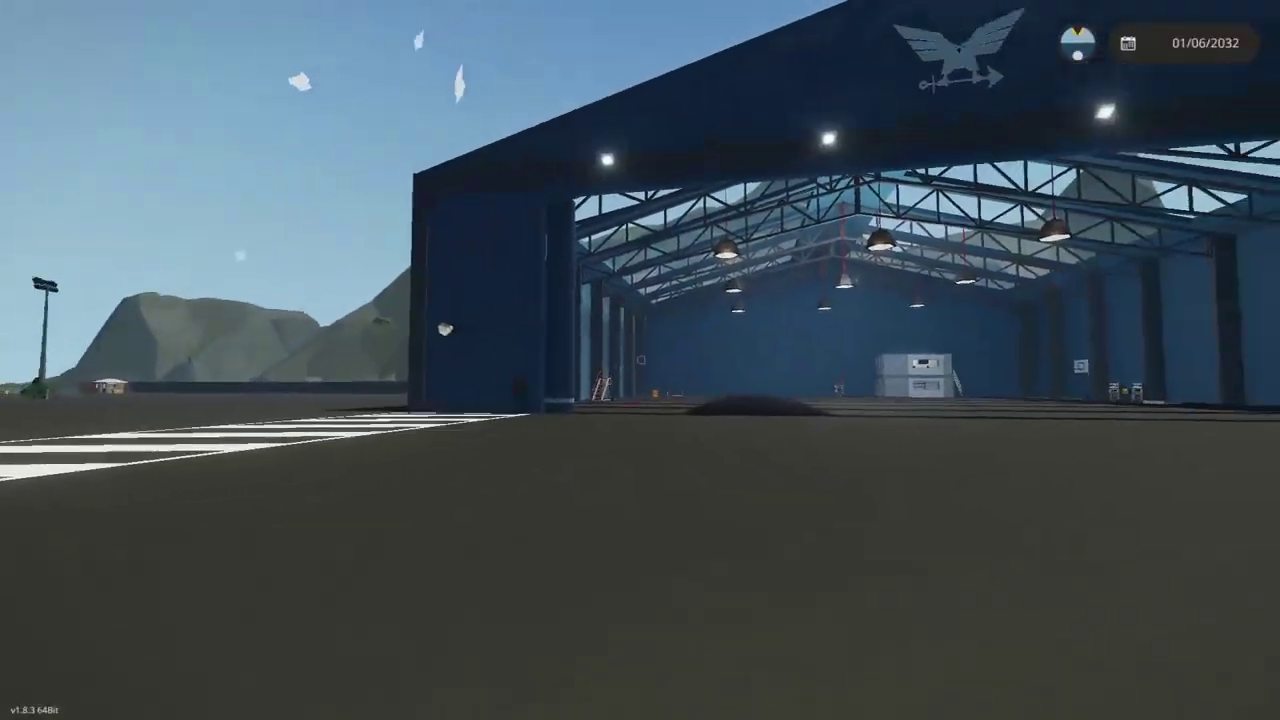
key(s)
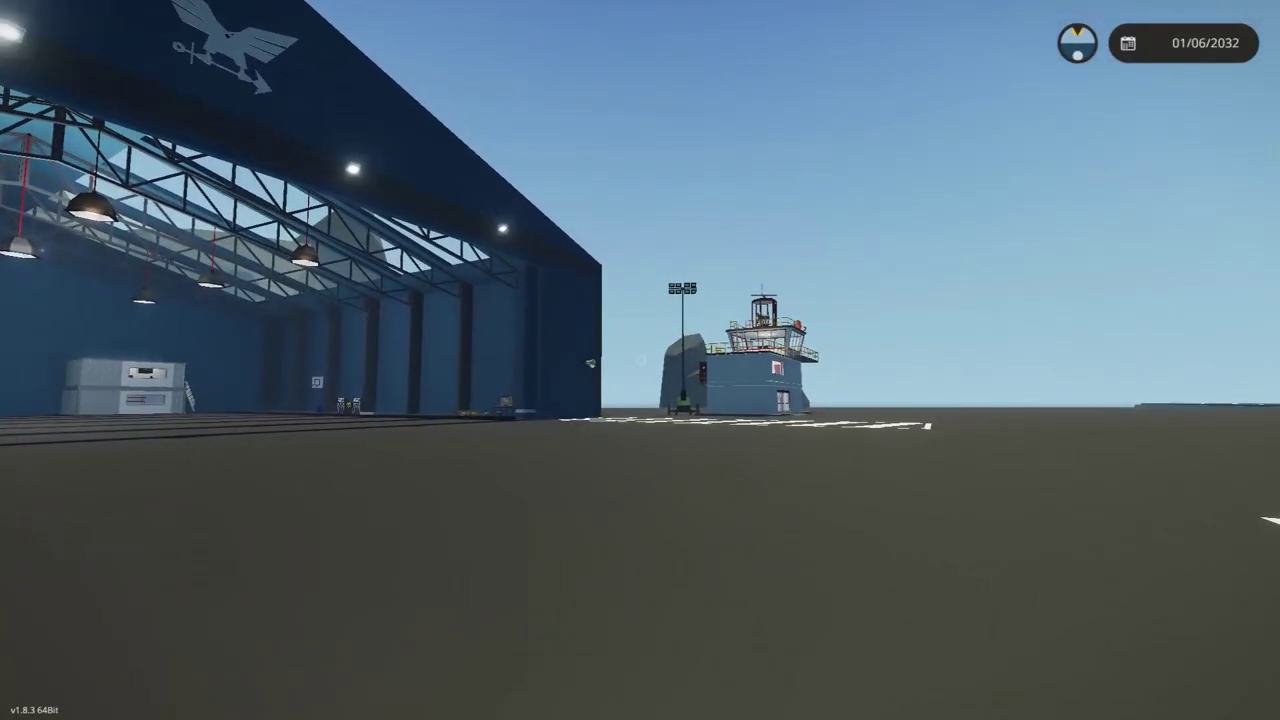
key(w)
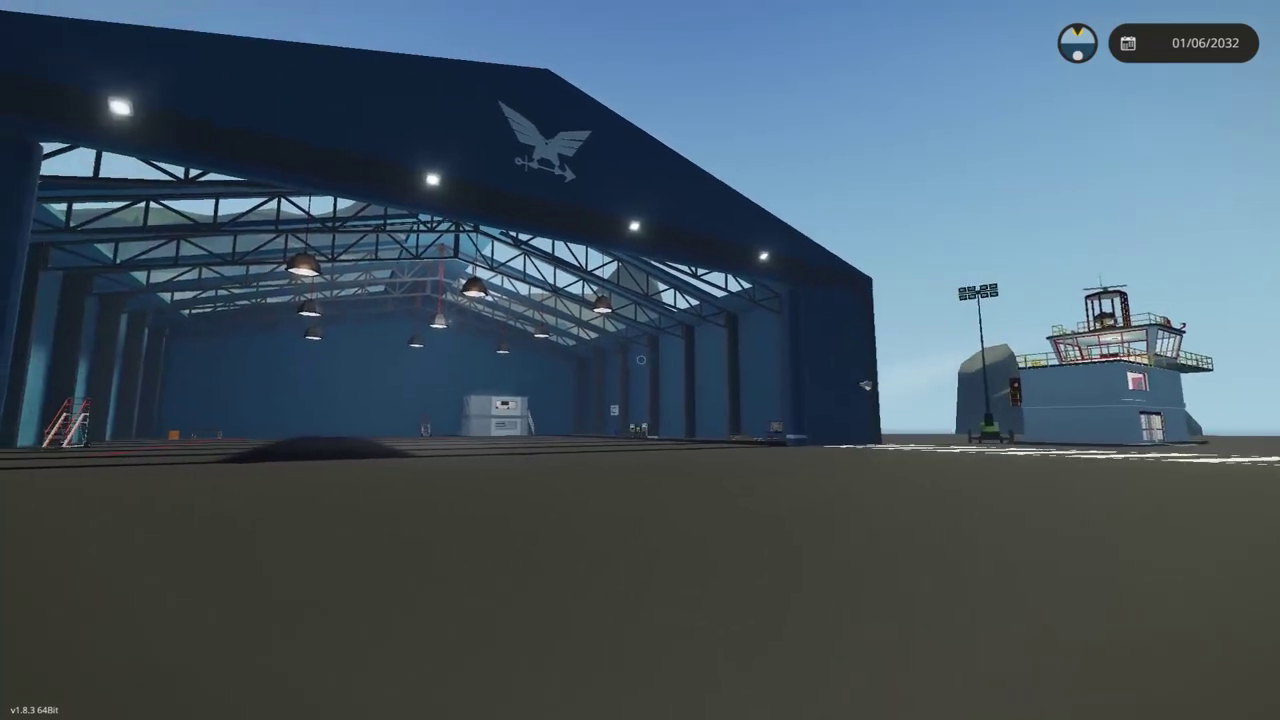
key(a)
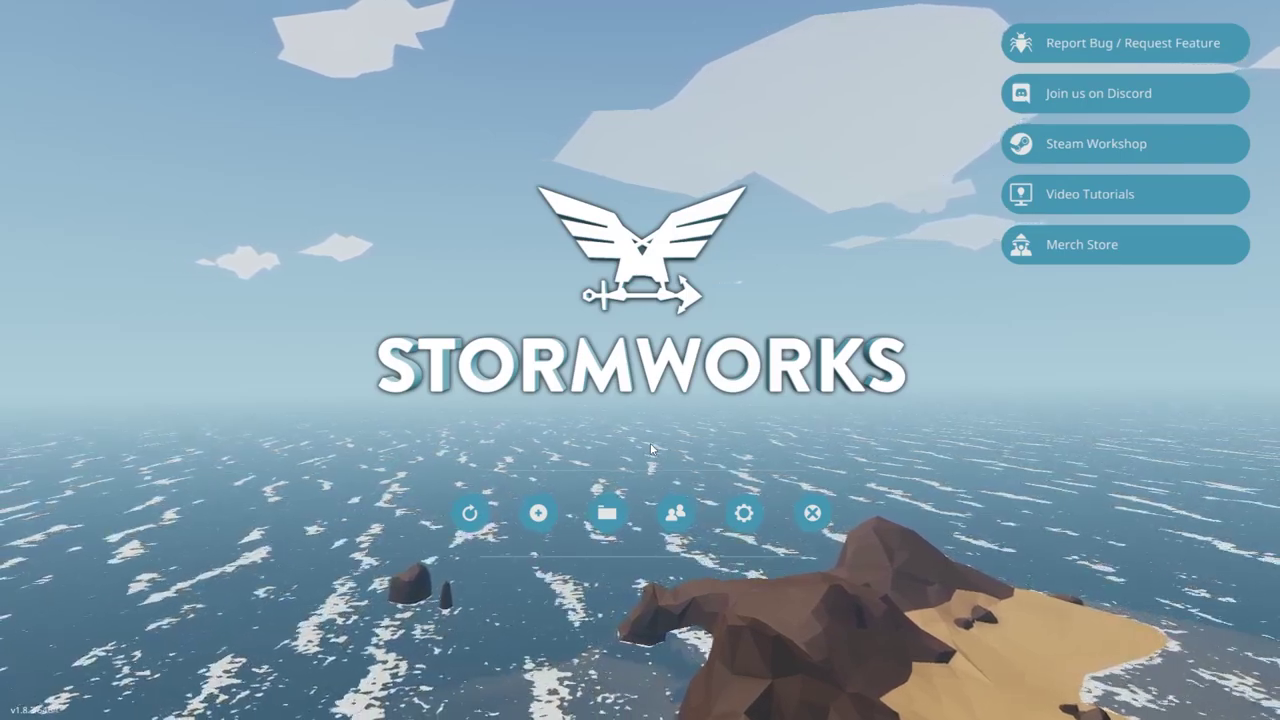
Set up a new game in Custom mode with Creative Base as the starting base
click(538, 513)
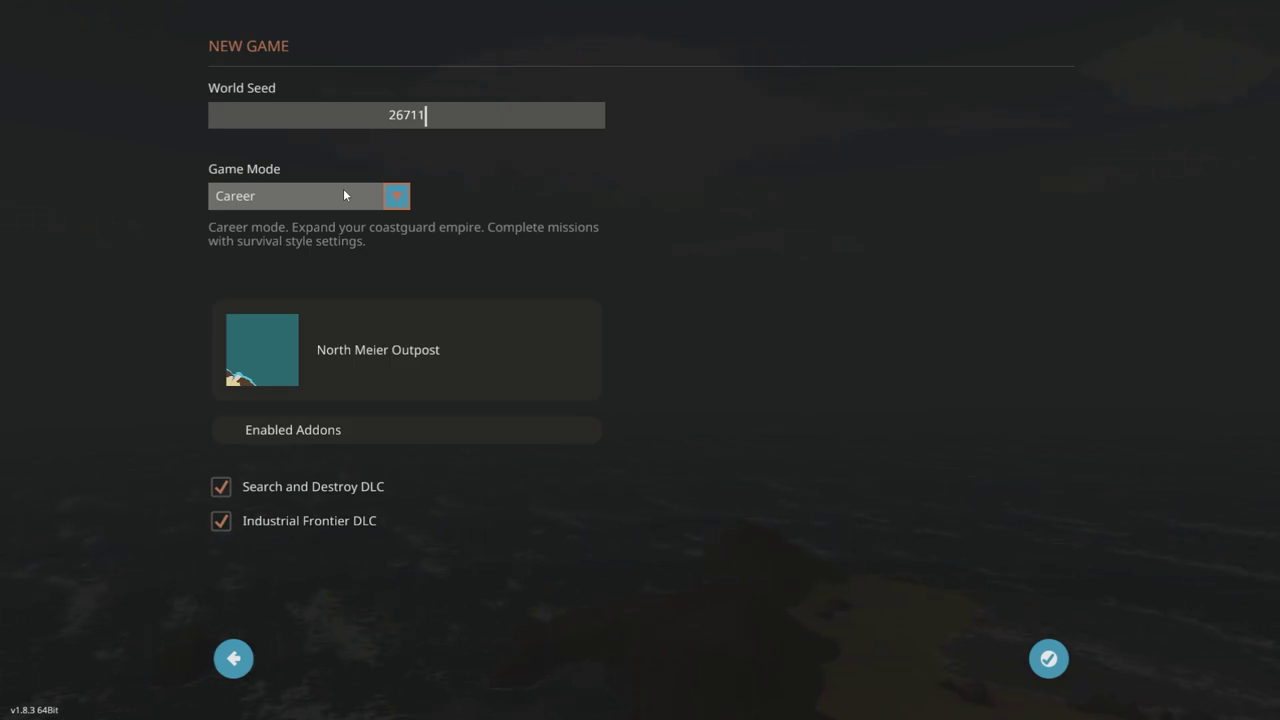
click(290, 201)
click(256, 241)
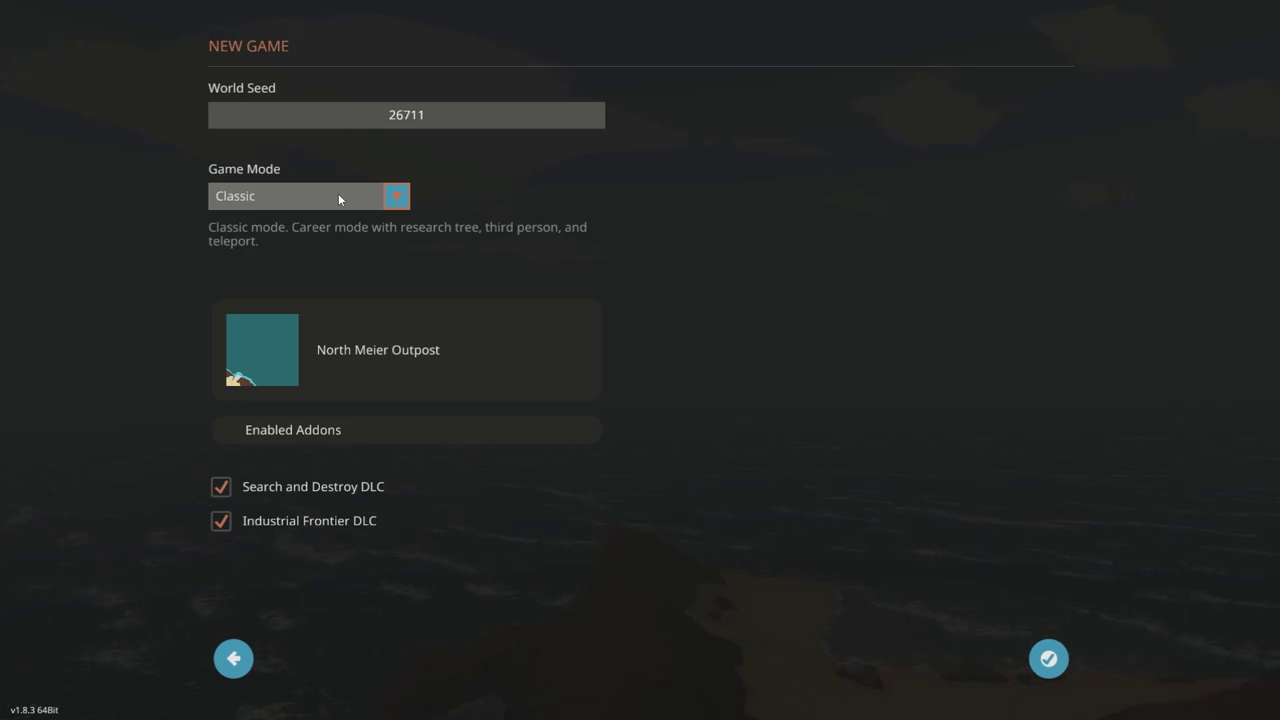
click(338, 196)
click(286, 268)
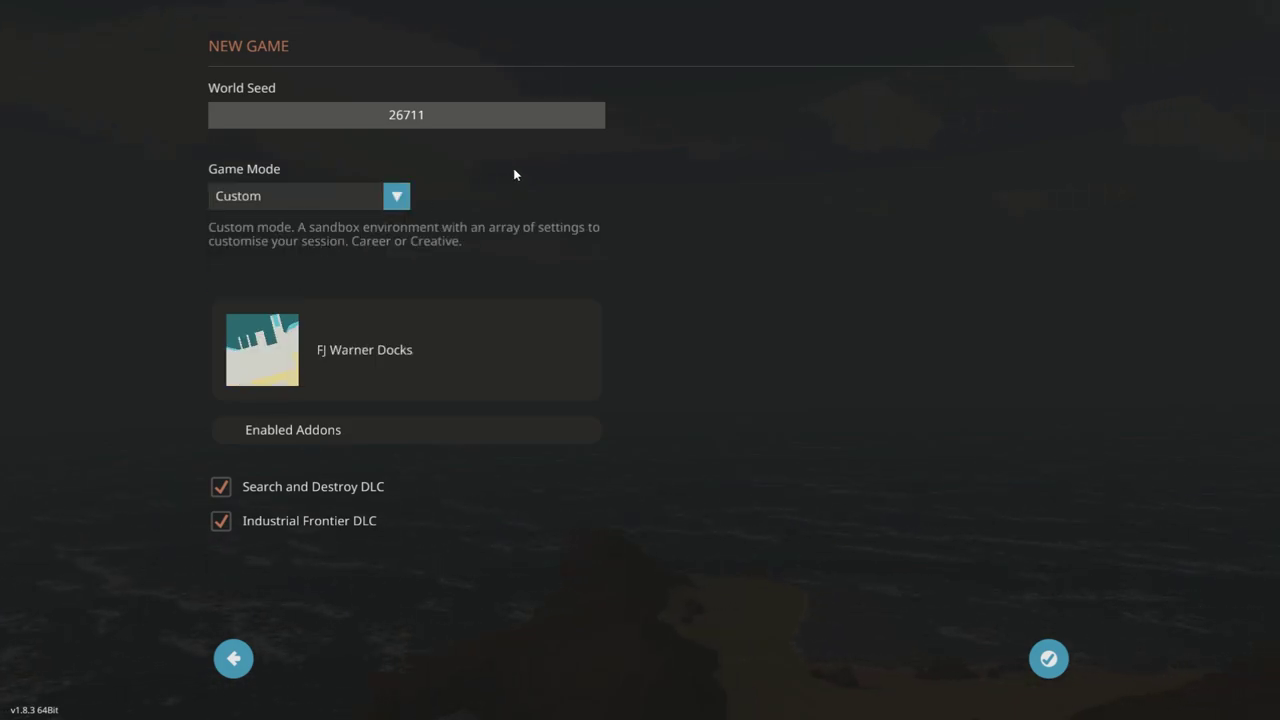
click(472, 305)
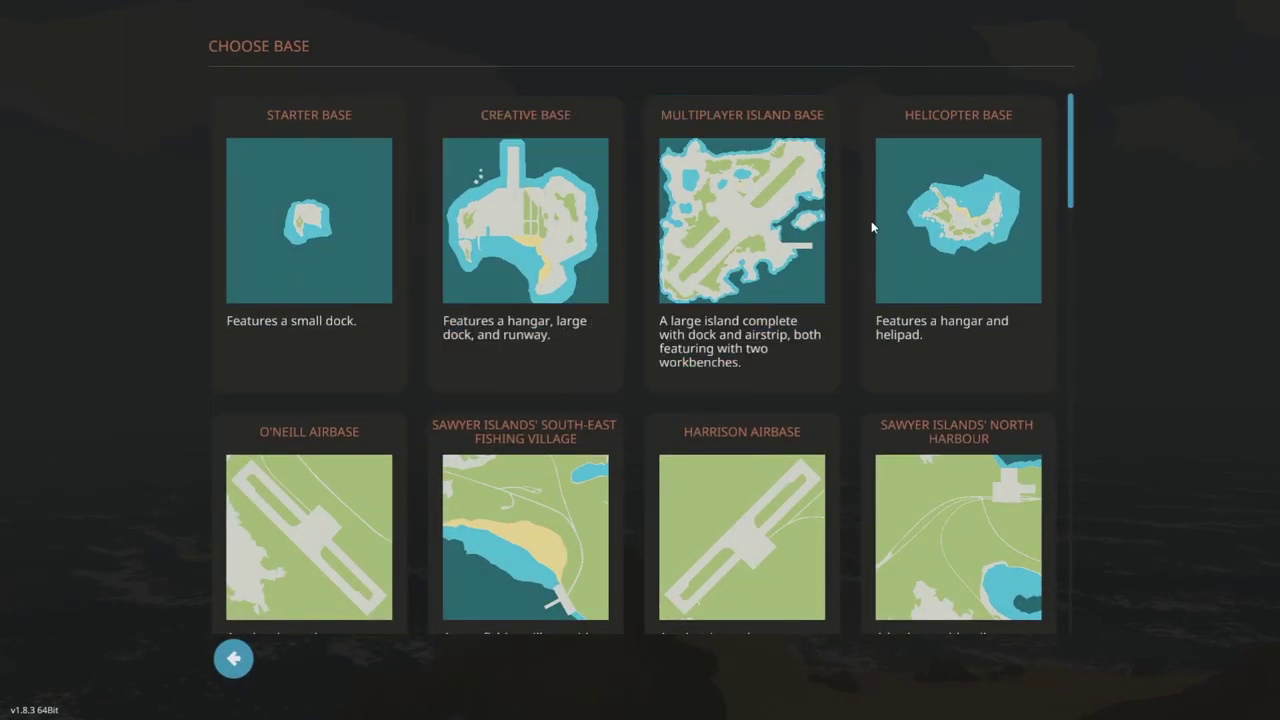
click(506, 229)
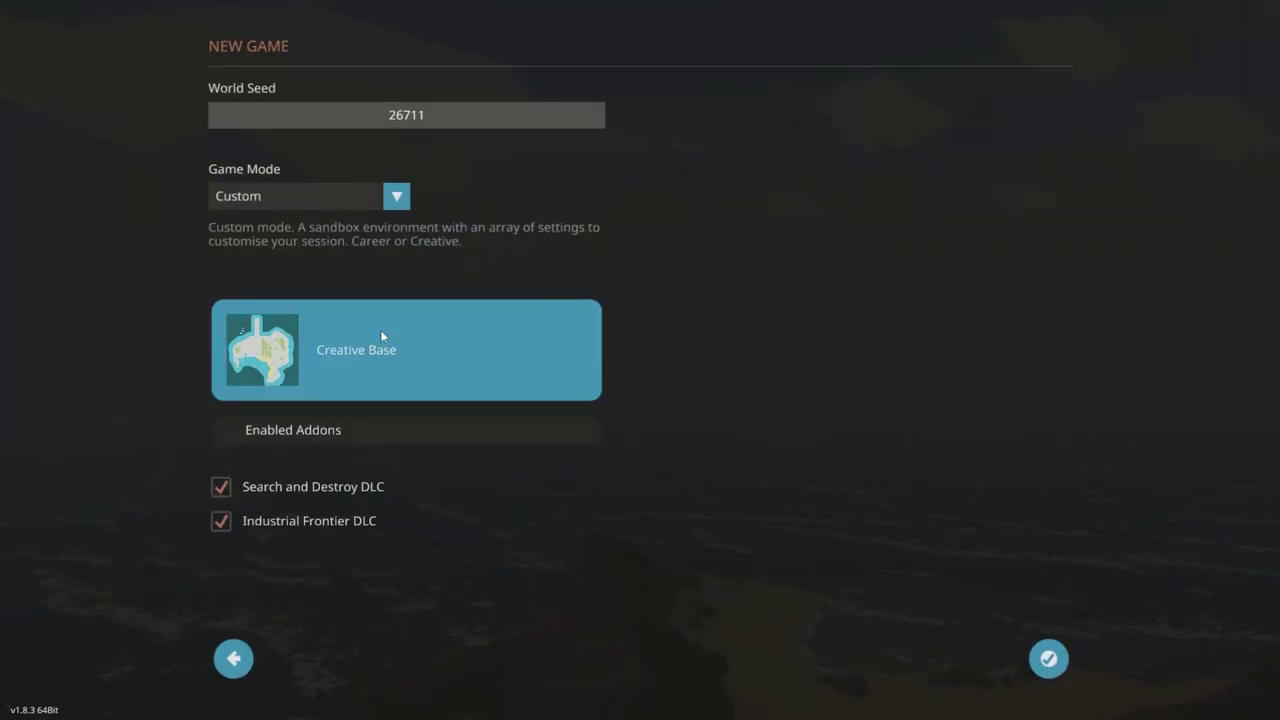
Disable the official addons DLC Weapons AI, Default Natural Disasters and Default Creatures for the new game
click(356, 426)
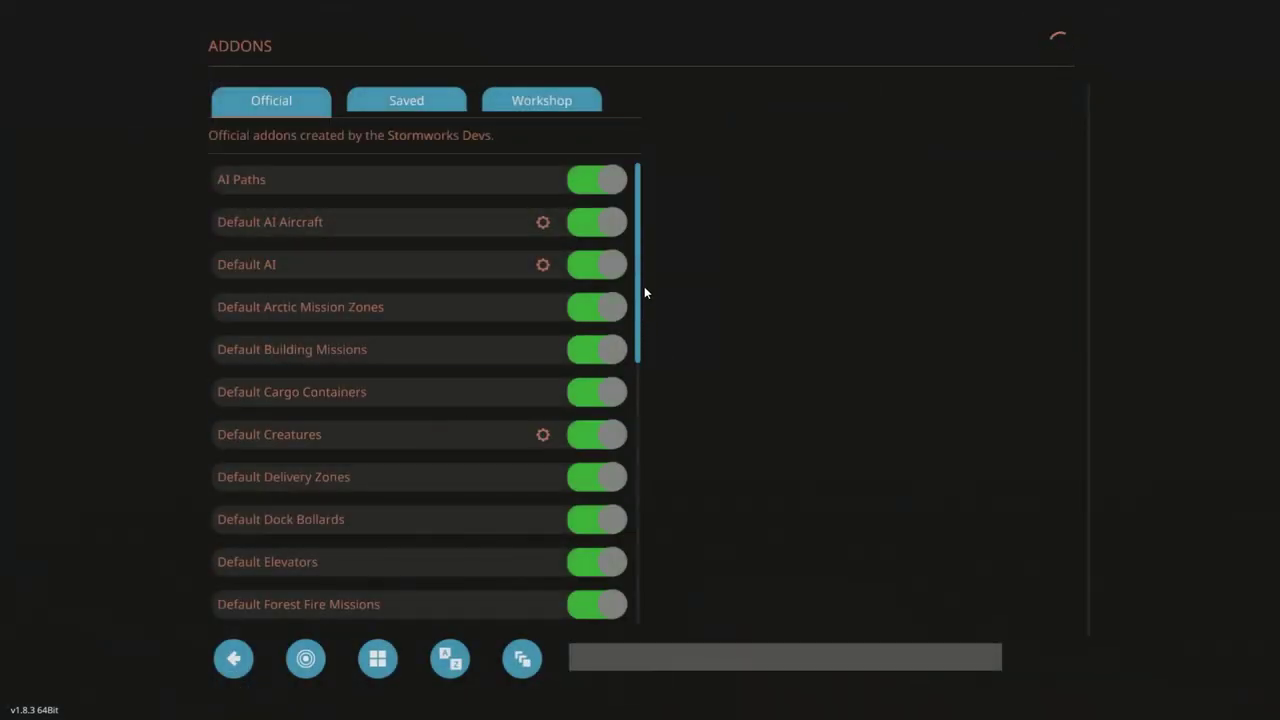
drag(638, 281, 636, 600)
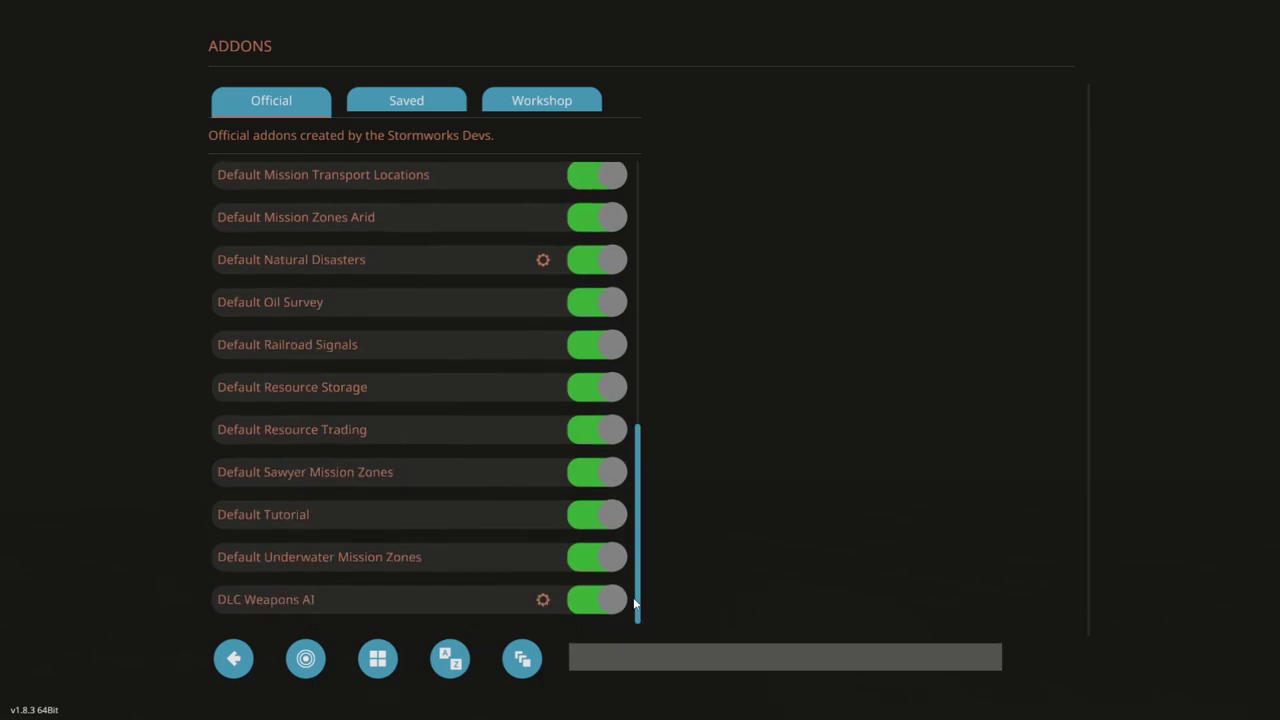
click(610, 606)
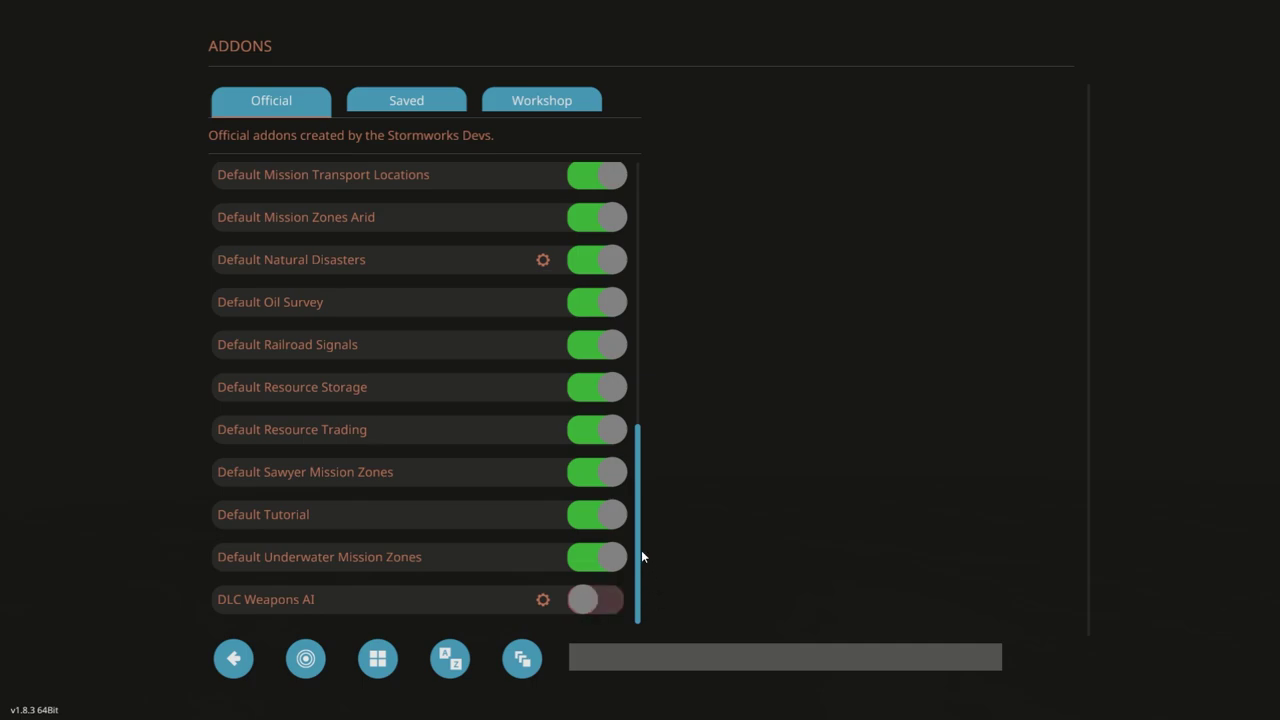
click(596, 261)
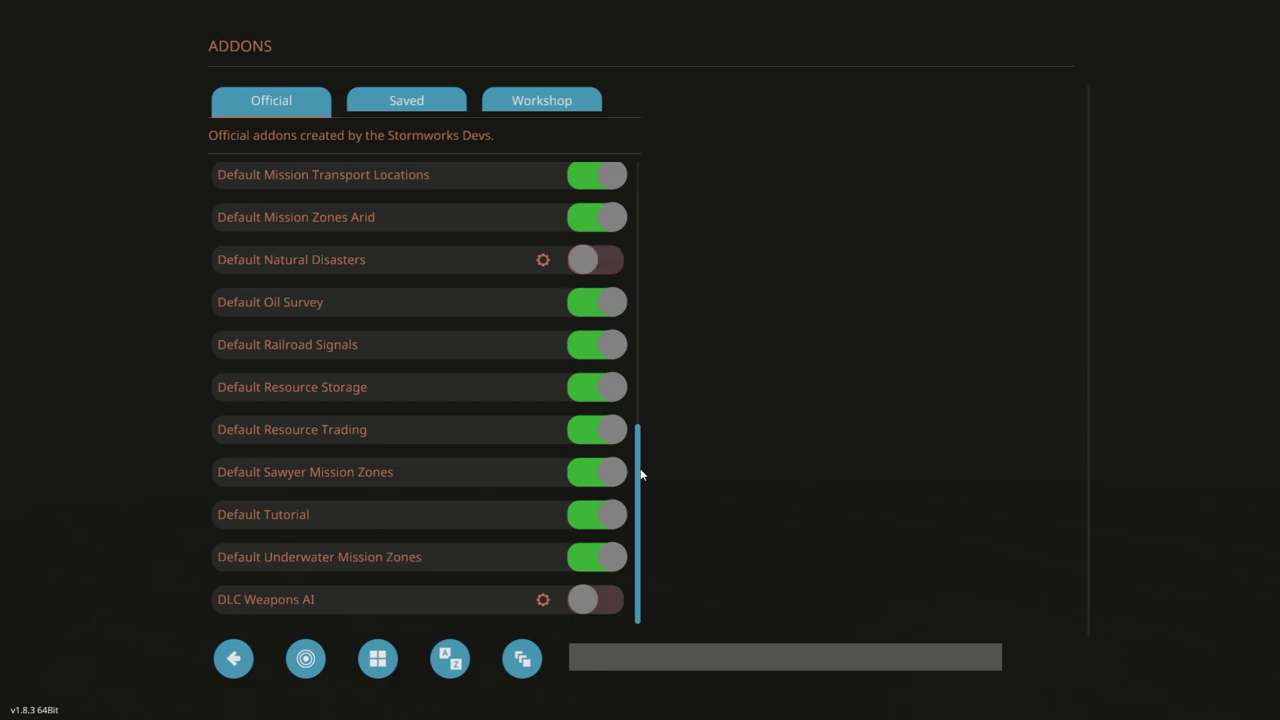
drag(641, 470, 640, 390)
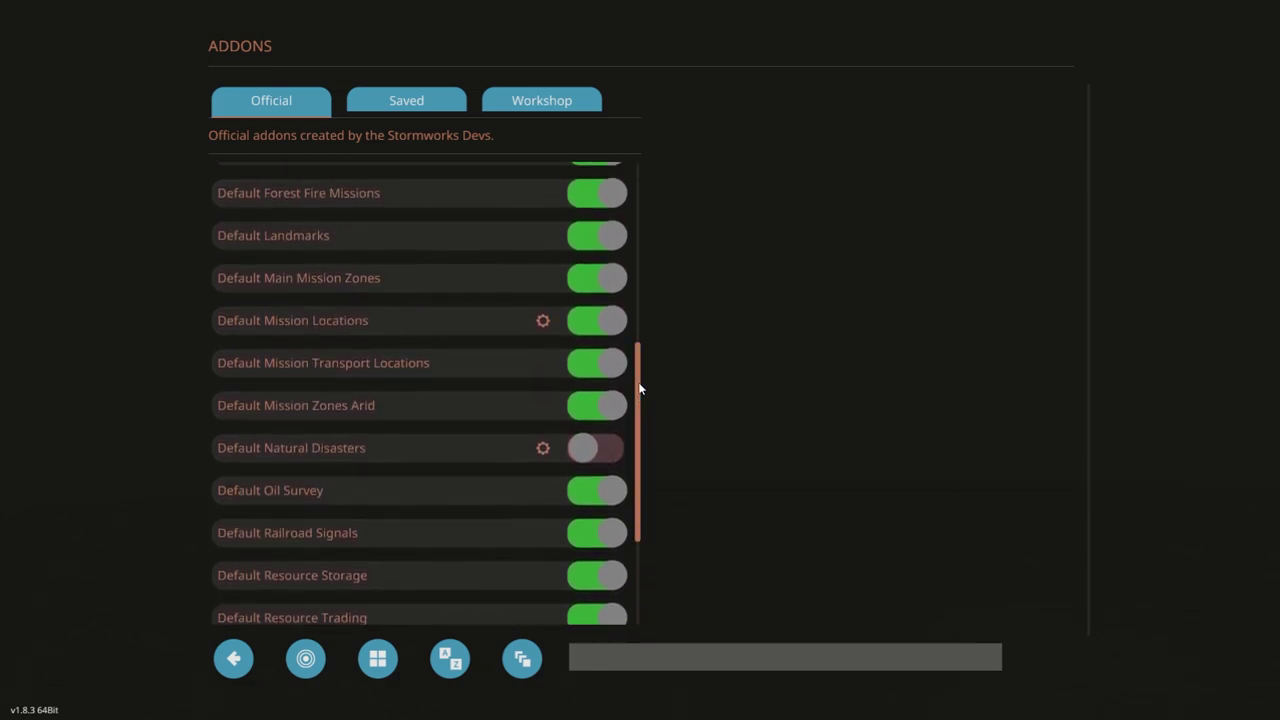
scroll(640, 383, up, 5)
click(595, 233)
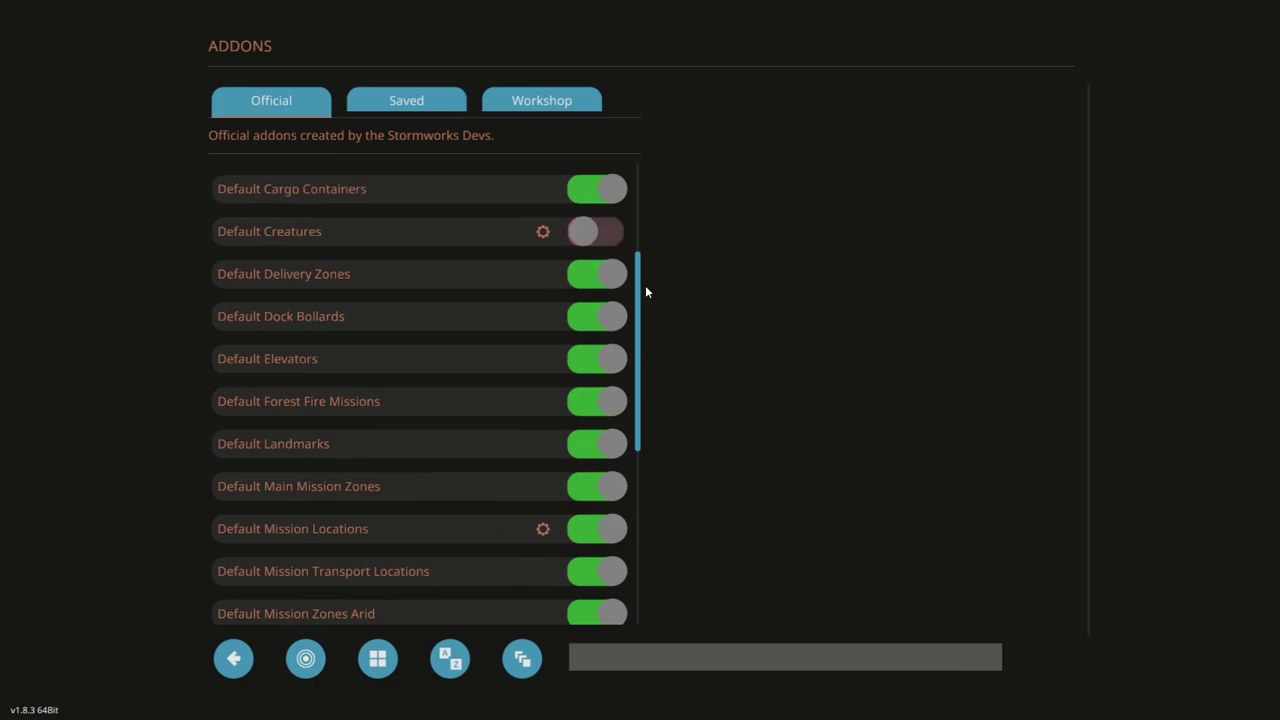
Review the remaining official addons, the saved addons and the subscribed Workshop addons
drag(645, 285, 640, 500)
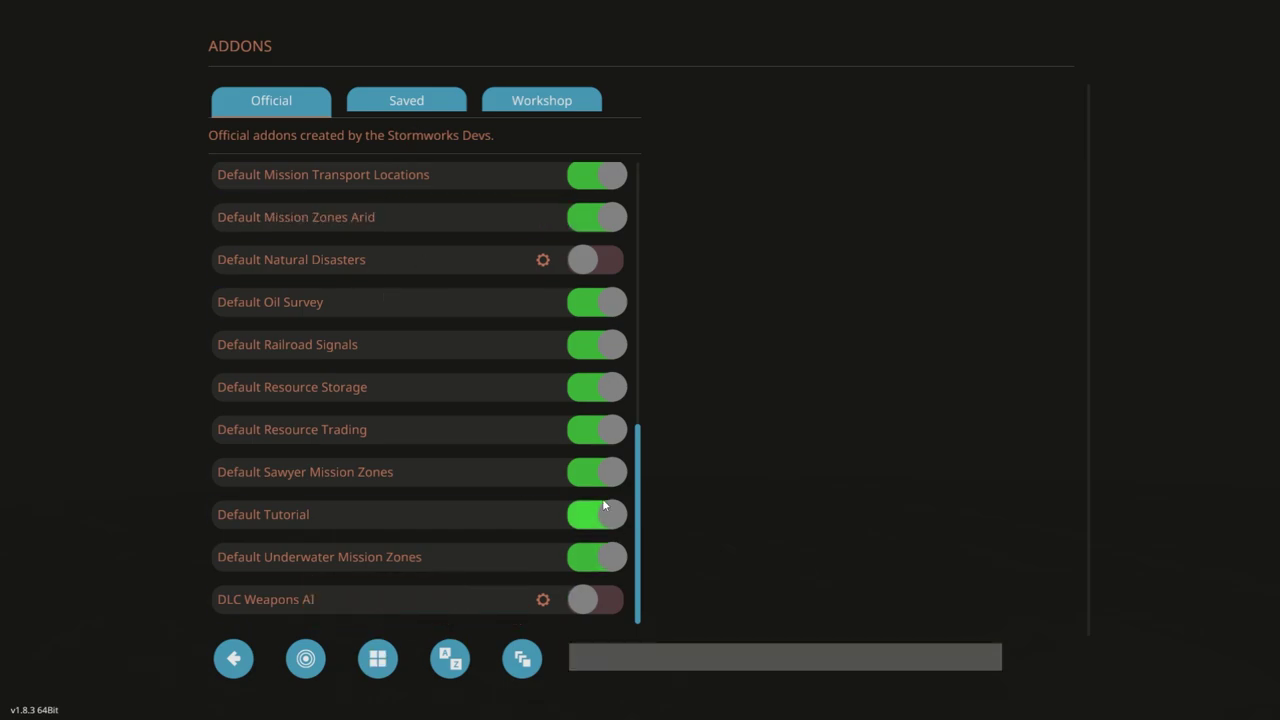
drag(636, 476, 640, 228)
click(432, 102)
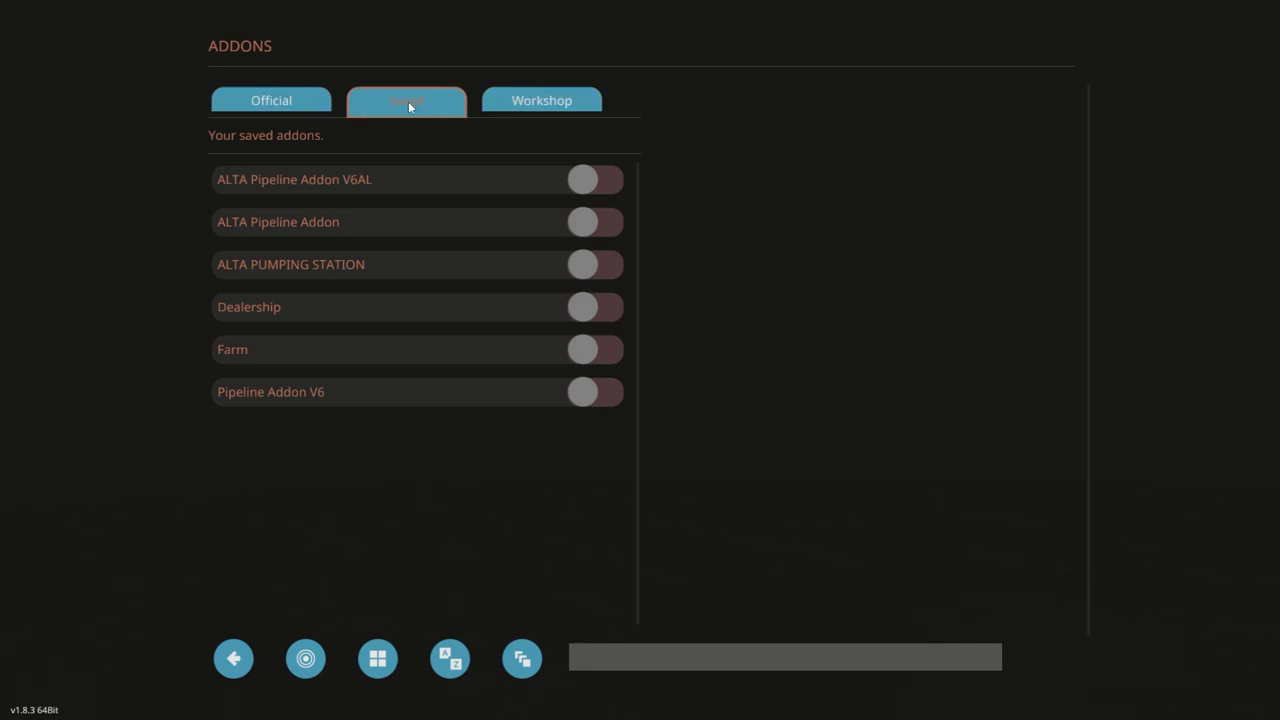
click(550, 103)
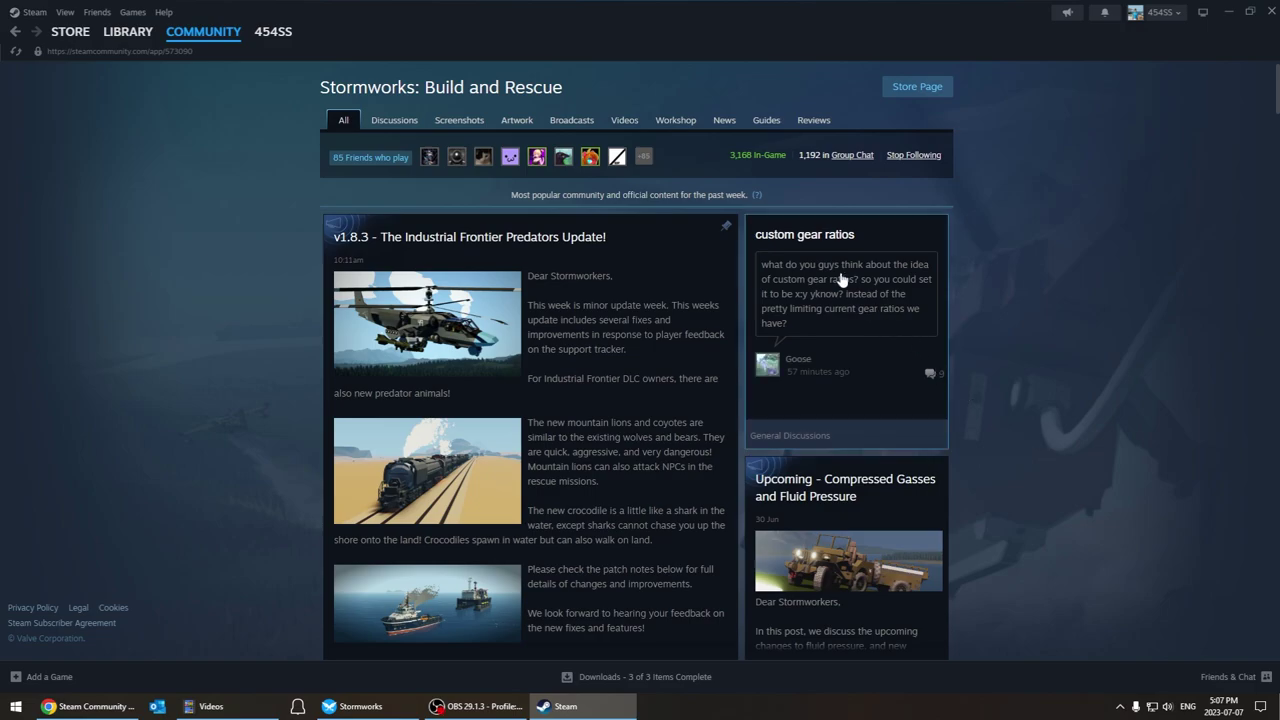
Switch to Steam and subscribe to the Self Loading Amphibious Container Tractor from the Stormworks Workshop's most popular items
click(674, 119)
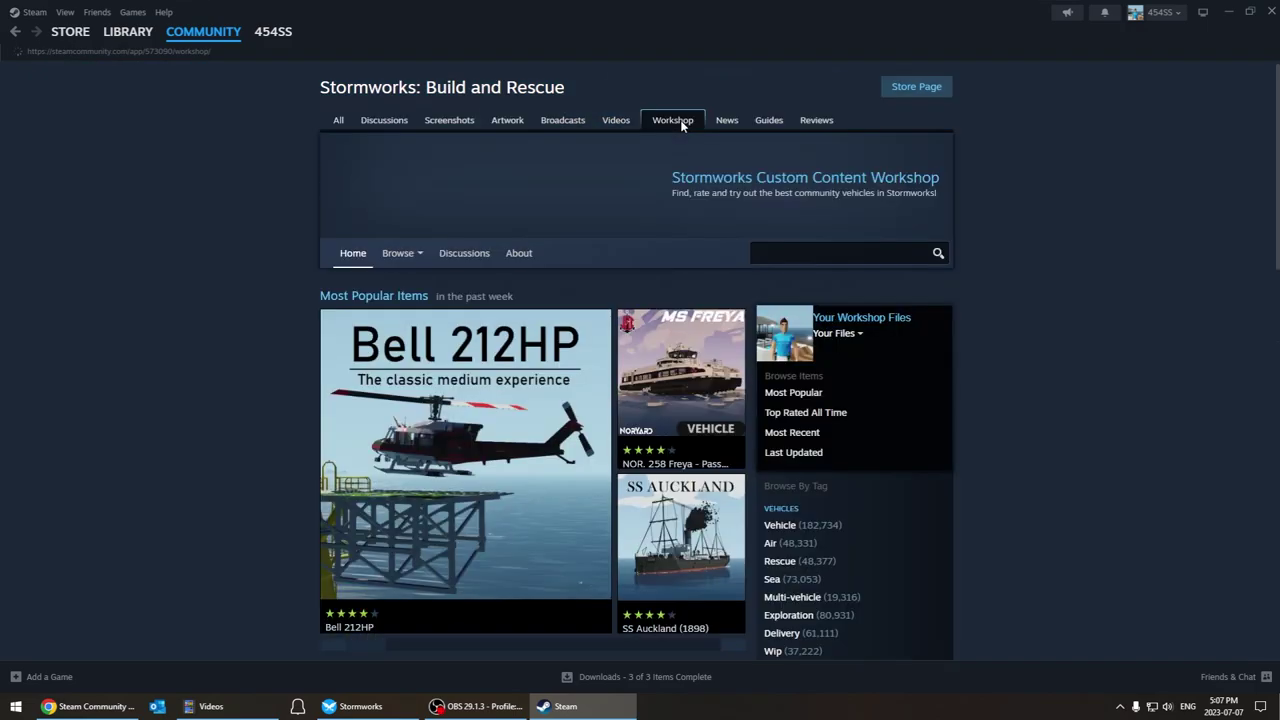
scroll(714, 370, down, 2)
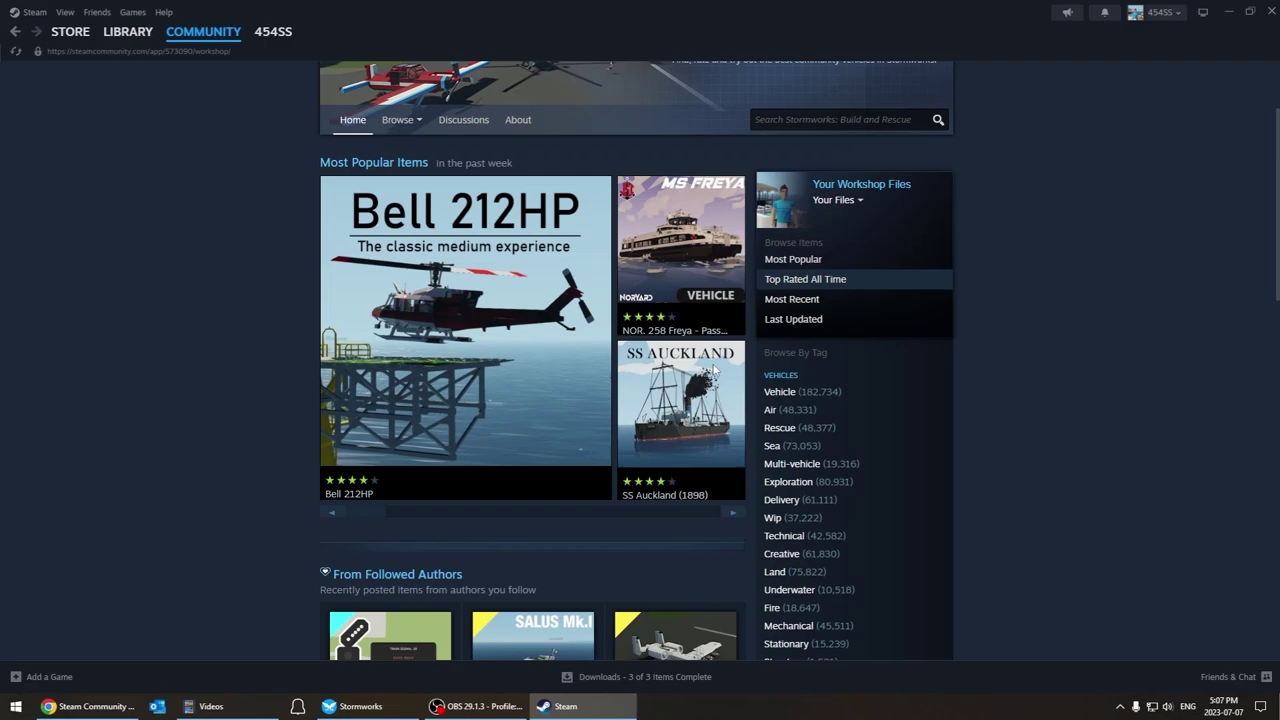
click(543, 519)
drag(547, 515, 840, 522)
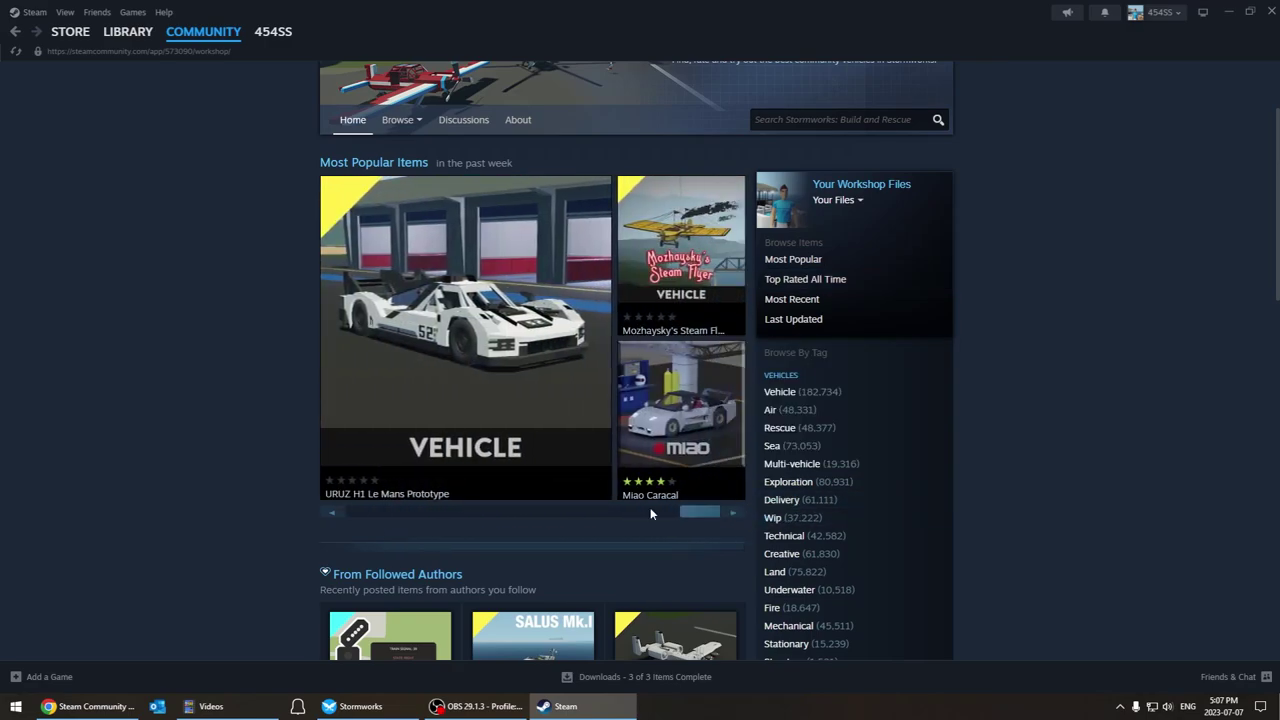
click(578, 518)
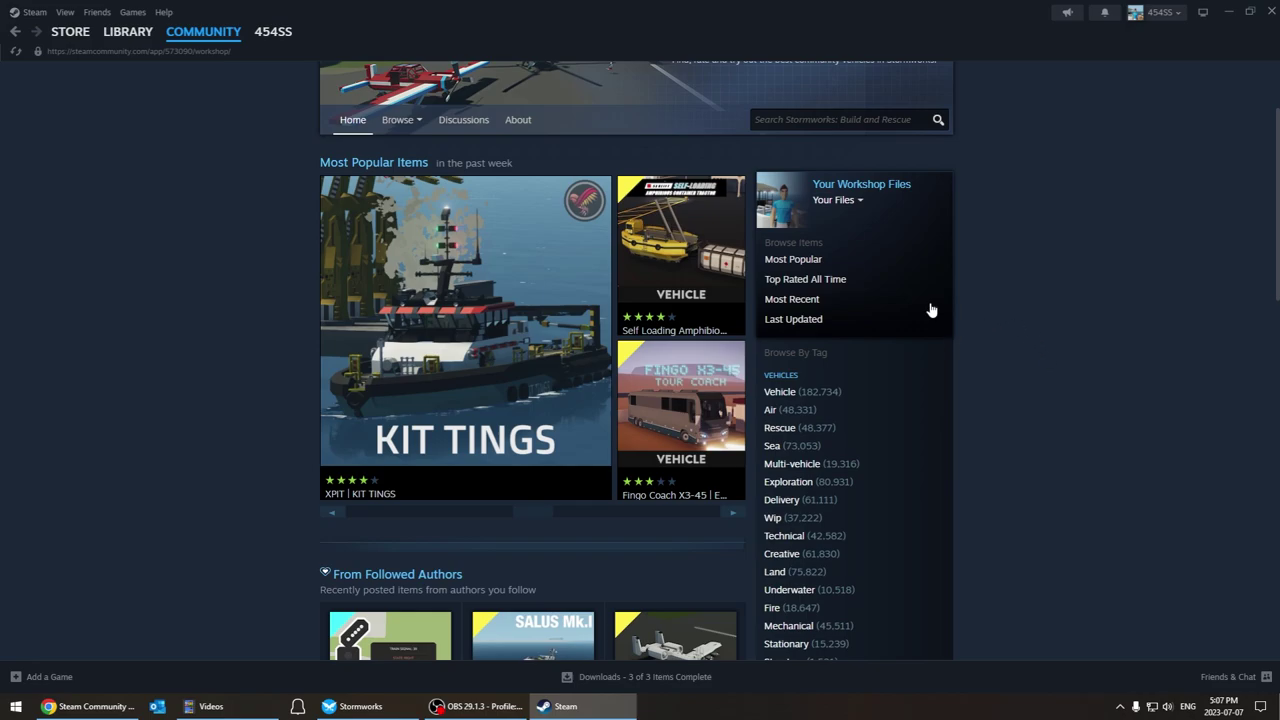
click(665, 270)
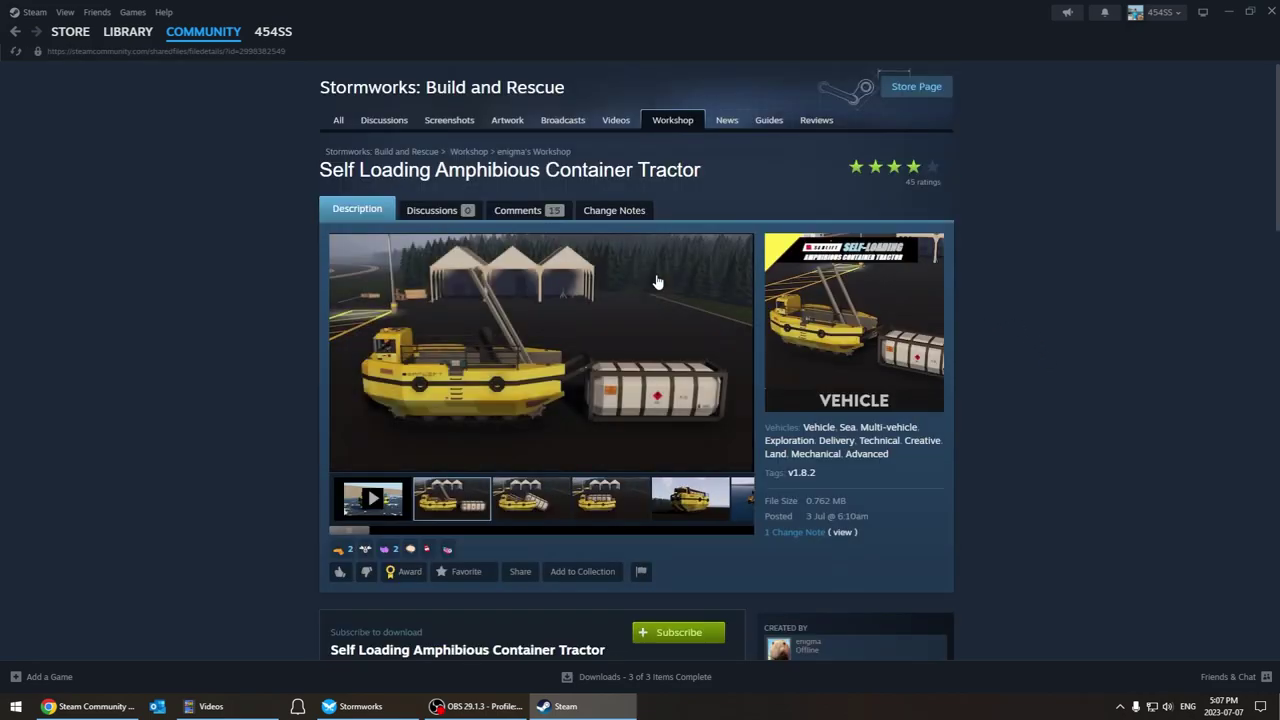
scroll(671, 368, down, 2)
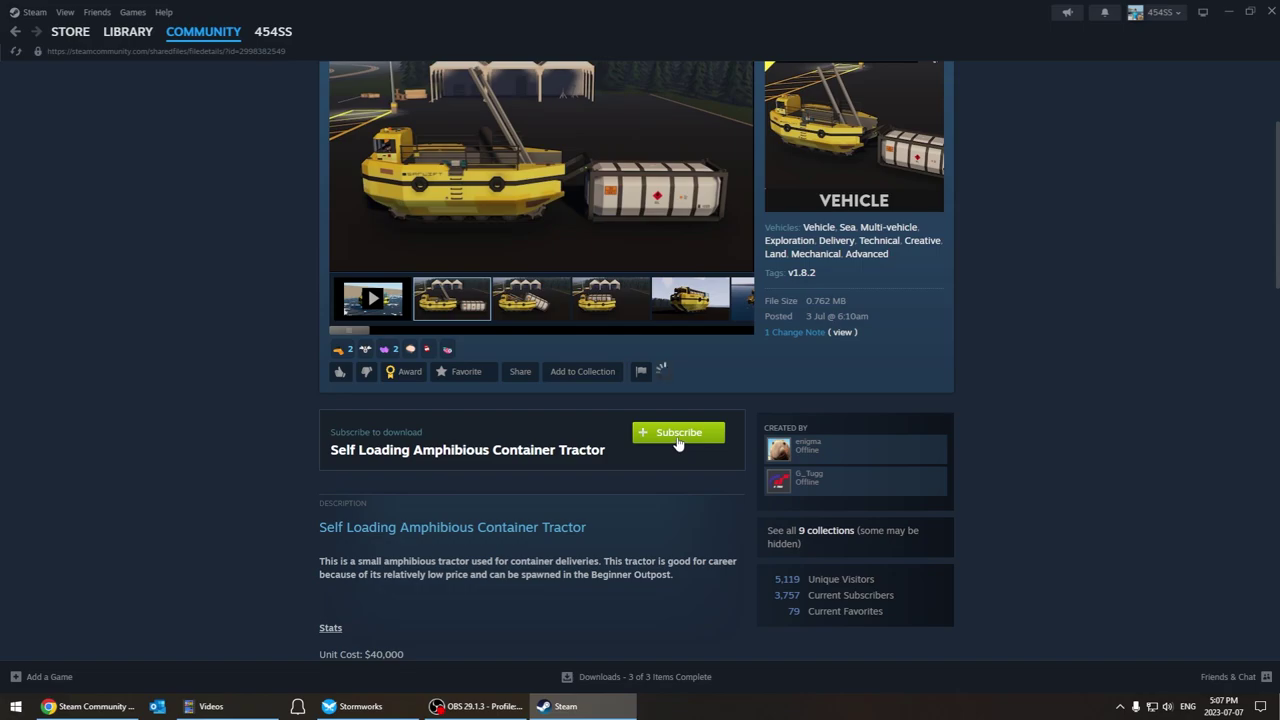
click(677, 438)
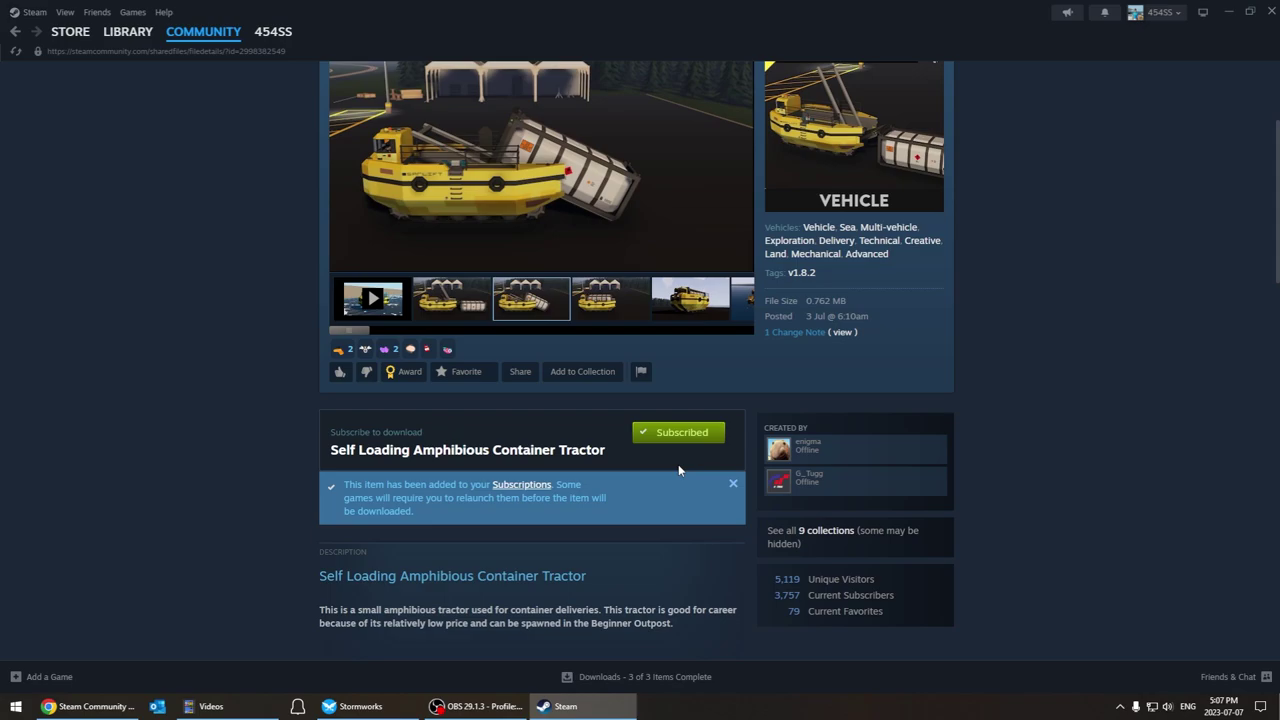
Return to the Workshop home page and browse the Environment Mod category to the West Side Bridge item
scroll(678, 464, up, 2)
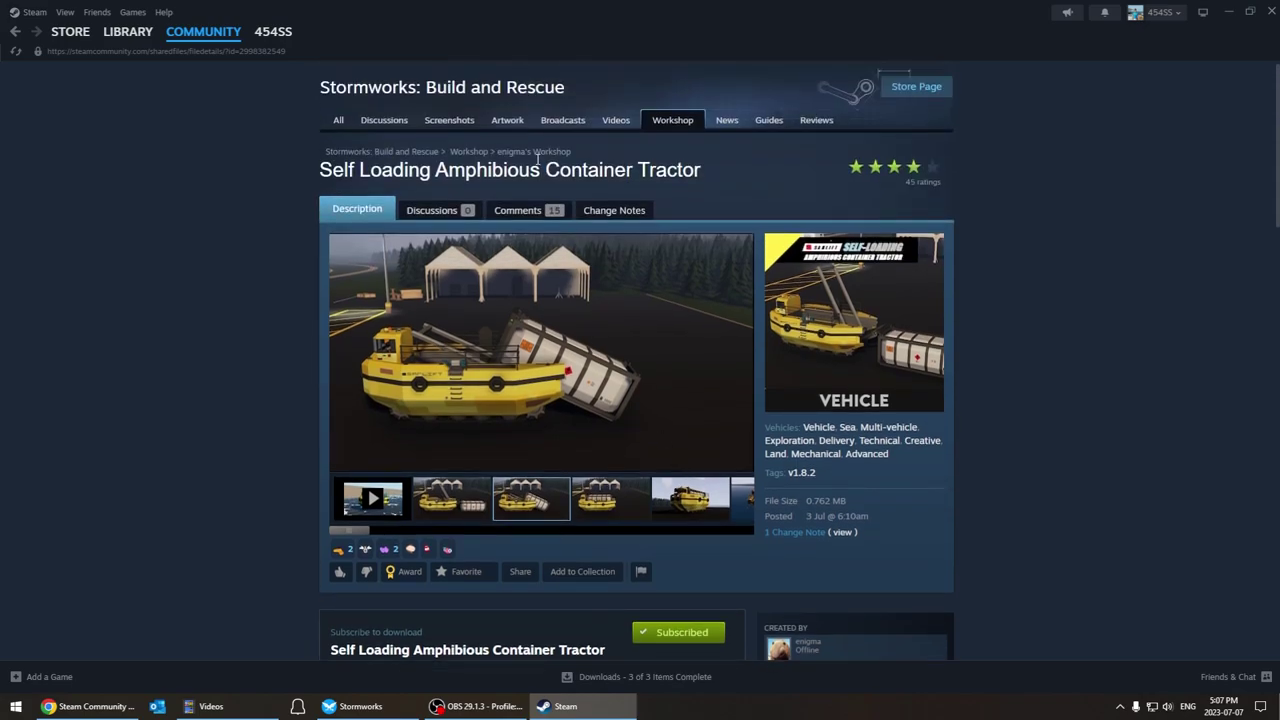
click(462, 151)
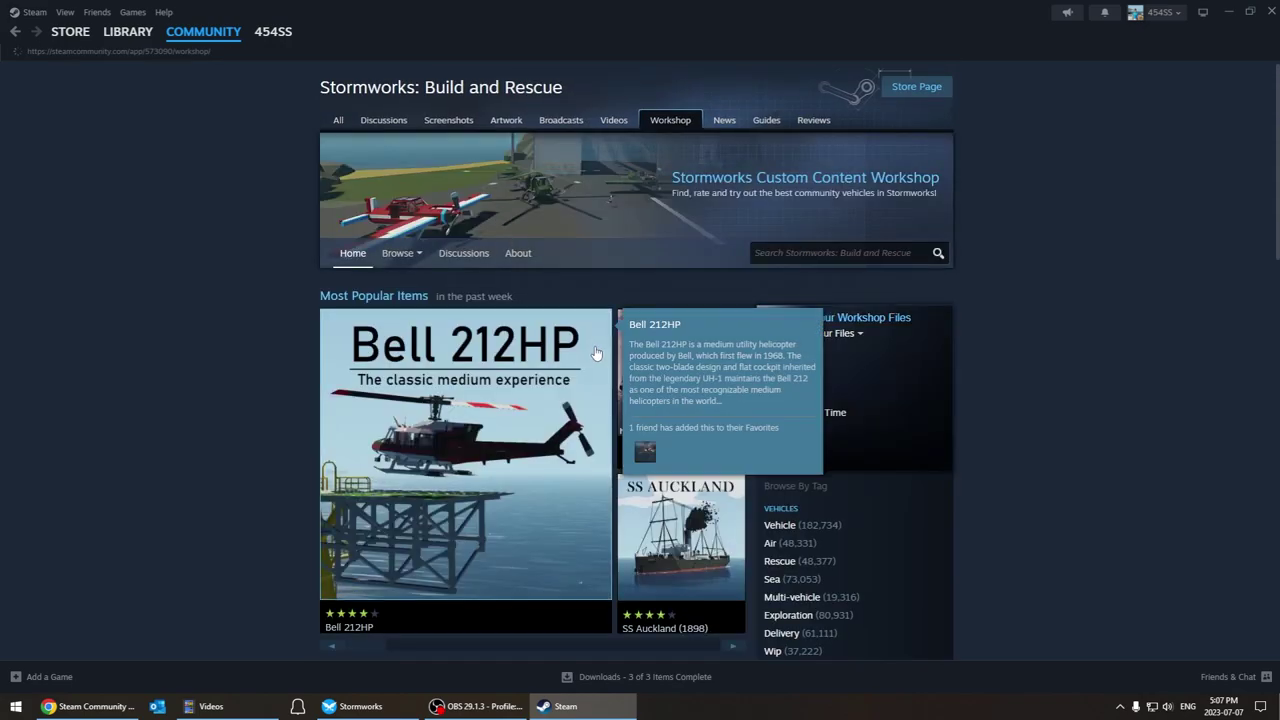
scroll(709, 400, down, 3)
scroll(978, 395, down, 3)
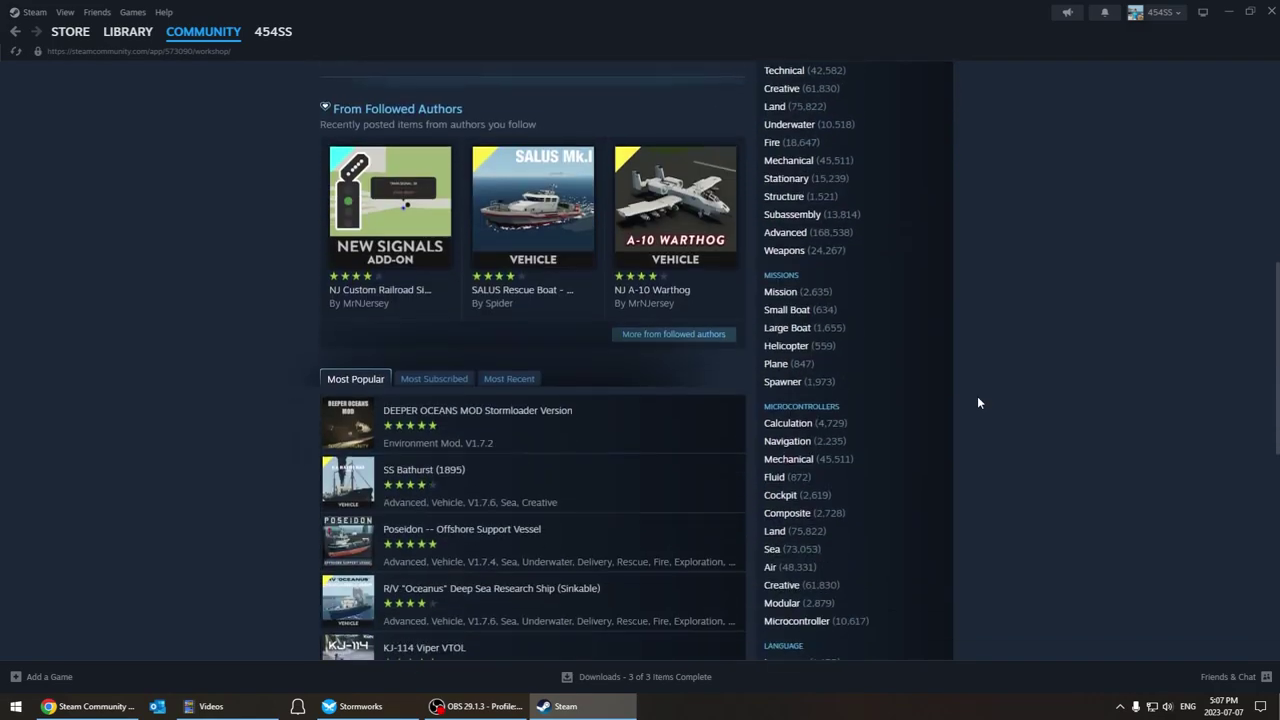
scroll(979, 394, down, 2)
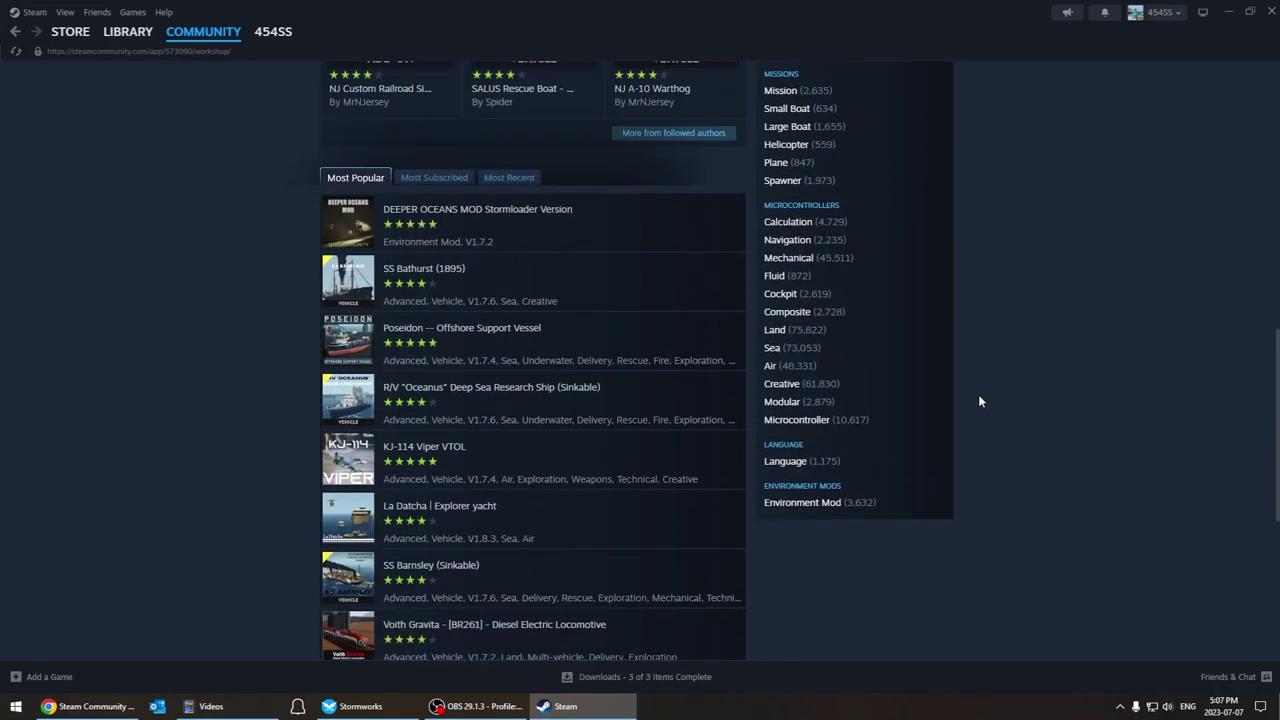
click(813, 502)
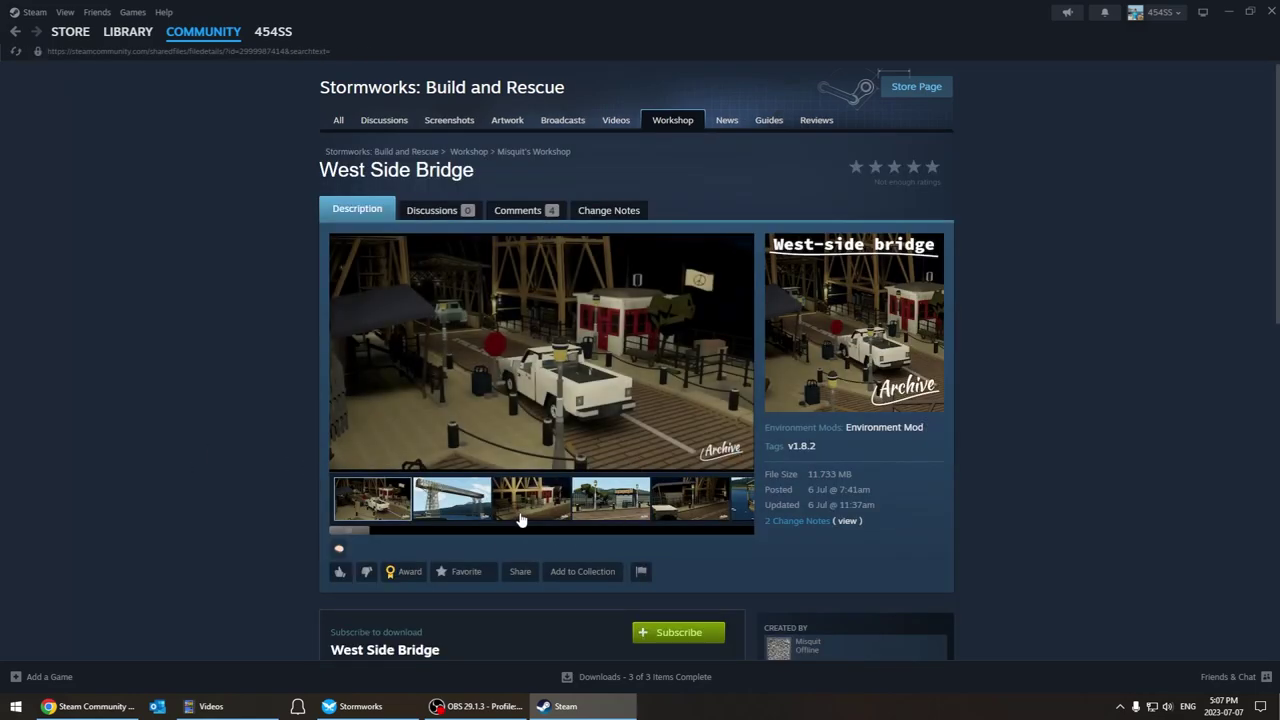
Look through the preview images of the West Side Bridge environment mod
click(550, 497)
click(620, 500)
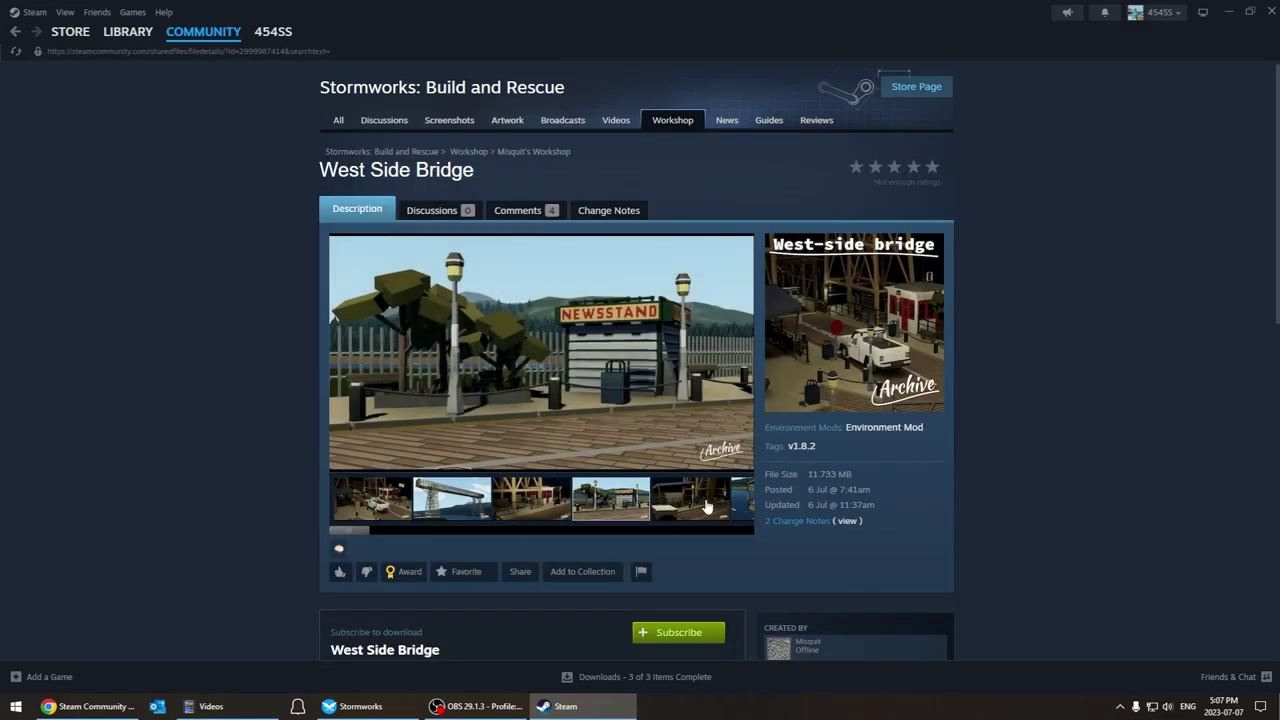
click(700, 505)
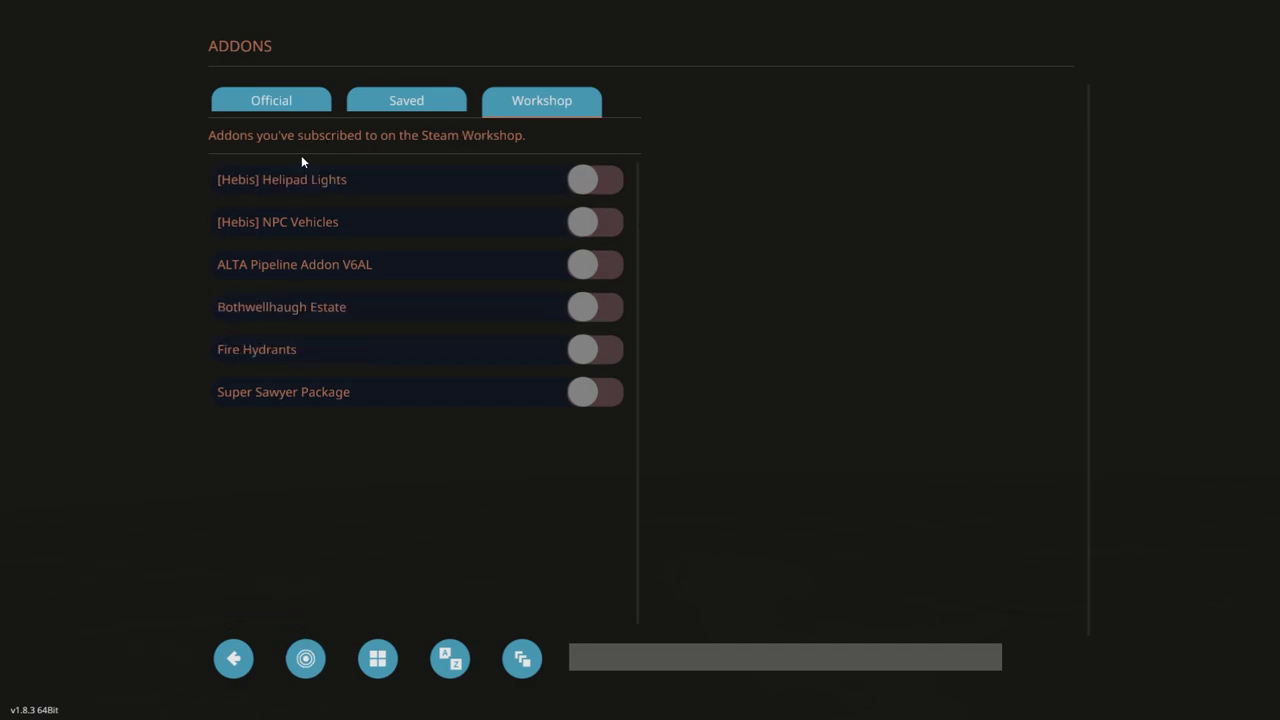
Switch back to Stormworks, leave the Workshop addons disabled, and start the new custom game
click(595, 179)
click(603, 180)
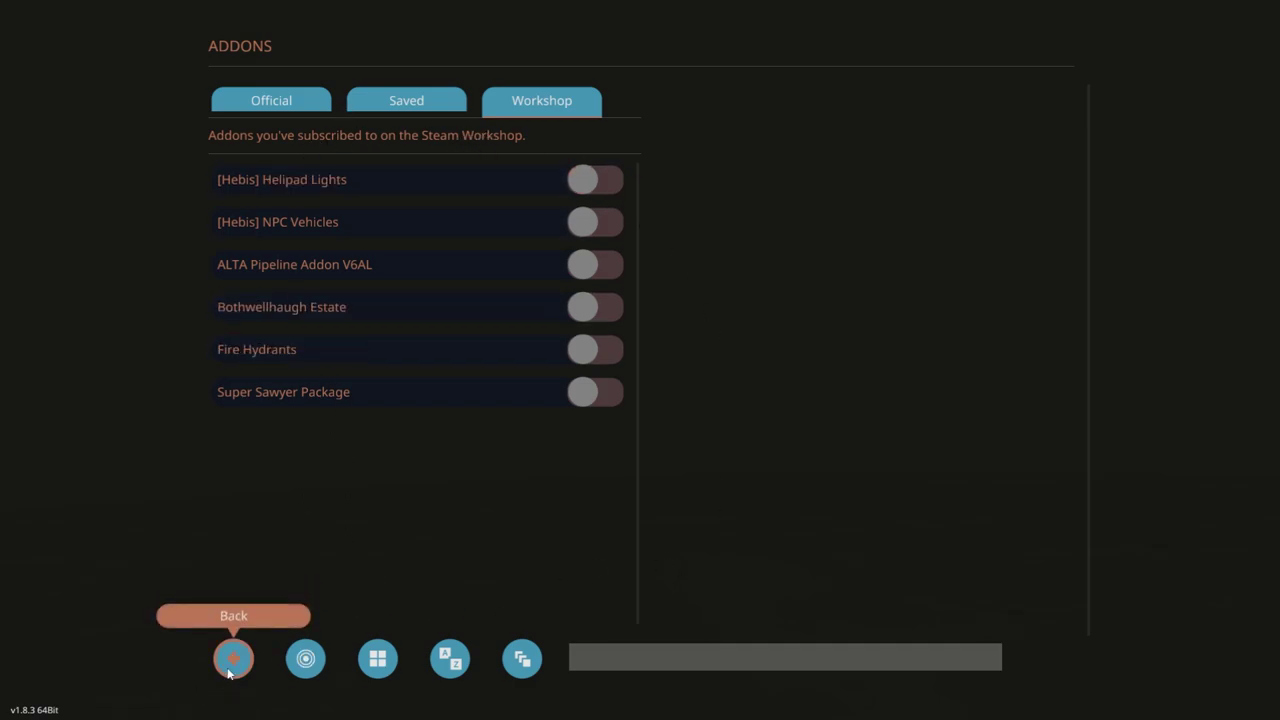
click(233, 658)
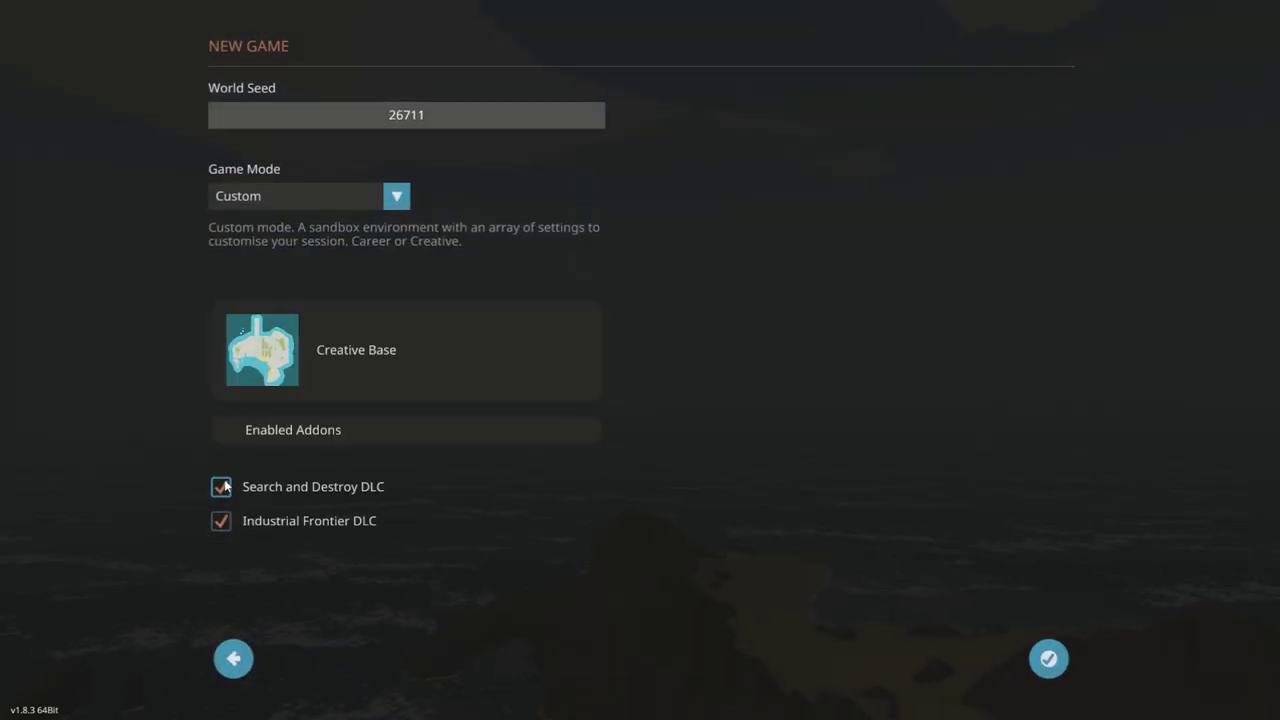
click(1046, 662)
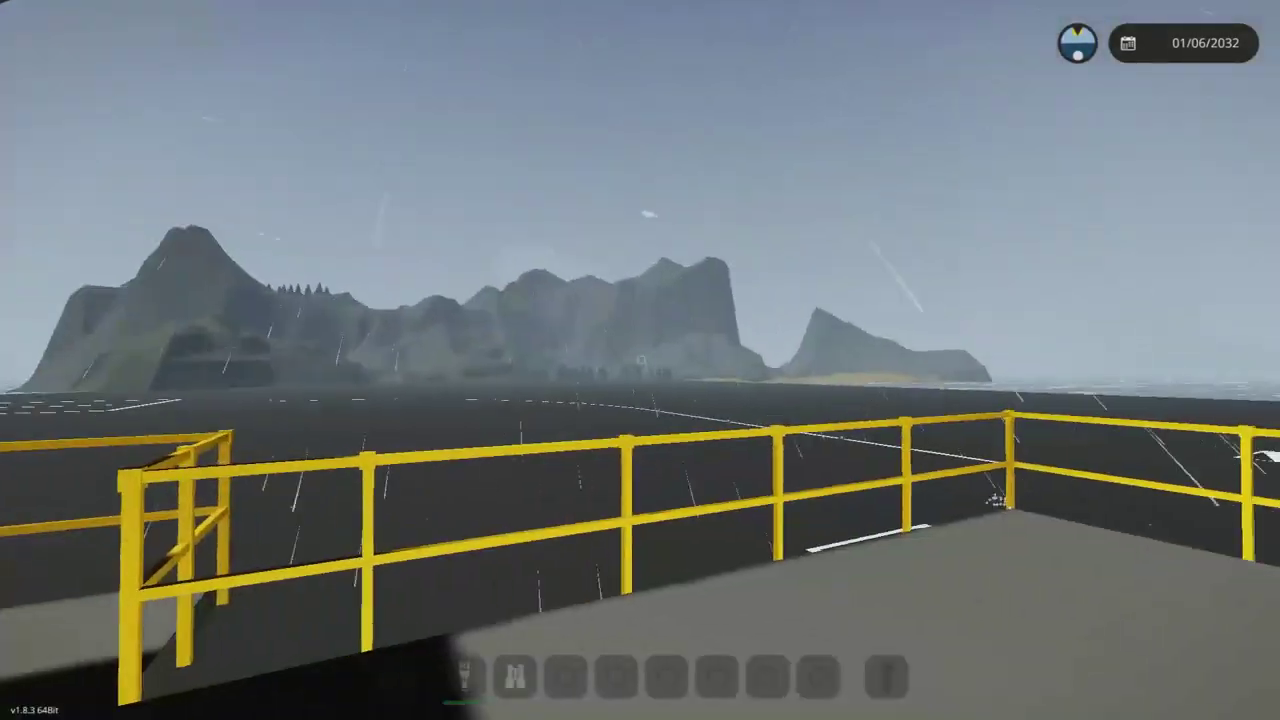
Override the weather with fog, wind and rain at their minimum, and turn on the time override in the custom game options
key(Escape)
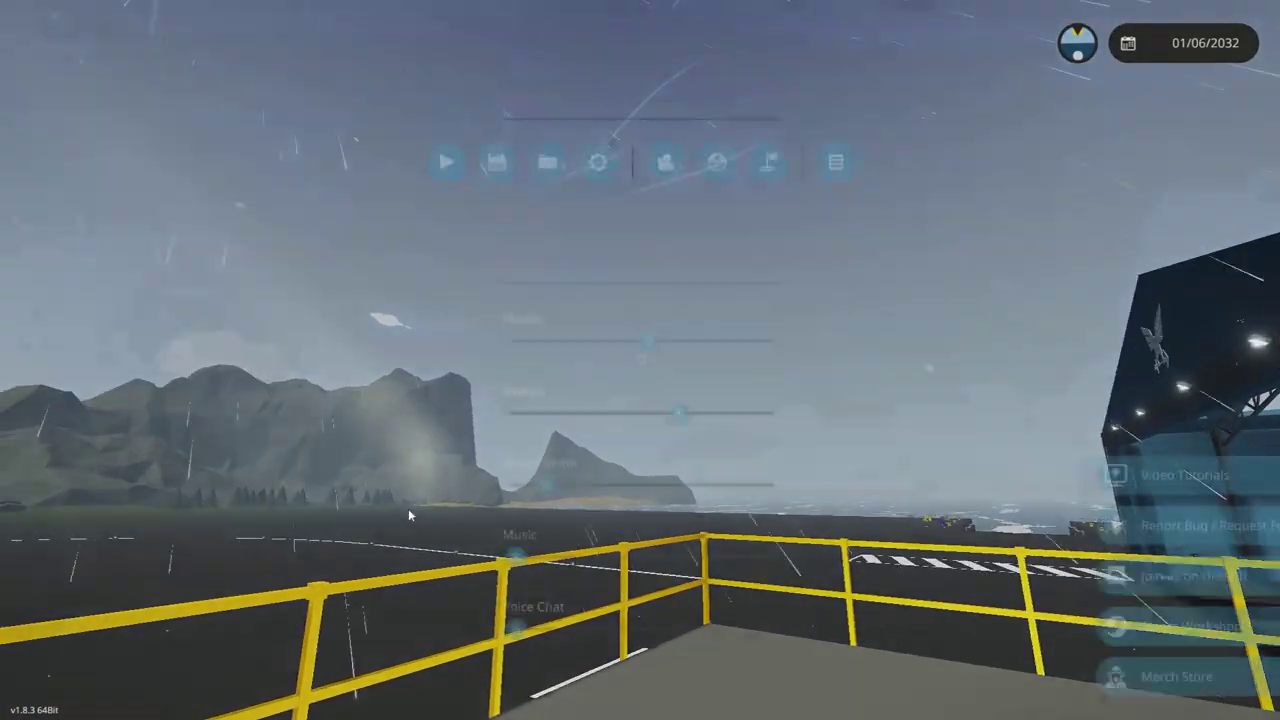
click(716, 162)
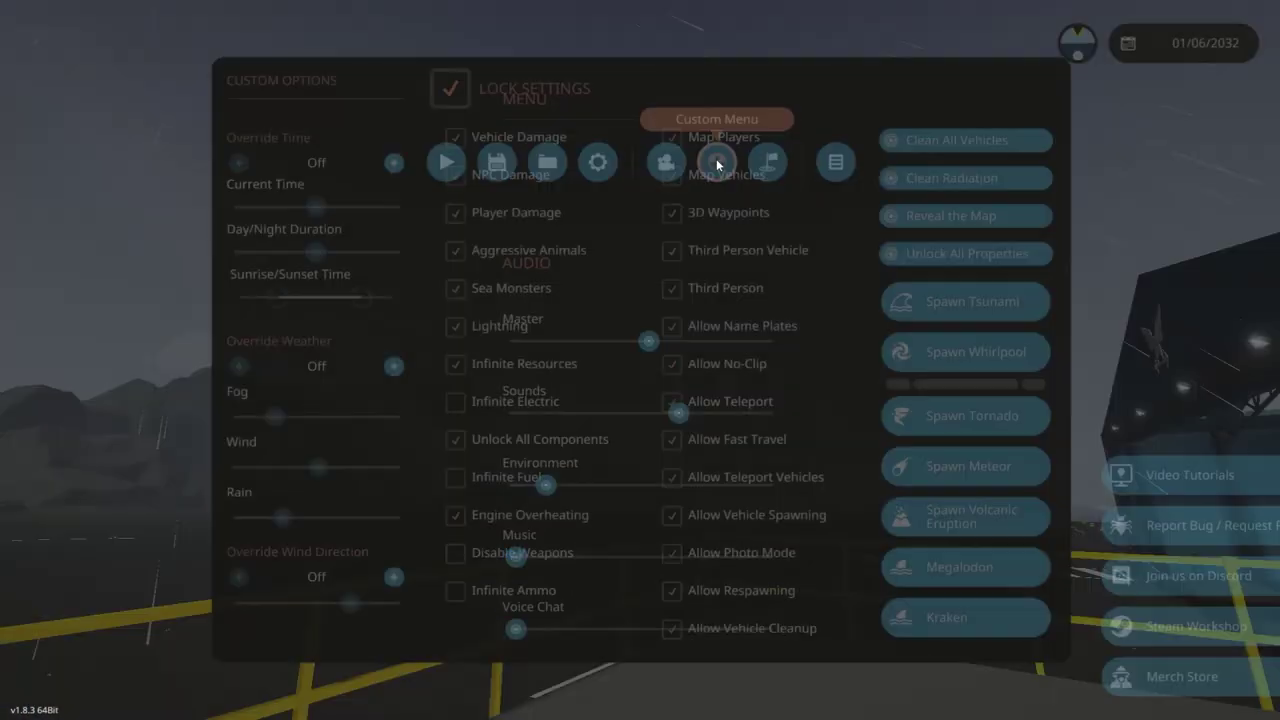
click(397, 368)
drag(272, 417, 222, 418)
drag(318, 467, 166, 466)
drag(282, 517, 38, 487)
click(394, 162)
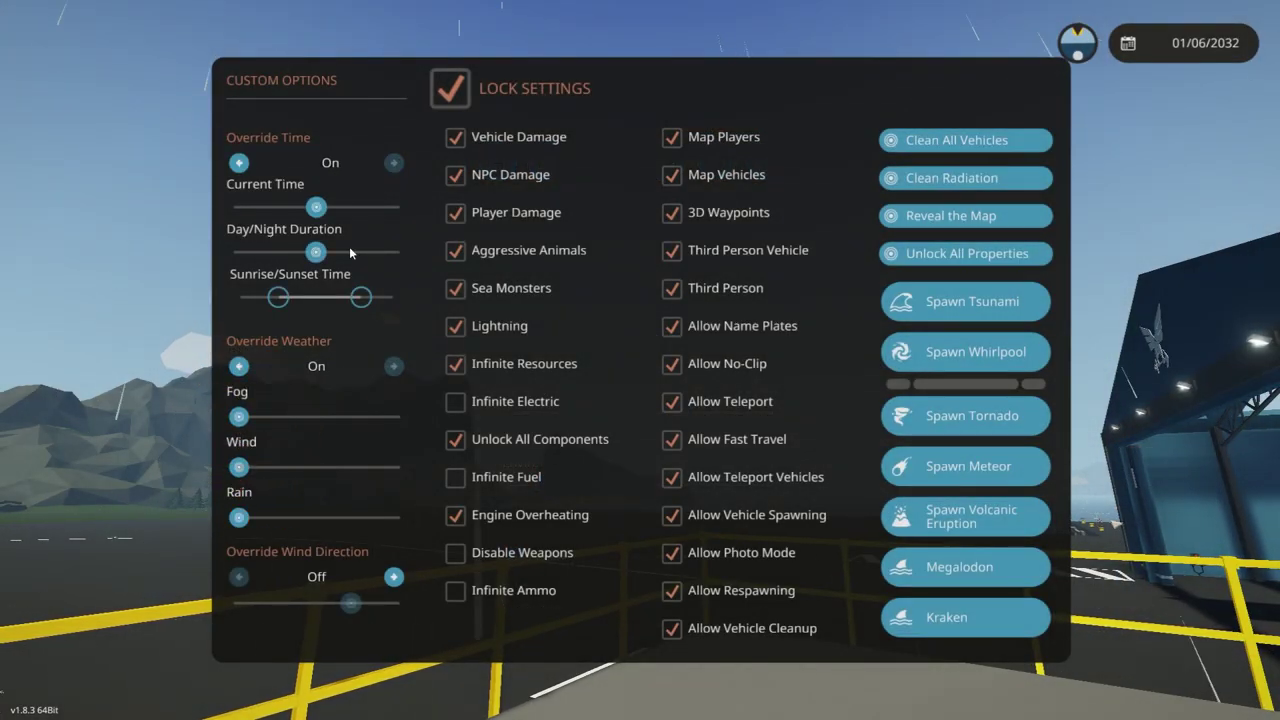
mouse_move(318, 208)
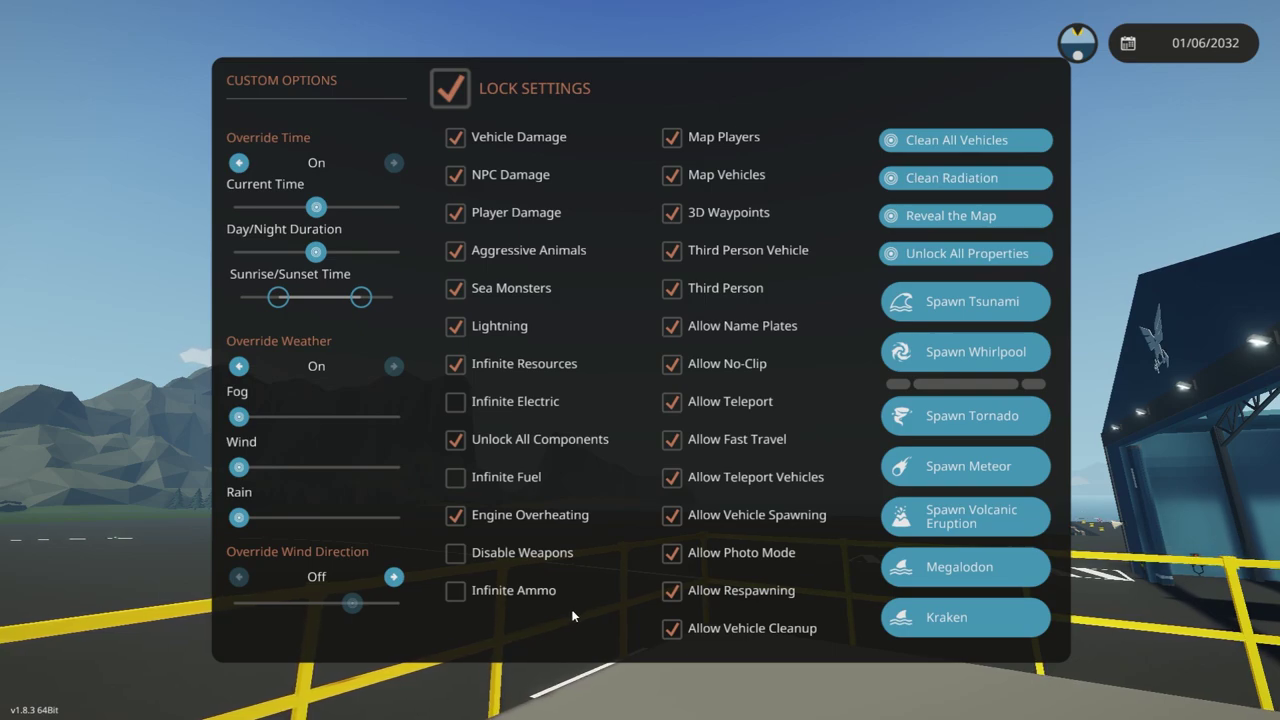
key(Escape)
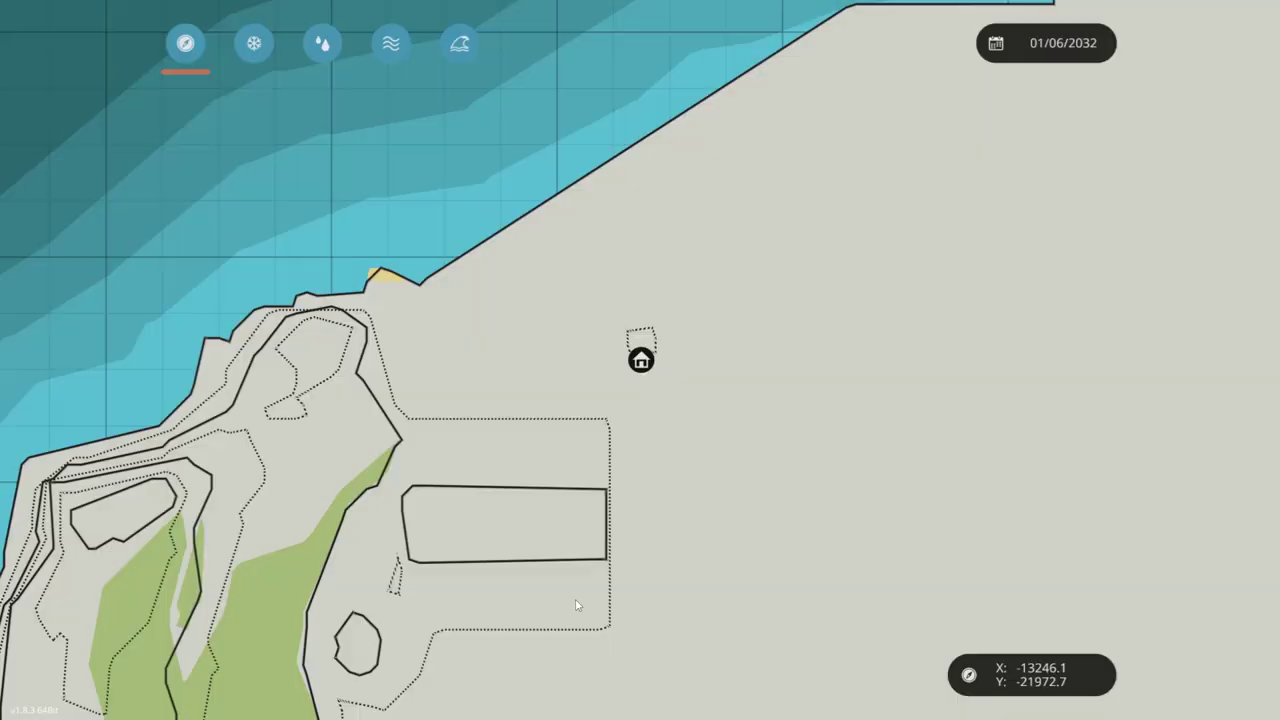
Reveal the whole map and unlock all properties through the custom game options
scroll(622, 478, down, 10)
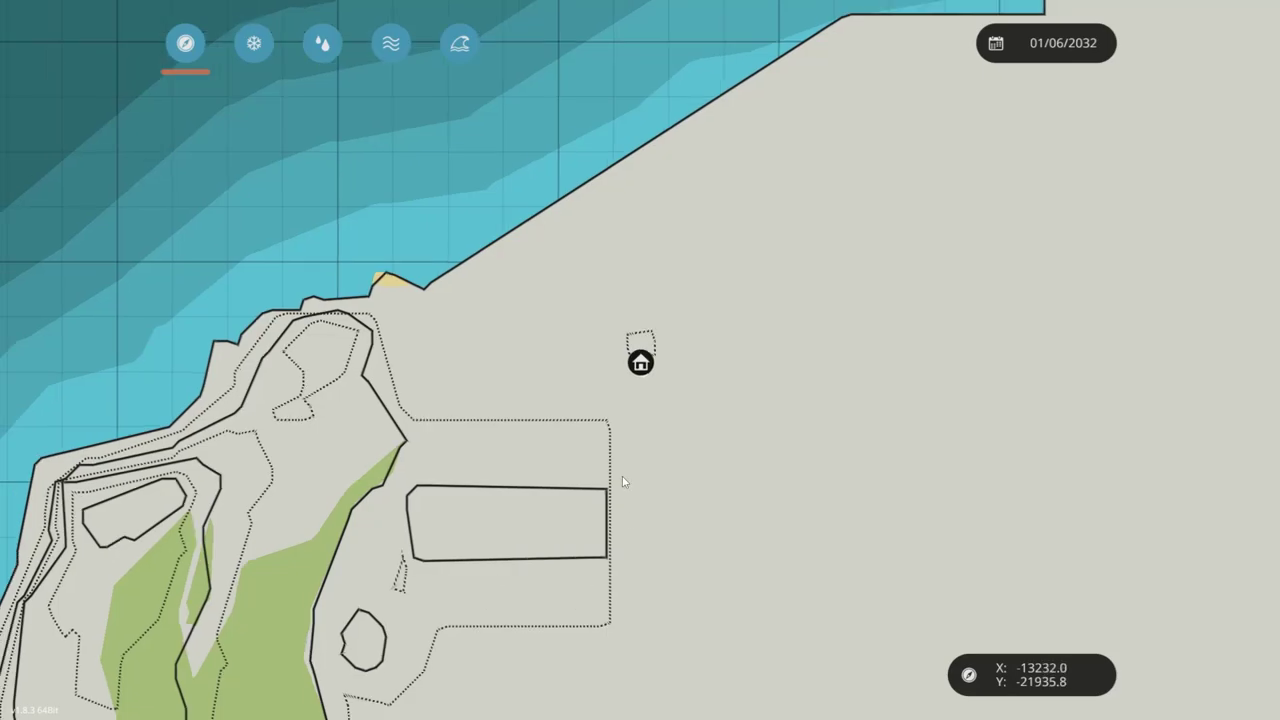
scroll(622, 481, down, 3)
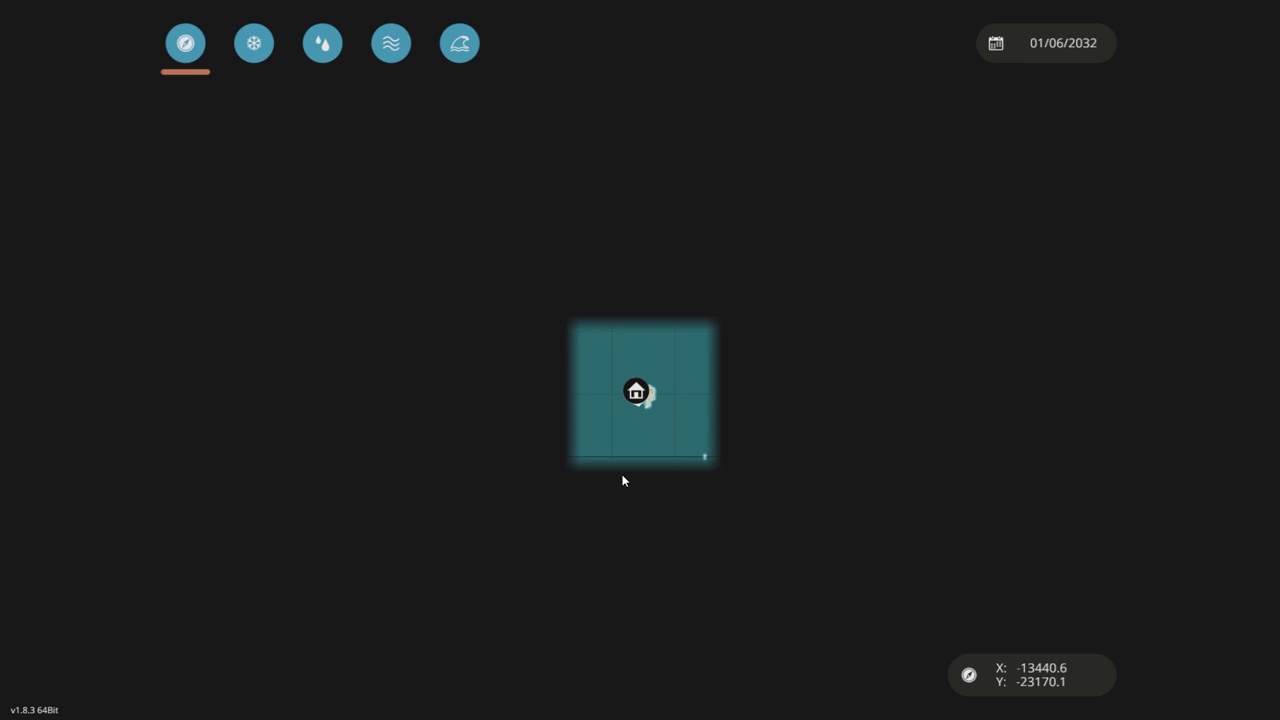
key(Escape)
click(717, 160)
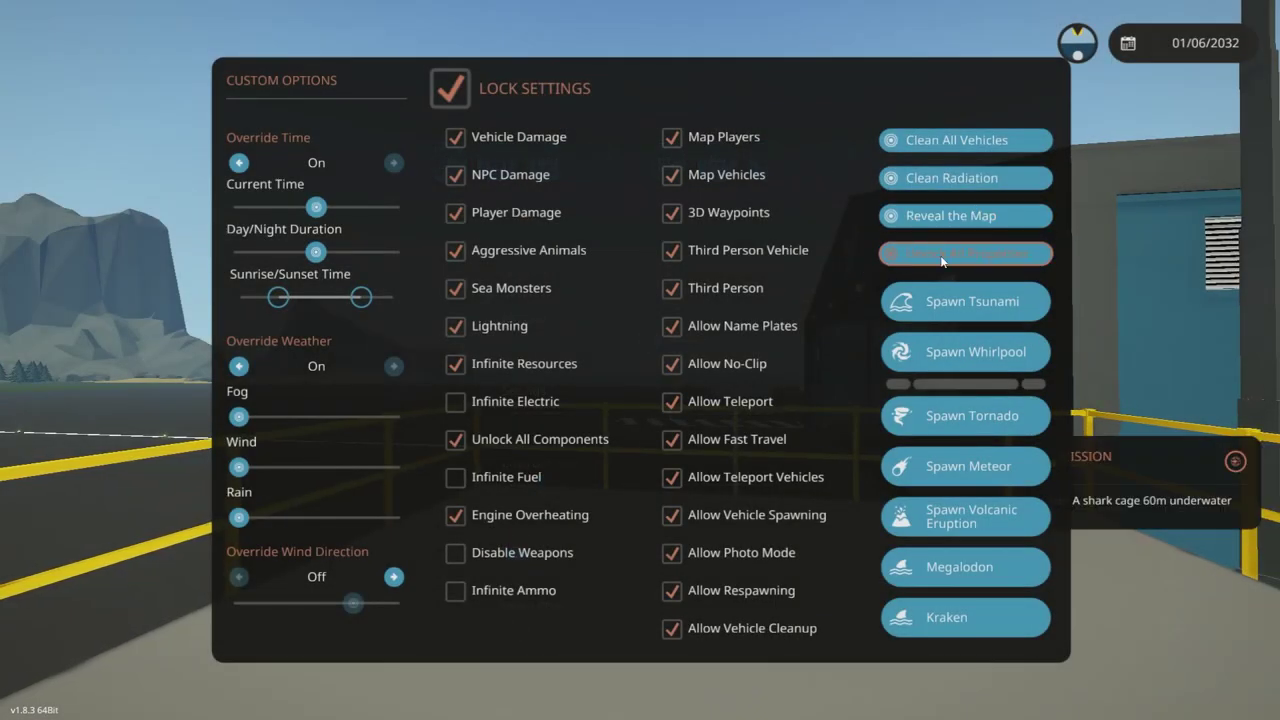
key(Escape)
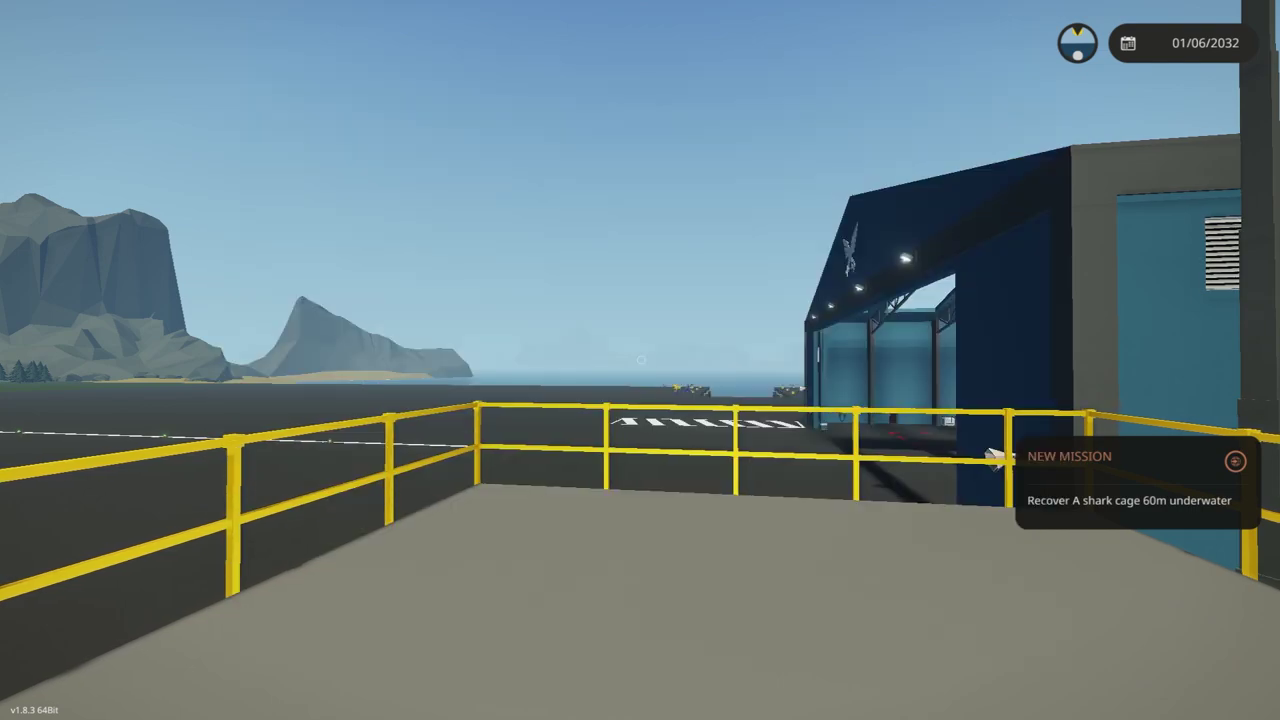
Look over the revealed map around the home island and the surrounding land
key(m)
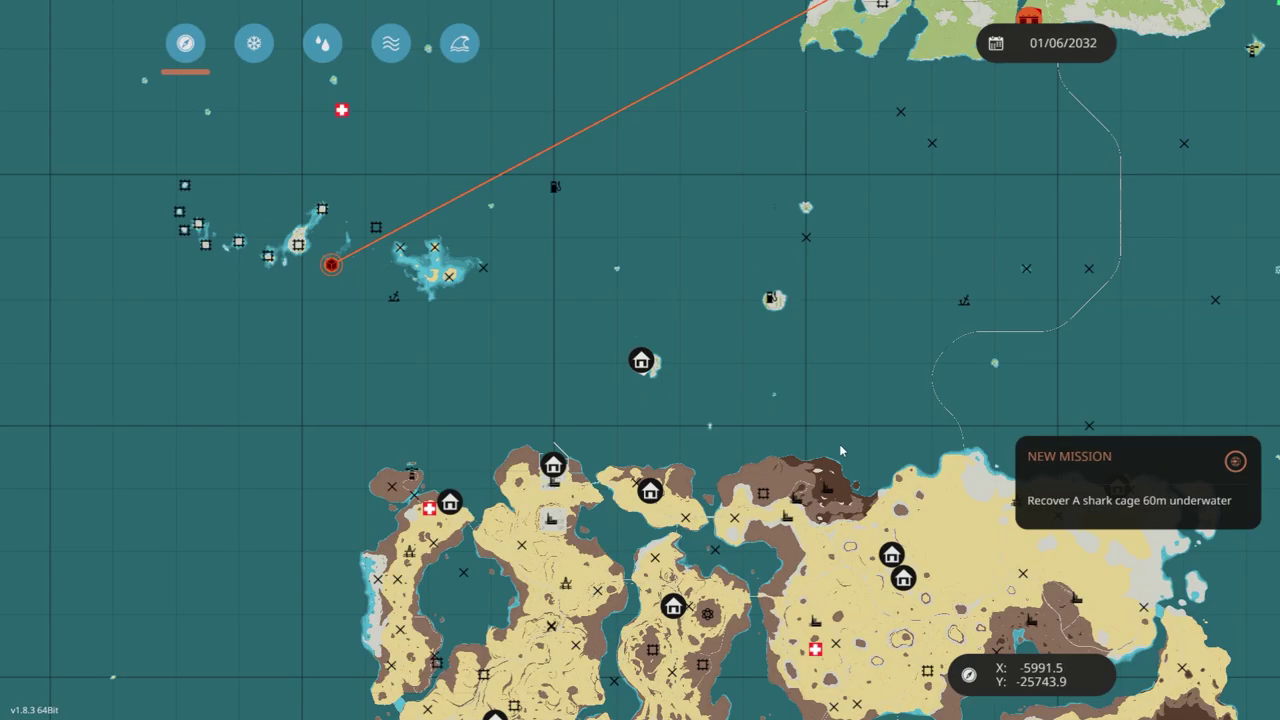
drag(837, 445, 779, 343)
drag(783, 226, 839, 328)
key(m)
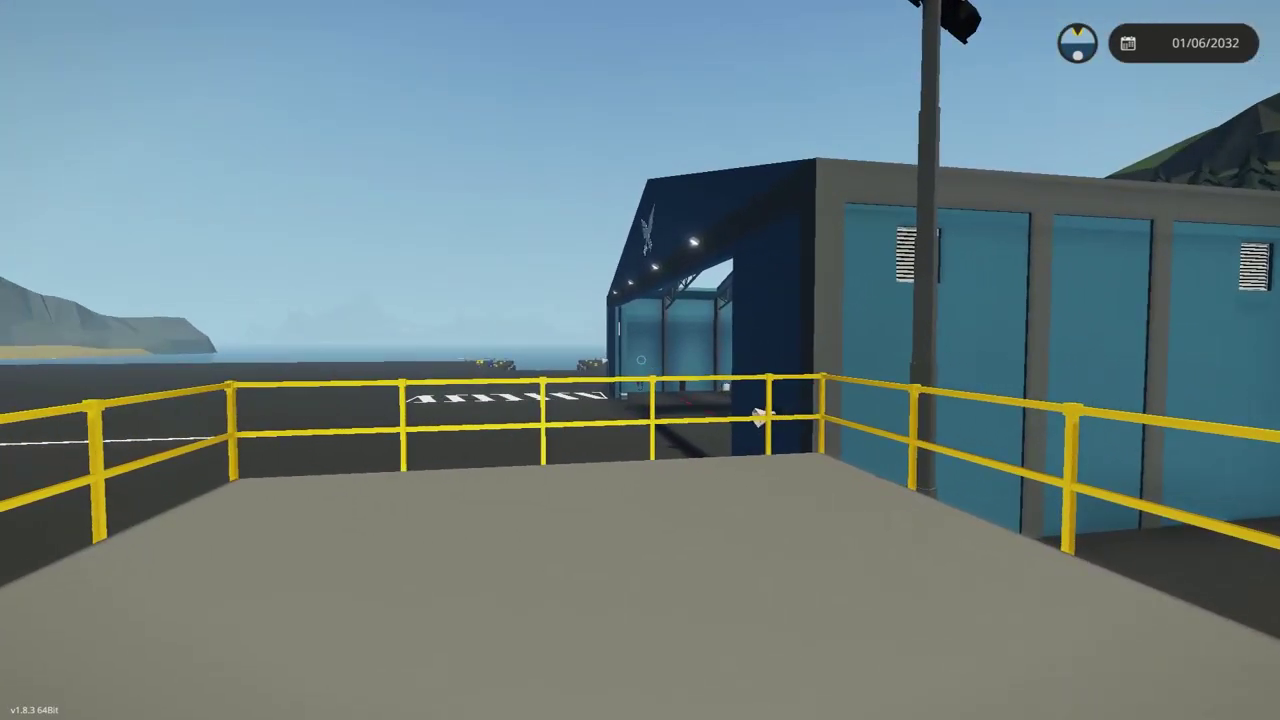
key(m)
key(m)
Review the custom game options again and return to the game
key(Escape)
click(716, 162)
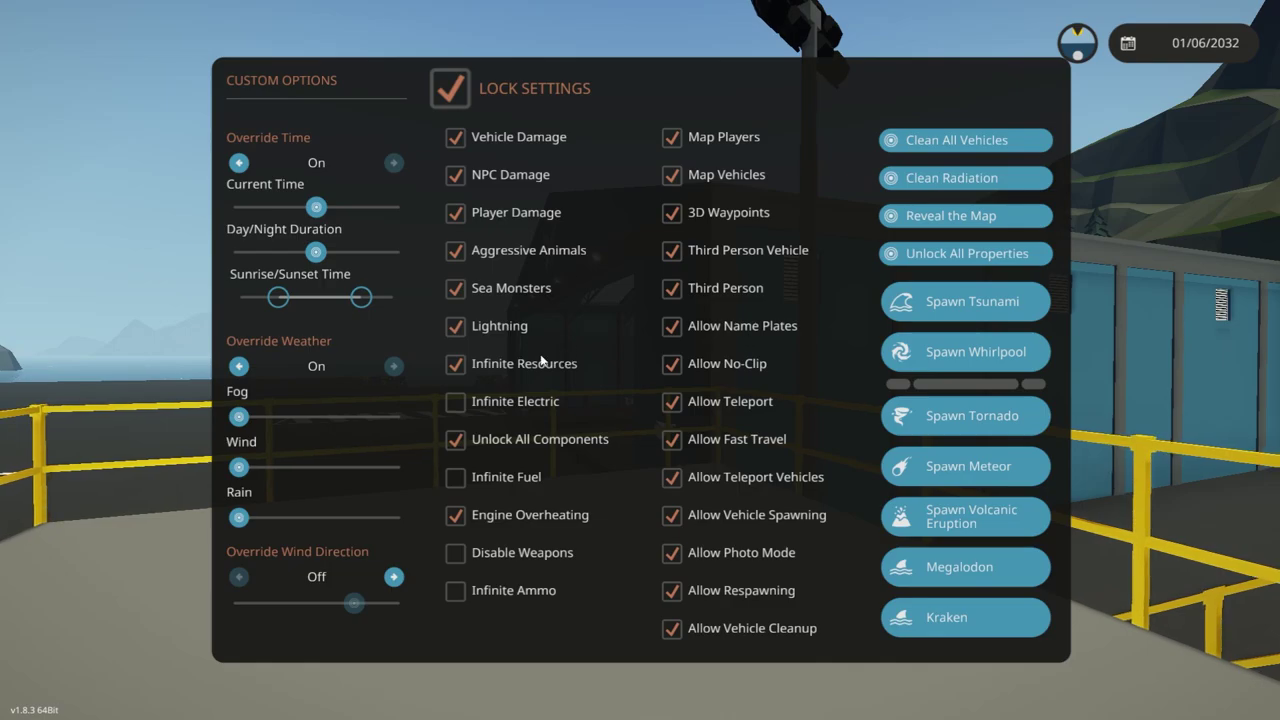
key(Escape)
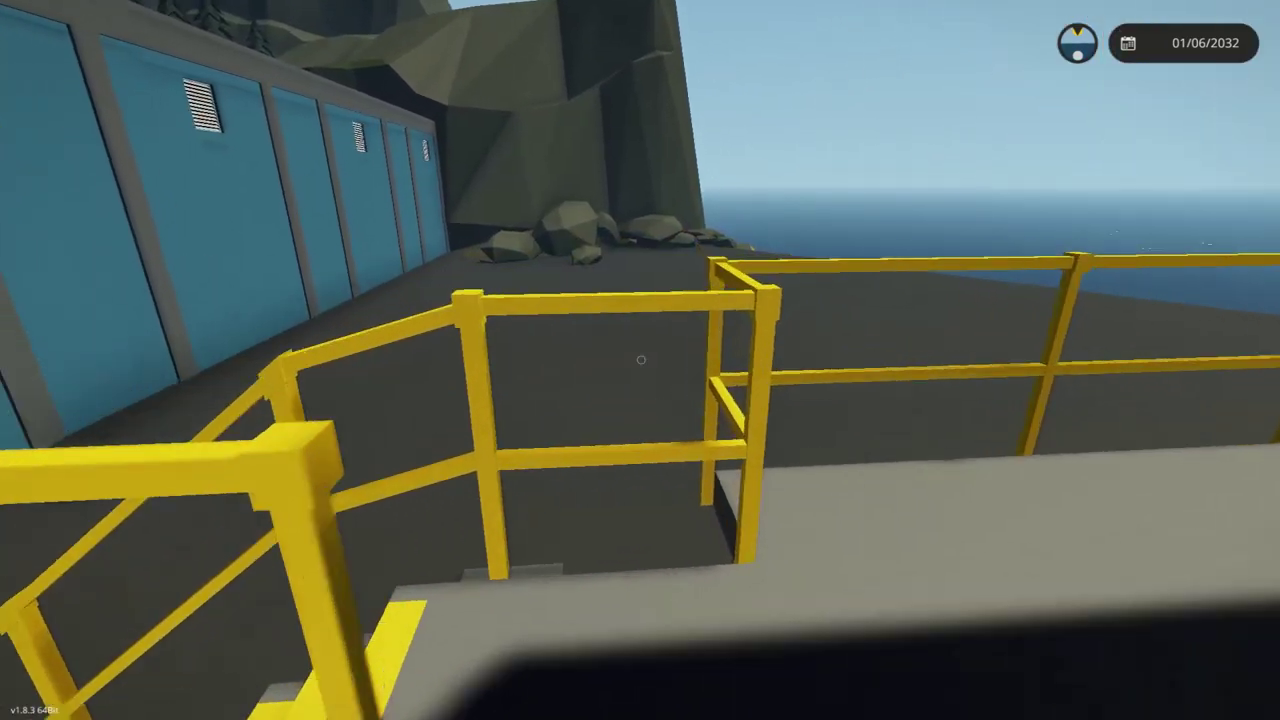
Move the character off the railed platform, over the hangar roof and down to the workbench inside the hangar
key(w)
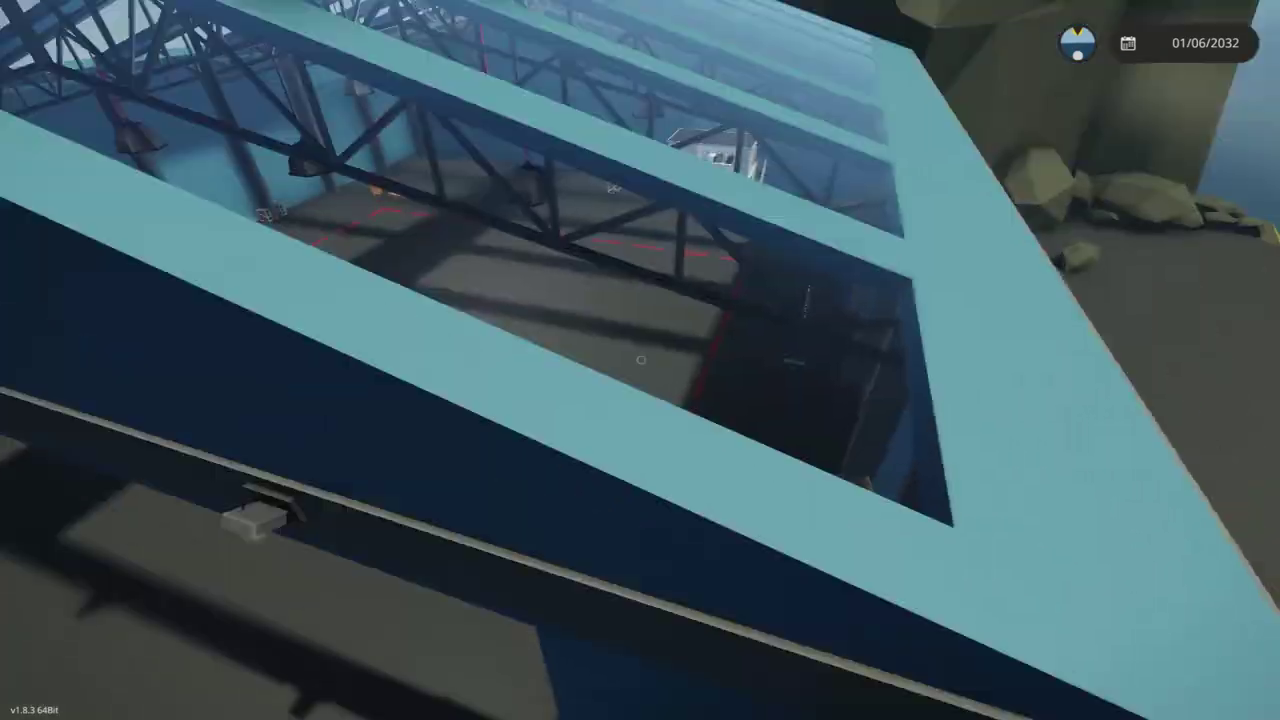
key(w)
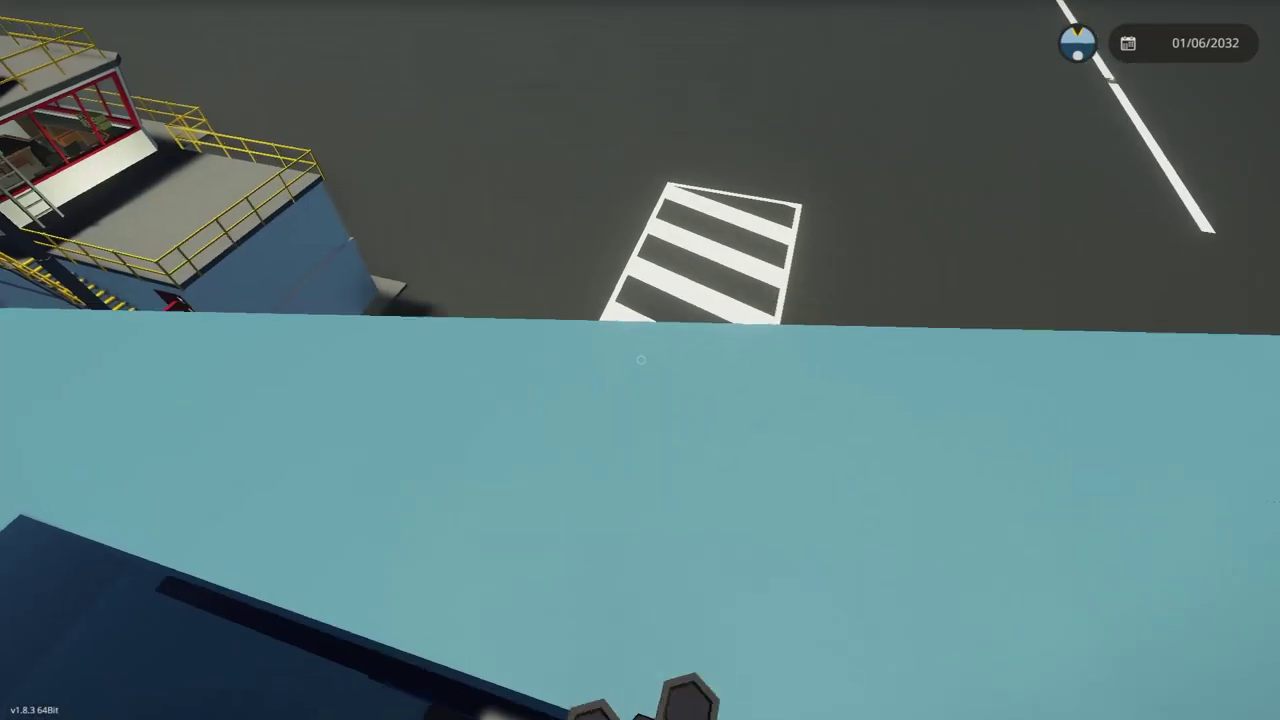
key(w)
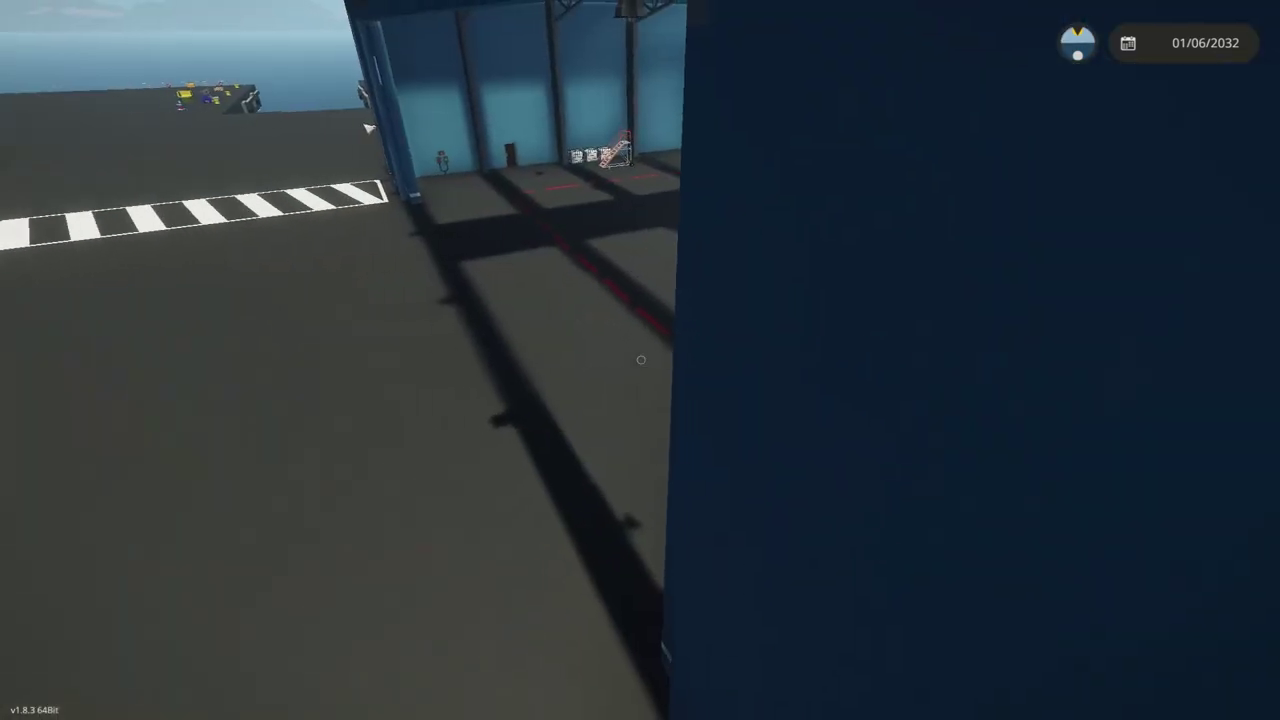
key(w)
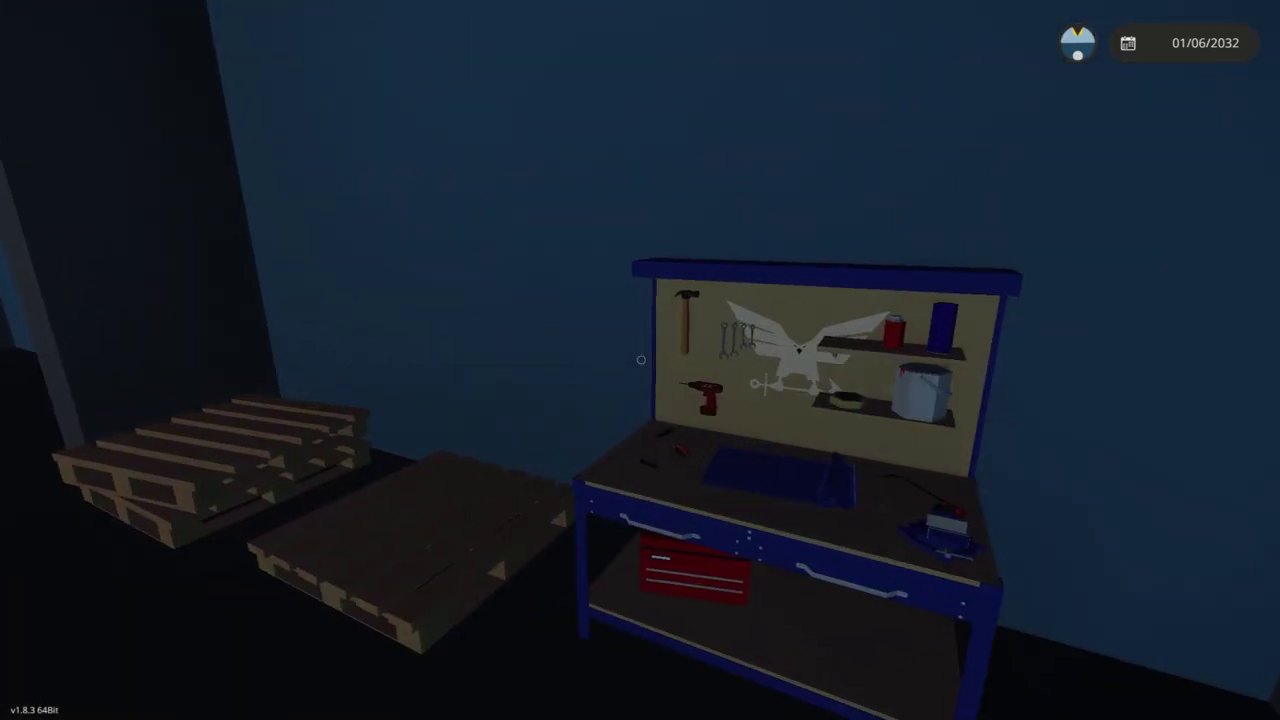
key(w)
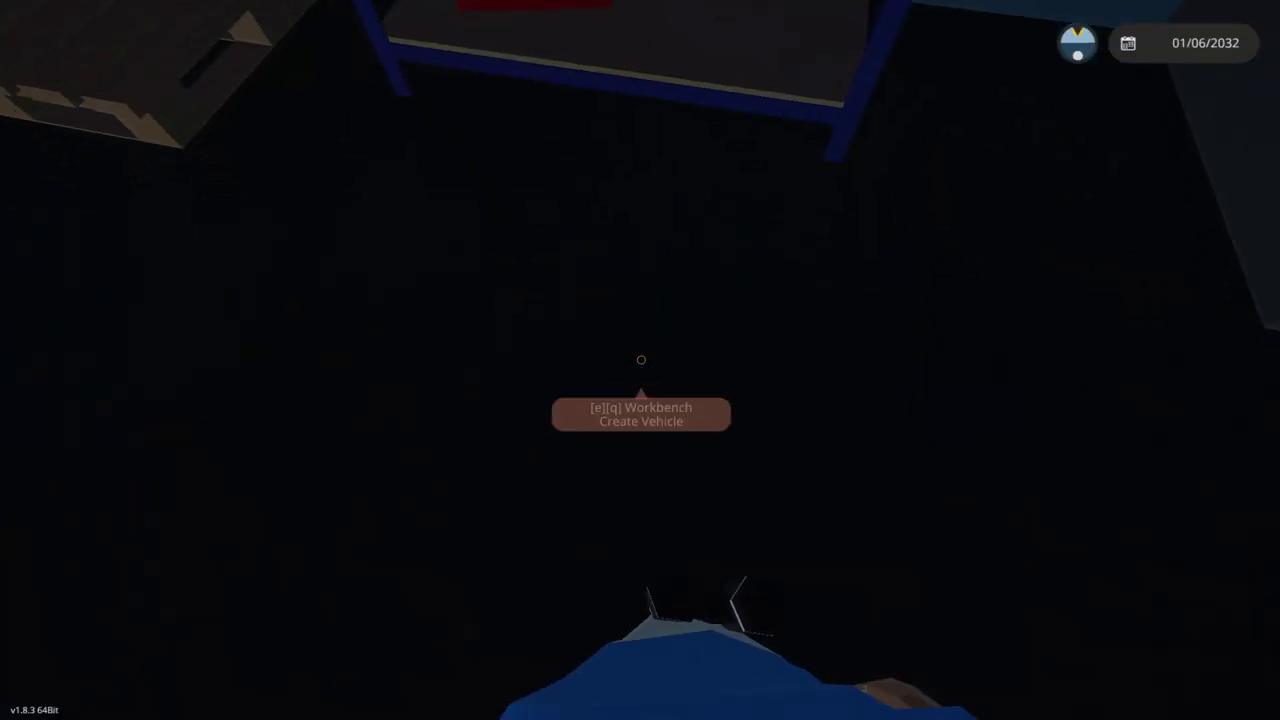
key(s)
key(w)
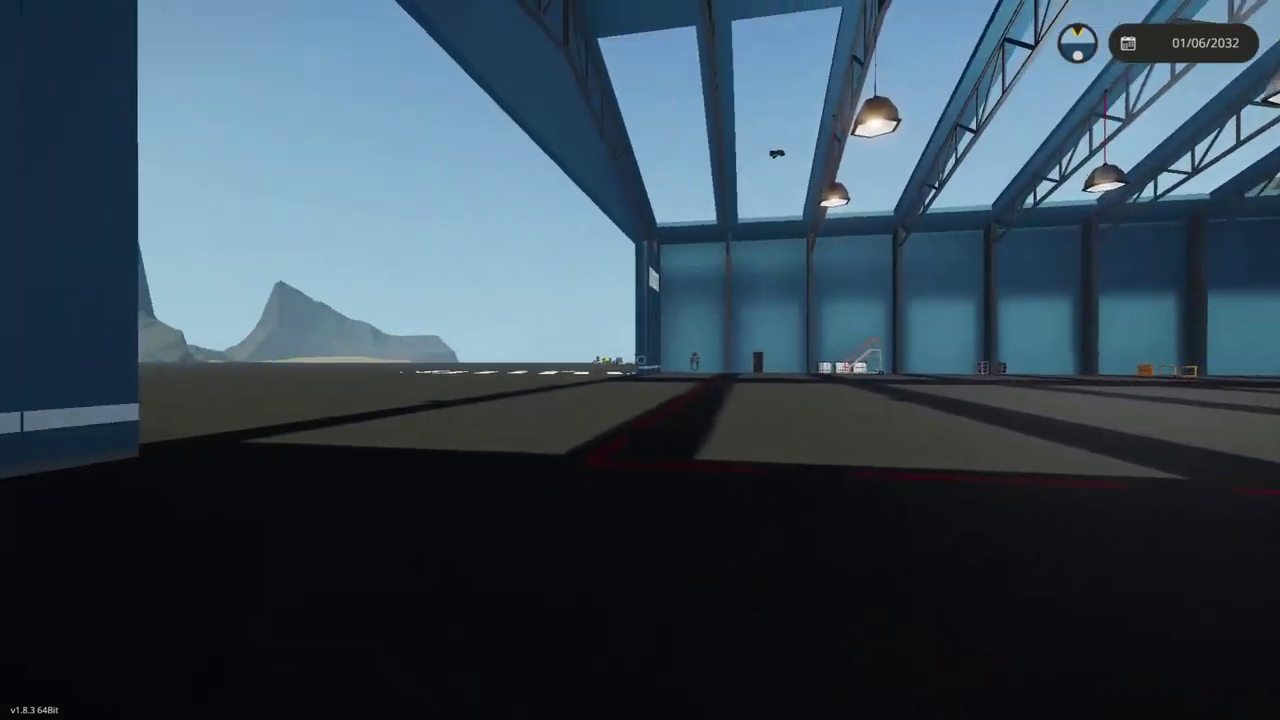
Bring up fast travel to the isolated base east of the green main island on the map, and decline the trip
key(m)
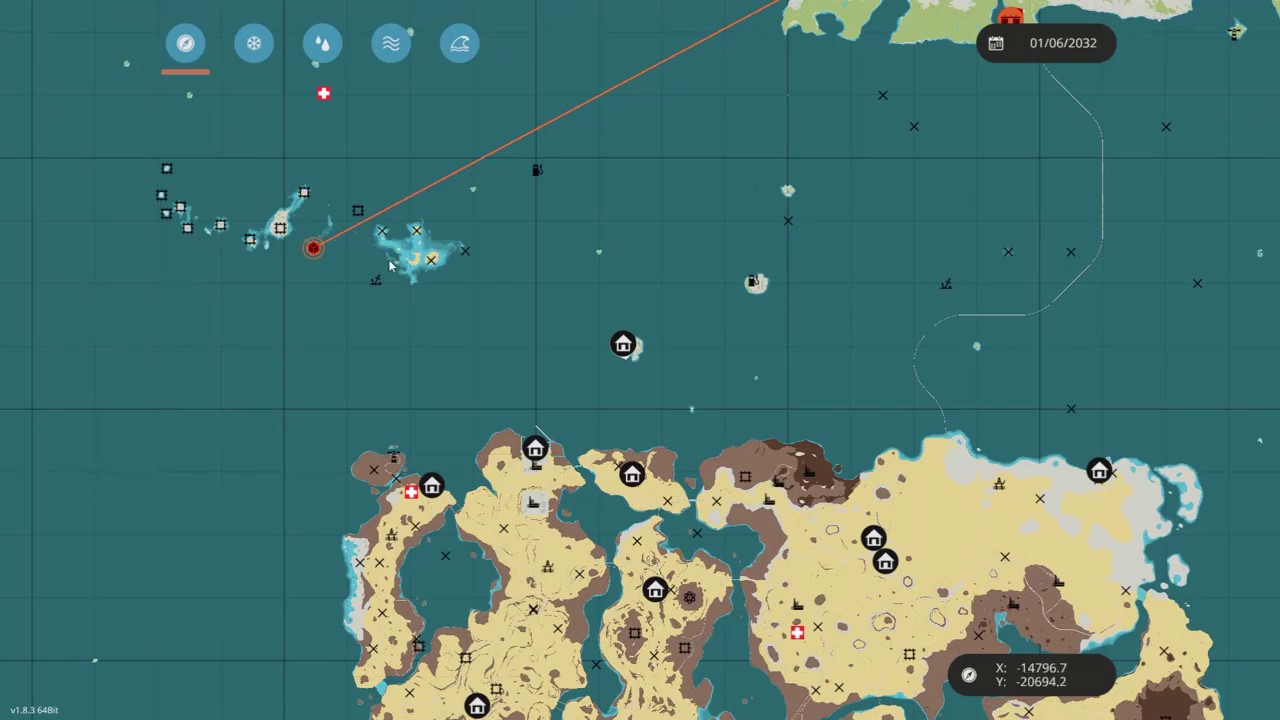
drag(793, 211, 753, 424)
scroll(753, 424, down, 4)
drag(975, 340, 785, 468)
click(788, 472)
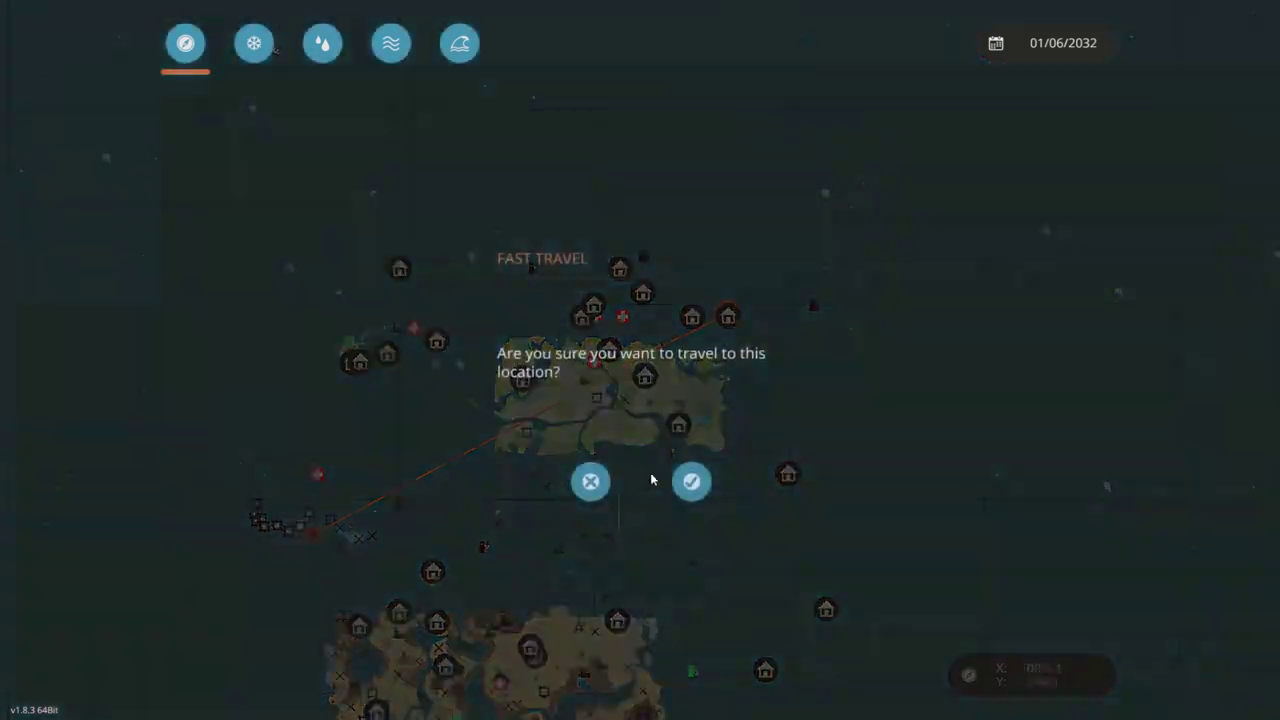
click(590, 481)
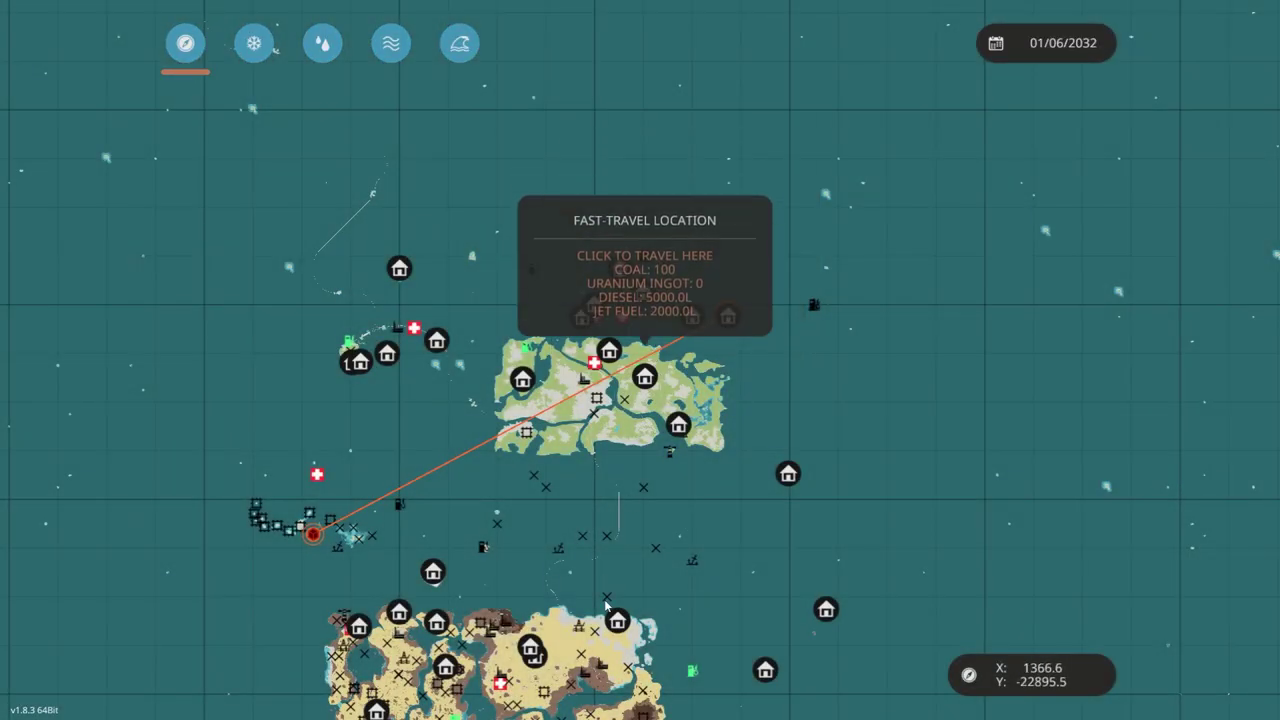
Browse the northern islands on the map and center it back on the player
drag(441, 338, 584, 416)
click(594, 480)
scroll(878, 406, up, 5)
right_click(577, 378)
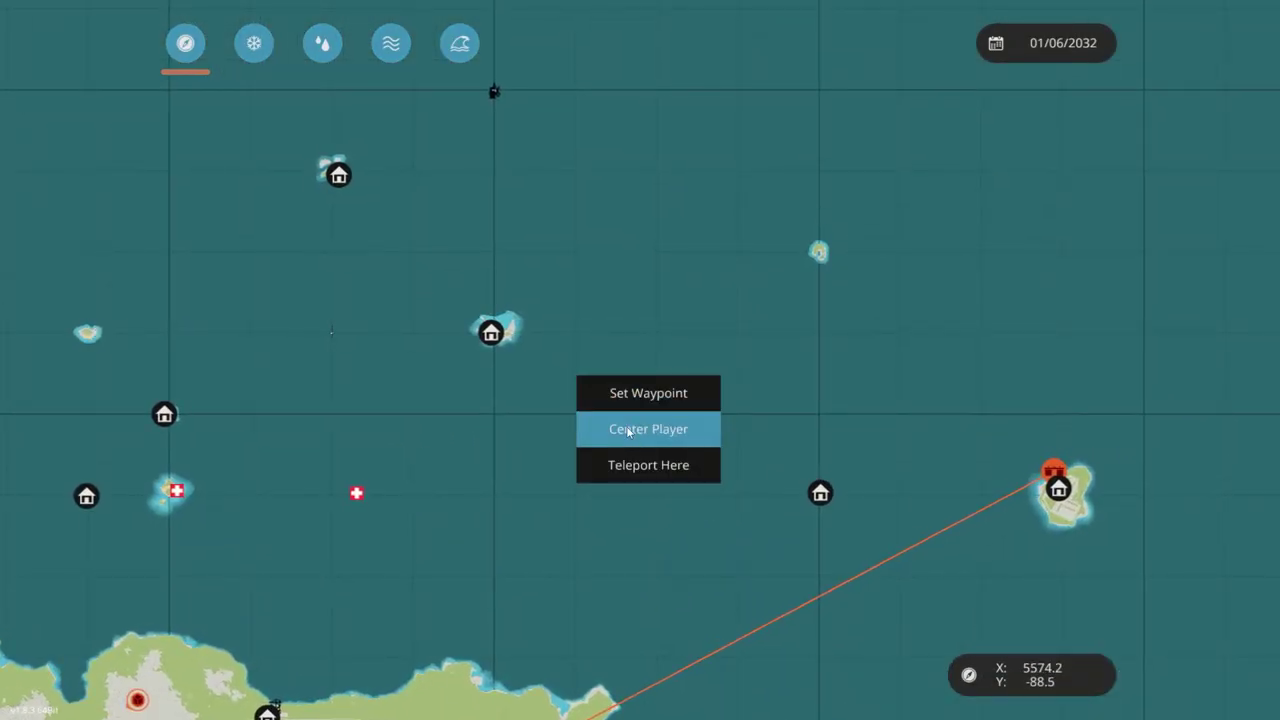
click(651, 445)
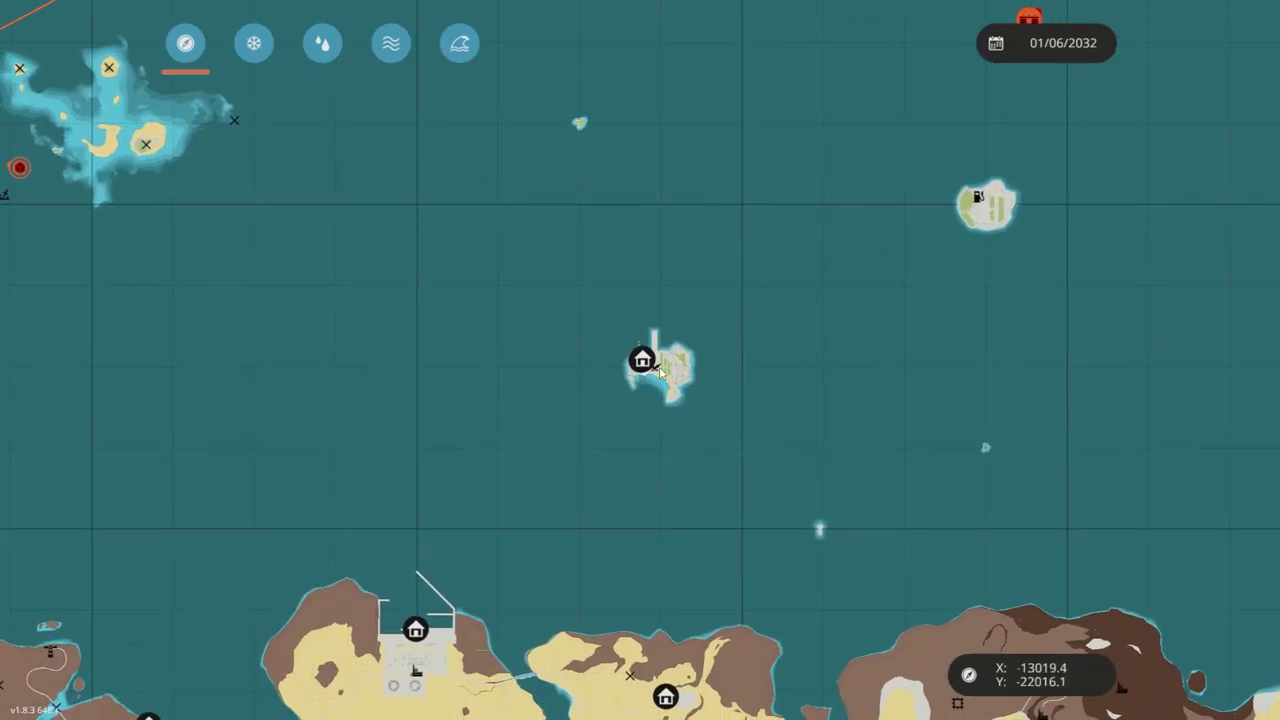
Examine the Coastguard Outpost island up close on the map, including its fast-travel location, and close the map
scroll(618, 372, up, 5)
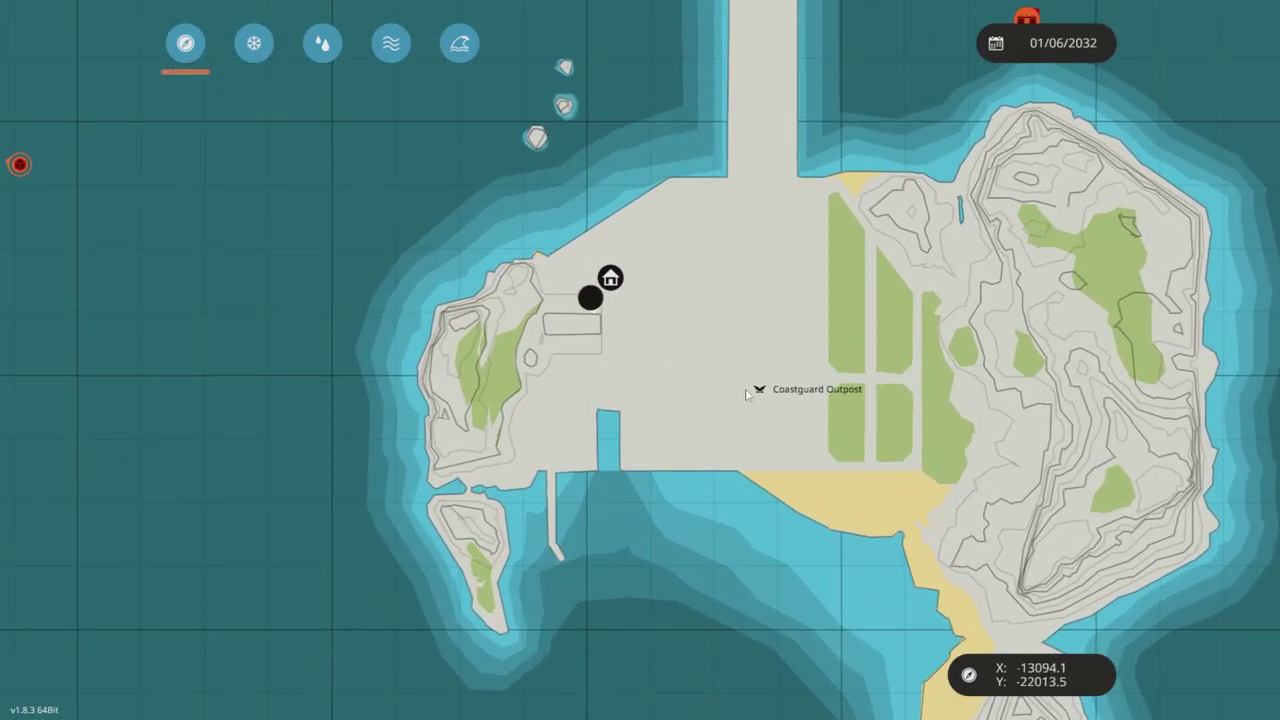
scroll(603, 335, up, 3)
mouse_move(600, 198)
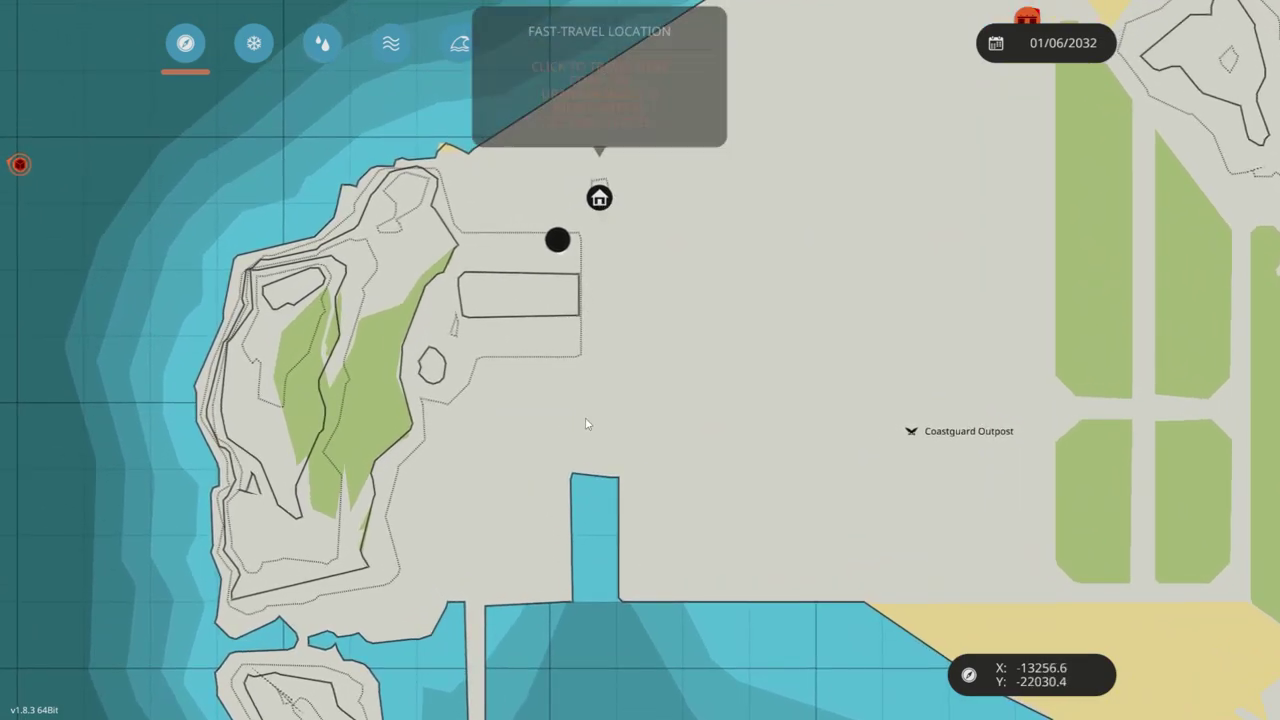
scroll(588, 424, down, 3)
key(m)
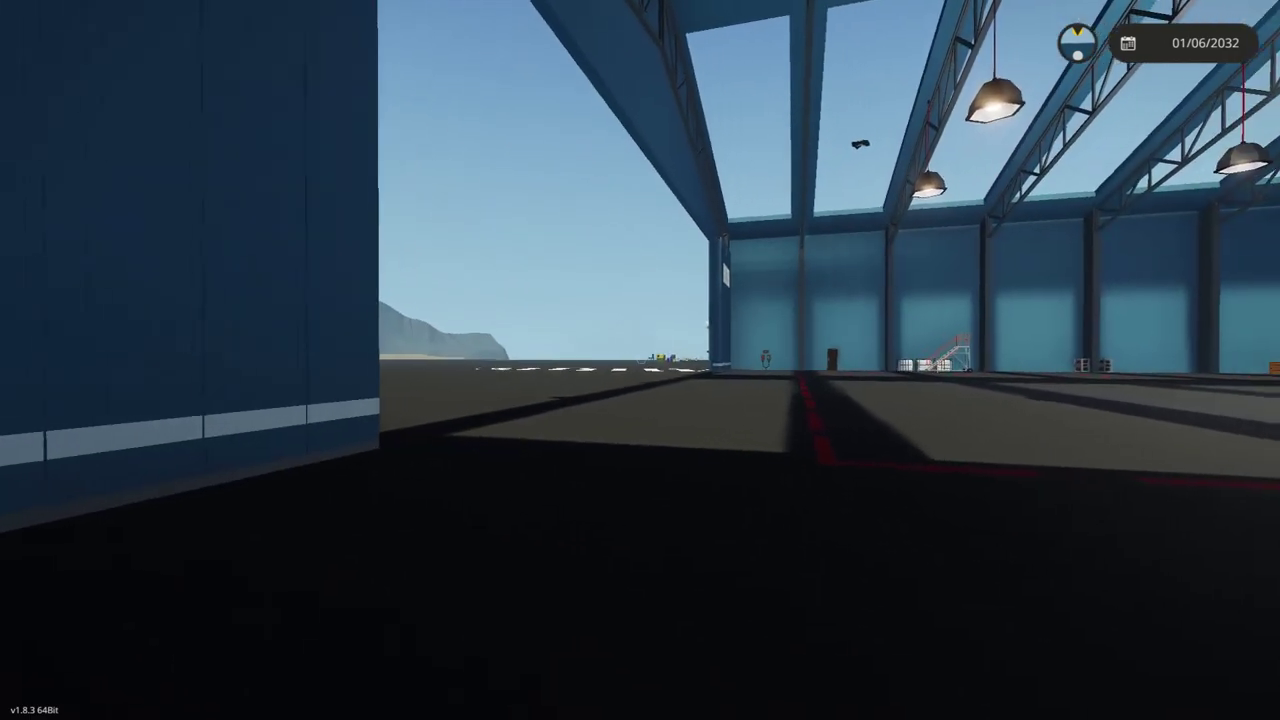
Take a magnified look across the hangar and airfield, and return to the workbench
key(z)
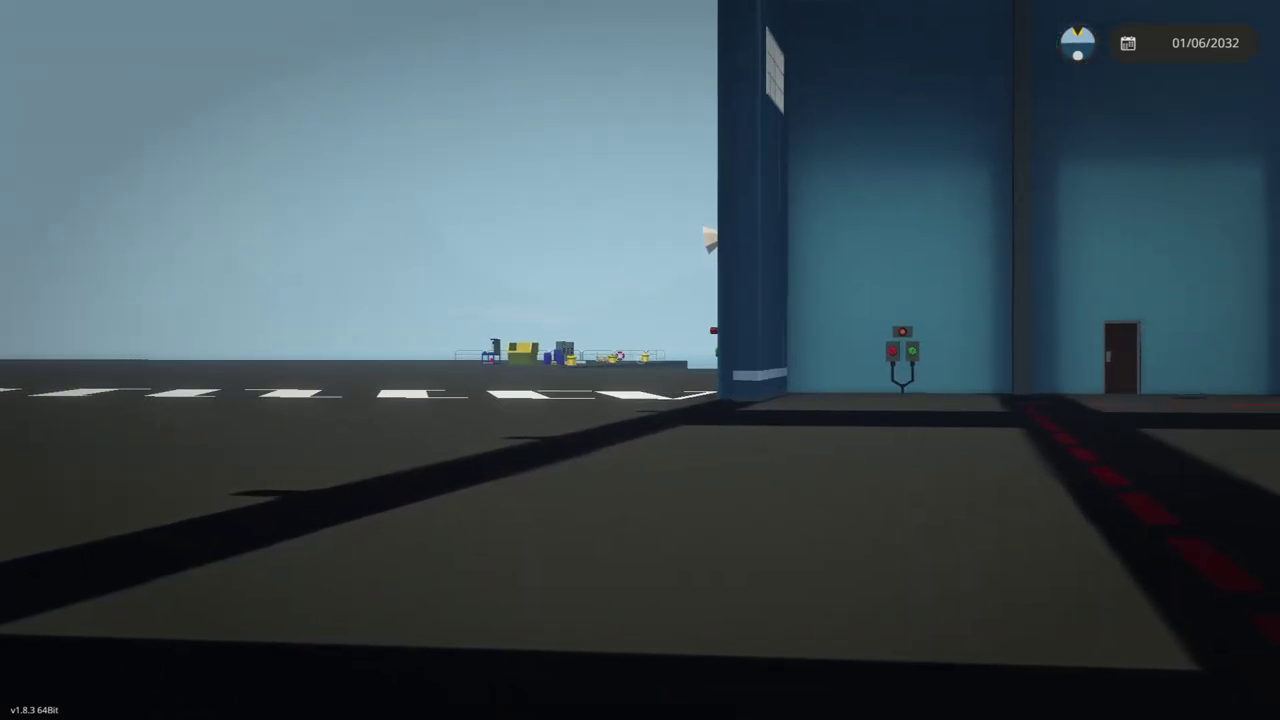
key(w)
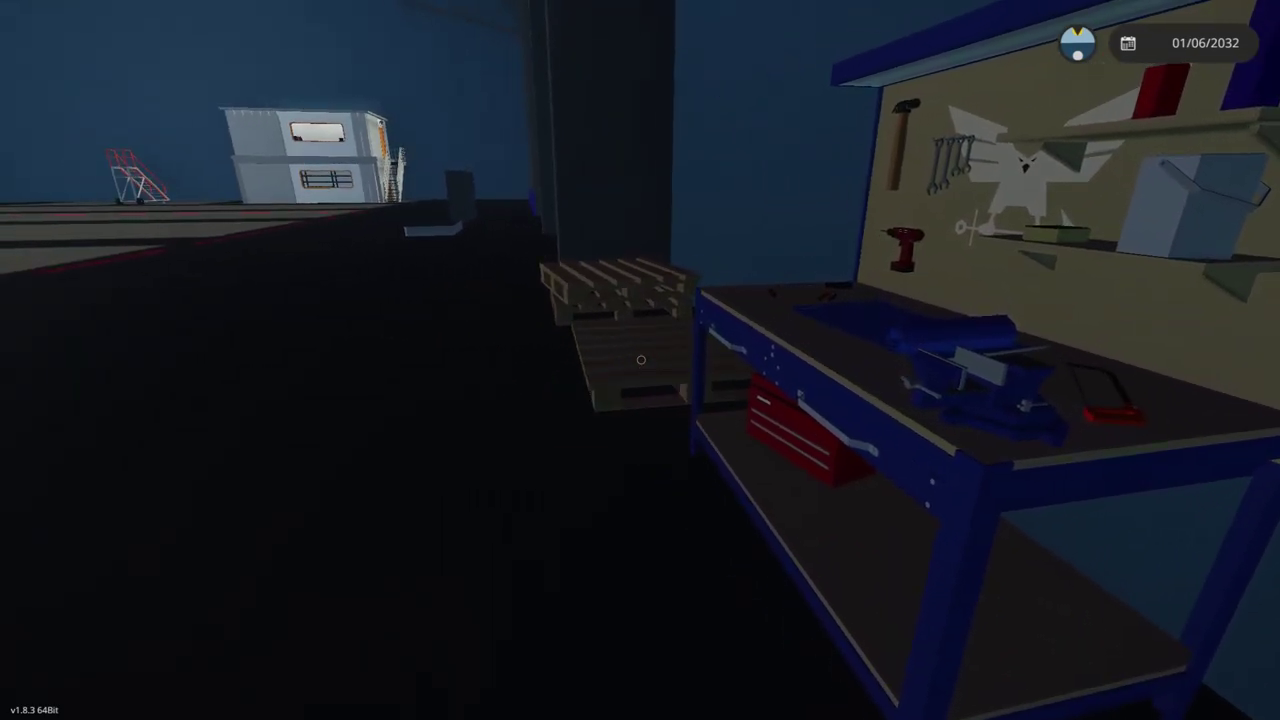
Examine the eastern desert mainland on the map around Zizos Gas Station and Keptin Aluminium Terminal, and close the map
key(m)
scroll(770, 461, down, 5)
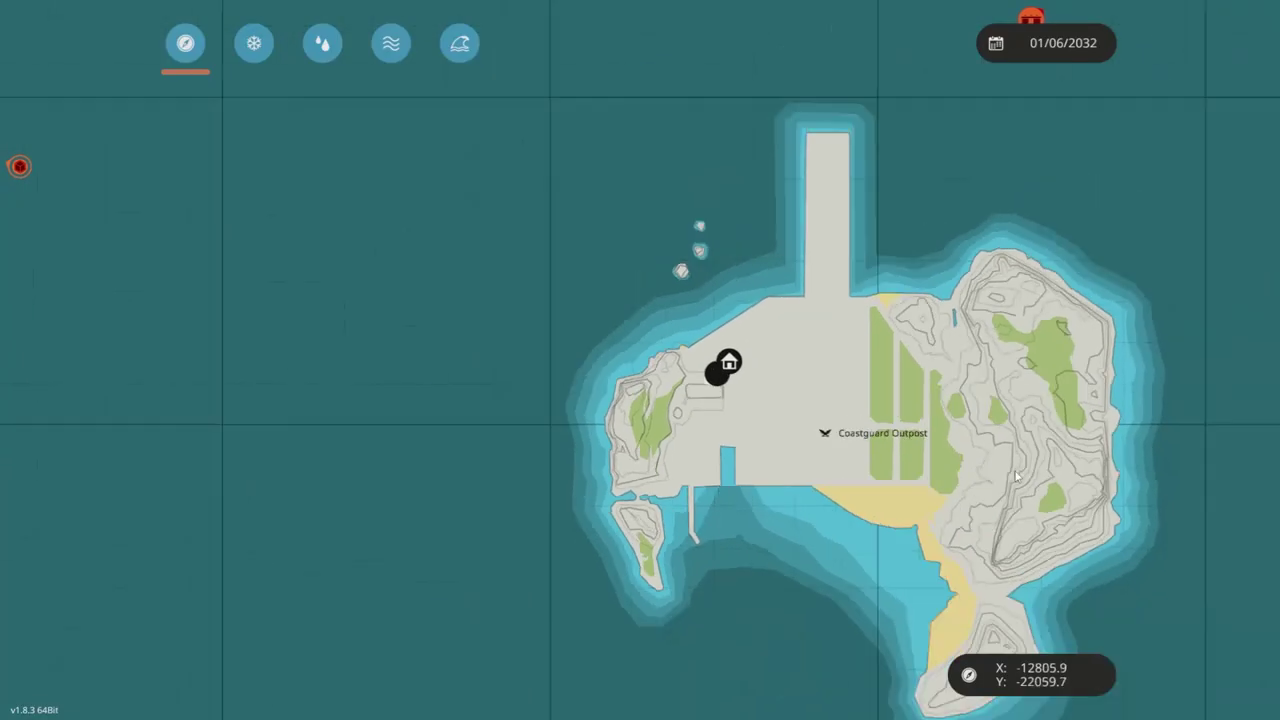
scroll(770, 462, down, 6)
drag(856, 558, 695, 482)
scroll(697, 488, up, 4)
scroll(646, 461, up, 5)
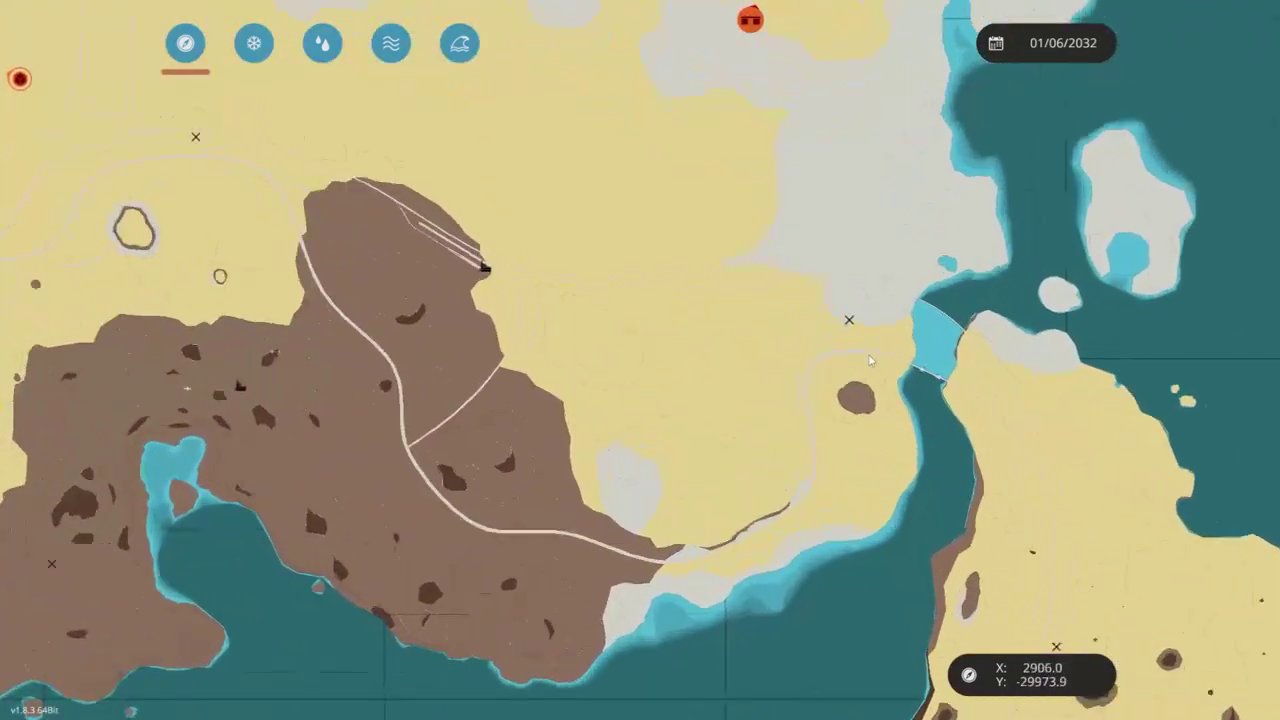
scroll(659, 418, up, 3)
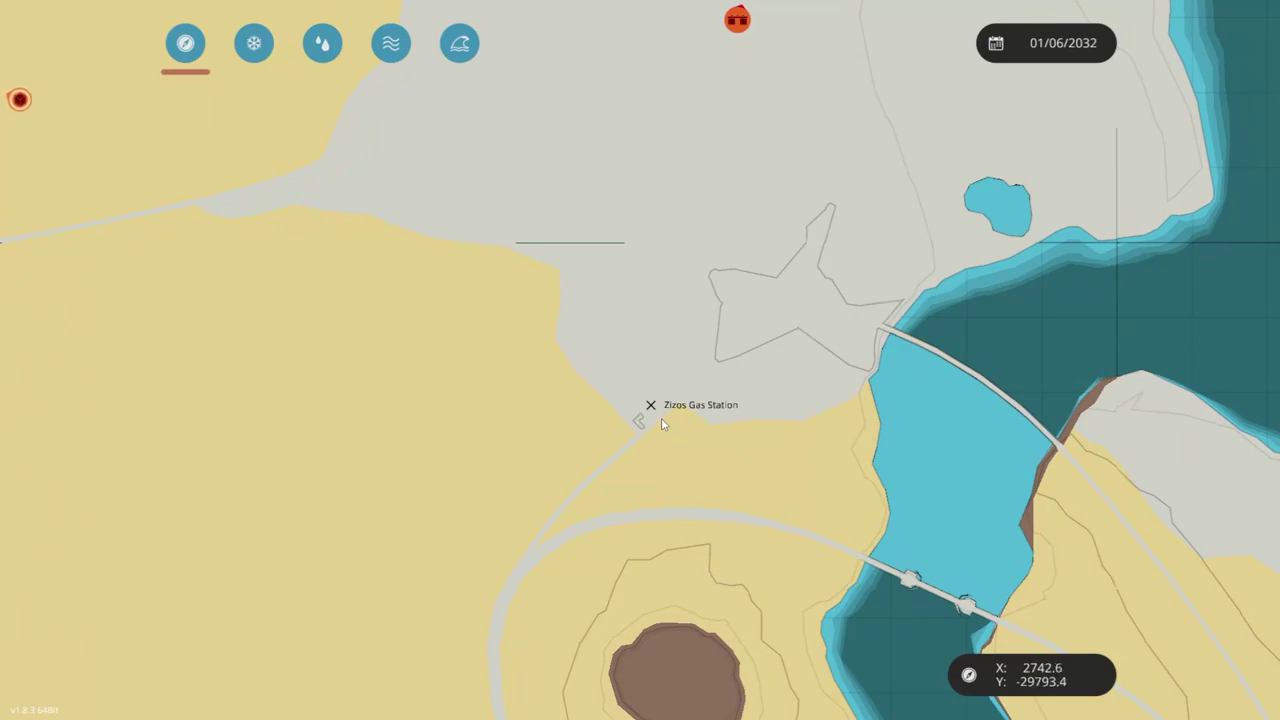
scroll(661, 424, down, 3)
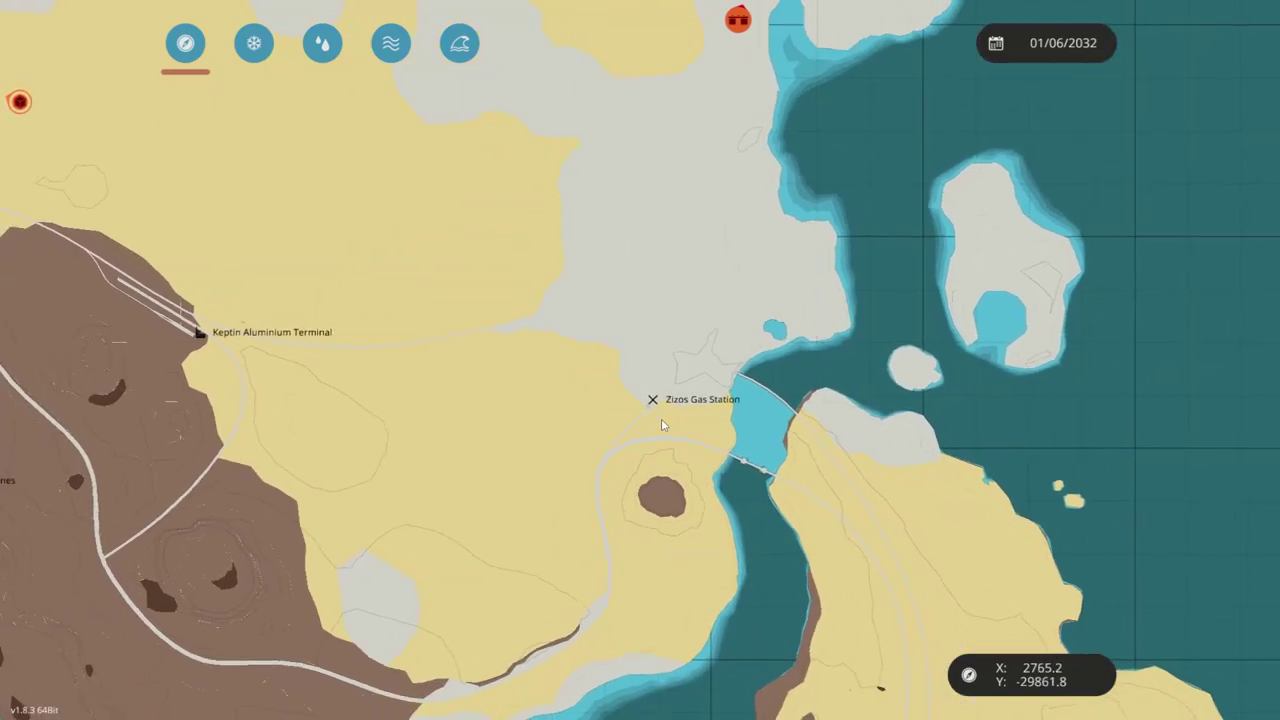
scroll(661, 424, down, 3)
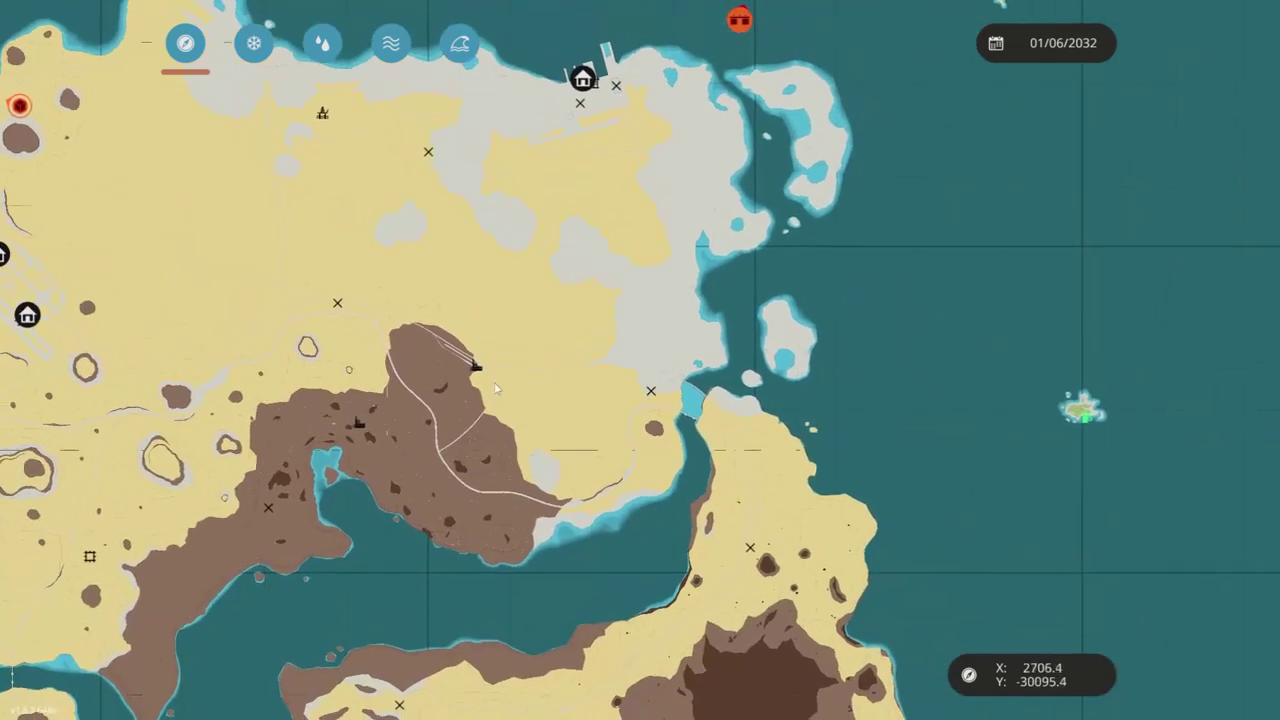
key(m)
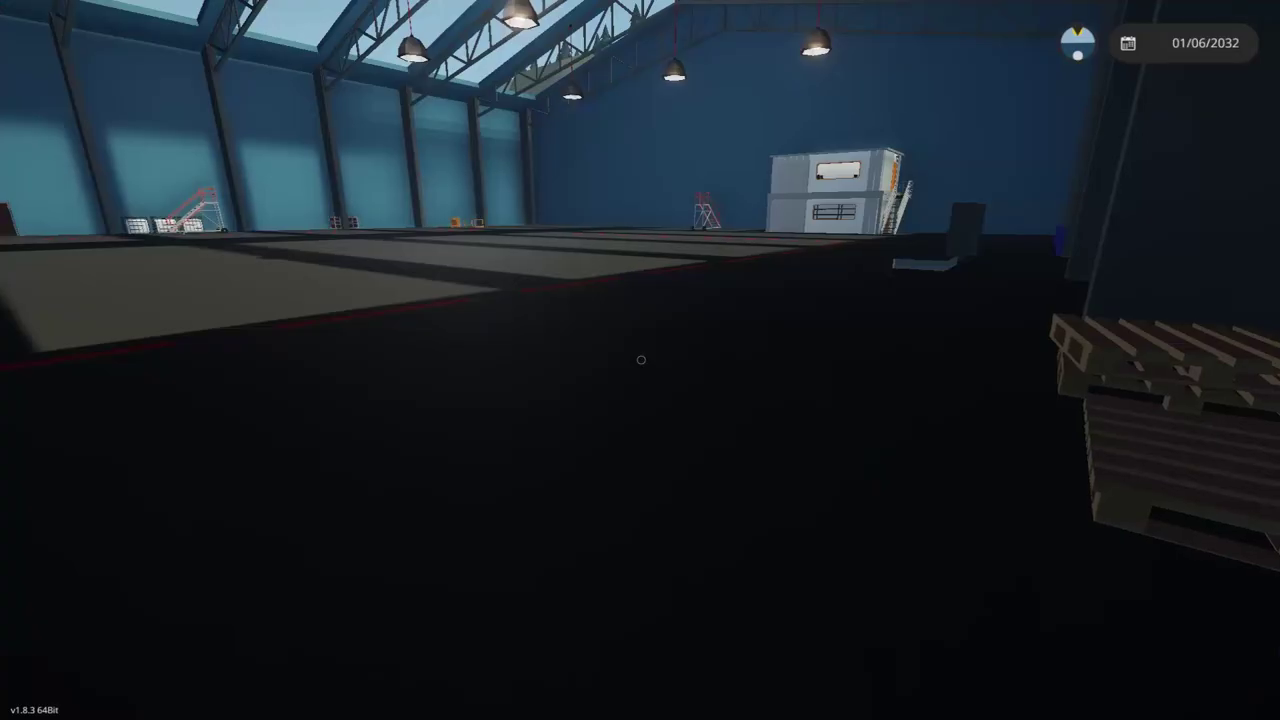
Walk up to the workbench, open its vehicle editor, and look around the starting block and direction arrow
key(w)
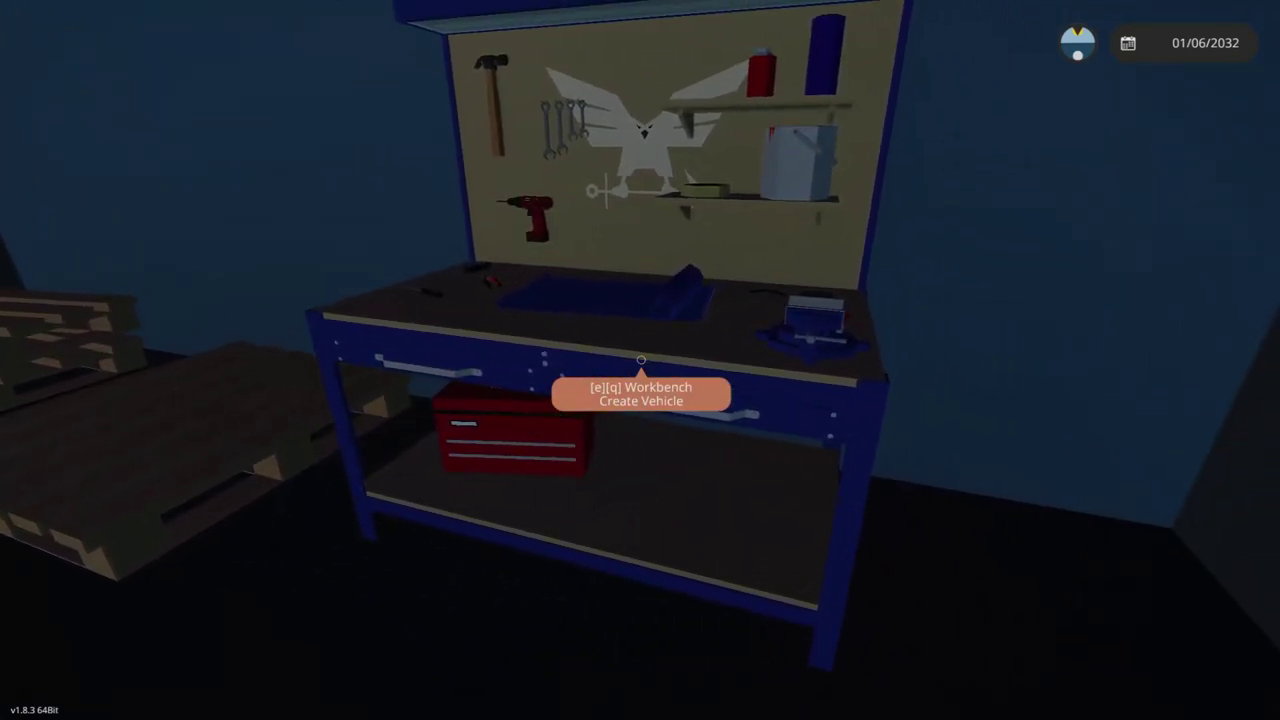
key(q)
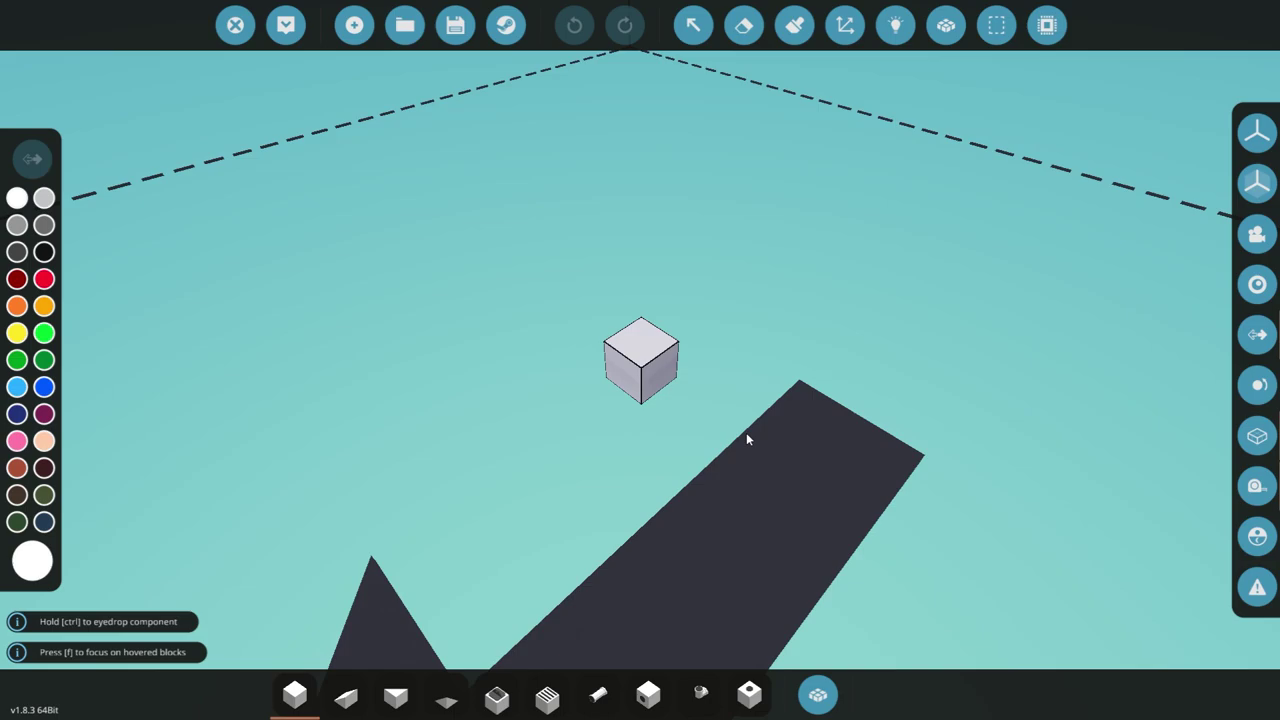
drag(746, 432, 820, 180)
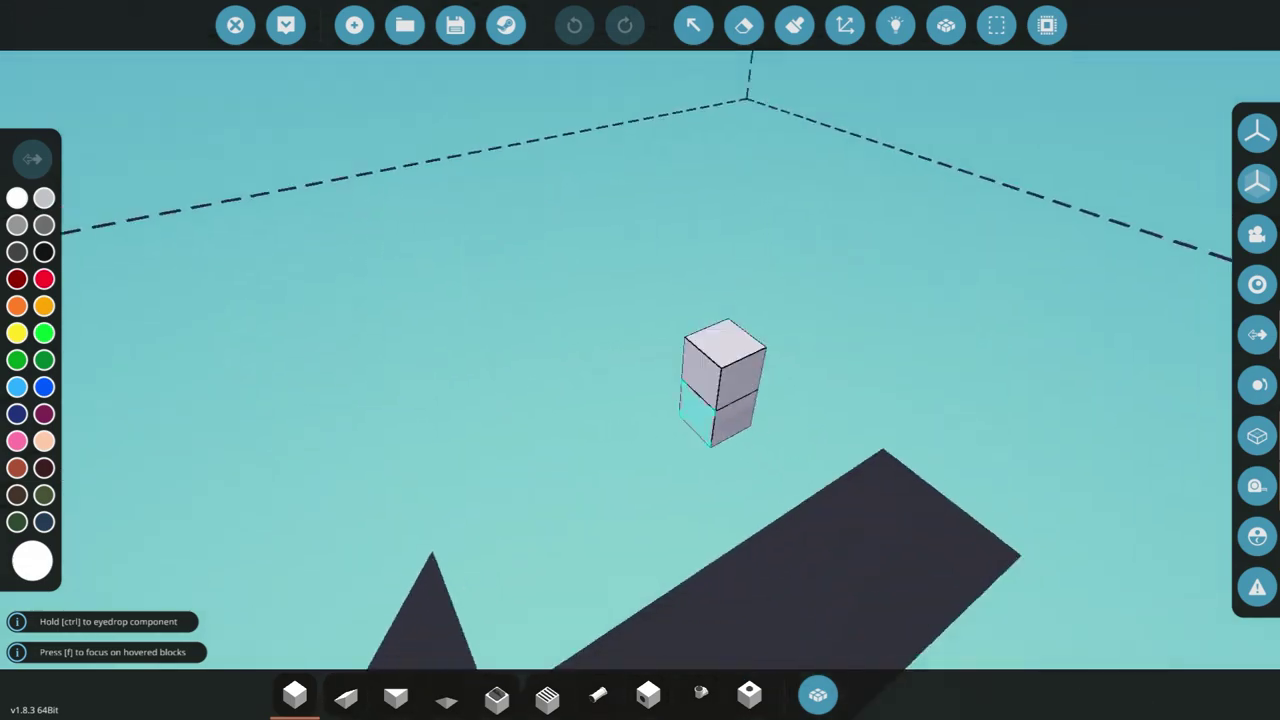
drag(746, 432, 748, 440)
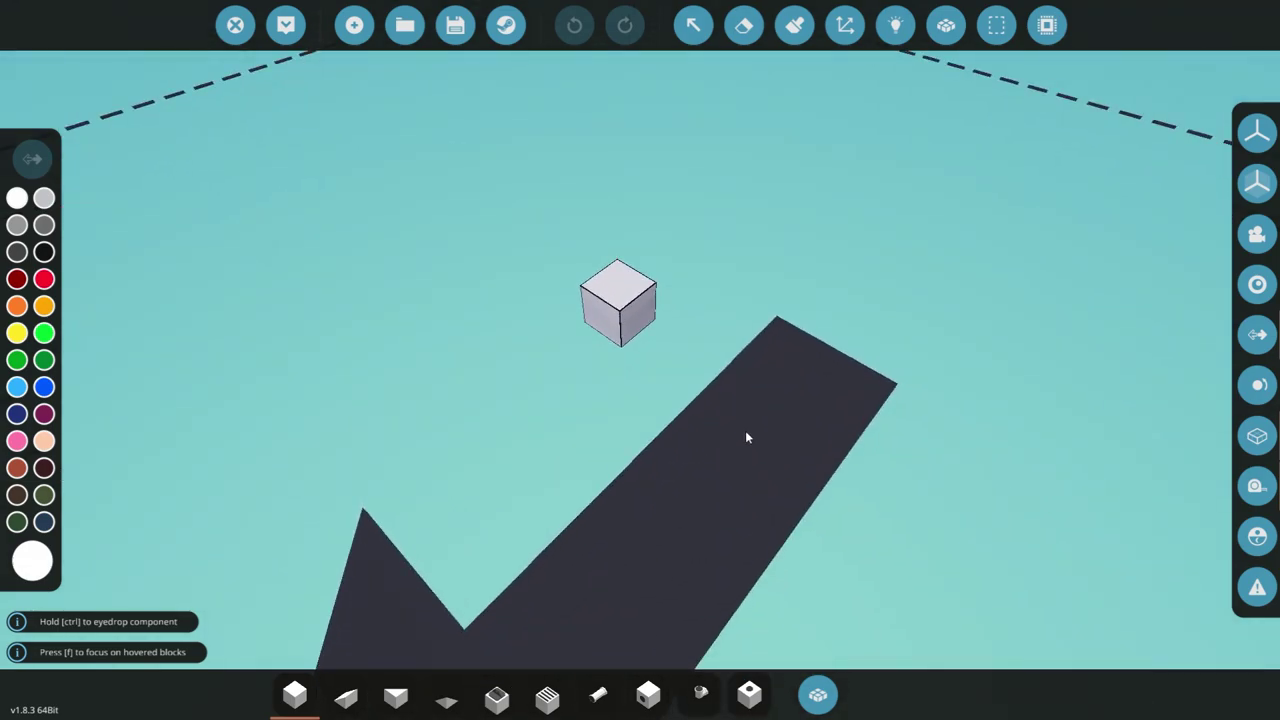
drag(914, 446, 980, 250)
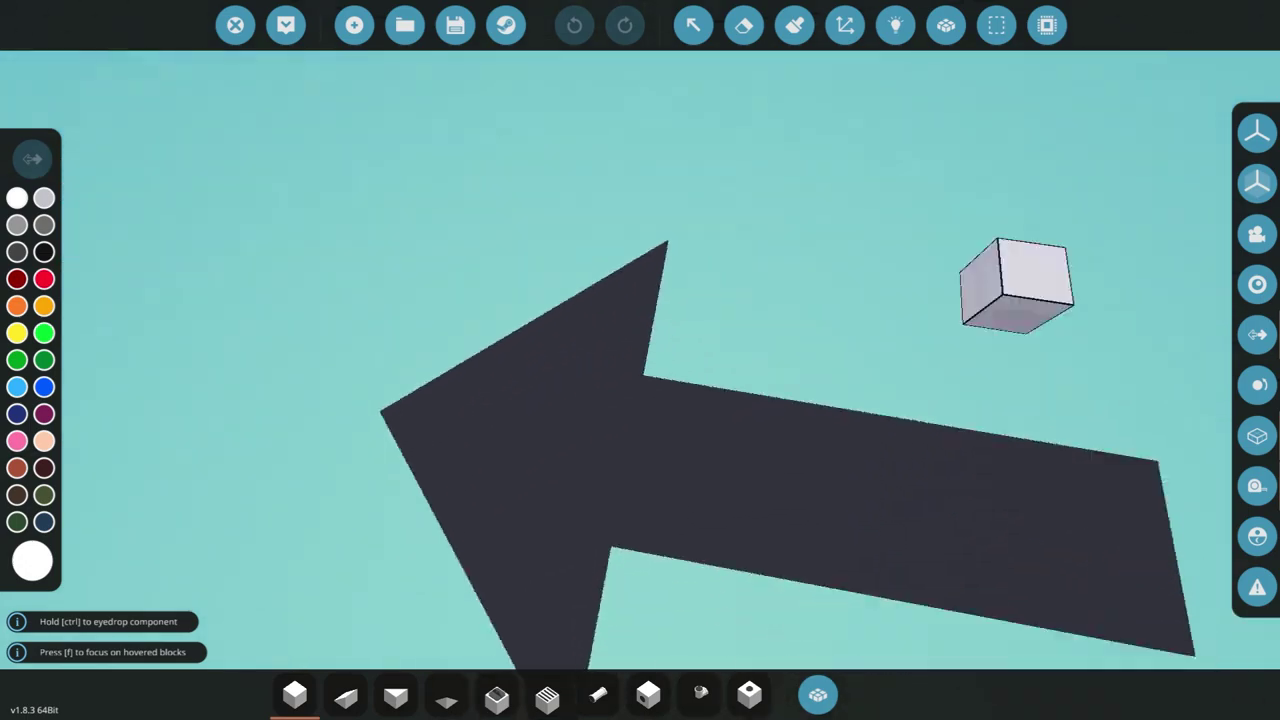
mouse_move(914, 446)
mouse_down()
mouse_move(1100, 430)
mouse_move(913, 446)
mouse_move(911, 465)
mouse_up()
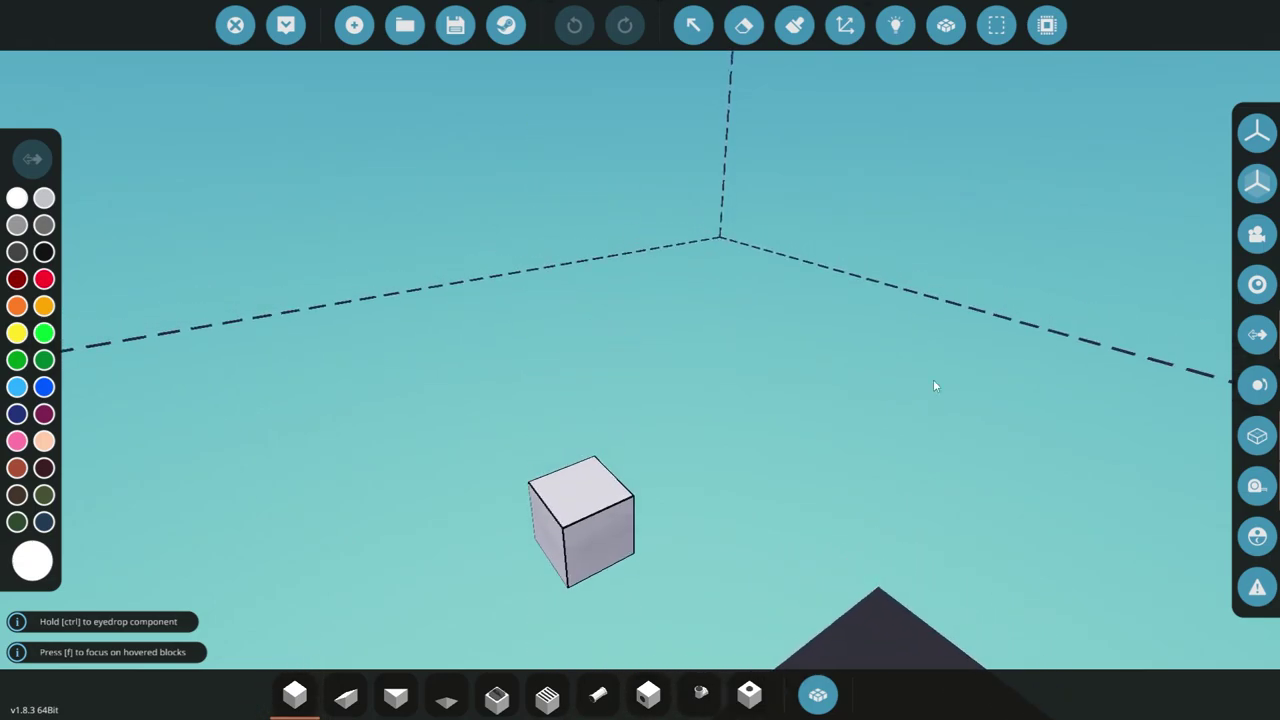
Open the camera options, reset the camera, and fly around the starting block in Free Mode
click(1257, 234)
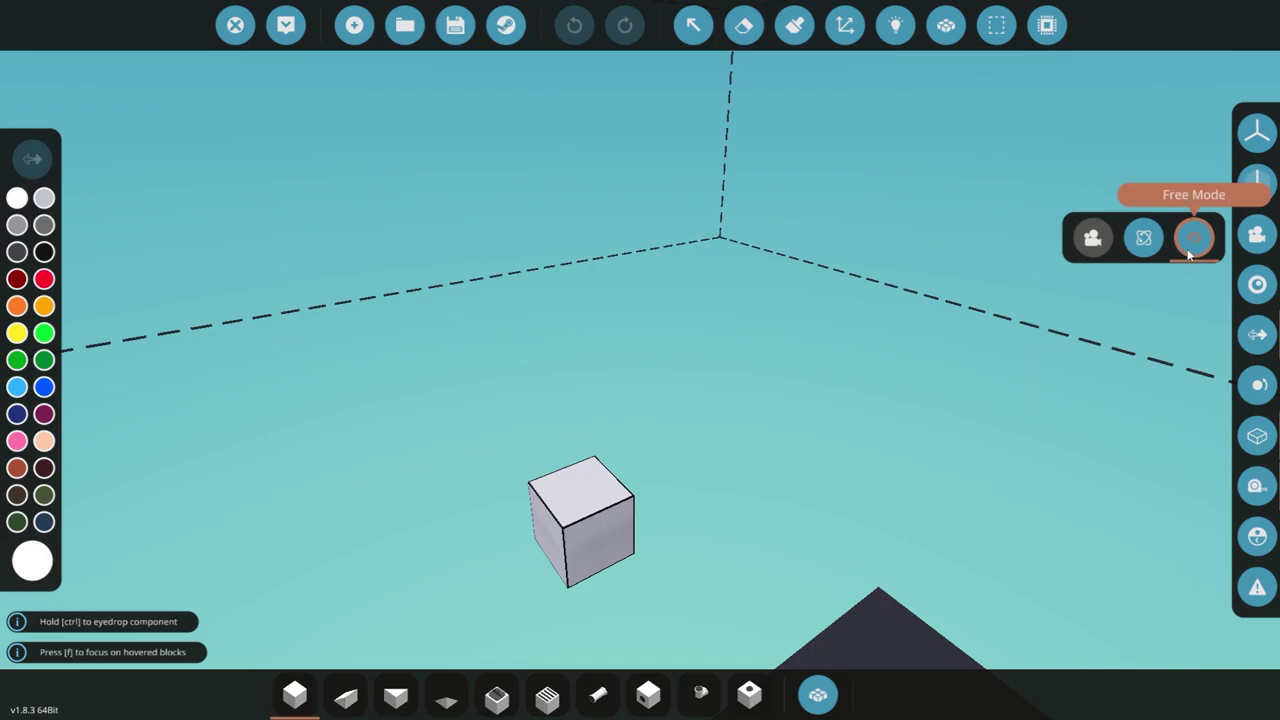
click(1091, 240)
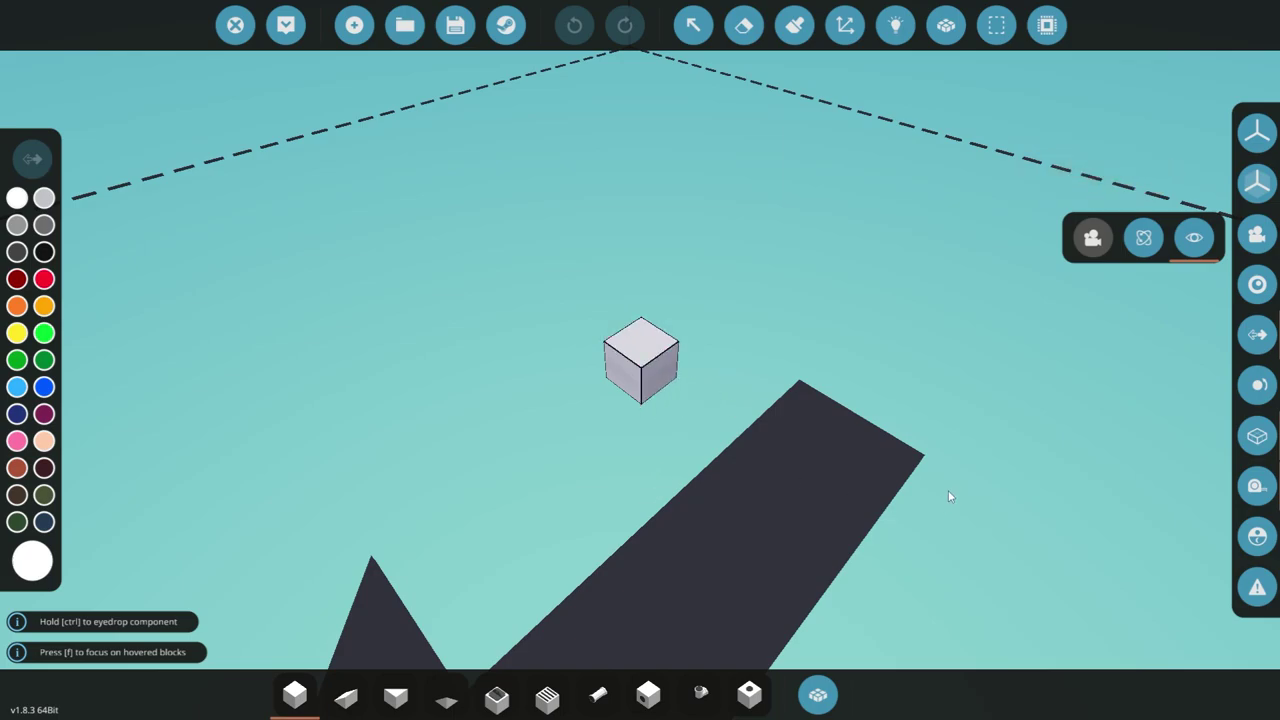
drag(1096, 378, 1160, 360)
key(s)
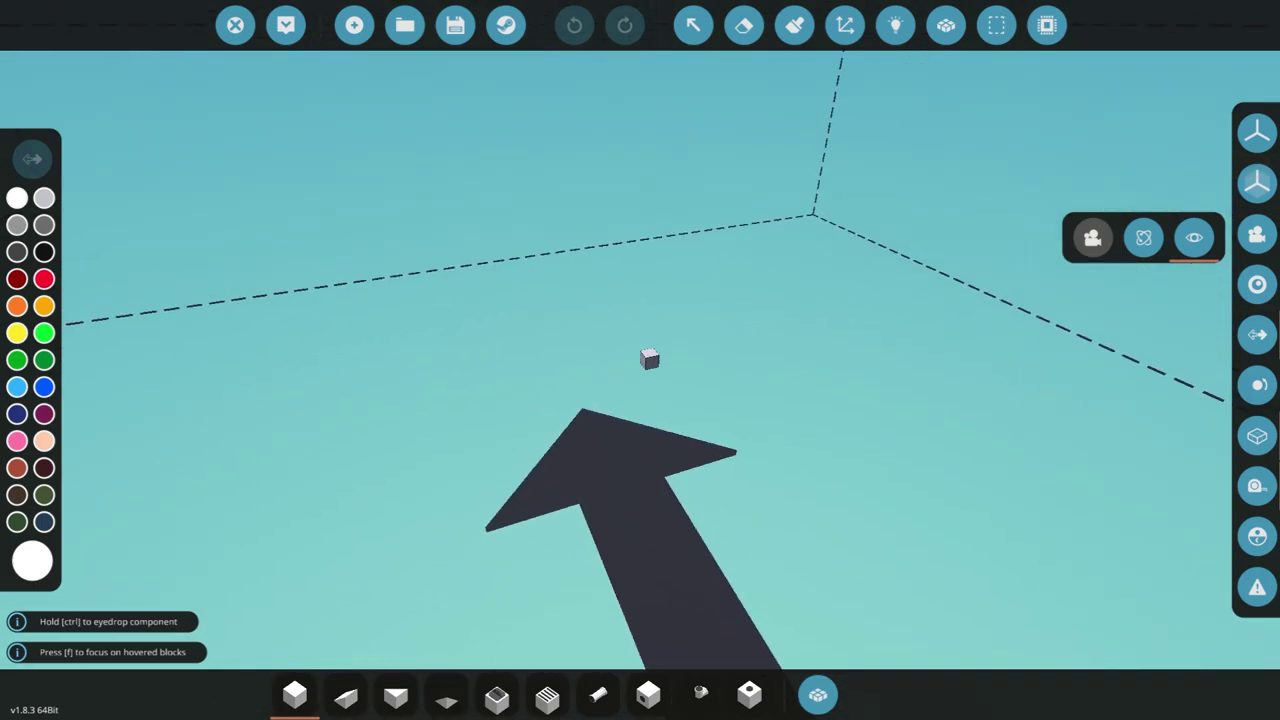
key(a)
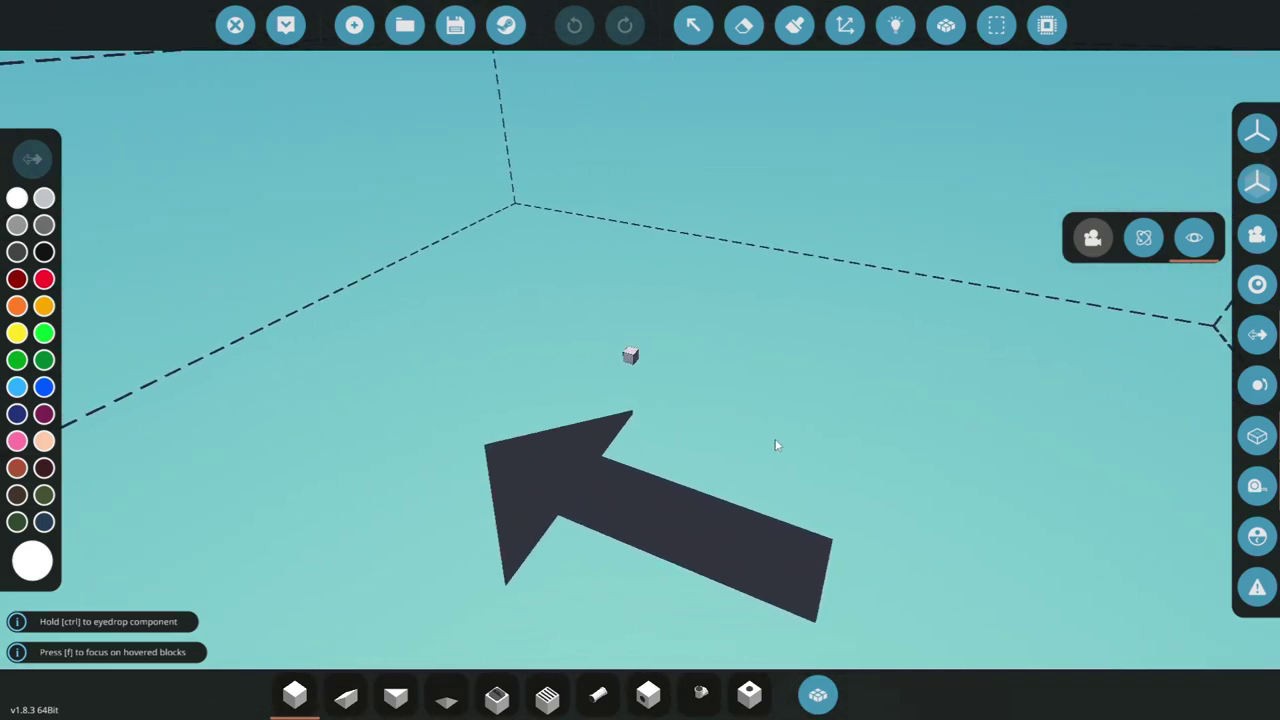
key(a)
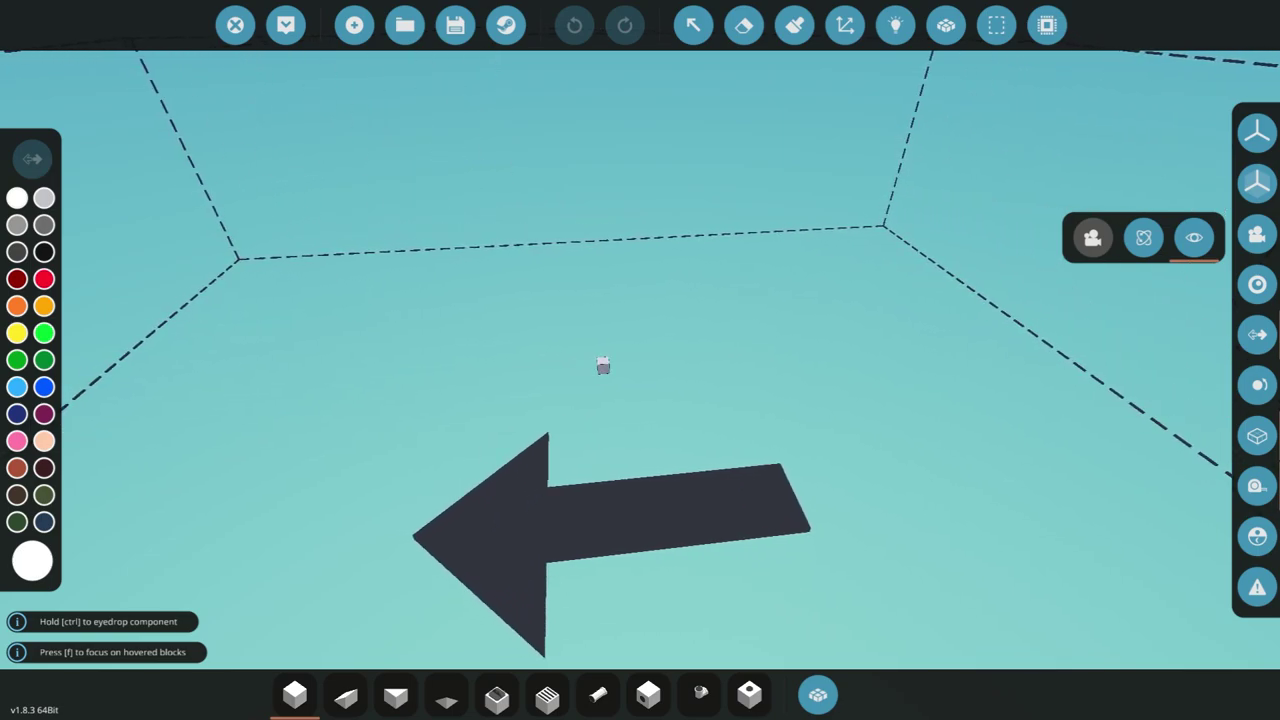
key(w)
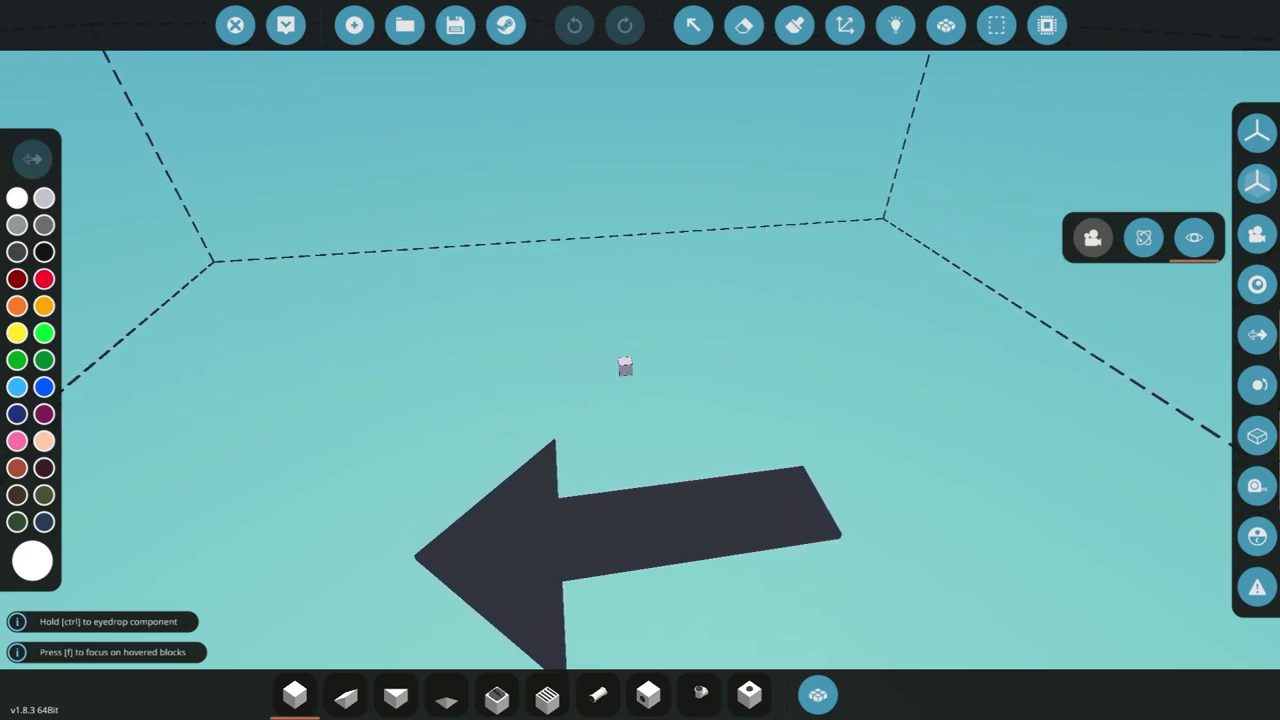
key(w)
key(a)
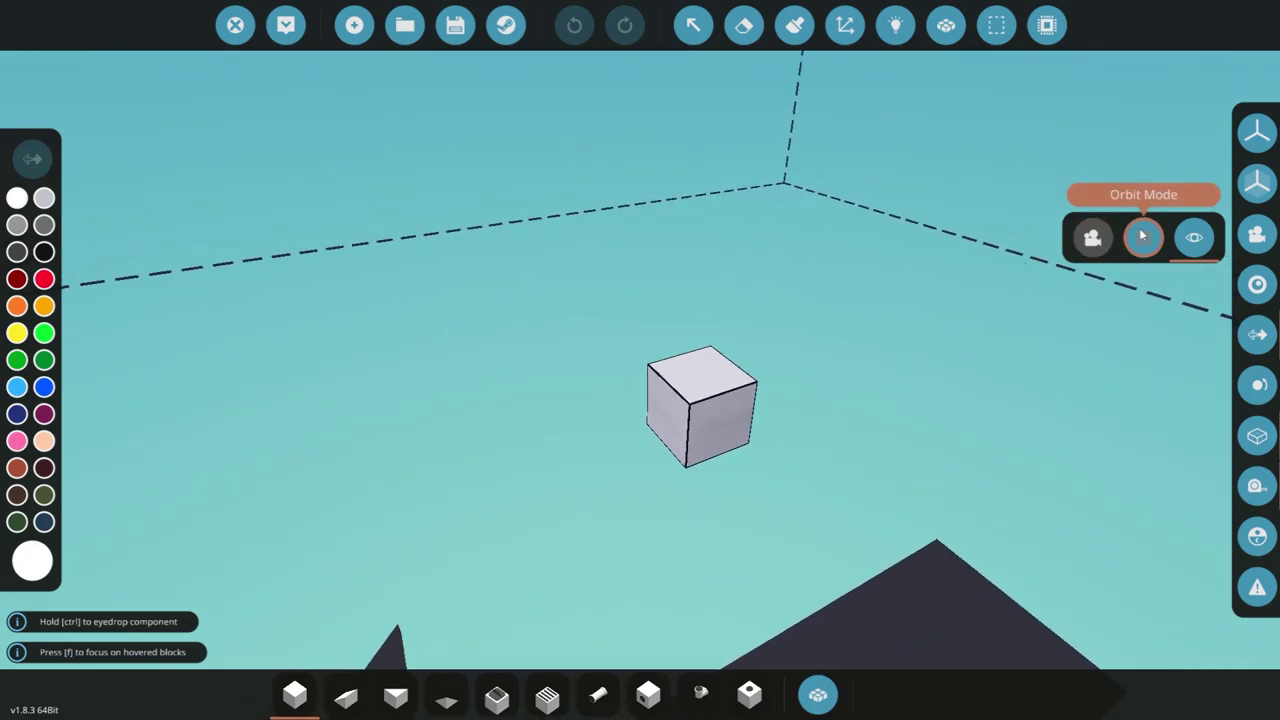
Switch the camera to Orbit Mode, move the view across the build area away from the block, and reset the camera
scroll(1045, 384, down, 1)
drag(1004, 406, 973, 444)
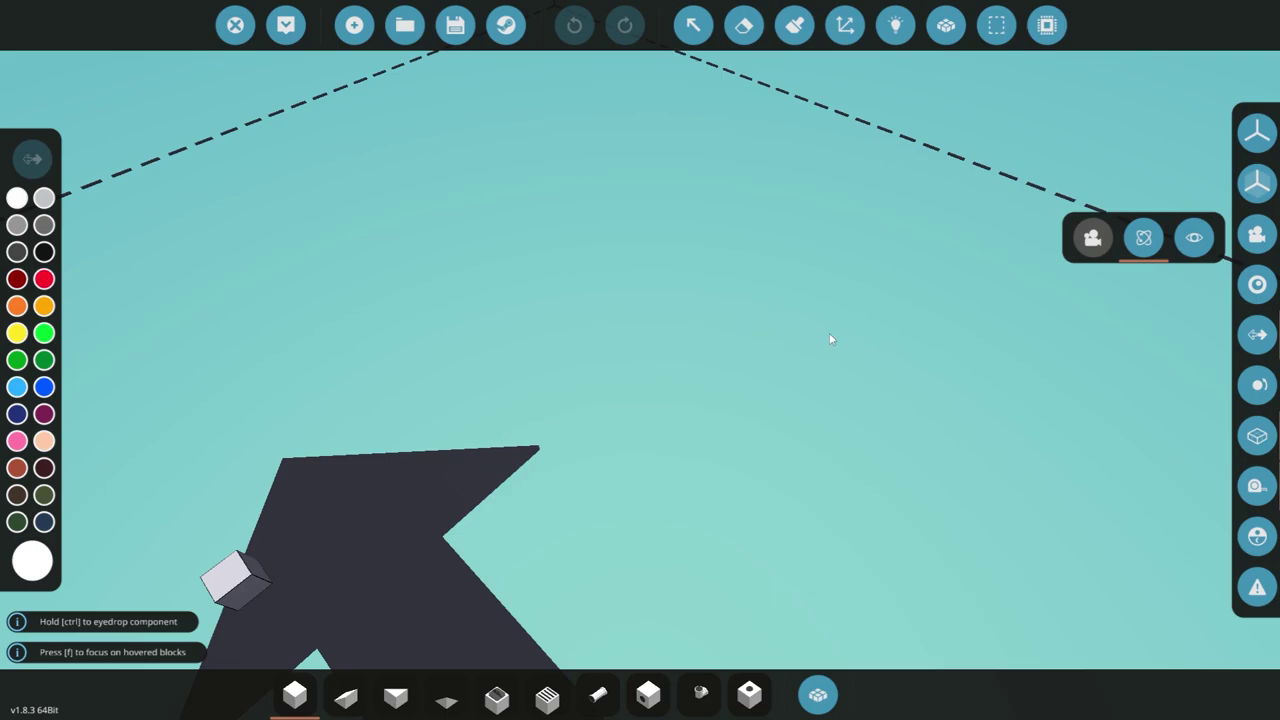
drag(806, 330, 4, 318)
drag(550, 436, 180, 170)
drag(740, 385, 480, 265)
drag(700, 330, 585, 433)
drag(672, 396, 482, 388)
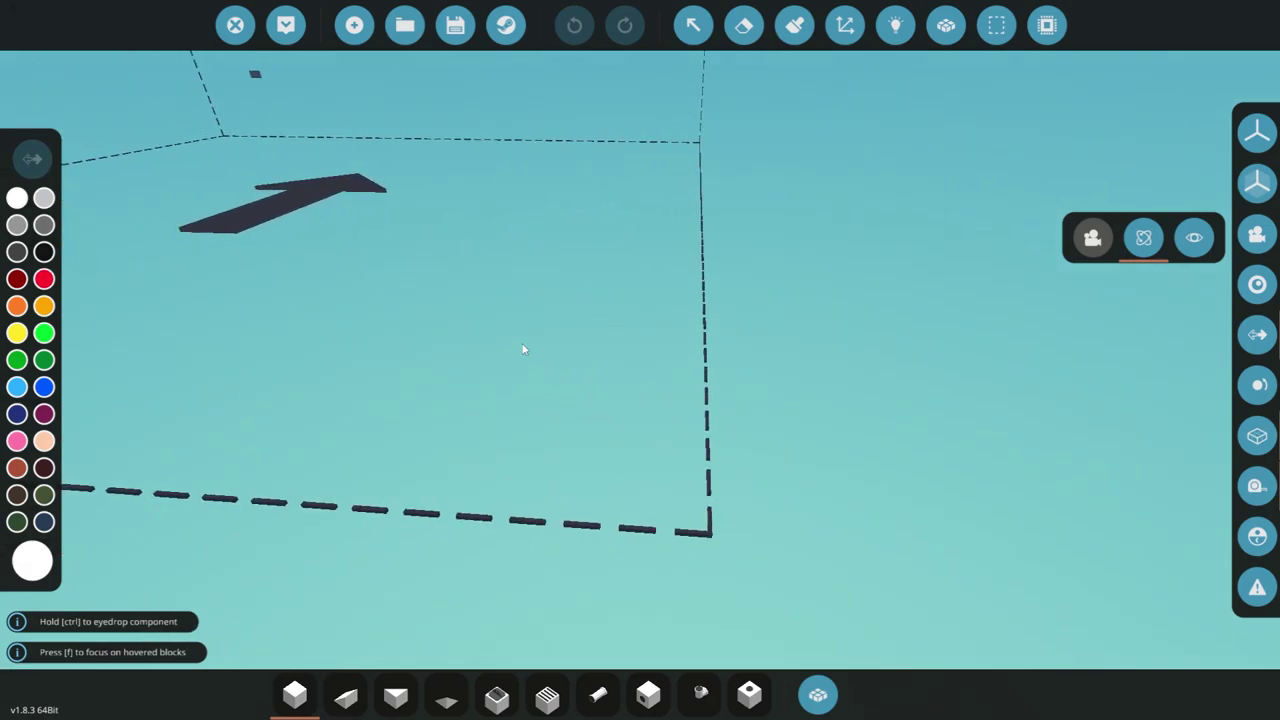
drag(468, 282, 531, 353)
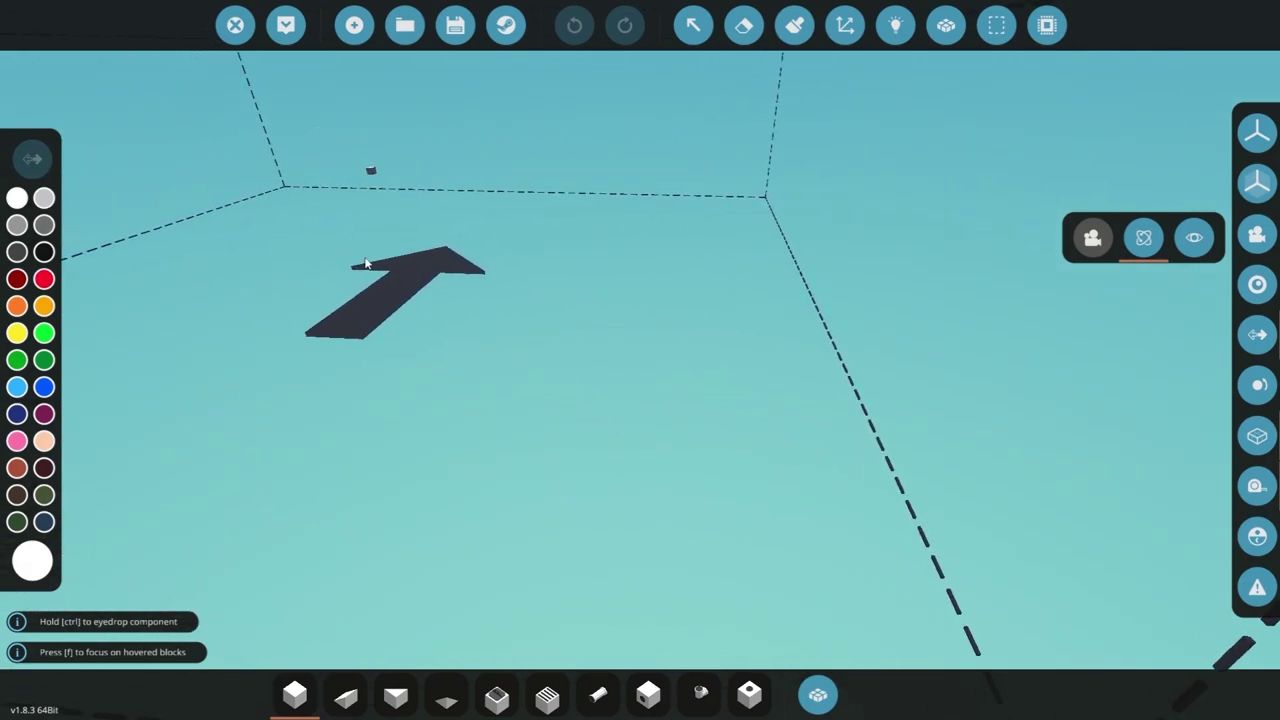
click(1100, 242)
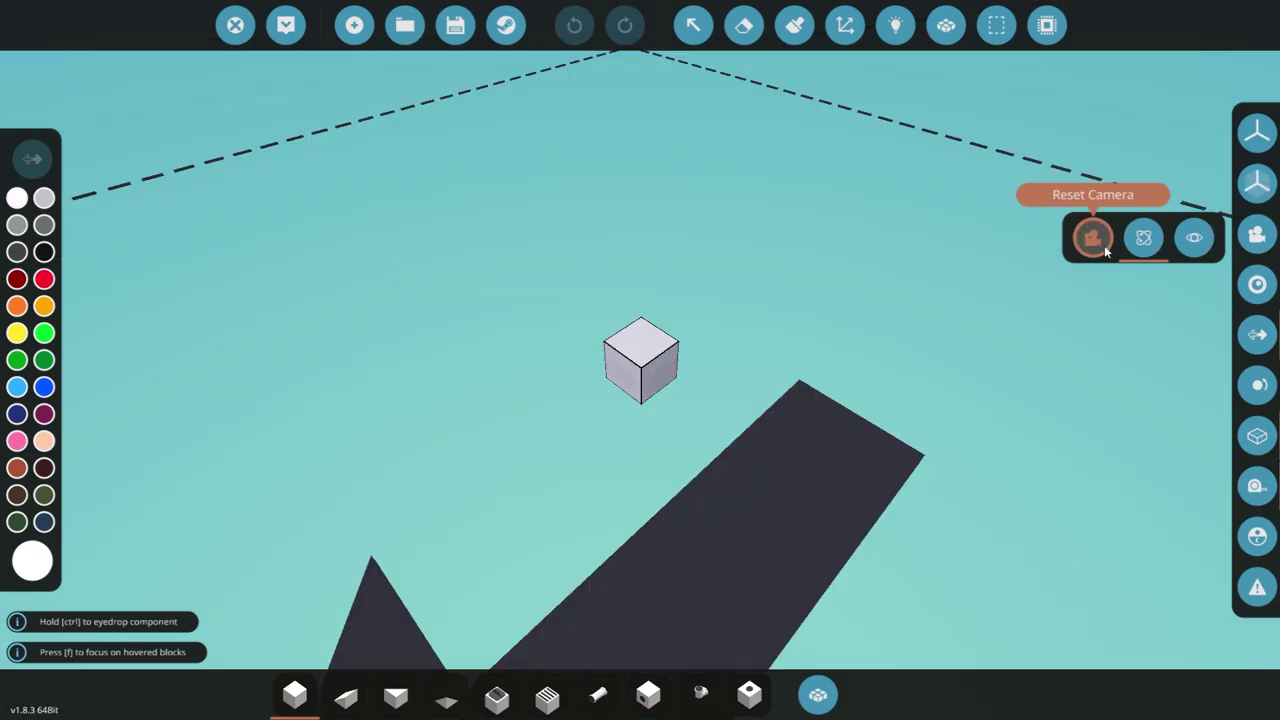
Orbit around the starting block, return the camera to Free Mode, and fly back and forth near the block
drag(852, 362, 760, 345)
drag(543, 424, 1120, 394)
click(1194, 237)
drag(1067, 355, 1010, 380)
key(s)
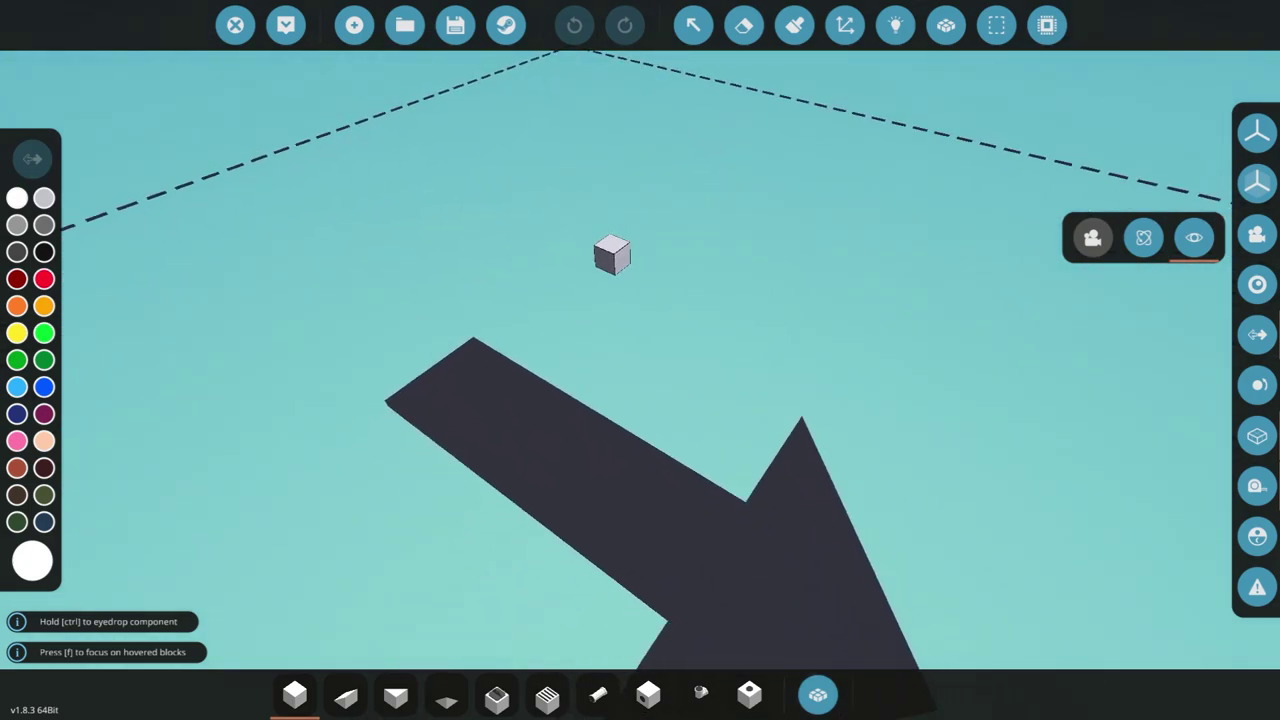
key(w)
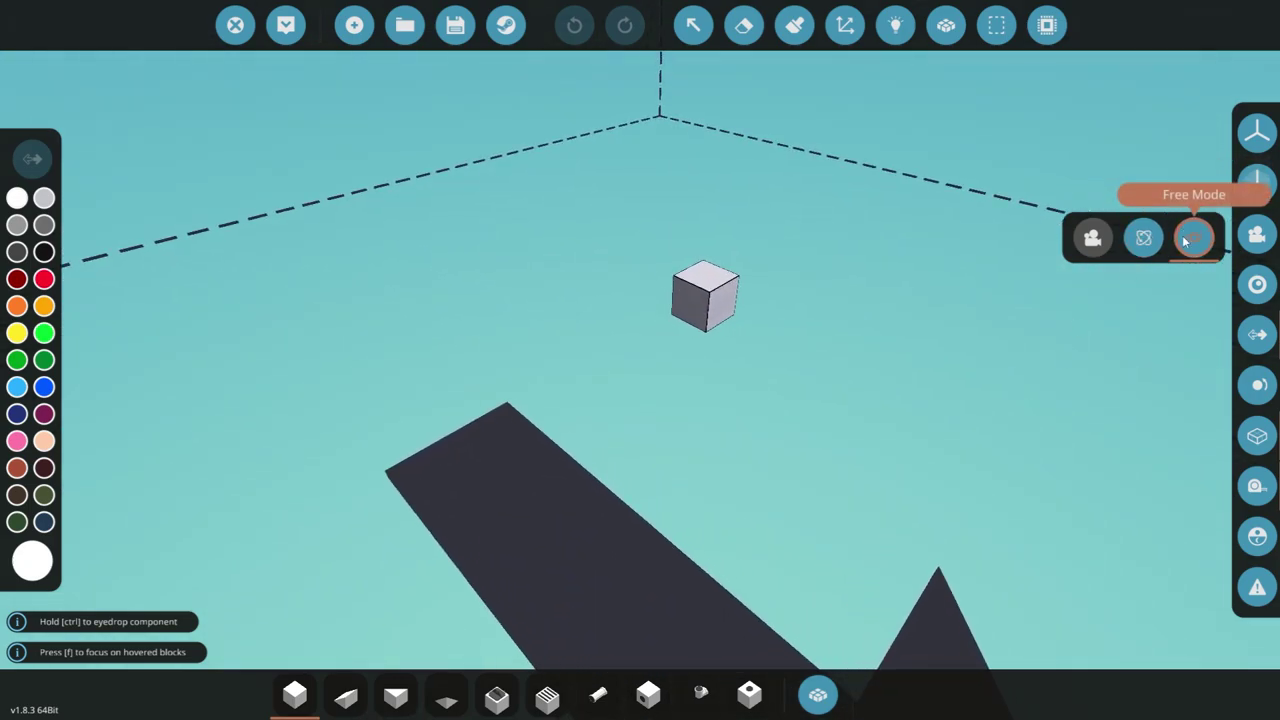
drag(846, 387, 866, 327)
key(w)
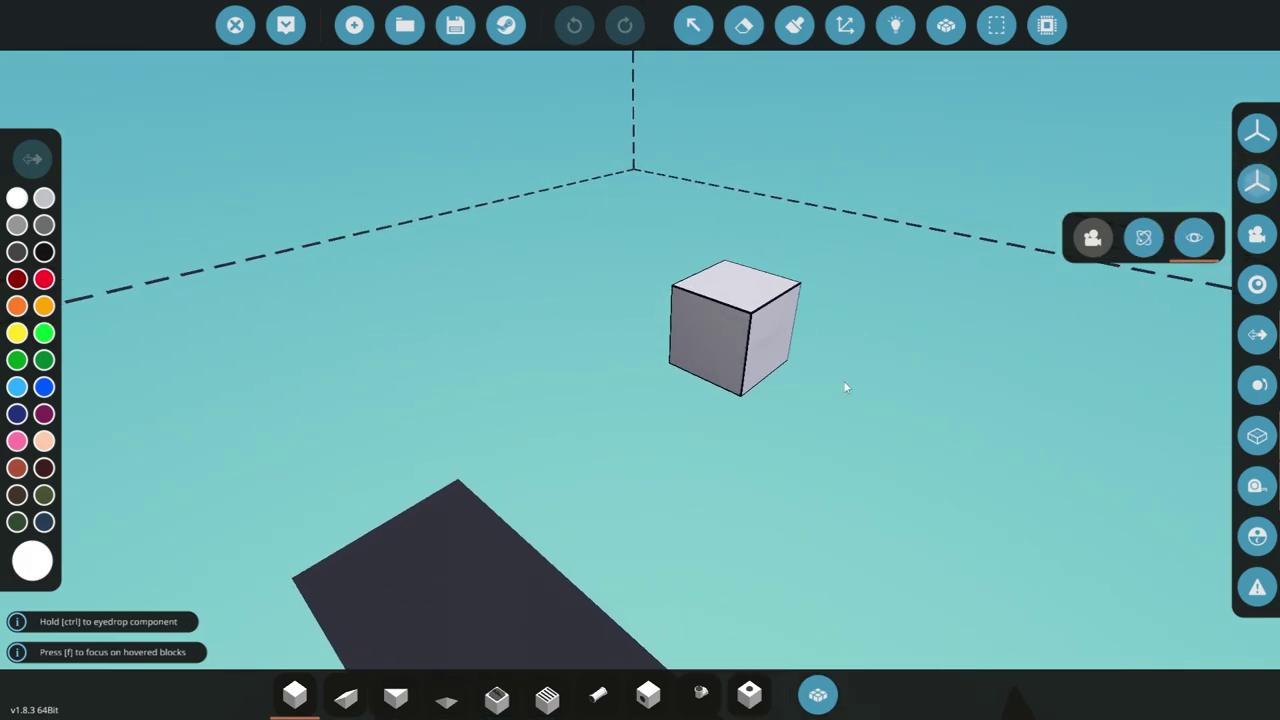
Compare Orbit Mode with Free Mode around the block, keep Free Mode selected, and close the camera options
click(1143, 246)
drag(690, 435, 903, 440)
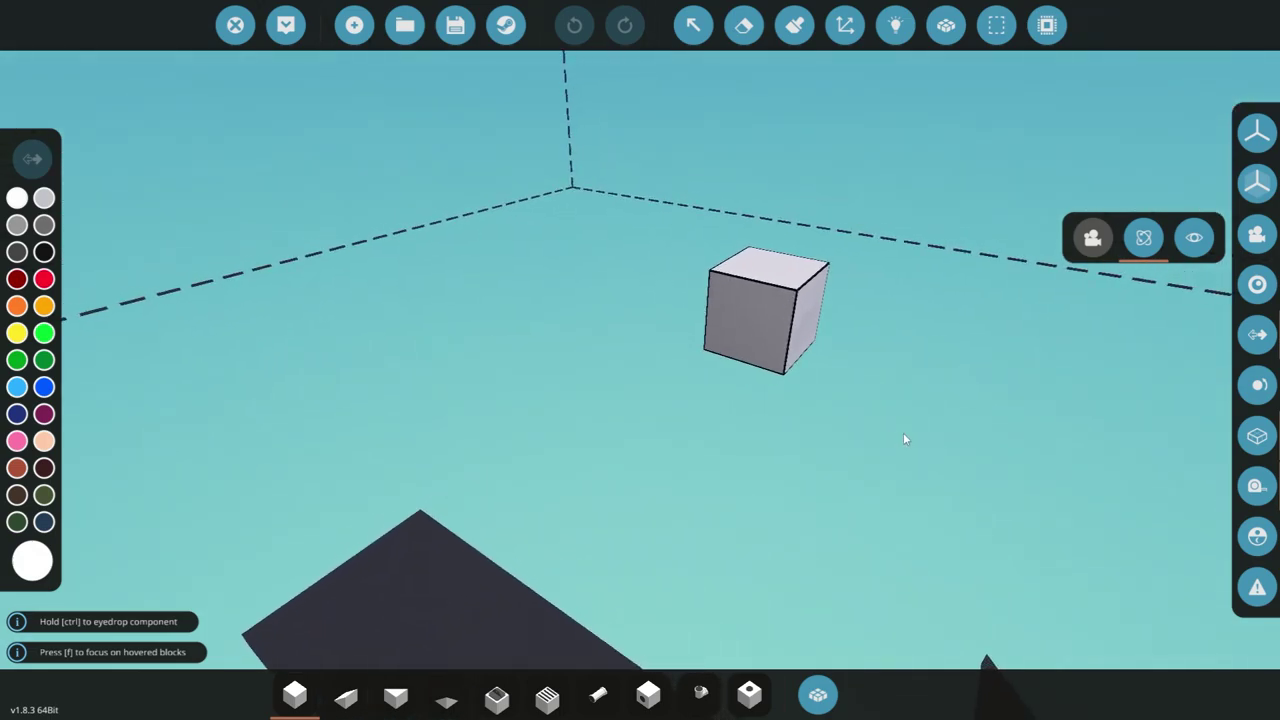
click(1203, 238)
key(s)
mouse_move(793, 427)
mouse_down()
mouse_move(850, 415)
mouse_move(765, 412)
mouse_move(784, 413)
mouse_up()
key(d)
key(a)
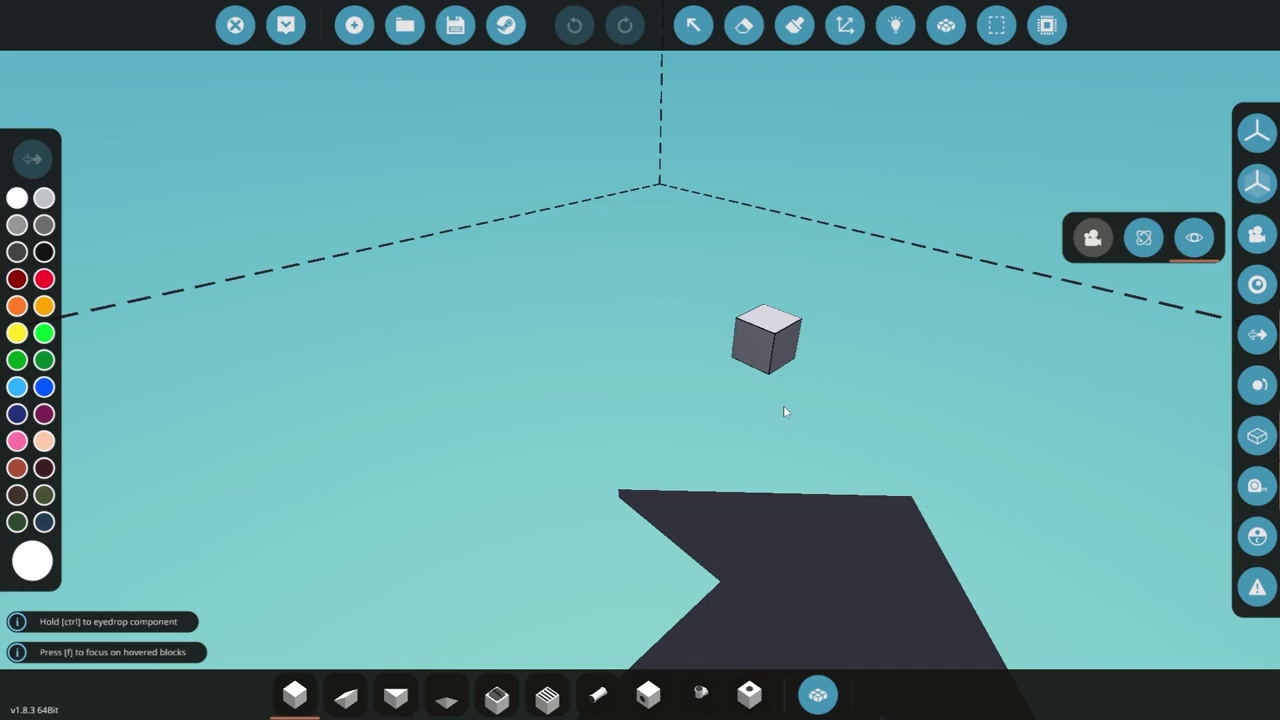
click(1252, 240)
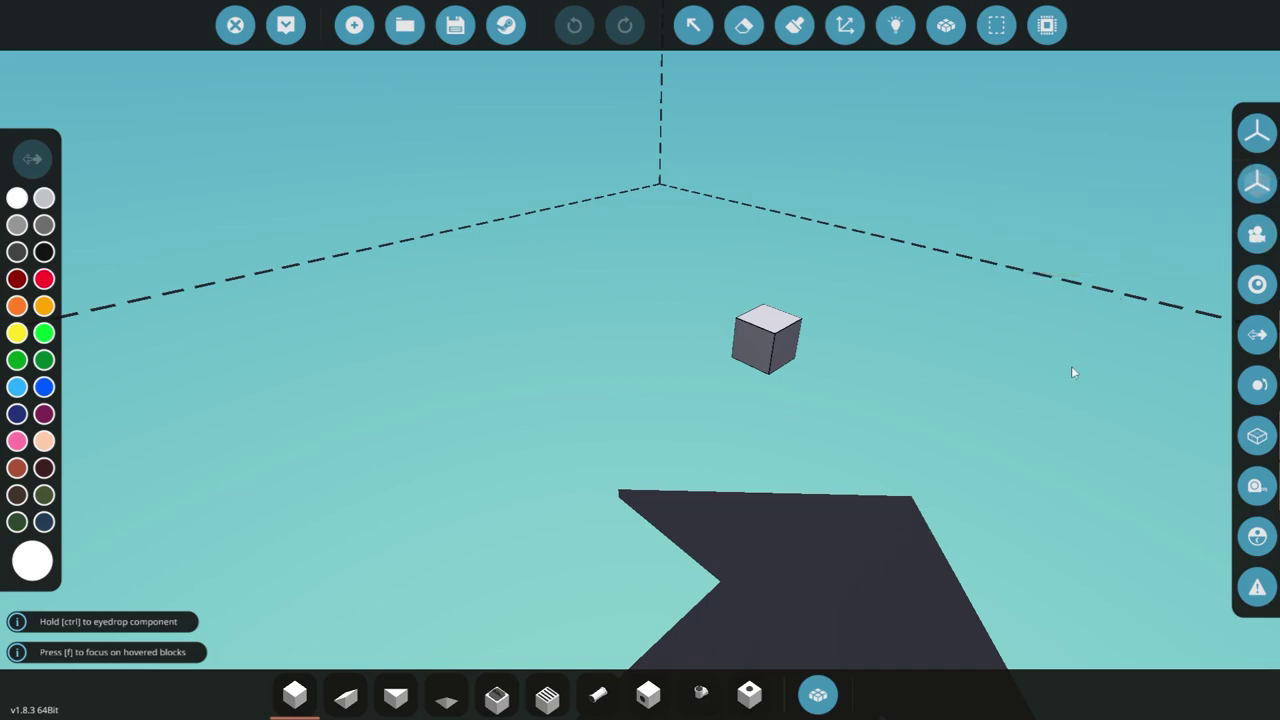
Turn on World View to inspect the hangar surroundings around the build area, and turn it off again
drag(1071, 366, 980, 365)
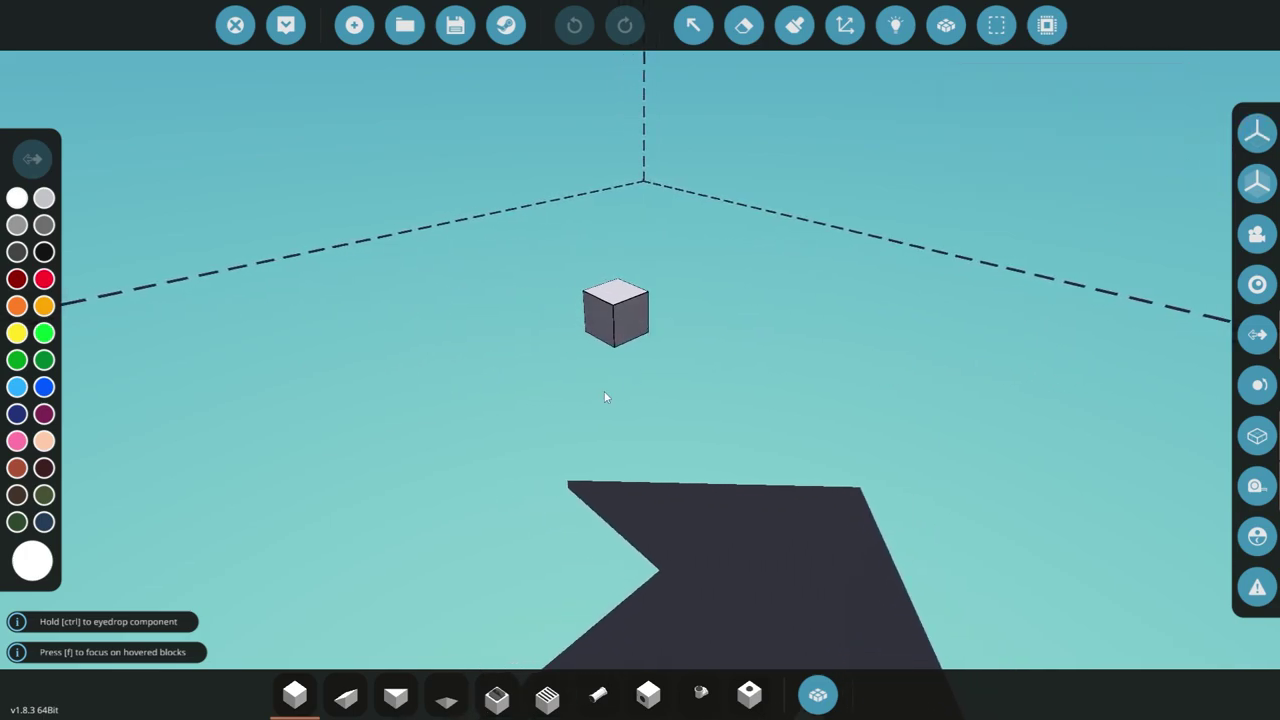
mouse_move(812, 384)
mouse_down()
mouse_move(812, 450)
mouse_move(812, 384)
mouse_up()
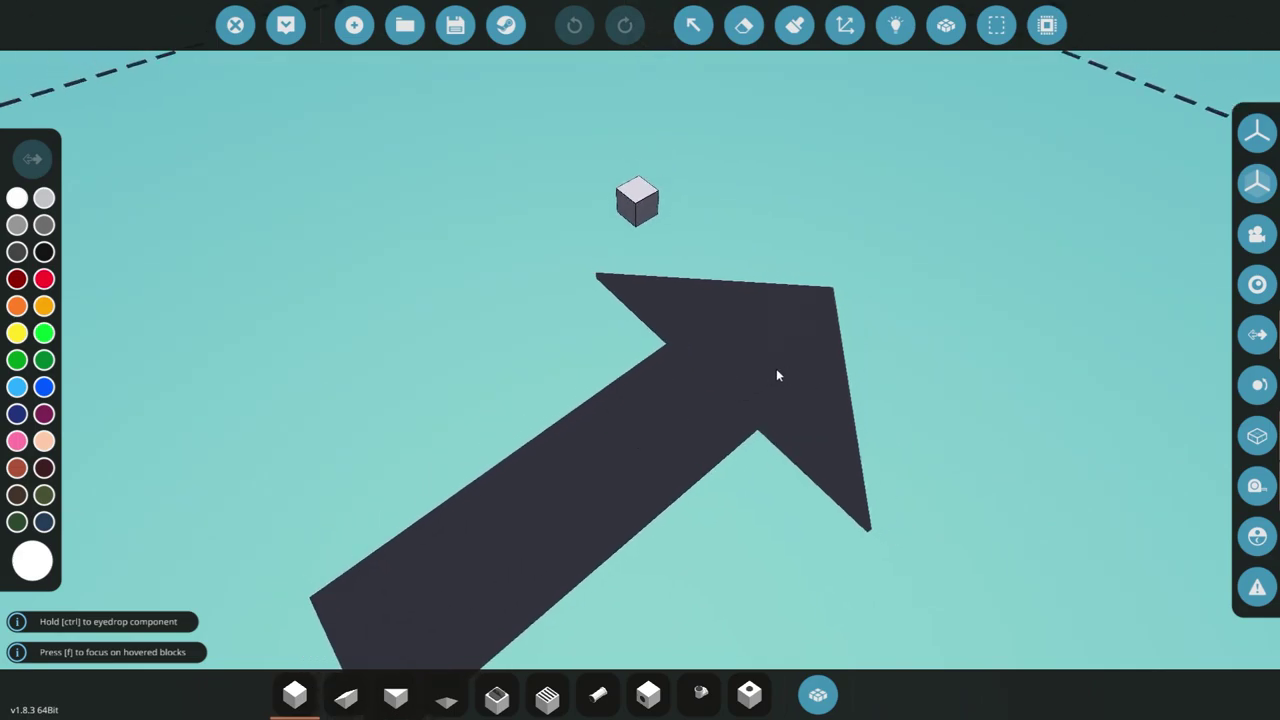
mouse_move(788, 320)
mouse_down()
mouse_move(788, 262)
mouse_move(788, 318)
mouse_up()
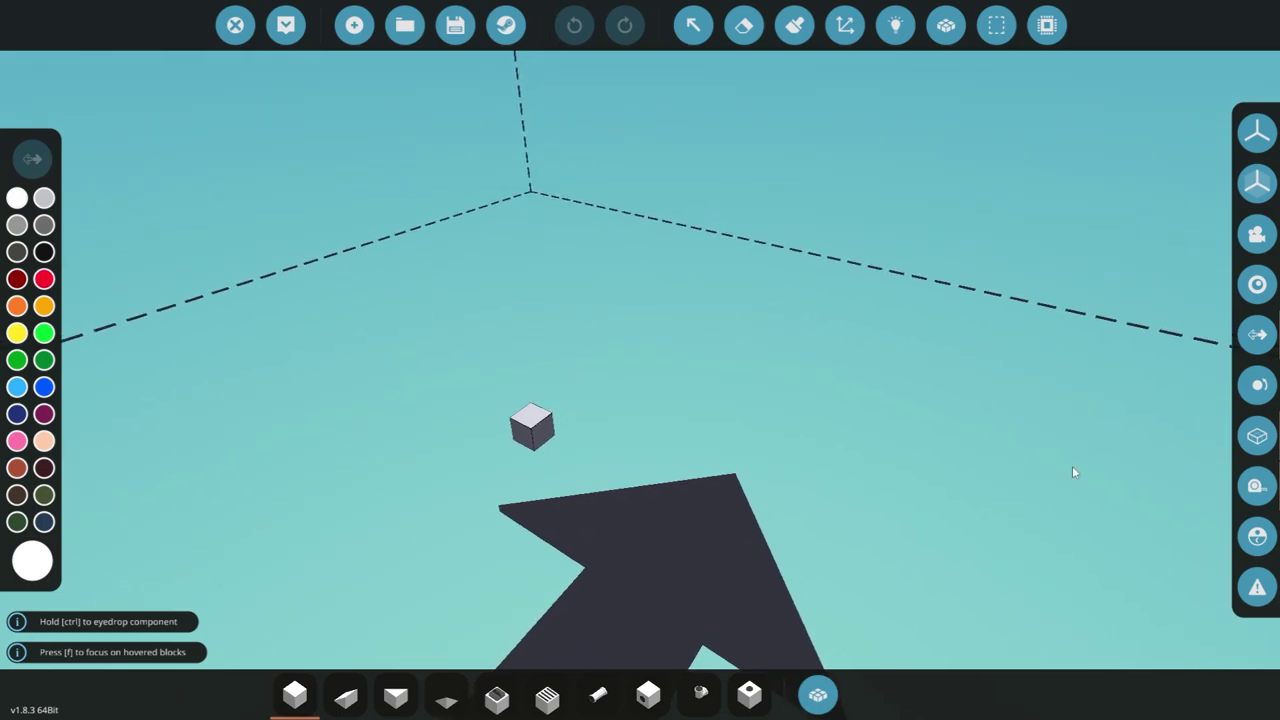
click(1257, 538)
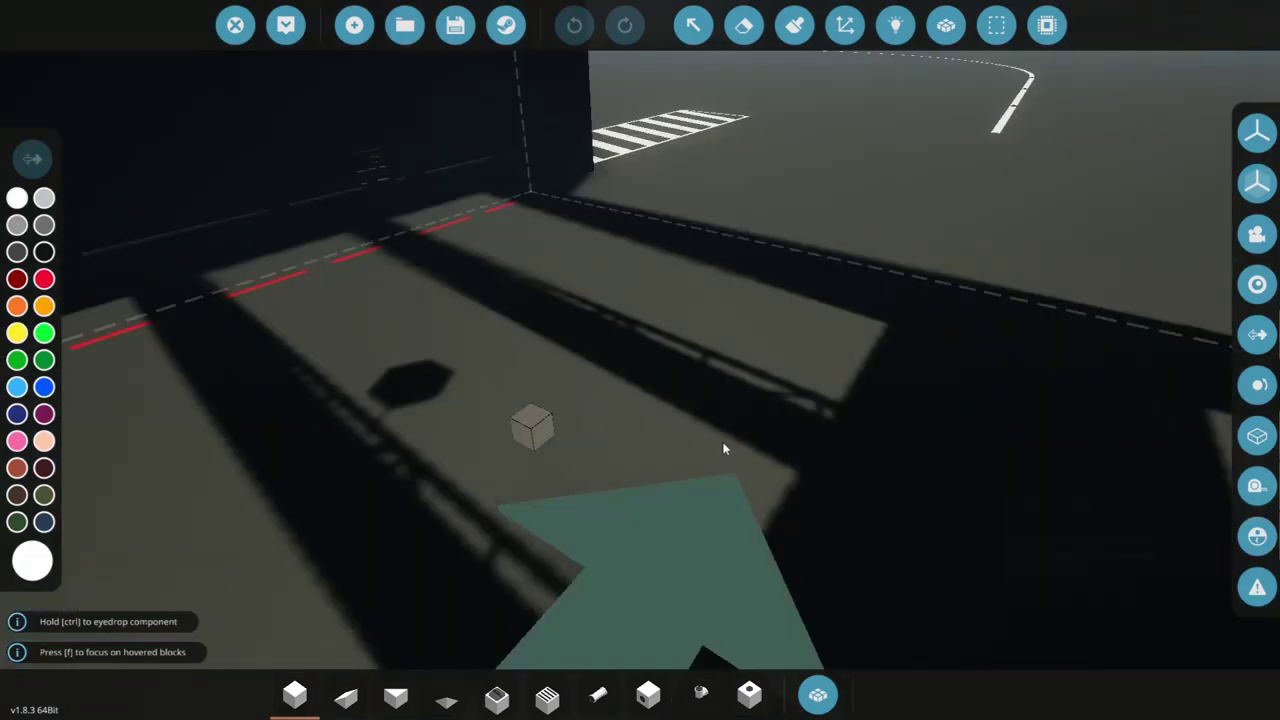
drag(706, 442, 706, 442)
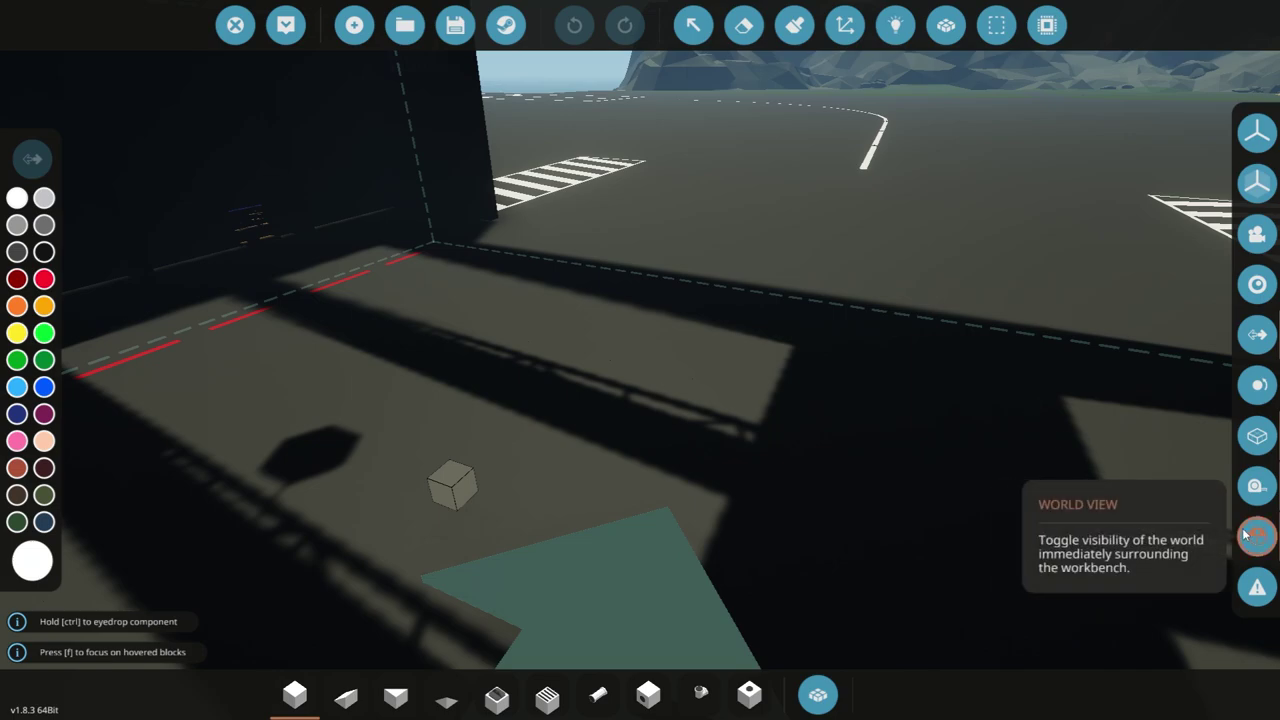
click(1256, 536)
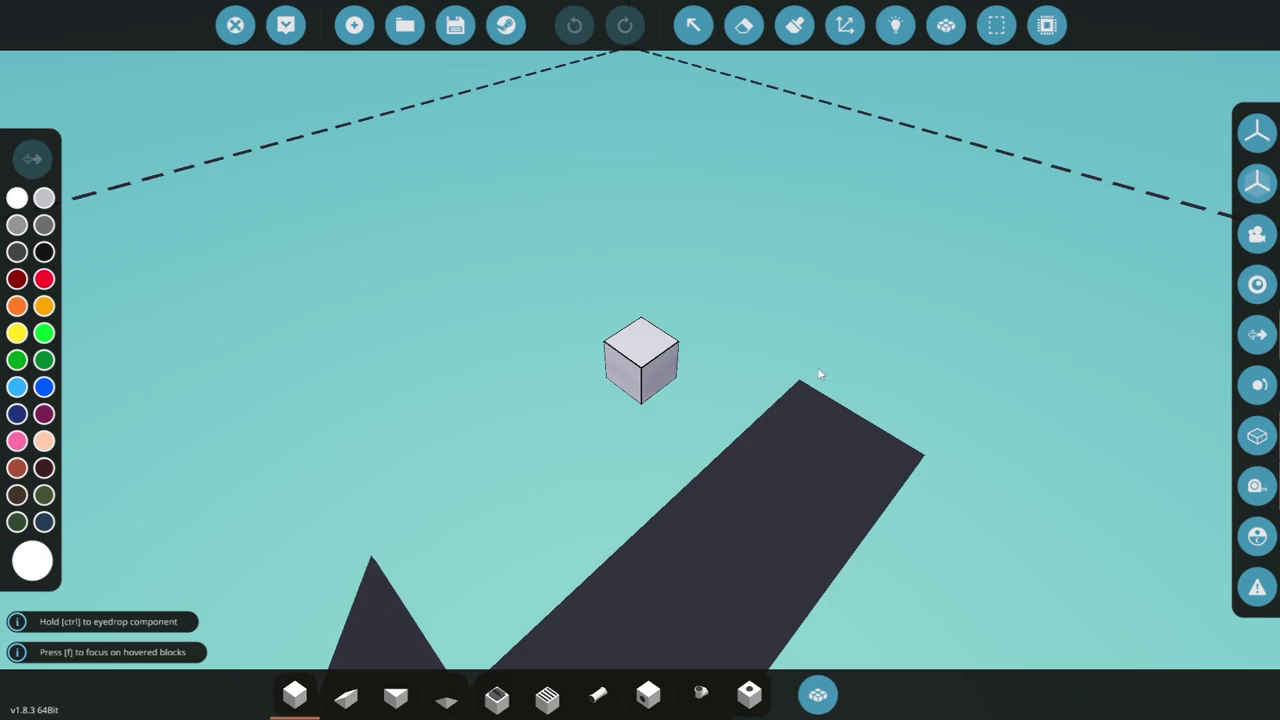
Extend the starting block into a row of four blocks and add a second row of four alongside it
click(668, 380)
click(706, 402)
click(746, 428)
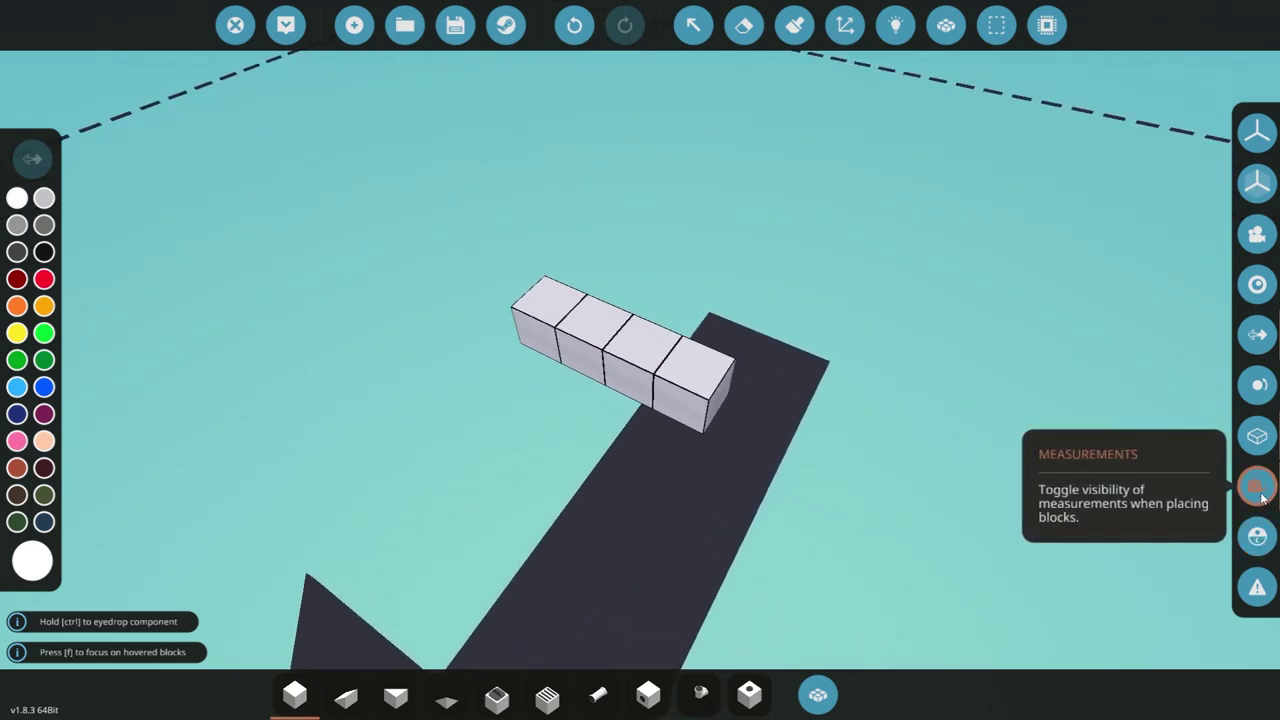
drag(532, 338, 659, 410)
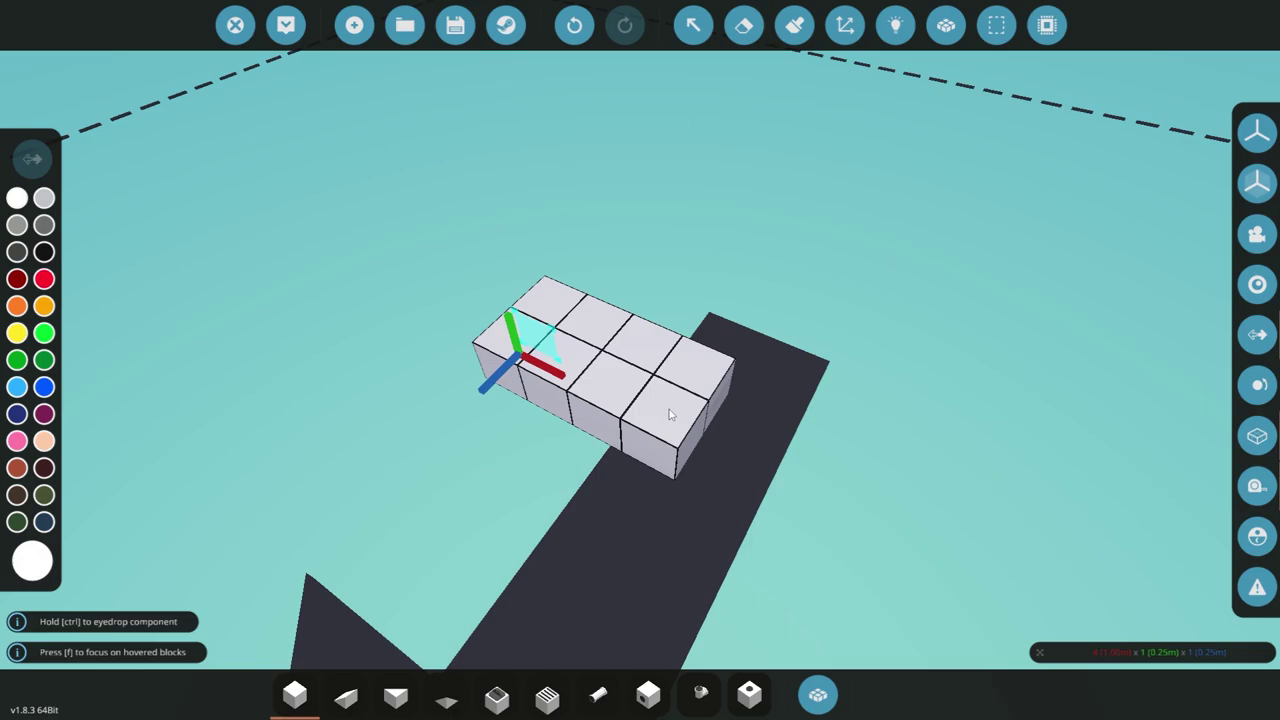
drag(669, 409, 669, 409)
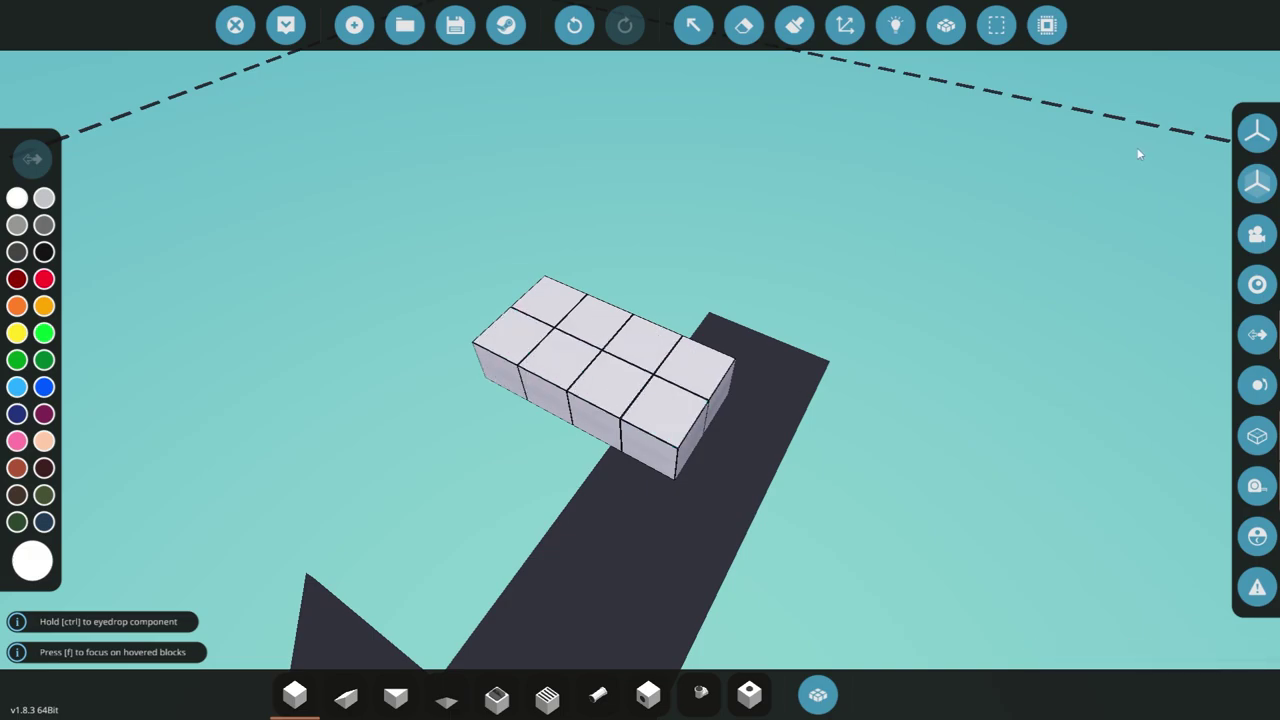
Erase the seven added blocks with the eraser tool, sparing the original starting block
click(743, 25)
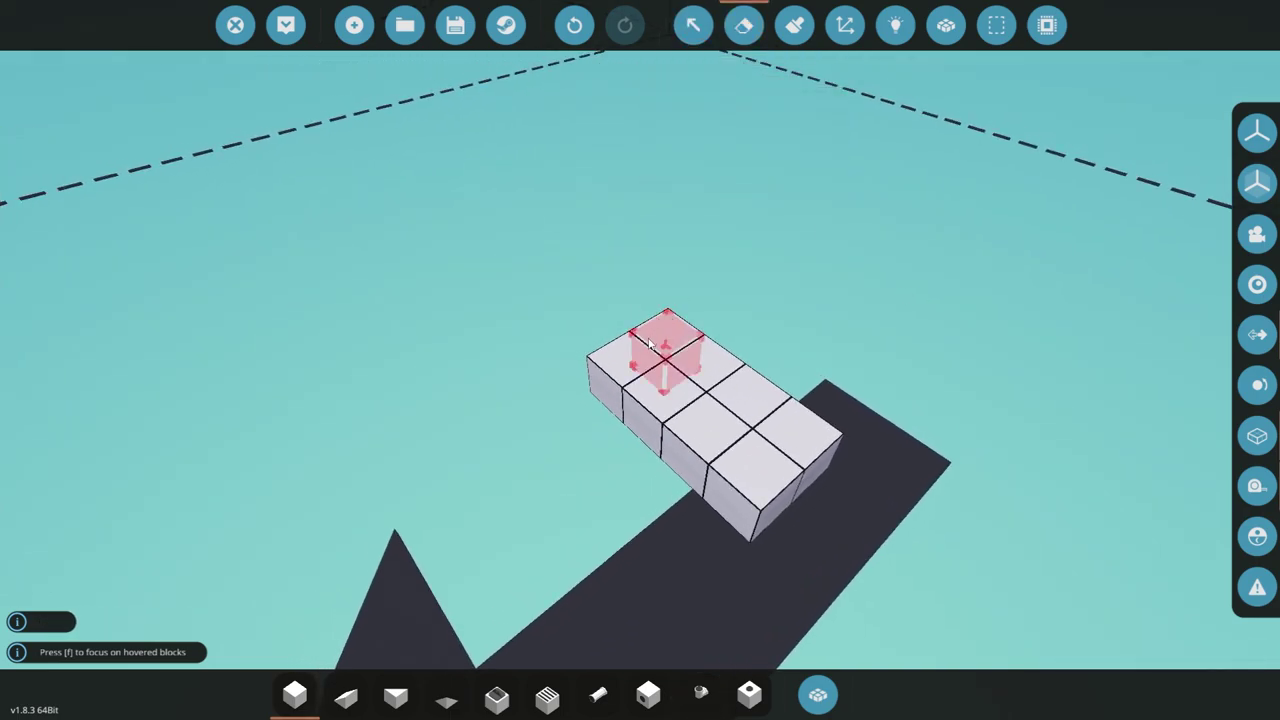
drag(627, 360, 740, 456)
drag(720, 375, 794, 430)
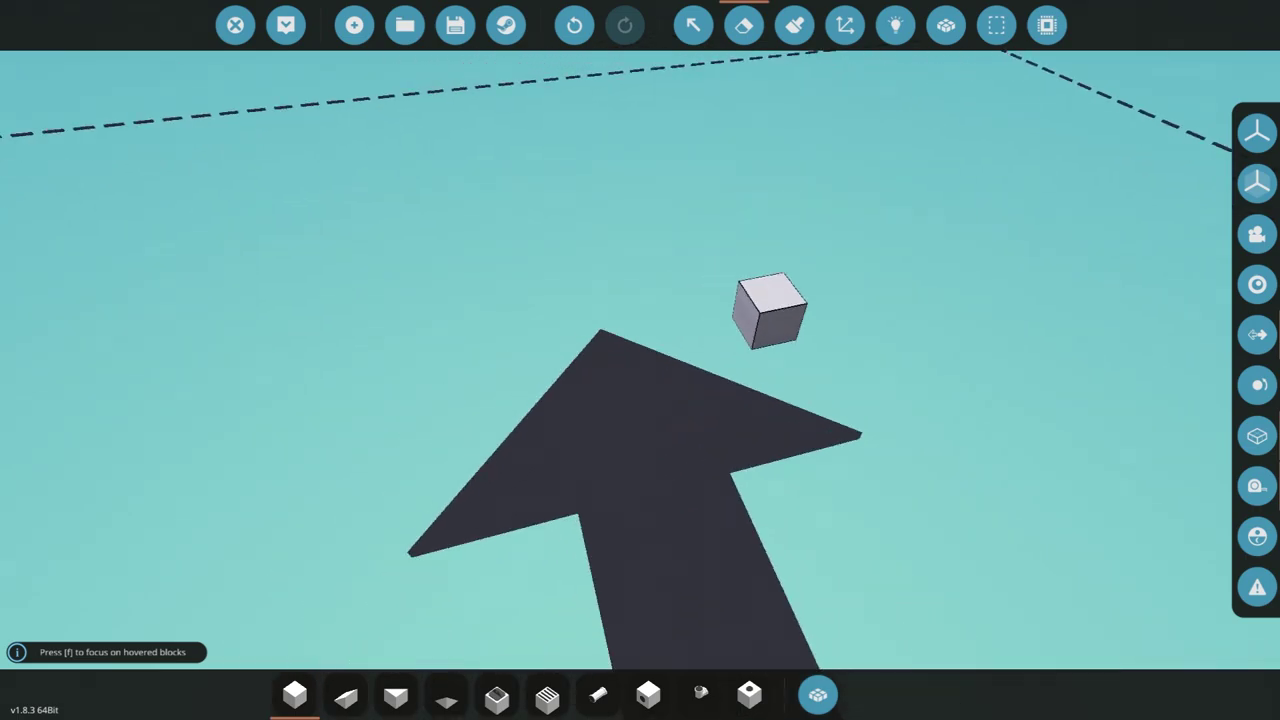
drag(850, 345, 956, 316)
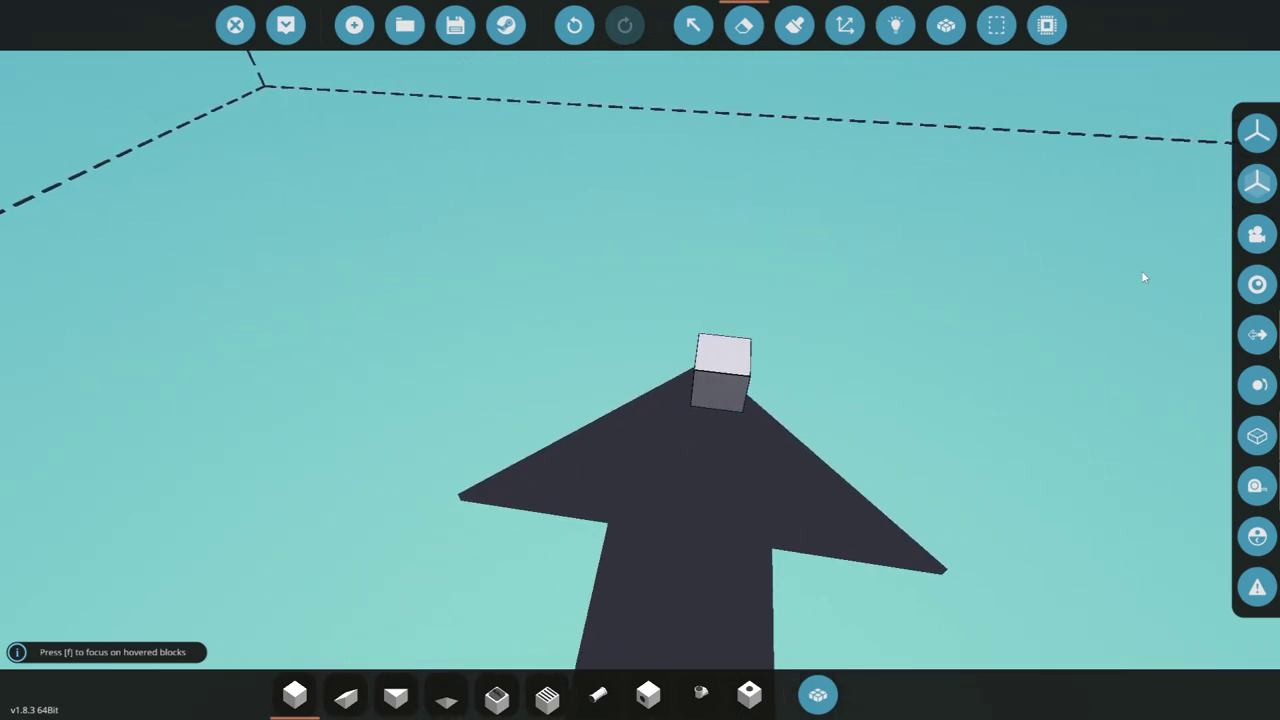
Turn on mirroring across the X axis and build a mirrored block deck five blocks wide with a raised block on each side
click(1268, 146)
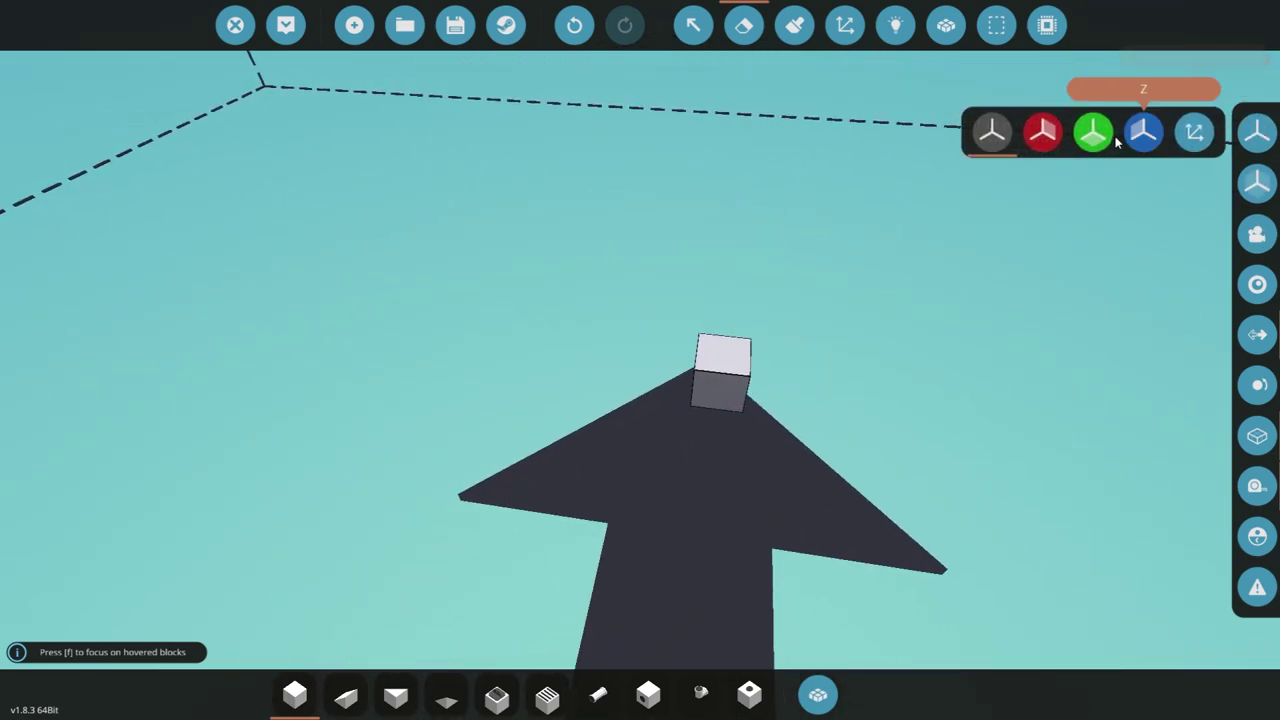
click(1045, 150)
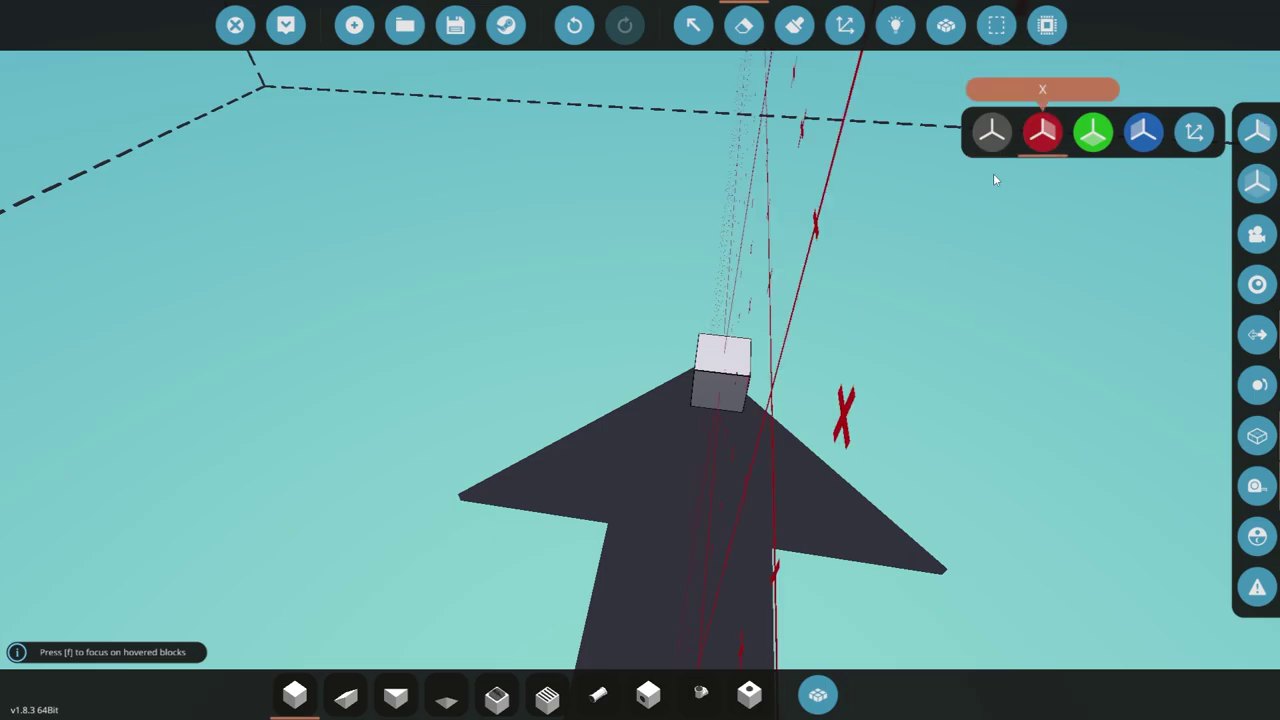
drag(920, 250, 637, 466)
click(295, 695)
drag(570, 426, 671, 426)
key(d)
key(w)
drag(489, 402, 965, 394)
drag(474, 415, 600, 480)
Place a mirrored pair of the black-topped handle components on the two raised blocks at the deck's front
click(497, 696)
click(484, 491)
key(a)
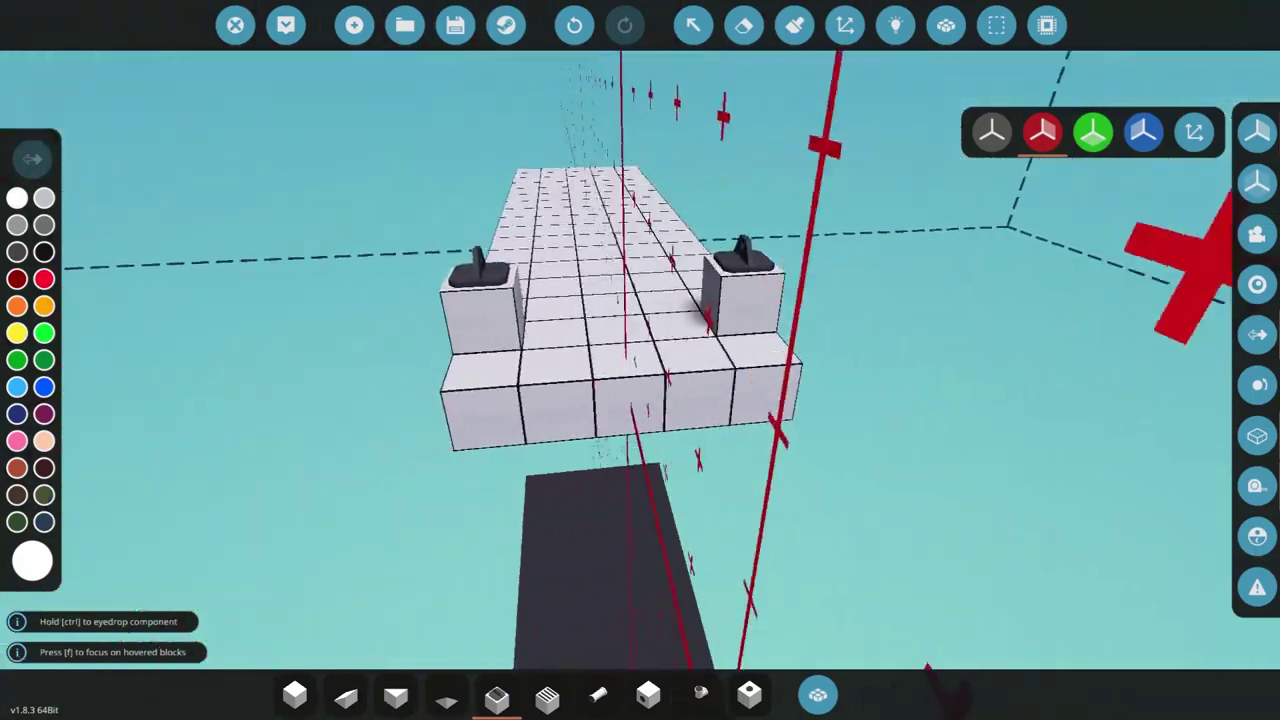
drag(600, 430, 525, 503)
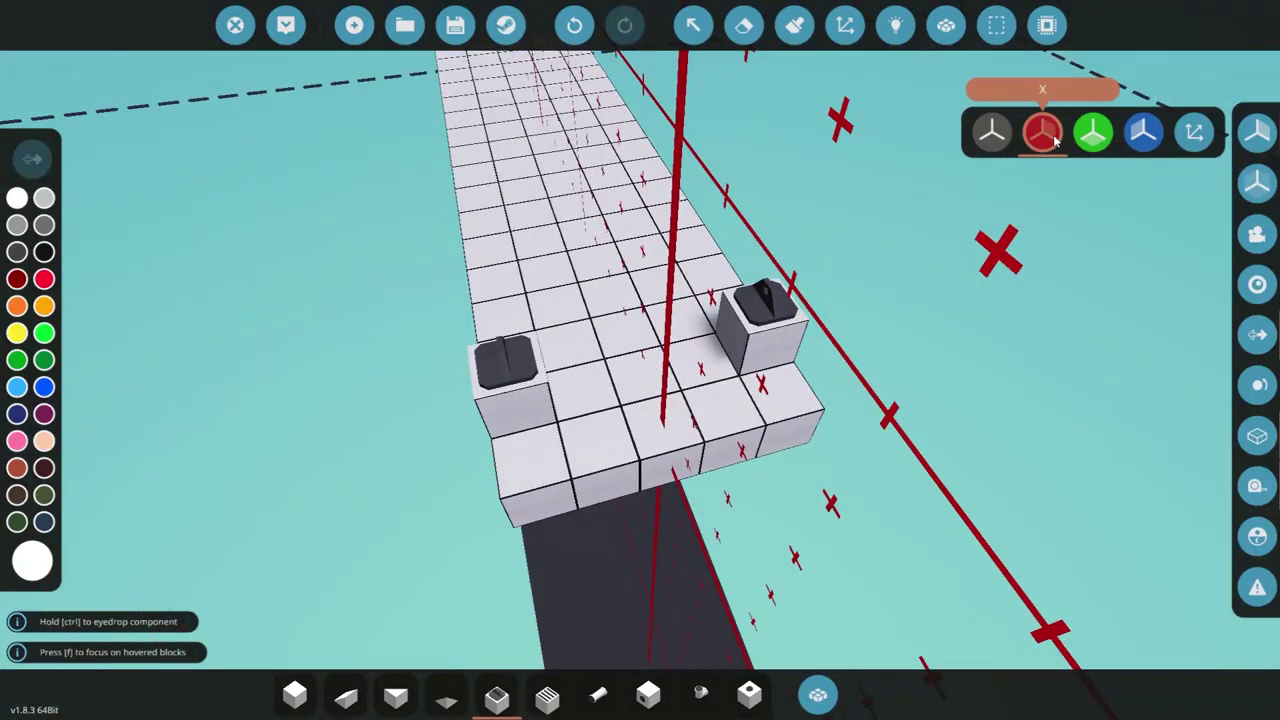
Shift the X mirror plane off the deck's centre and build a mirrored crossbar of blocks and a pair of tall towers around it
drag(997, 233, 655, 240)
click(1196, 133)
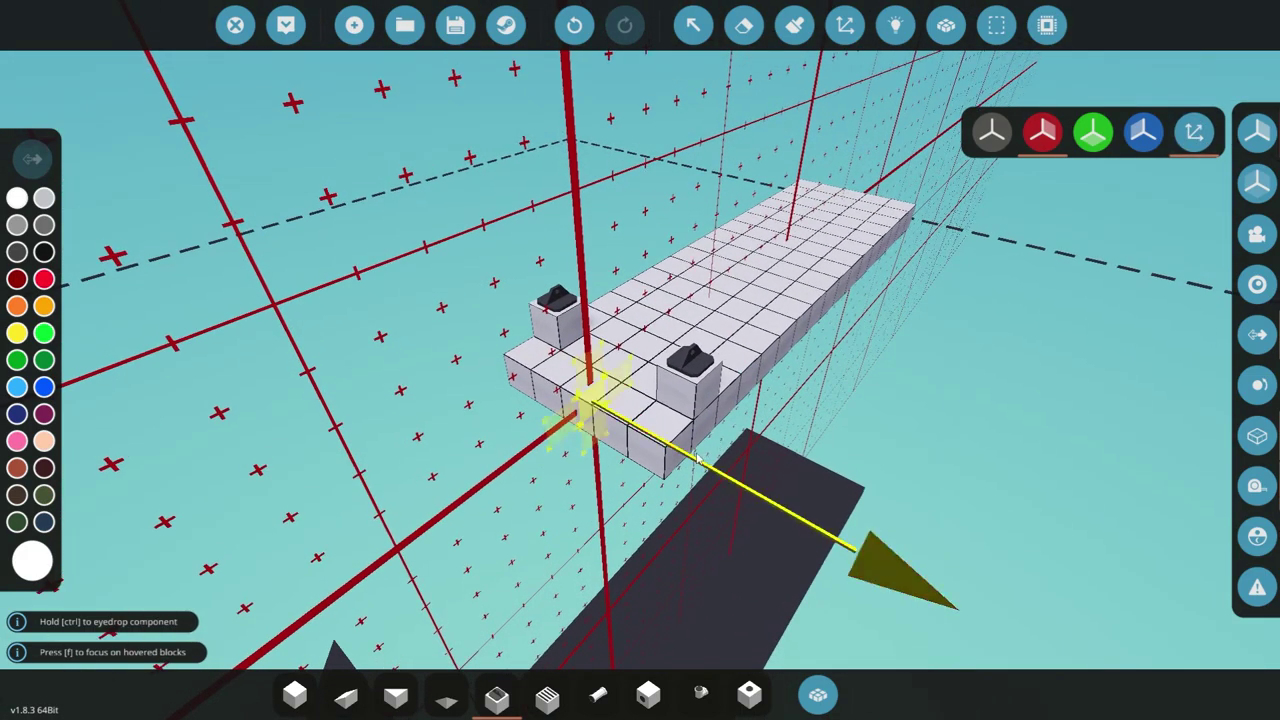
click(294, 695)
drag(745, 480, 890, 540)
click(1196, 133)
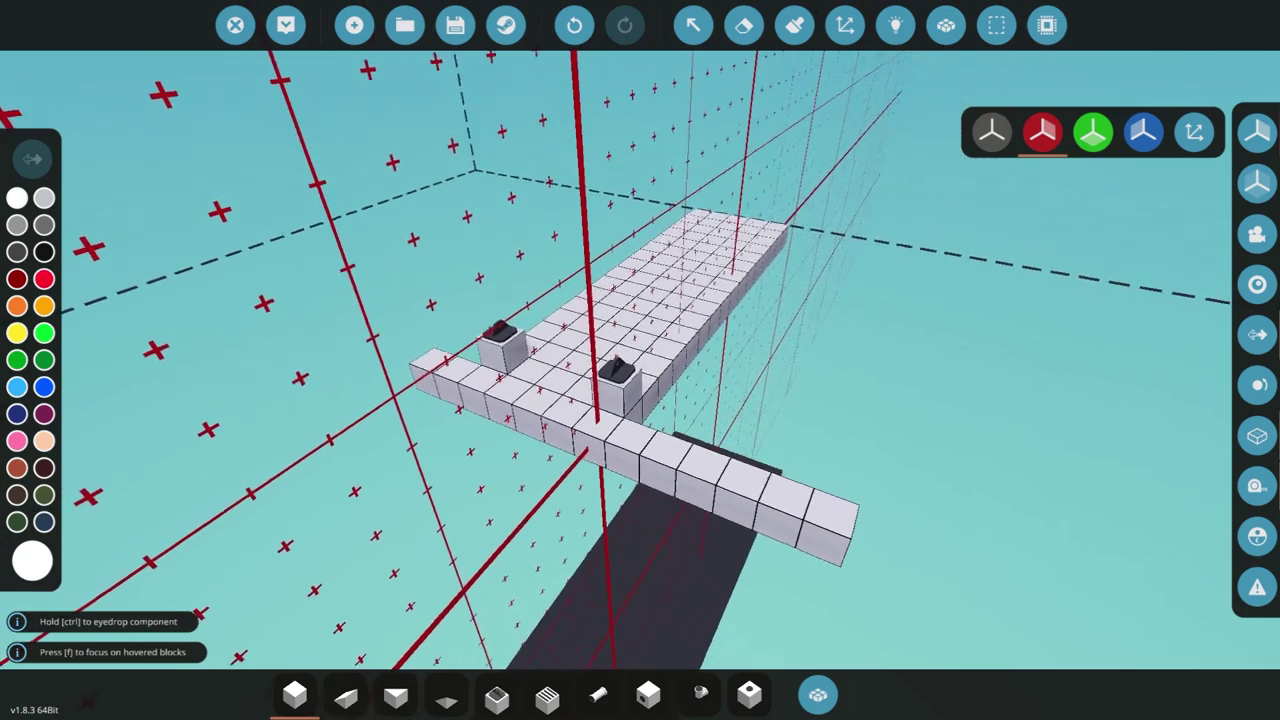
drag(697, 350, 808, 106)
Move the X mirror plane back toward the opposite side, add mirrored blocks in front of the crossbar, and hide the plane's move handle
click(1195, 133)
drag(683, 472, 616, 466)
click(1195, 133)
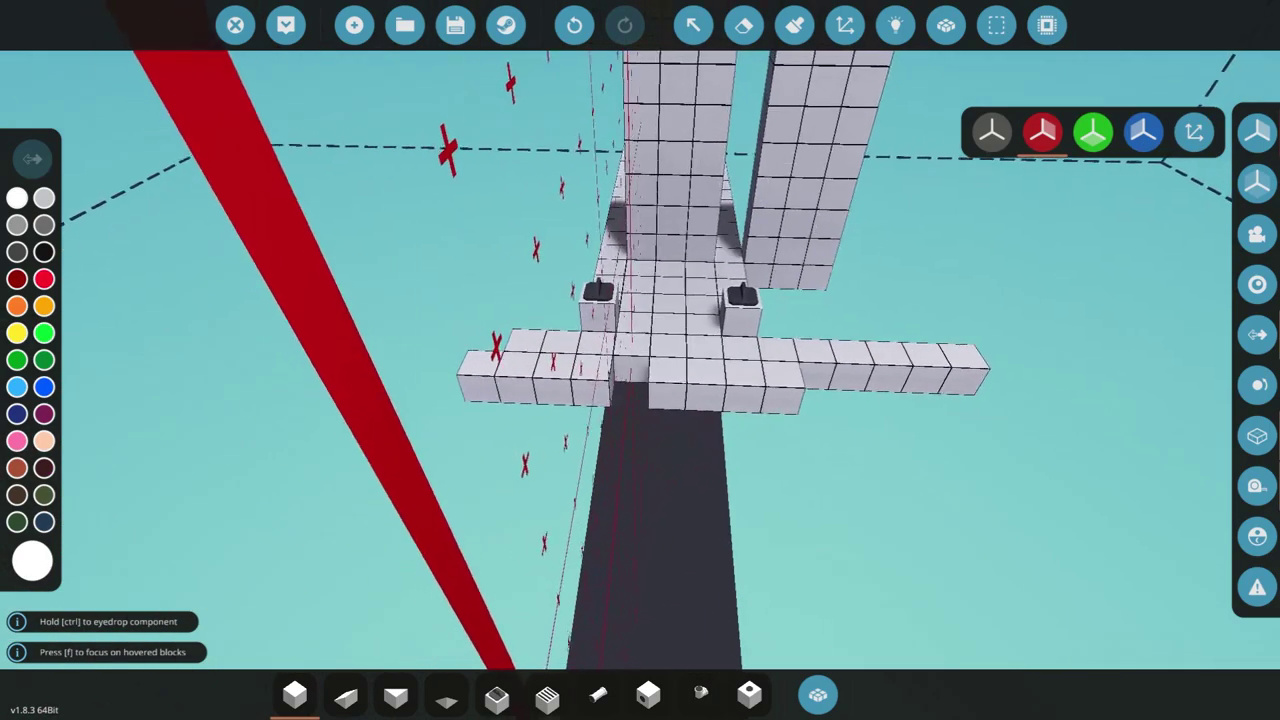
click(1194, 132)
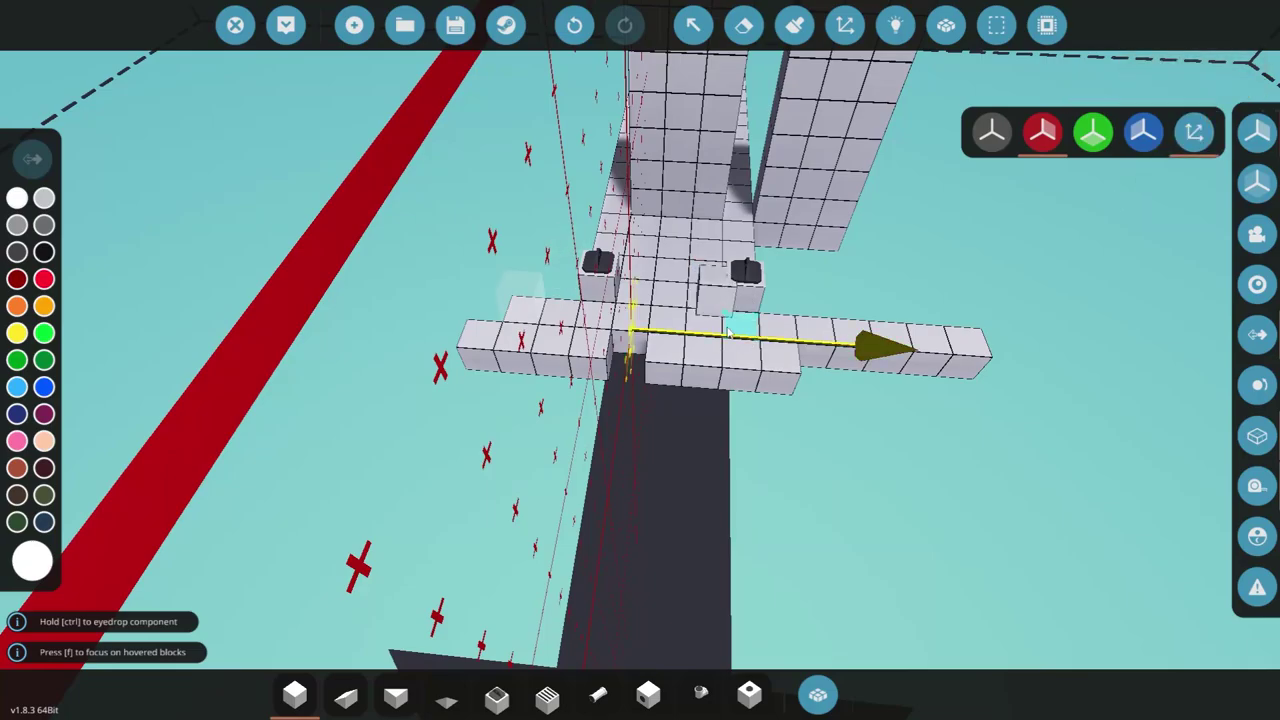
click(1202, 134)
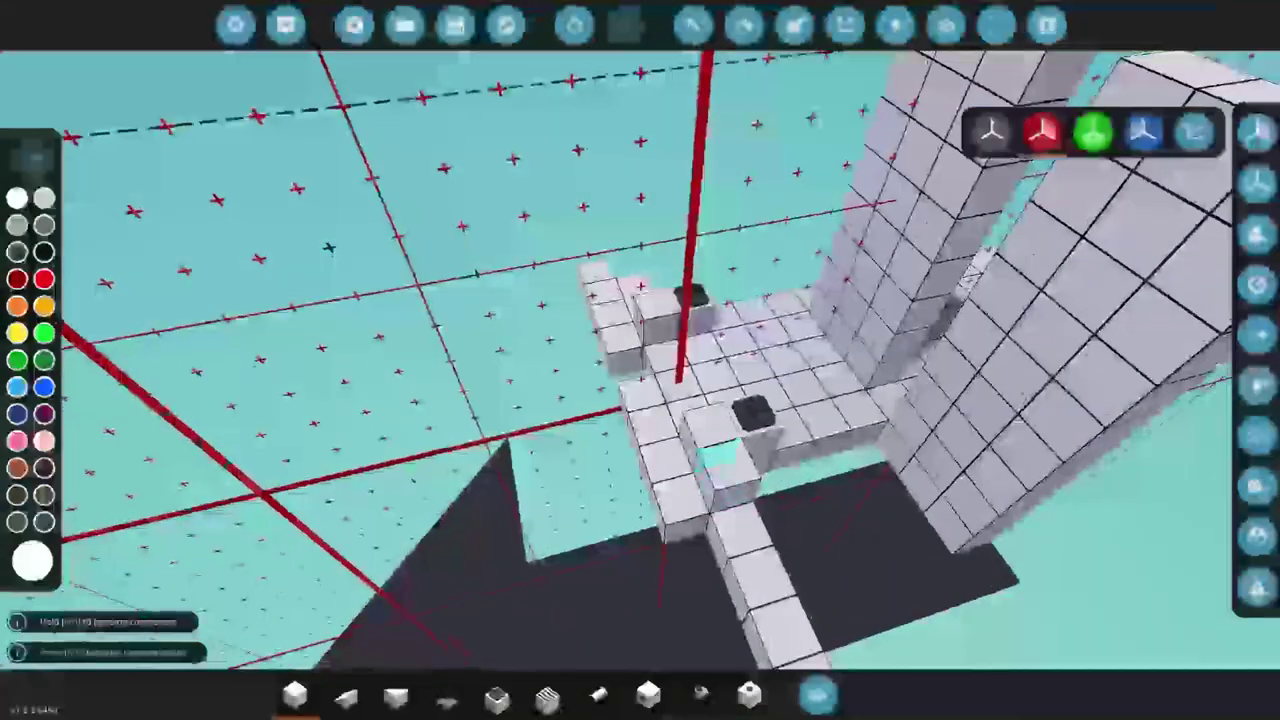
click(919, 484)
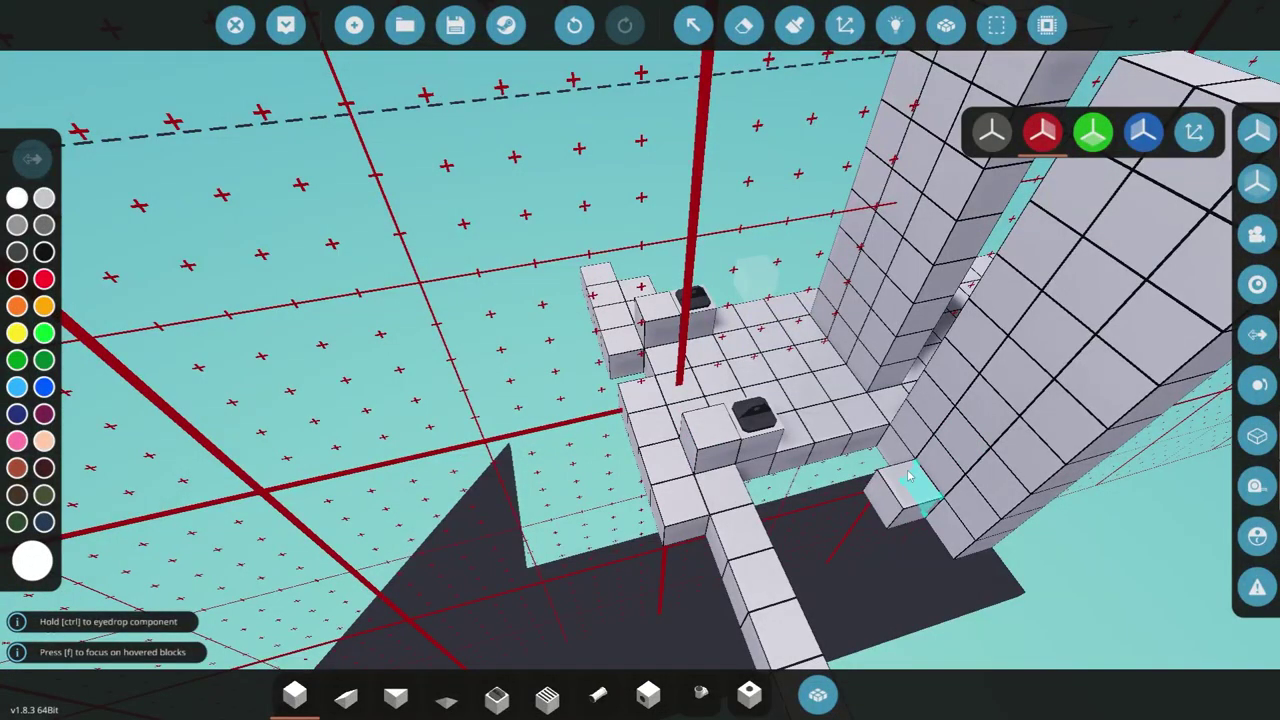
Start a new vehicle, discarding the current build
click(352, 26)
click(686, 446)
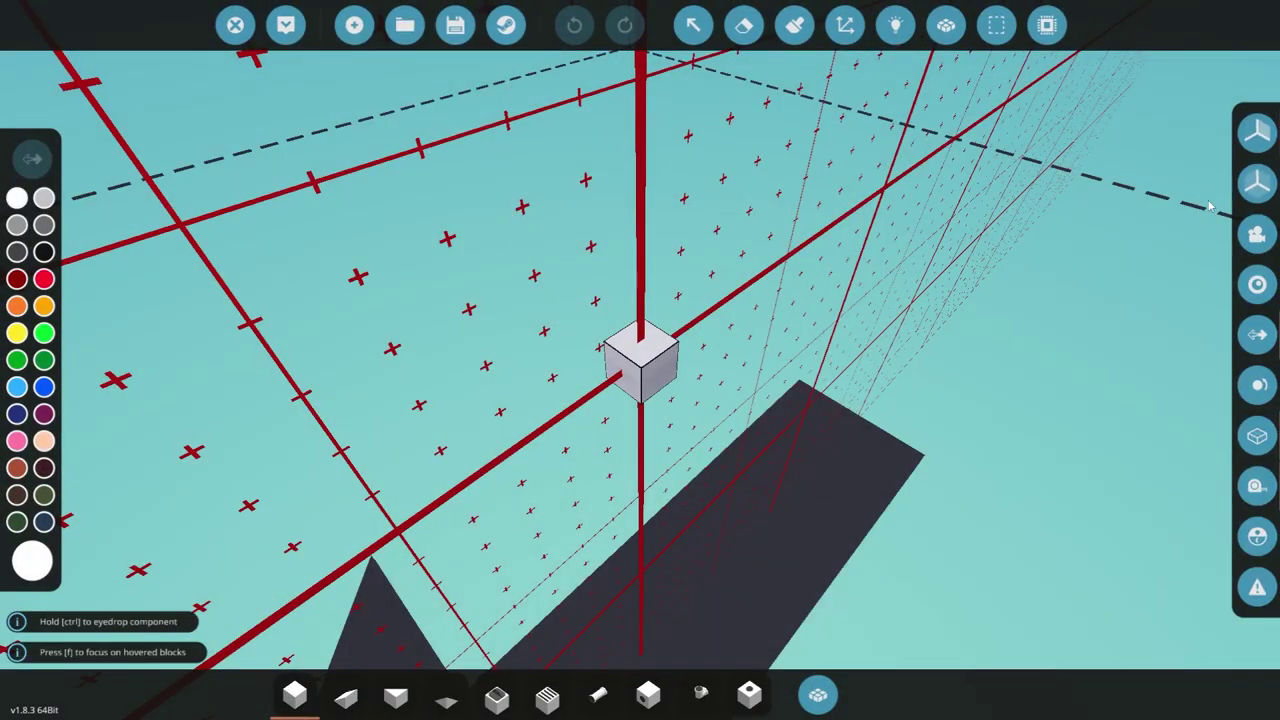
Preview the Y, Z and X mirror planes around the starting block and set mirroring to Disabled
click(1257, 131)
click(1093, 140)
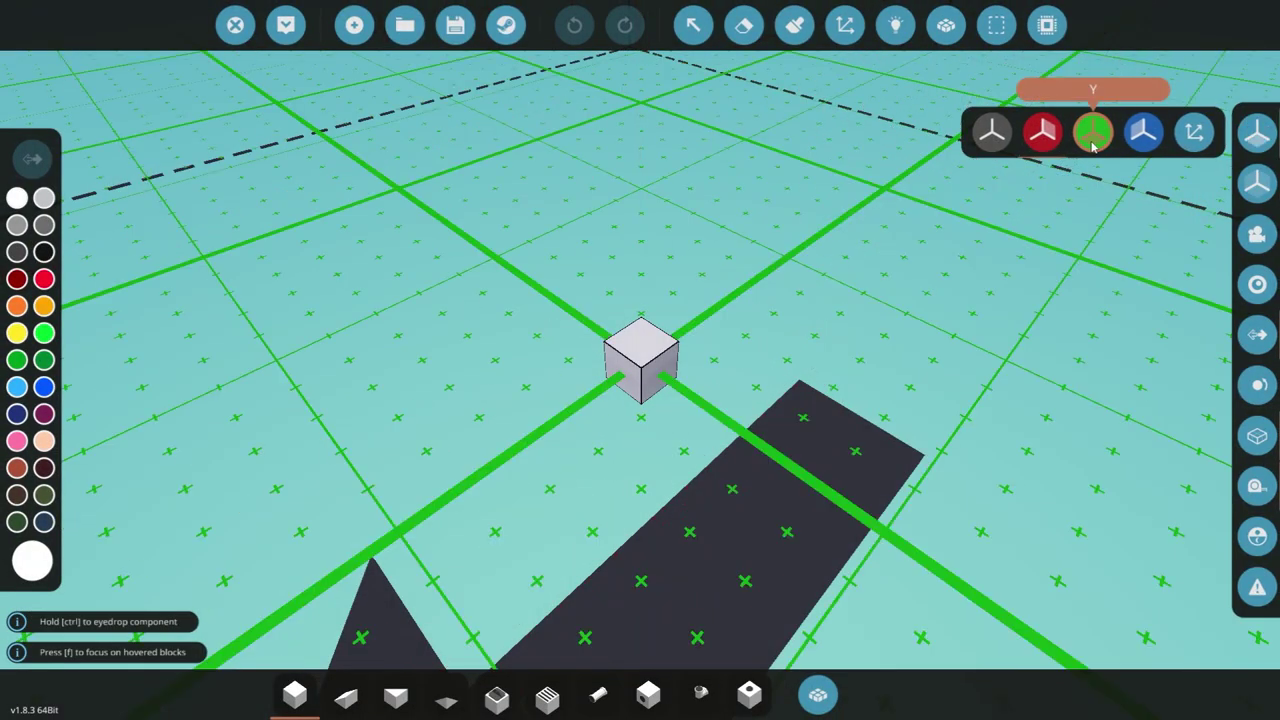
click(1143, 133)
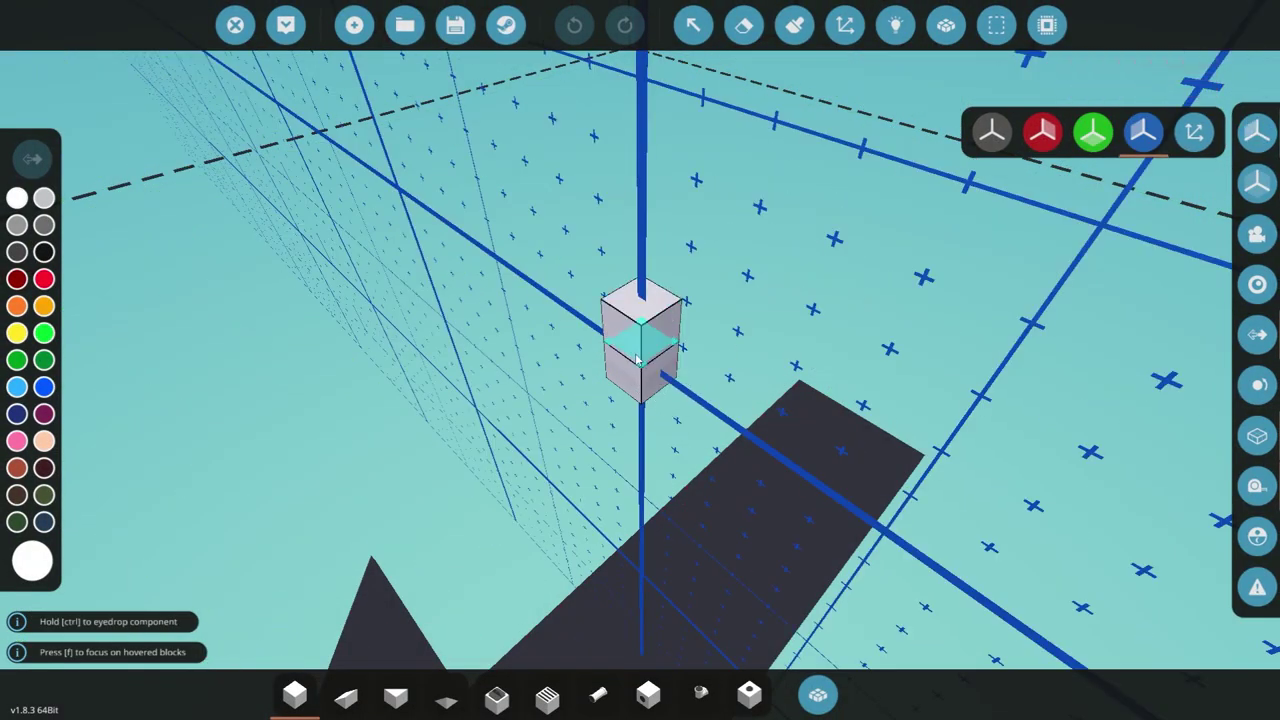
click(1042, 133)
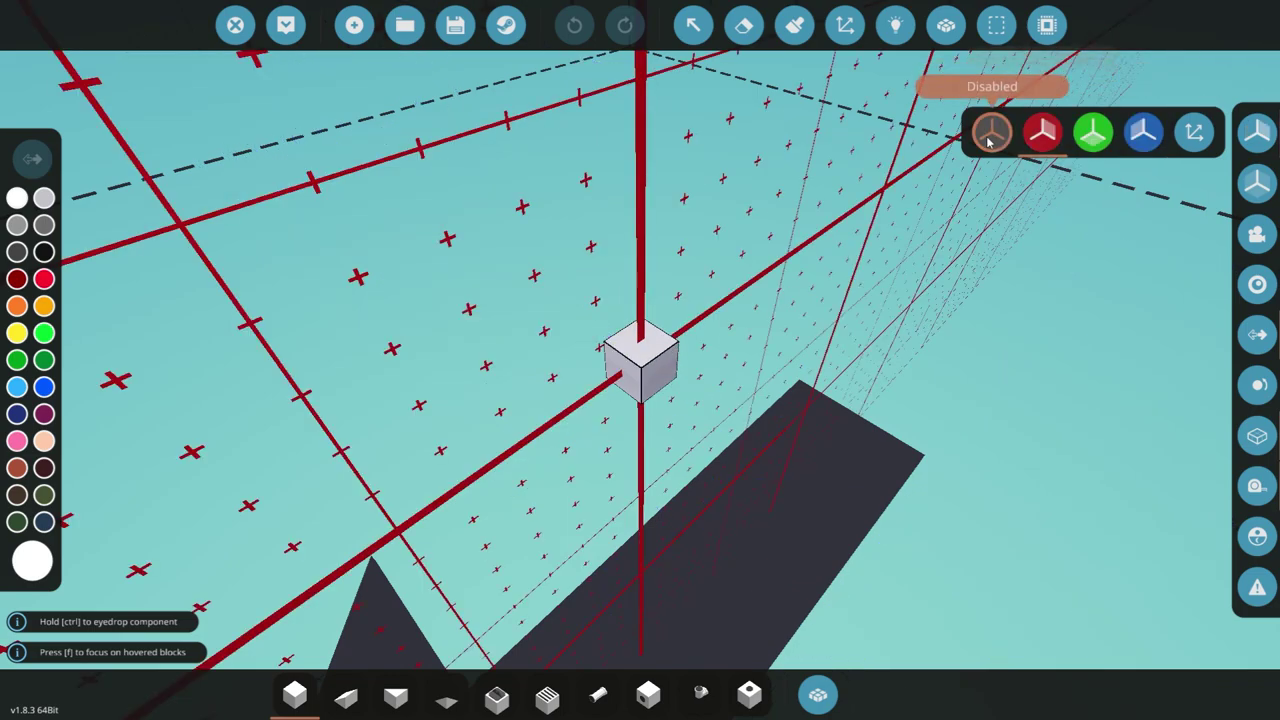
click(988, 140)
Try placing blocks beside the starting block without mirroring, and undo the placements
click(675, 383)
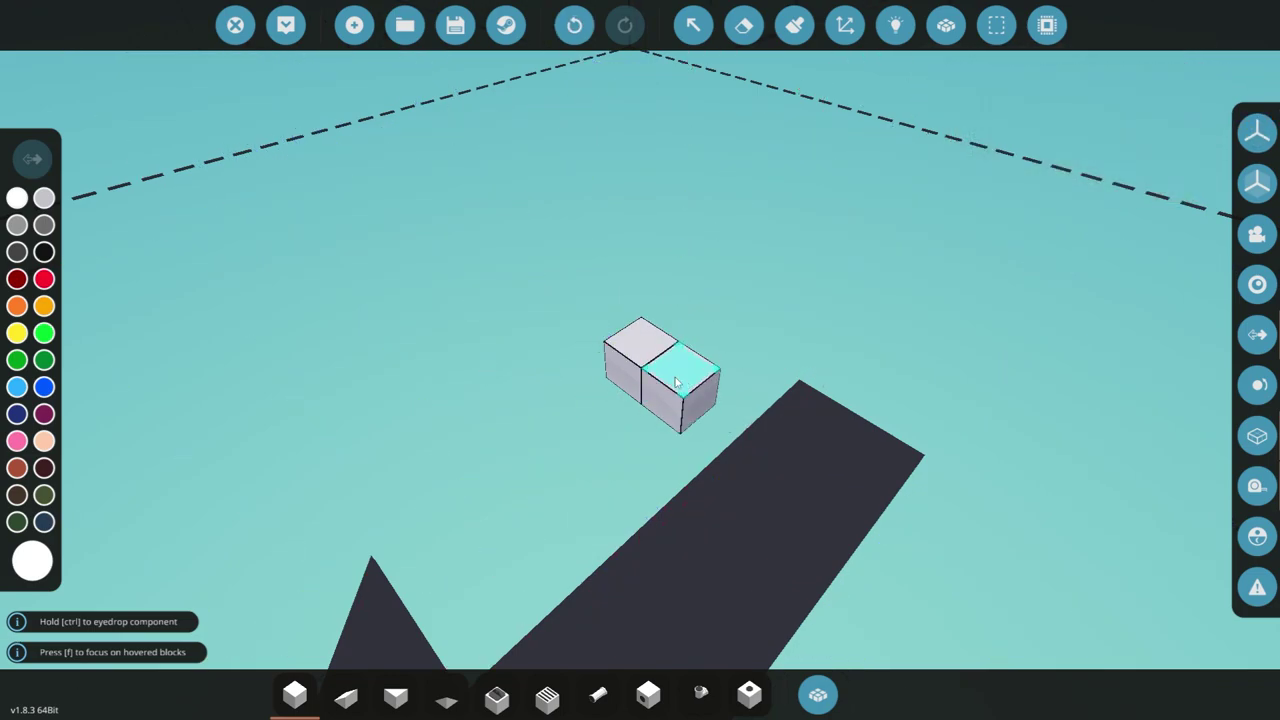
click(677, 383)
key(ctrl+z)
key(ctrl+z)
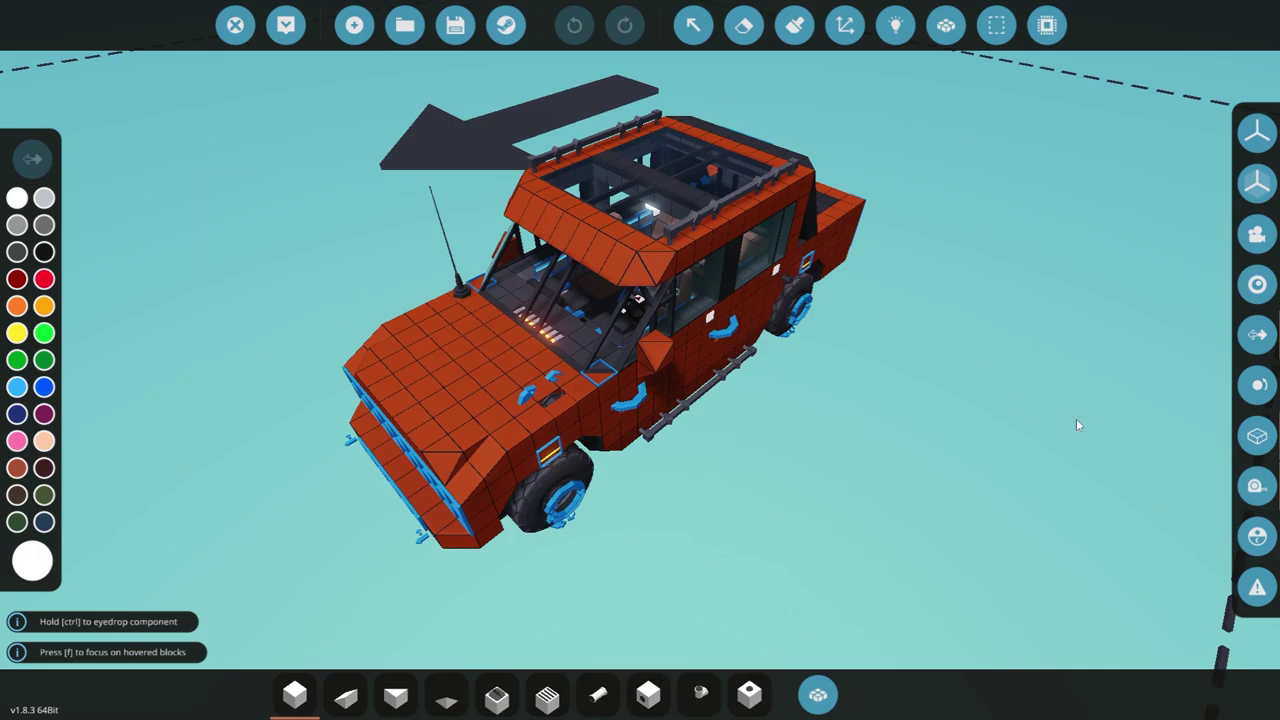
Cut the orange pickup open with an X-axis cross-section and adjust the cutting plane through its body
scroll(1077, 425, up, 3)
click(1257, 182)
click(1043, 188)
mouse_move(559, 557)
mouse_down()
mouse_move(573, 566)
mouse_move(558, 546)
mouse_up()
Examine the exposed engine bay, dashboard, driver's seat and rear bench of the sectioned pickup from several angles
key(w)
key(d)
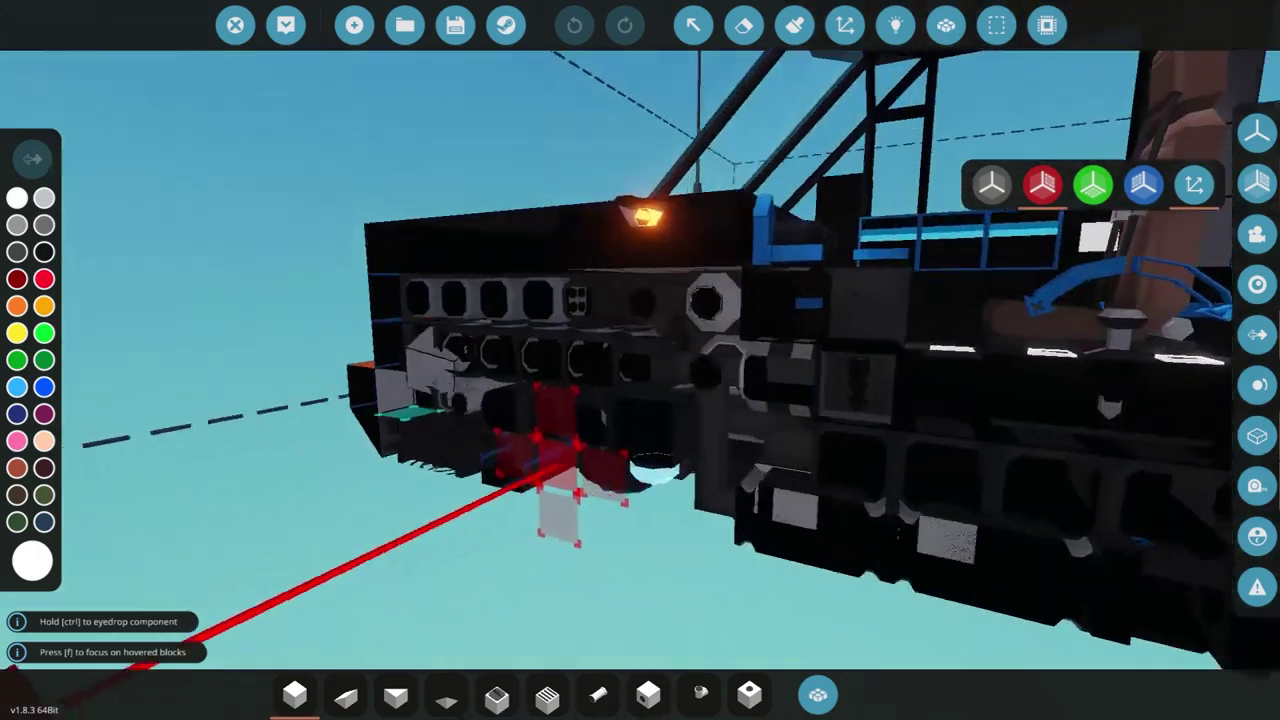
key(s)
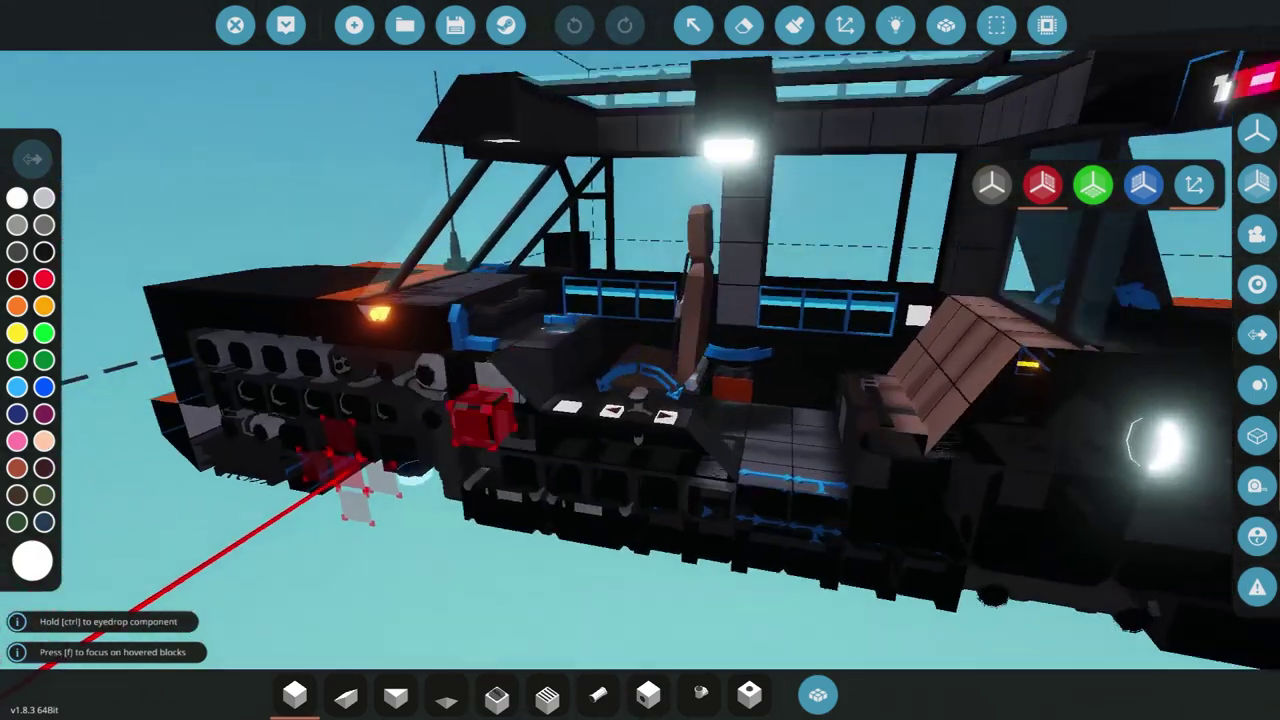
key(w)
key(d)
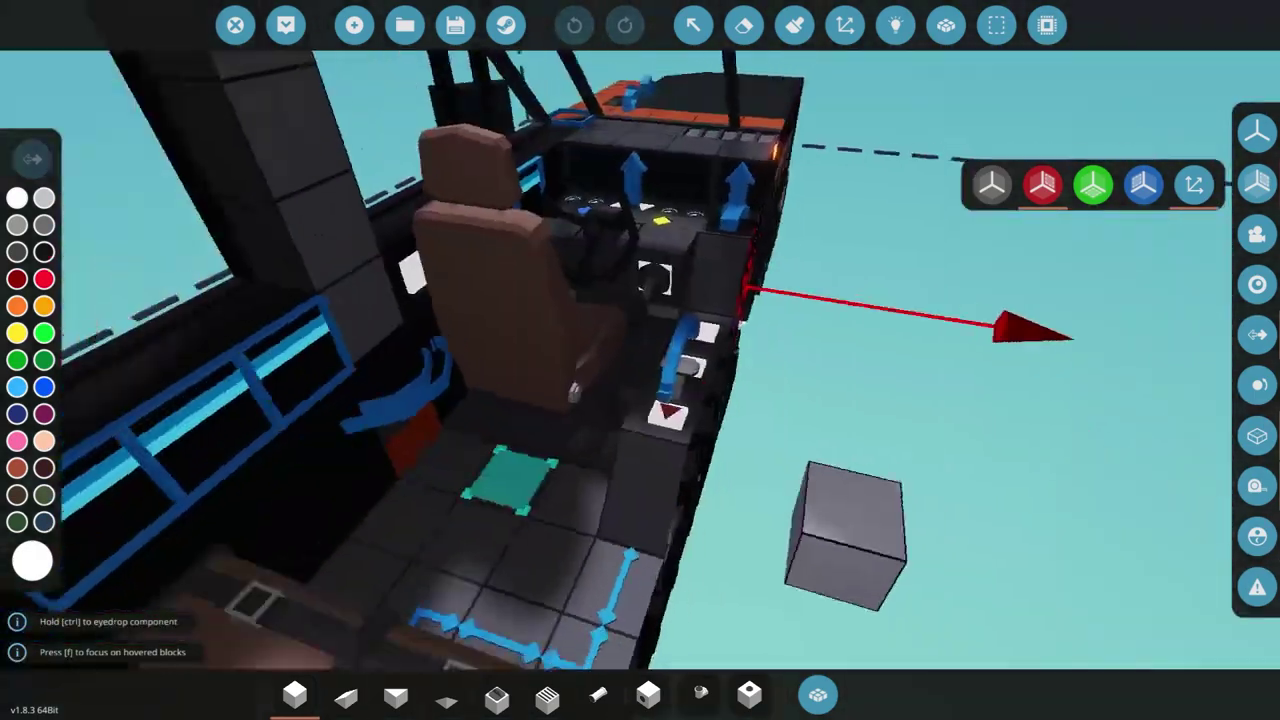
key(s)
key(a)
key(d)
key(d)
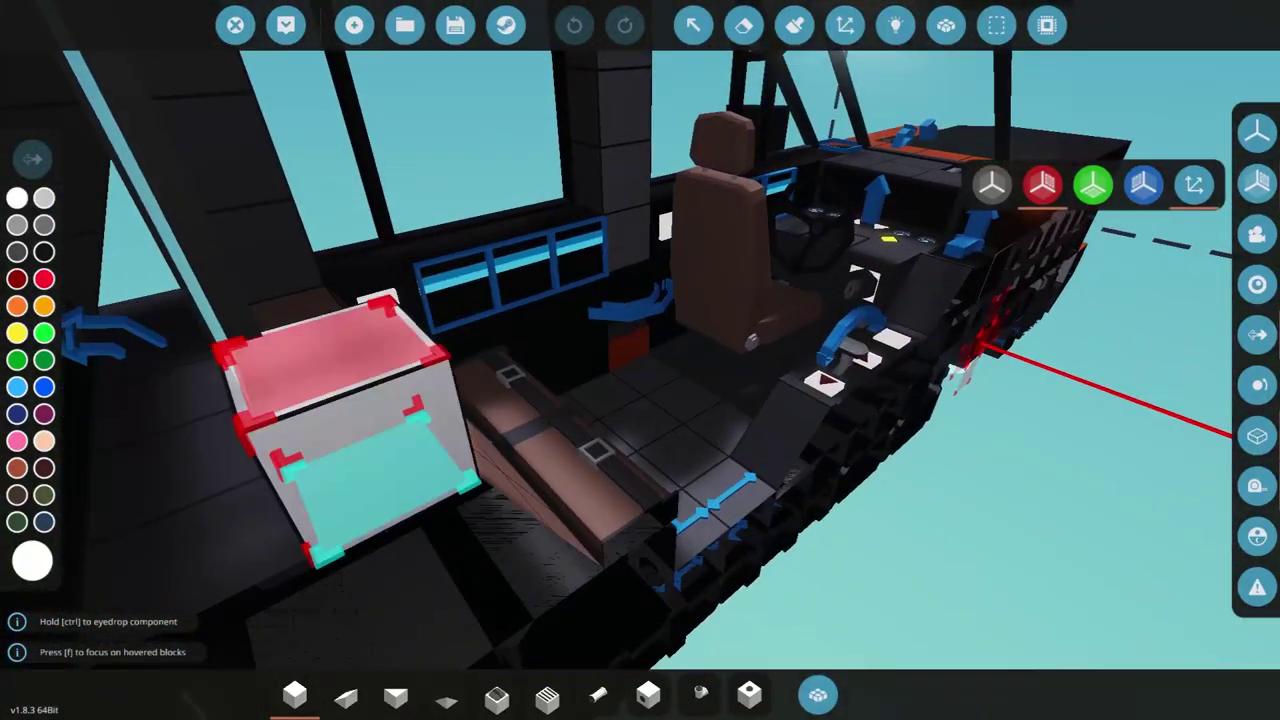
key(s)
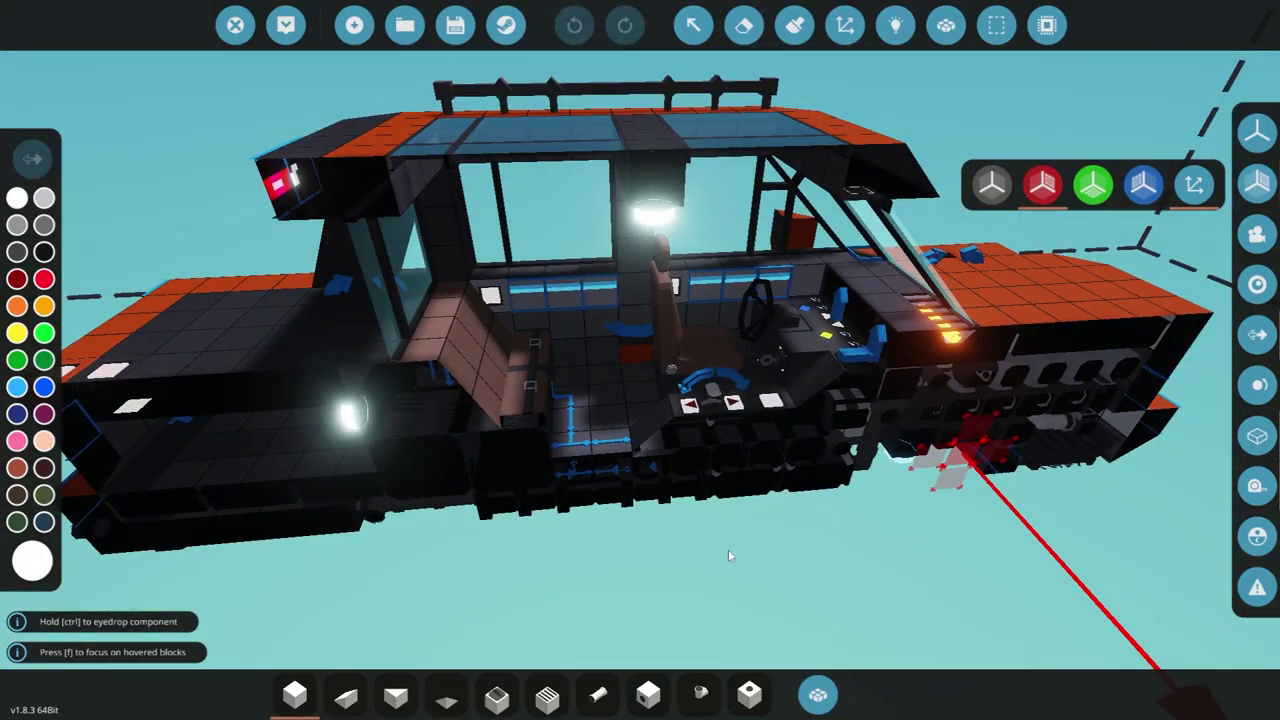
key(w)
key(a)
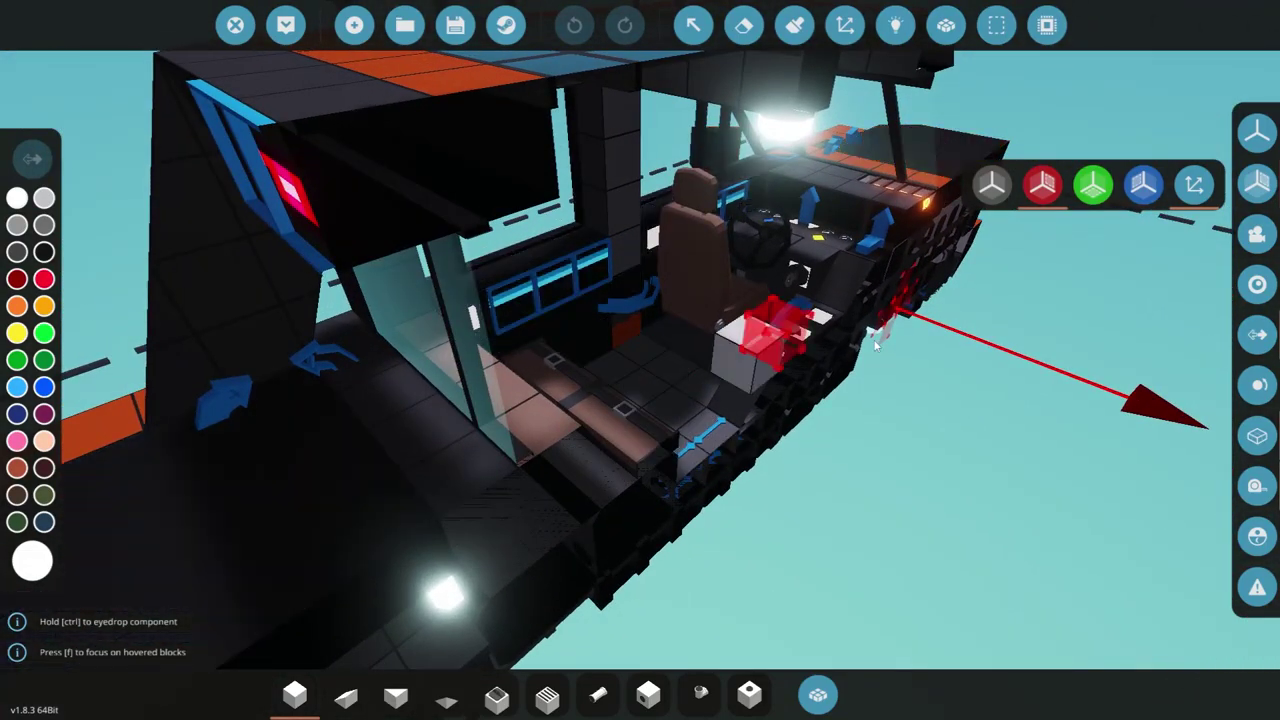
key(d)
Turn the cross-section off and back on along X, and slide the cutting plane outward to include the passenger seat
click(1001, 192)
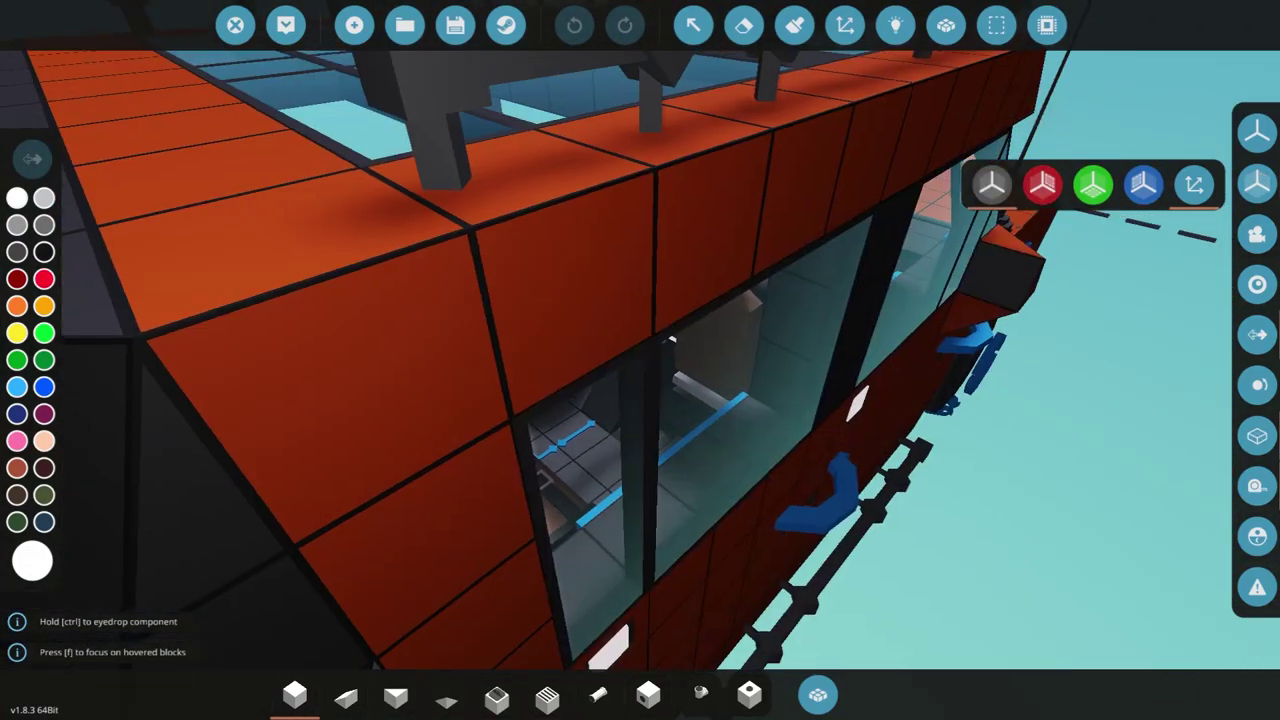
key(w)
click(1037, 190)
key(s)
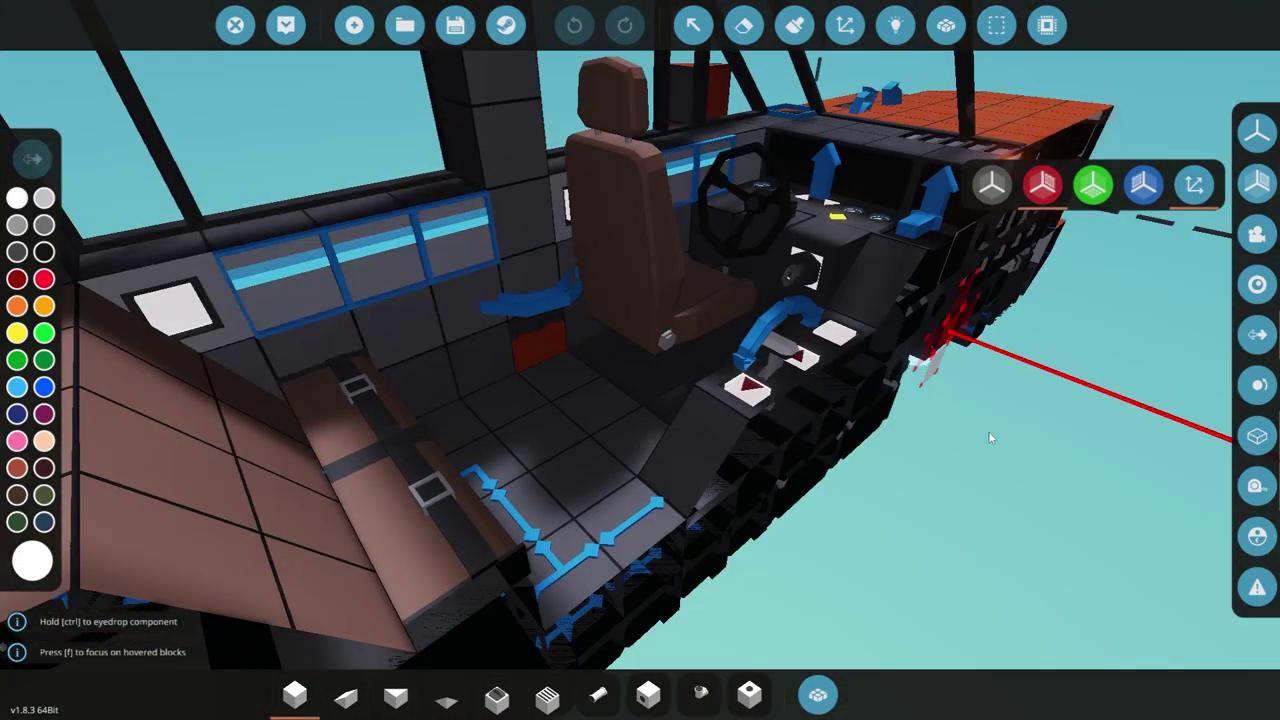
drag(877, 402, 933, 420)
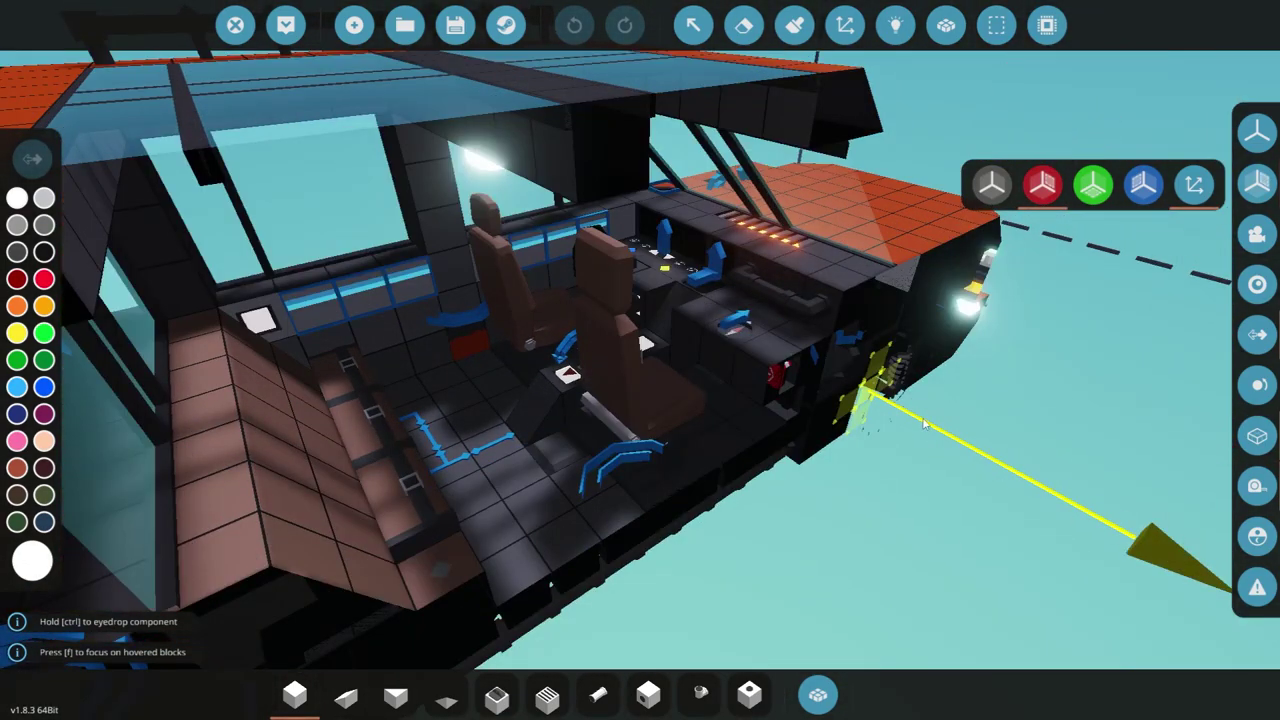
key(a)
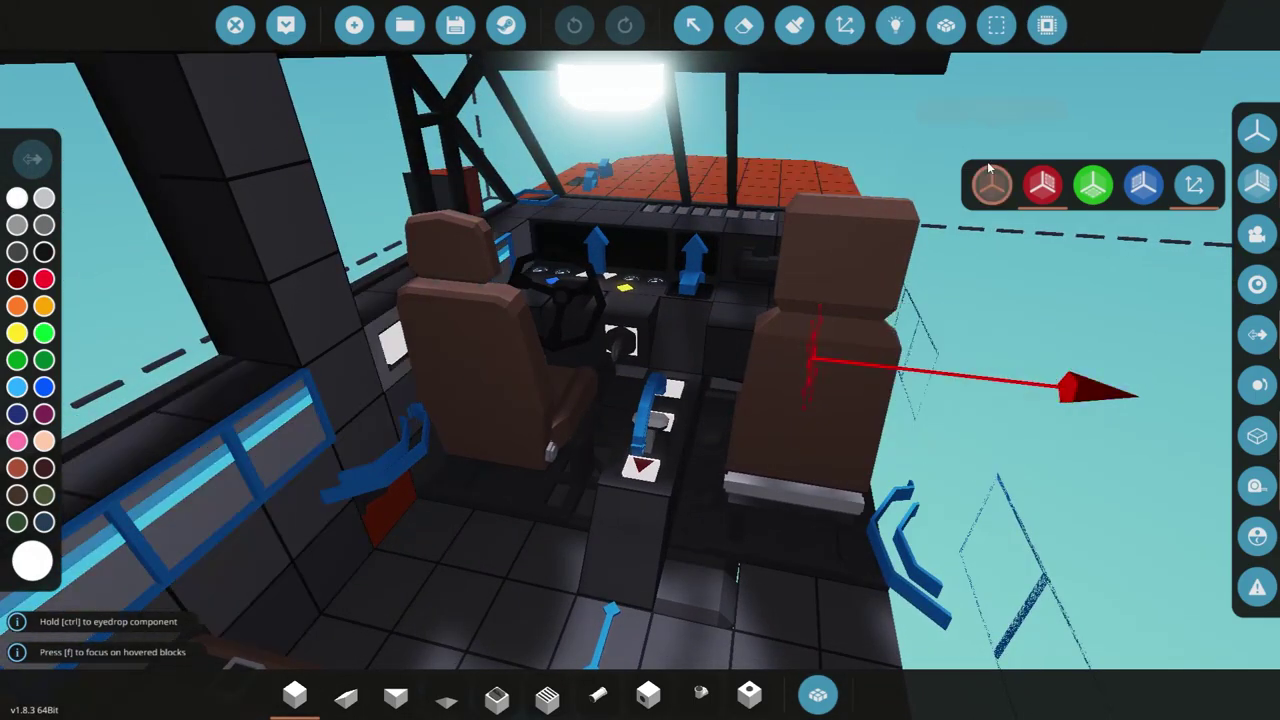
Switch the cross-section to the Y axis, lower the cutting plane into the pickup's body, and turn the cross-section off
click(991, 182)
key(s)
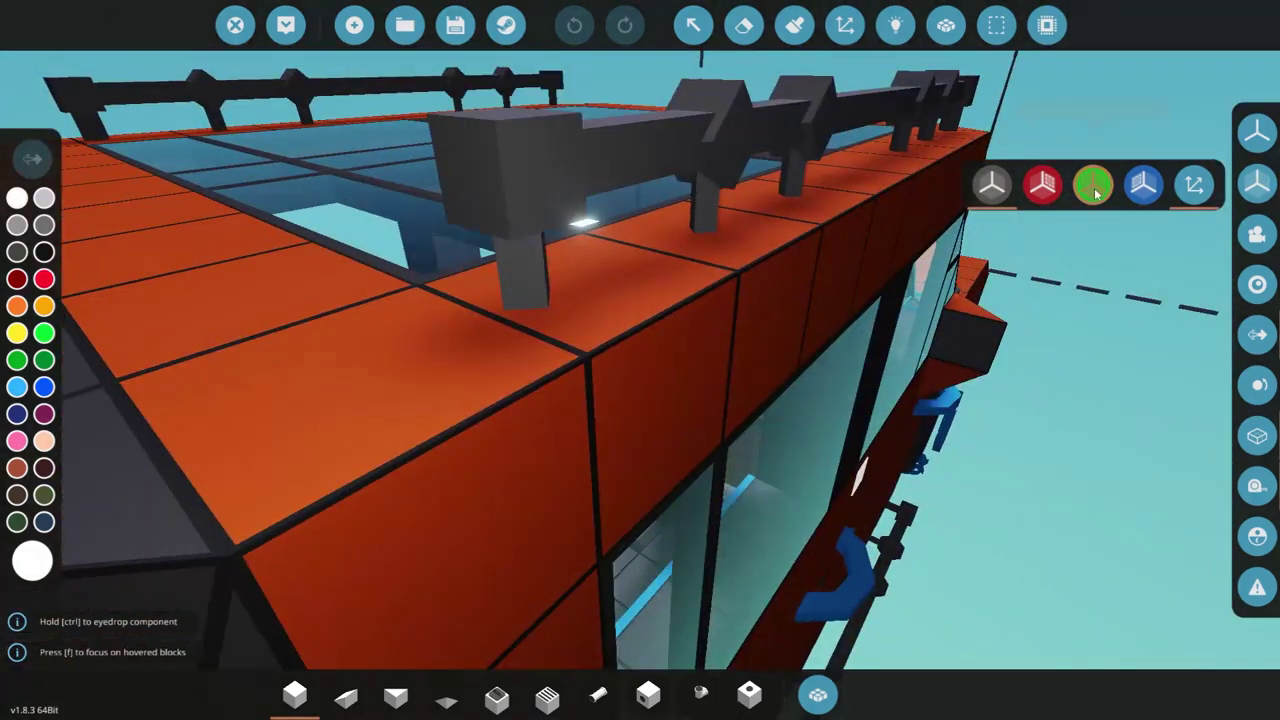
click(1095, 187)
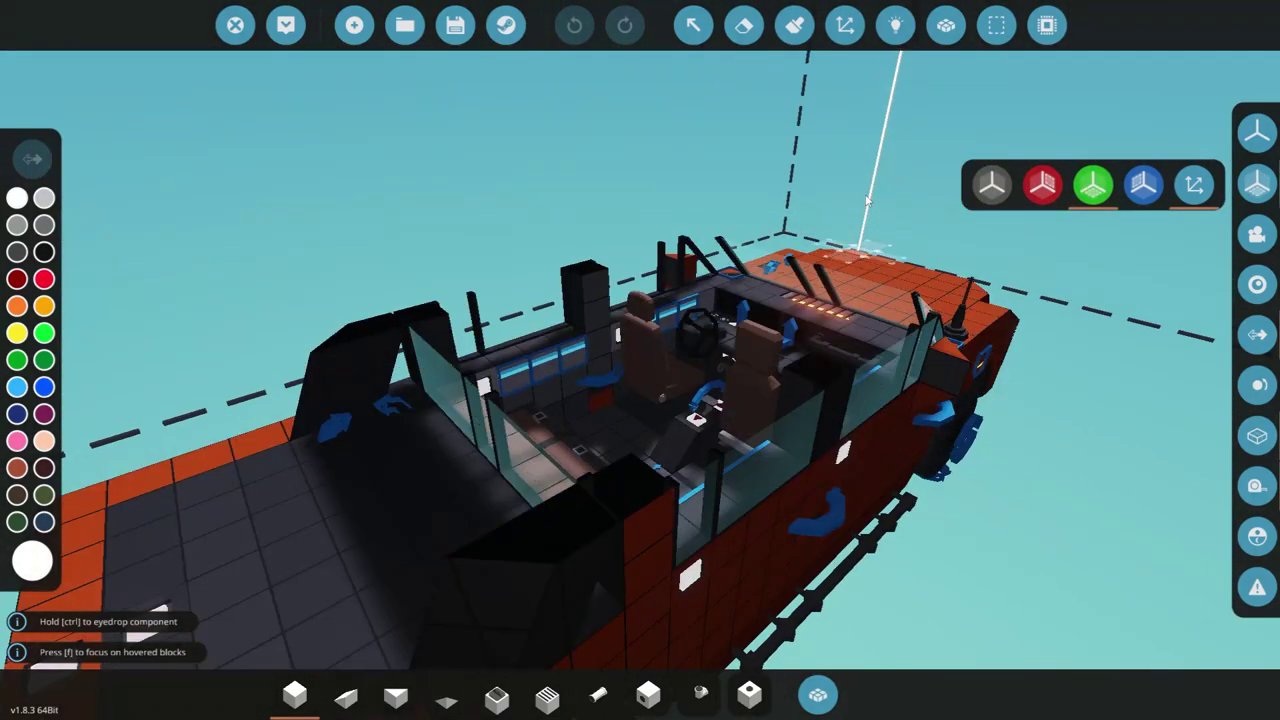
drag(866, 190, 854, 252)
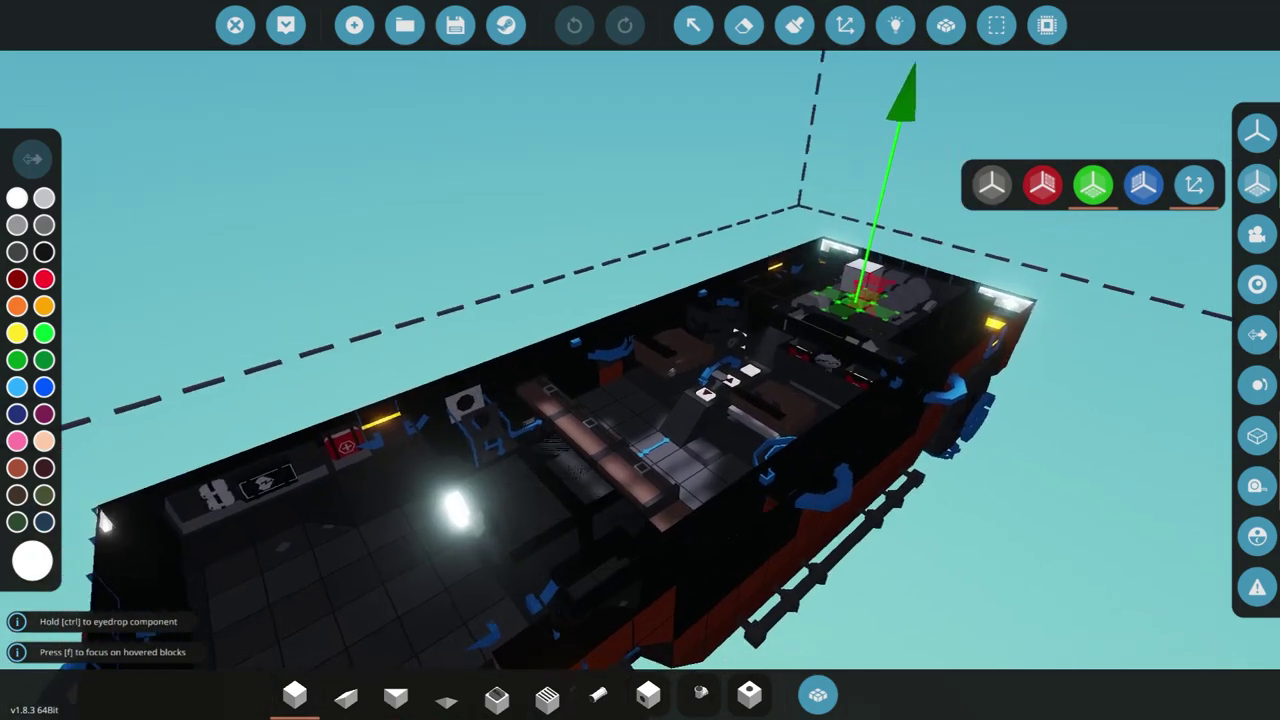
drag(910, 331, 962, 338)
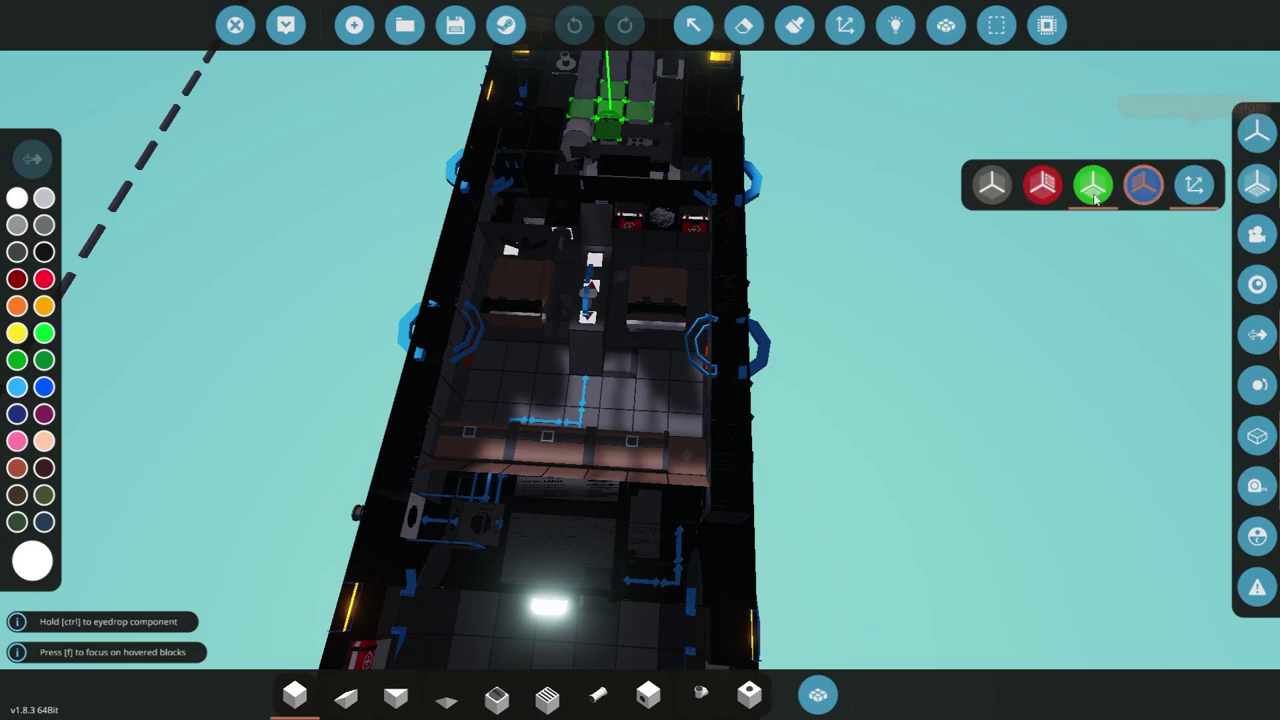
click(1043, 200)
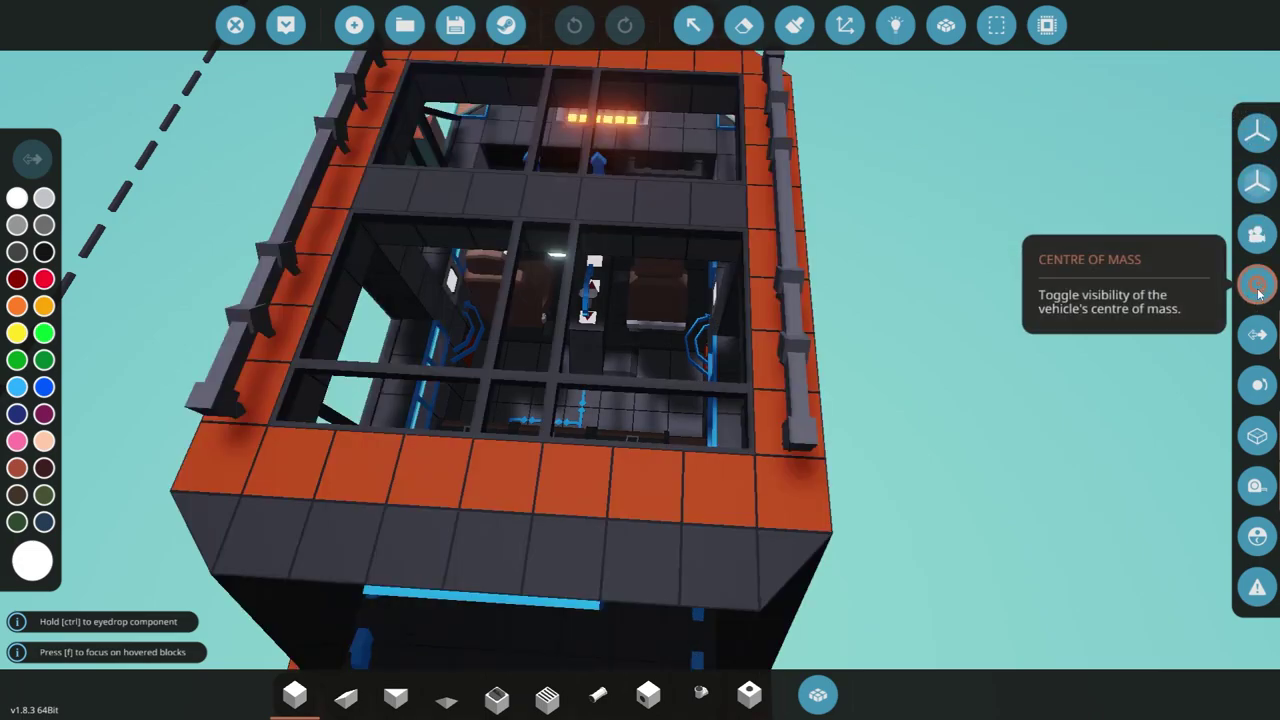
Show the vehicle's centre of mass and inspect its marker on the console between the front seats
drag(634, 457, 629, 458)
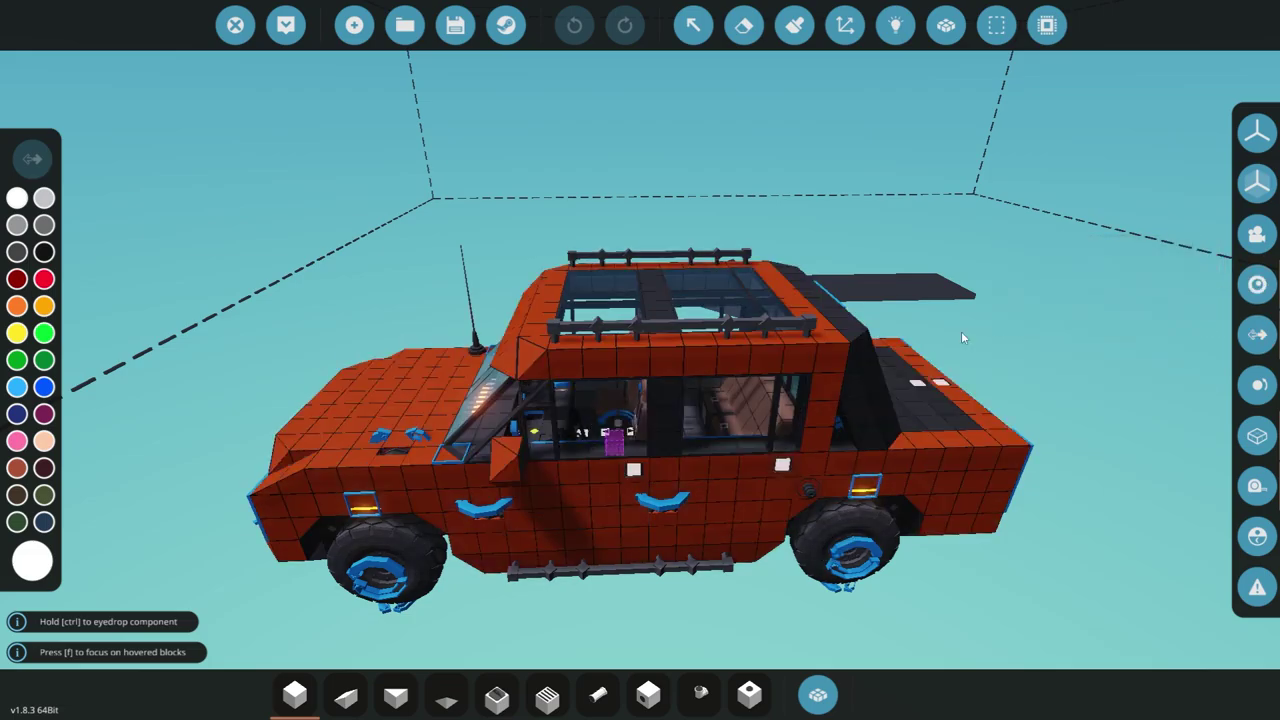
scroll(1072, 267, up, 8)
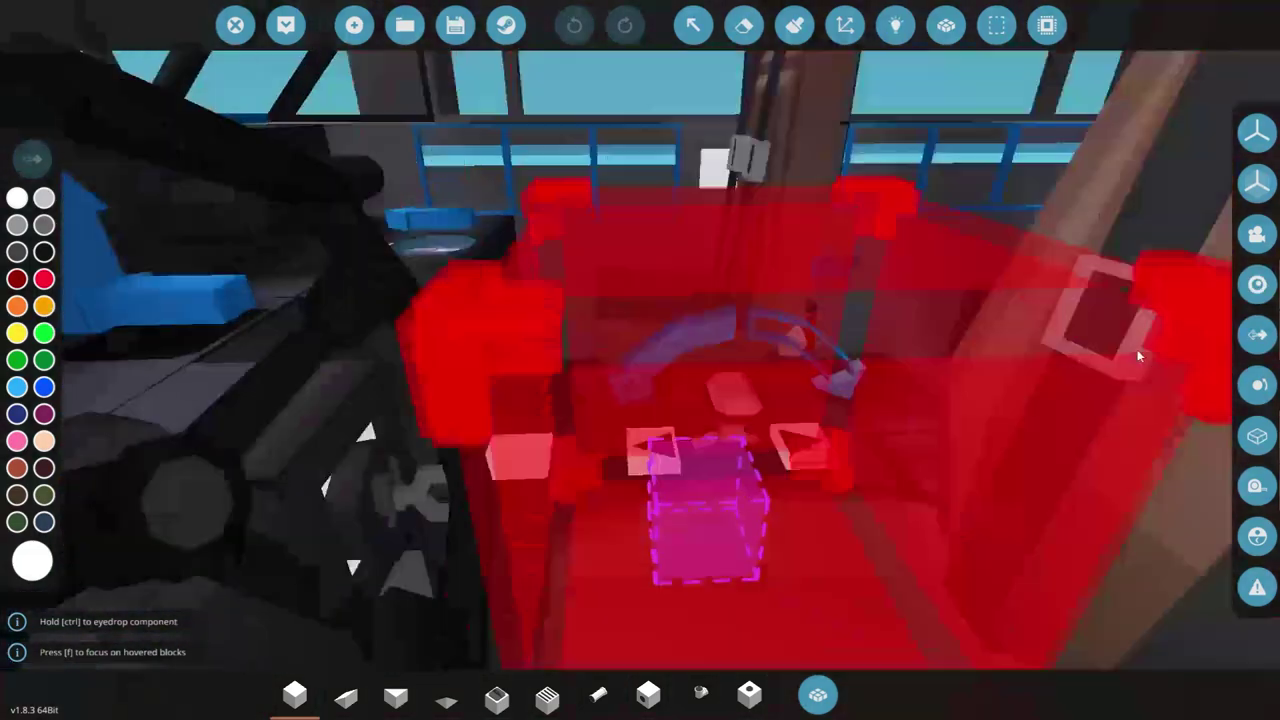
drag(1137, 356, 1100, 490)
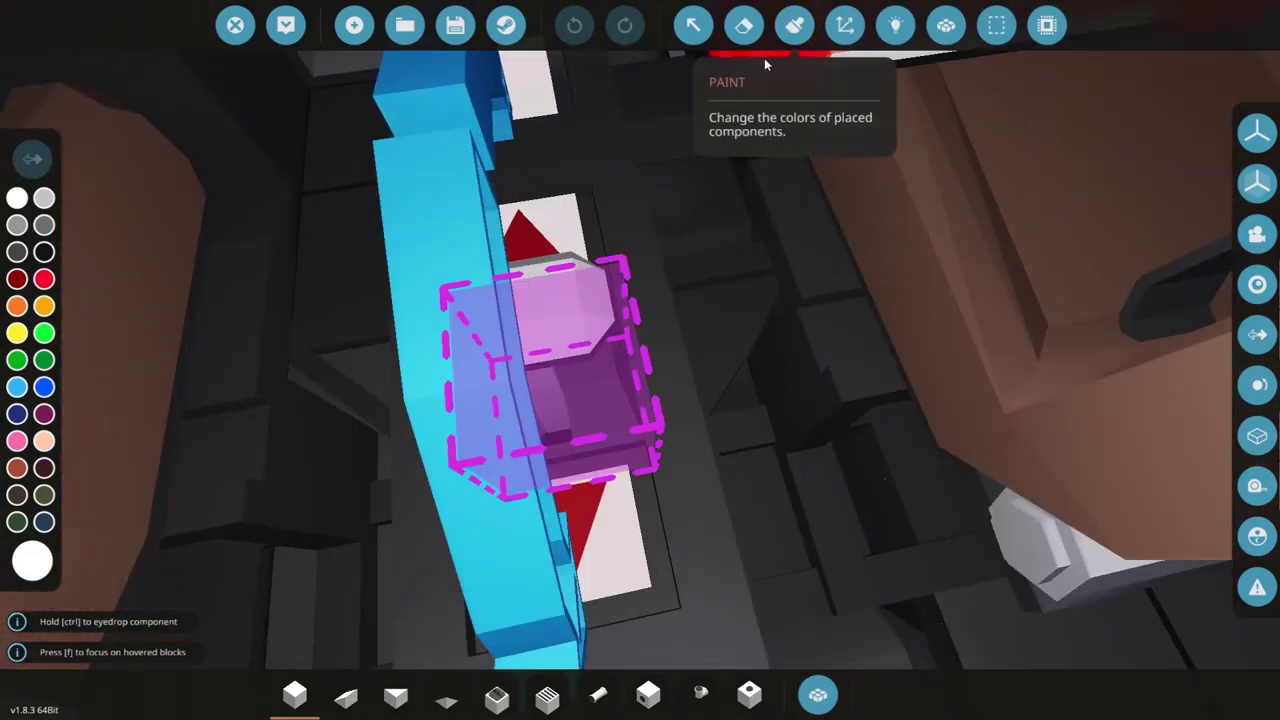
Activate the Paint tool and check the centre of mass marker against the whole pickup in side view
click(793, 27)
key(s)
mouse_move(816, 251)
mouse_down()
mouse_move(775, 245)
mouse_move(760, 165)
mouse_move(765, 215)
mouse_move(760, 175)
mouse_move(772, 195)
mouse_move(850, 225)
mouse_move(855, 311)
mouse_up()
key(w)
key(s)
key(s)
drag(943, 270, 958, 215)
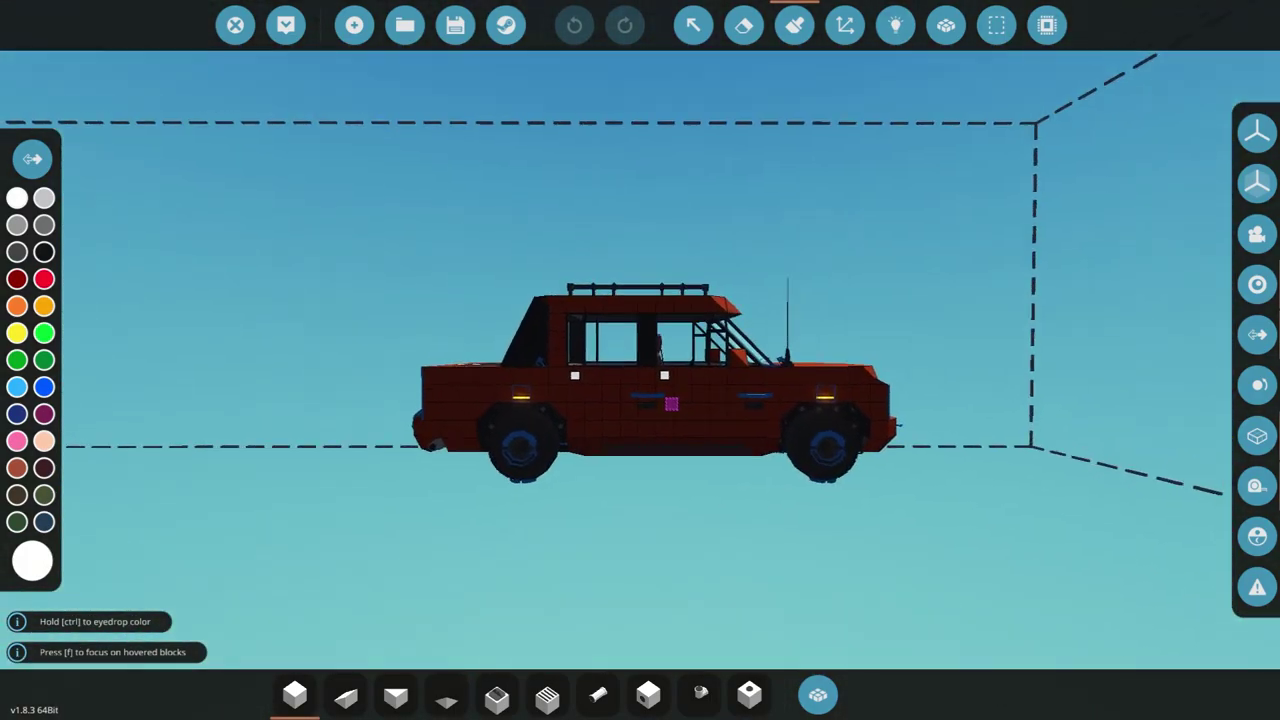
Search the component inventory for "wei" and choose the Weight Block
key(w)
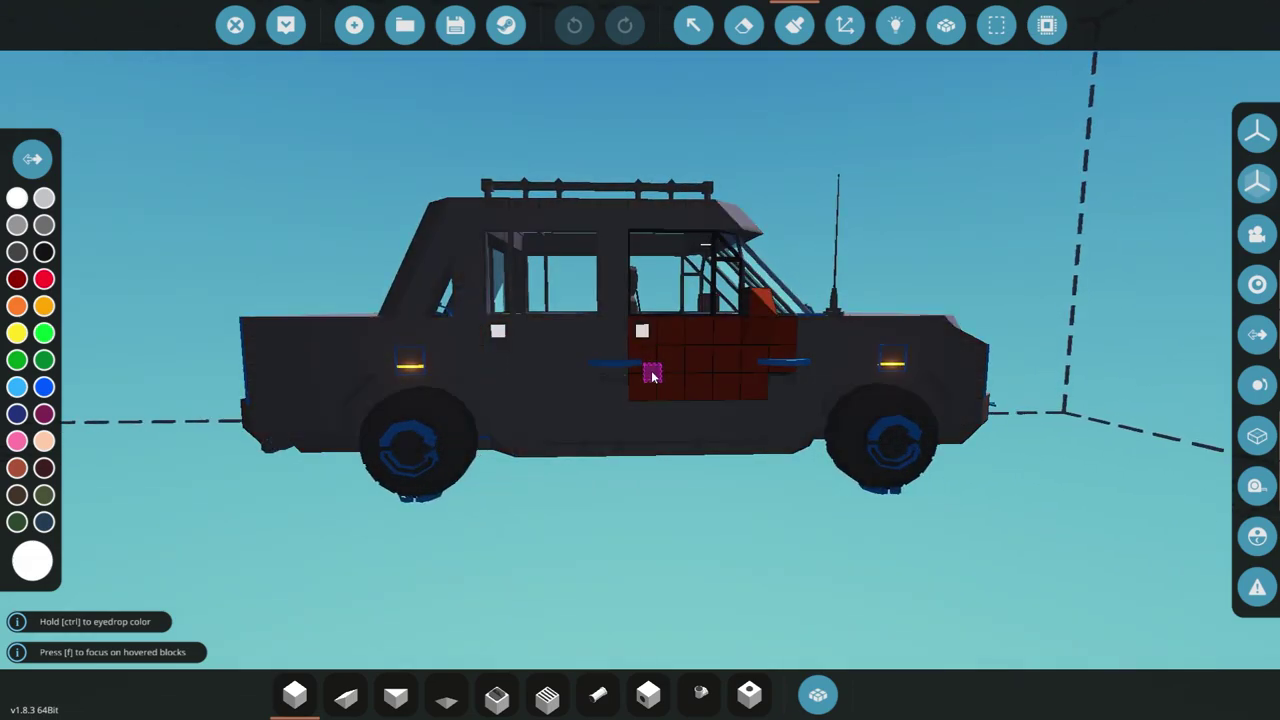
key(a)
drag(754, 350, 820, 560)
click(814, 682)
text(wei)
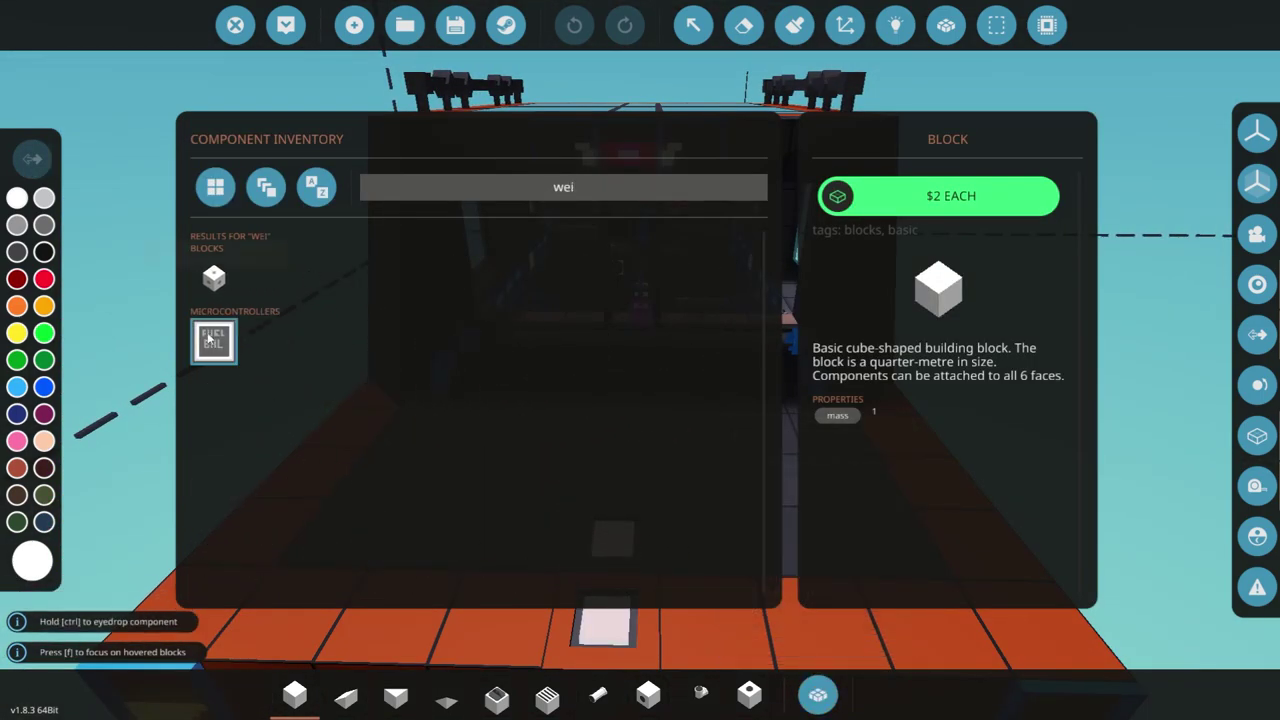
click(214, 278)
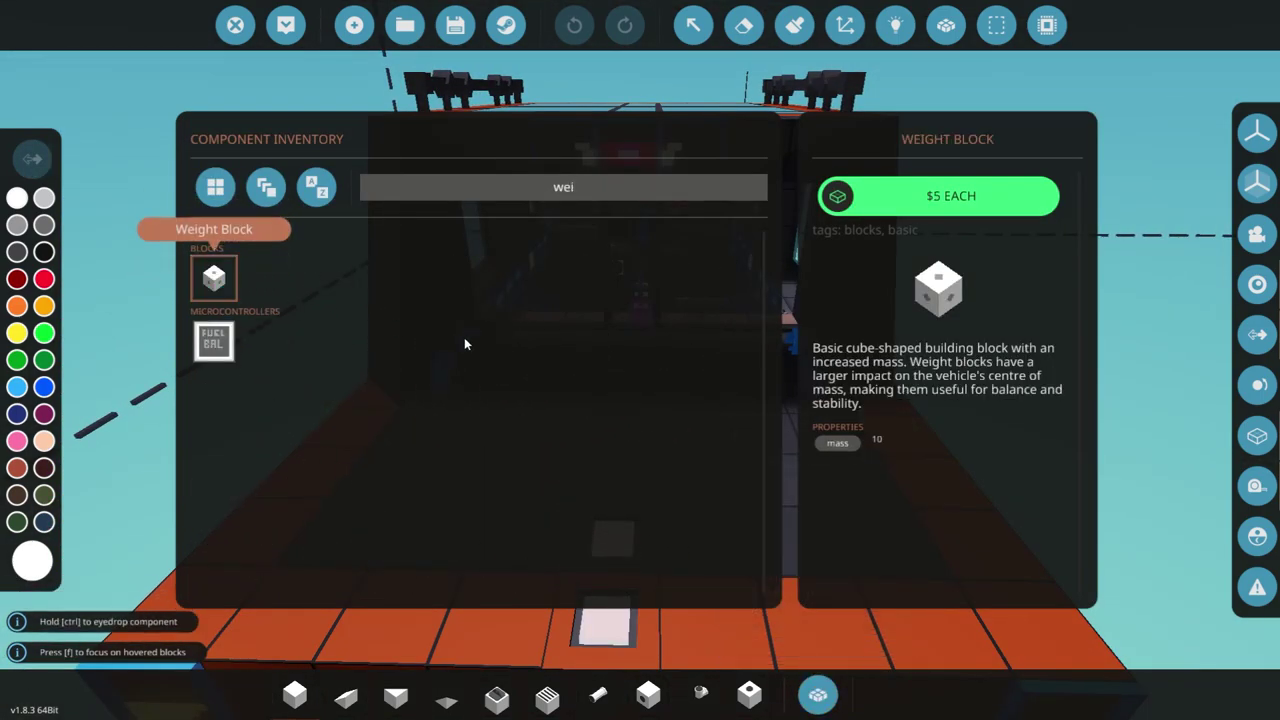
click(830, 688)
Place rows of weight blocks along one side of the pickup, above the side step
drag(820, 560, 797, 388)
drag(633, 412, 868, 402)
drag(630, 443, 898, 430)
mouse_move(906, 442)
mouse_down()
mouse_move(667, 448)
mouse_move(1257, 436)
mouse_move(1190, 400)
mouse_move(1090, 475)
mouse_up()
Activate the Paint tool and examine where the centre of mass marker sits relative to the console between the front seats
key(w)
key(w)
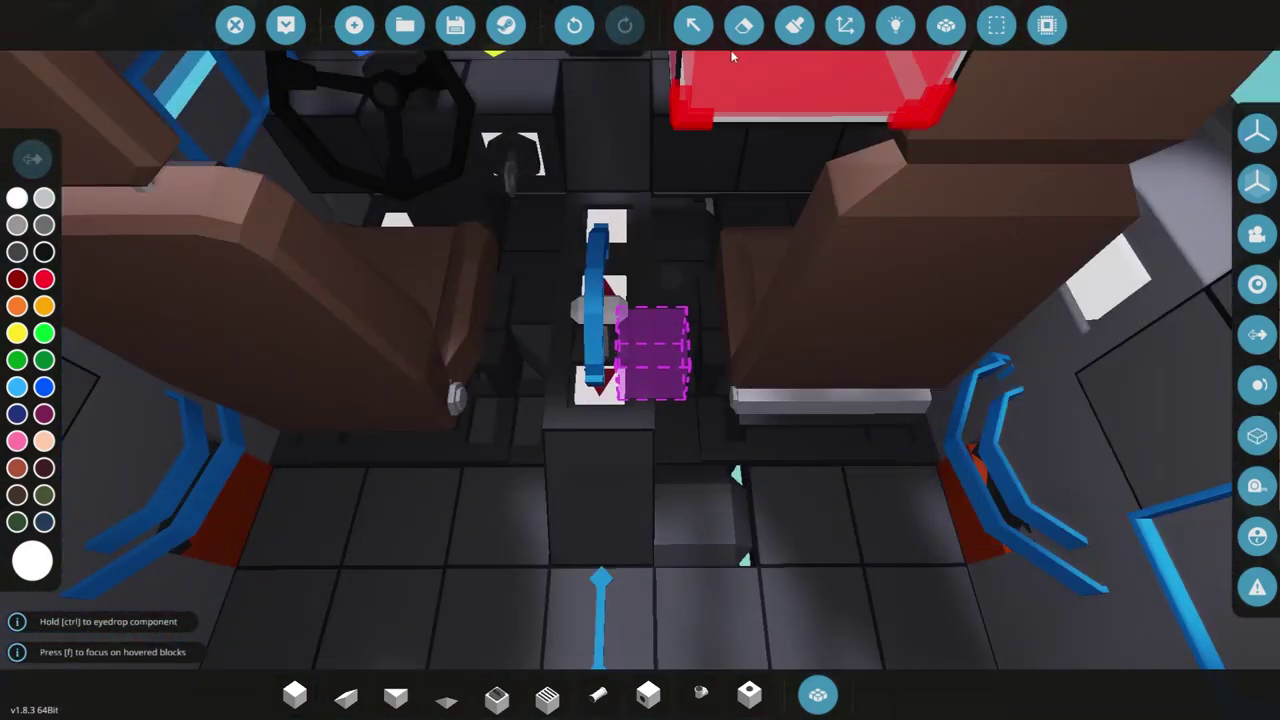
click(794, 26)
key(w)
drag(750, 258, 825, 343)
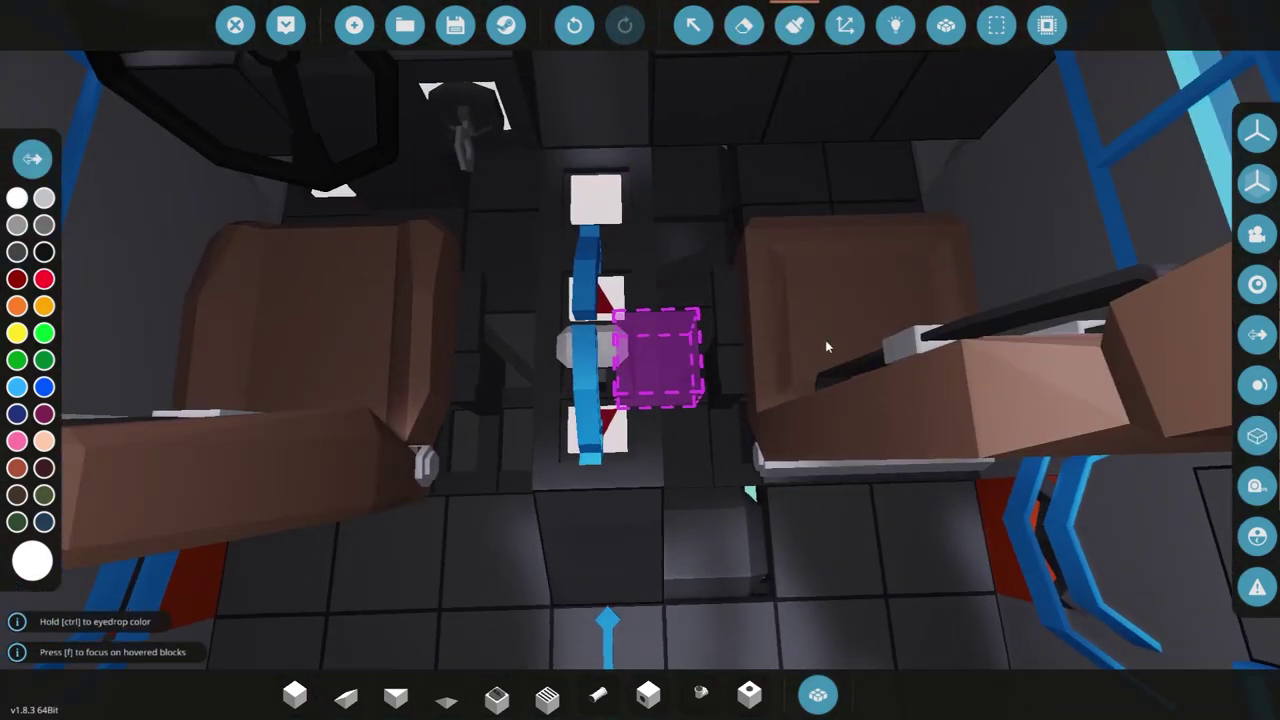
key(a)
key(a)
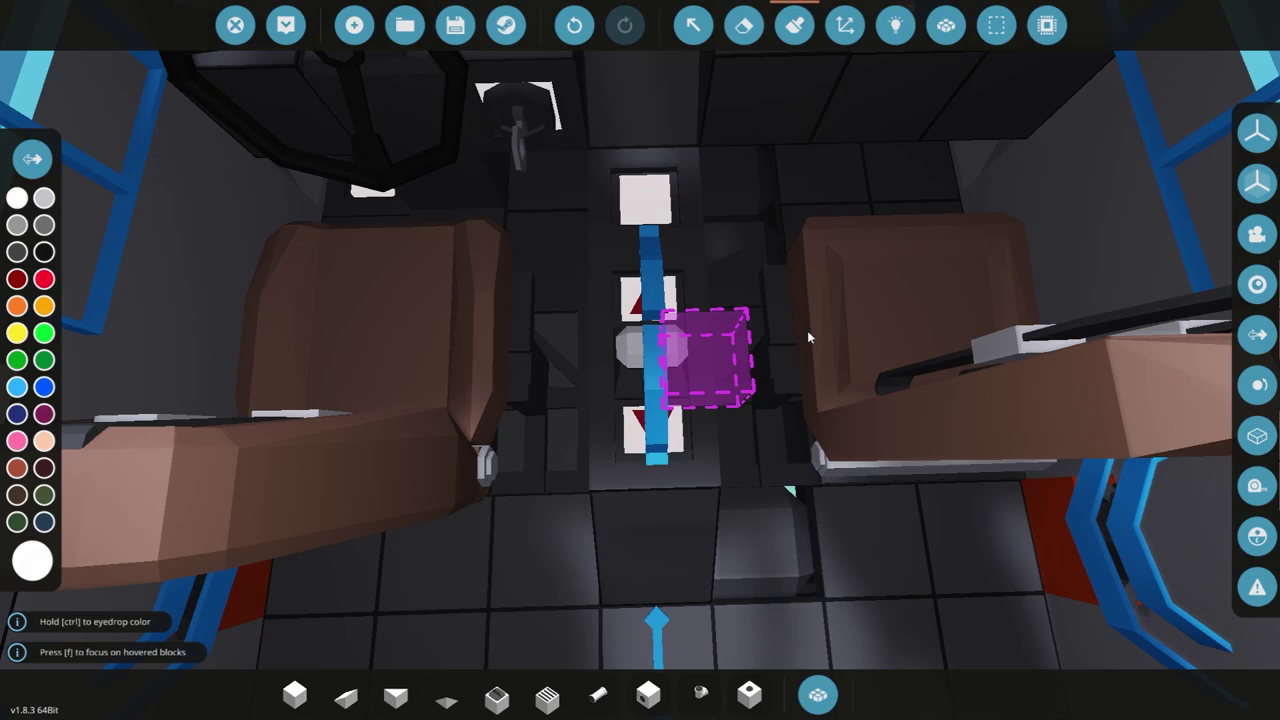
Undo the weight block placements, redo them to compare from outside the pickup, and undo them again
key(ctrl+z)
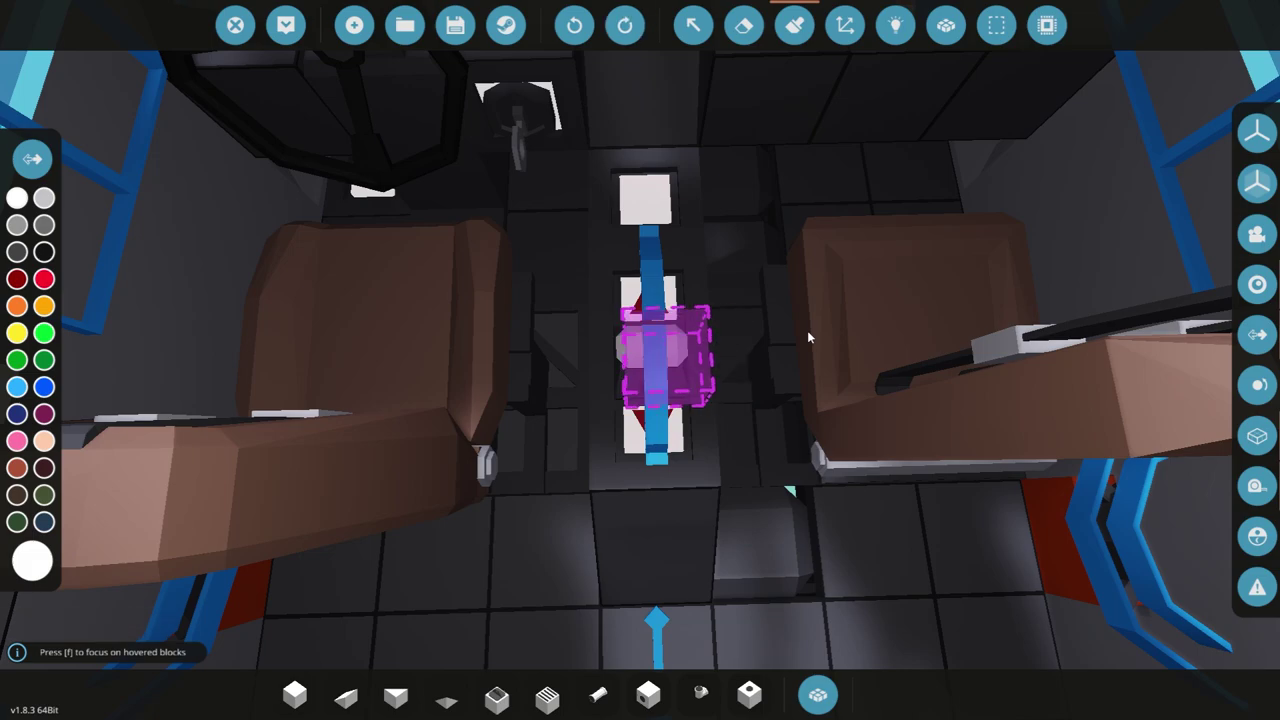
drag(781, 321, 770, 321)
scroll(770, 321, down, 5)
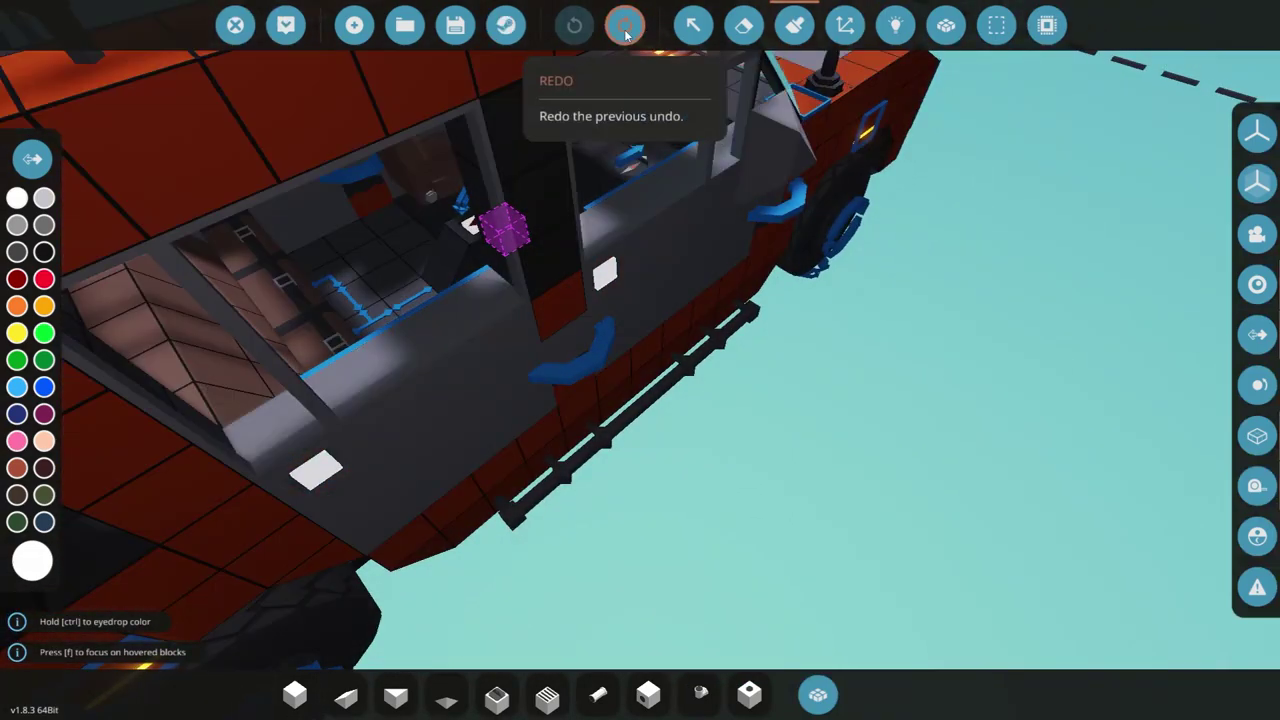
click(626, 34)
click(626, 34)
click(626, 34)
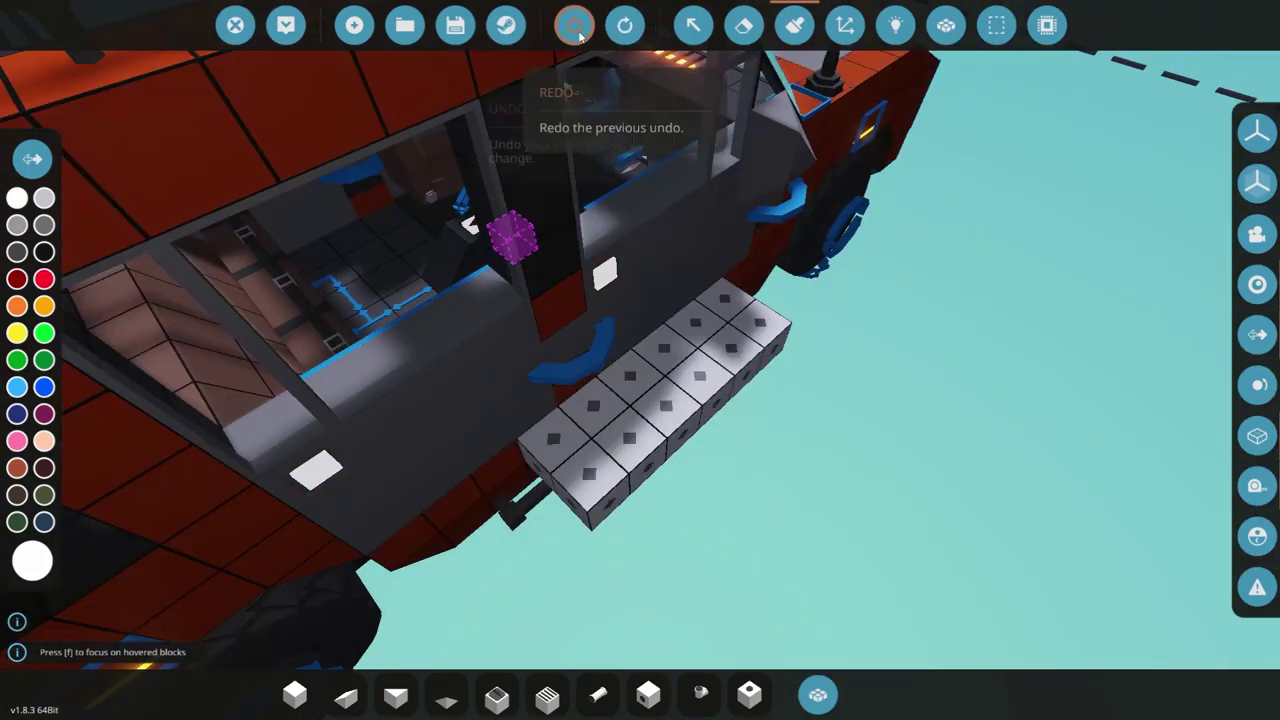
click(574, 25)
click(574, 25)
click(574, 25)
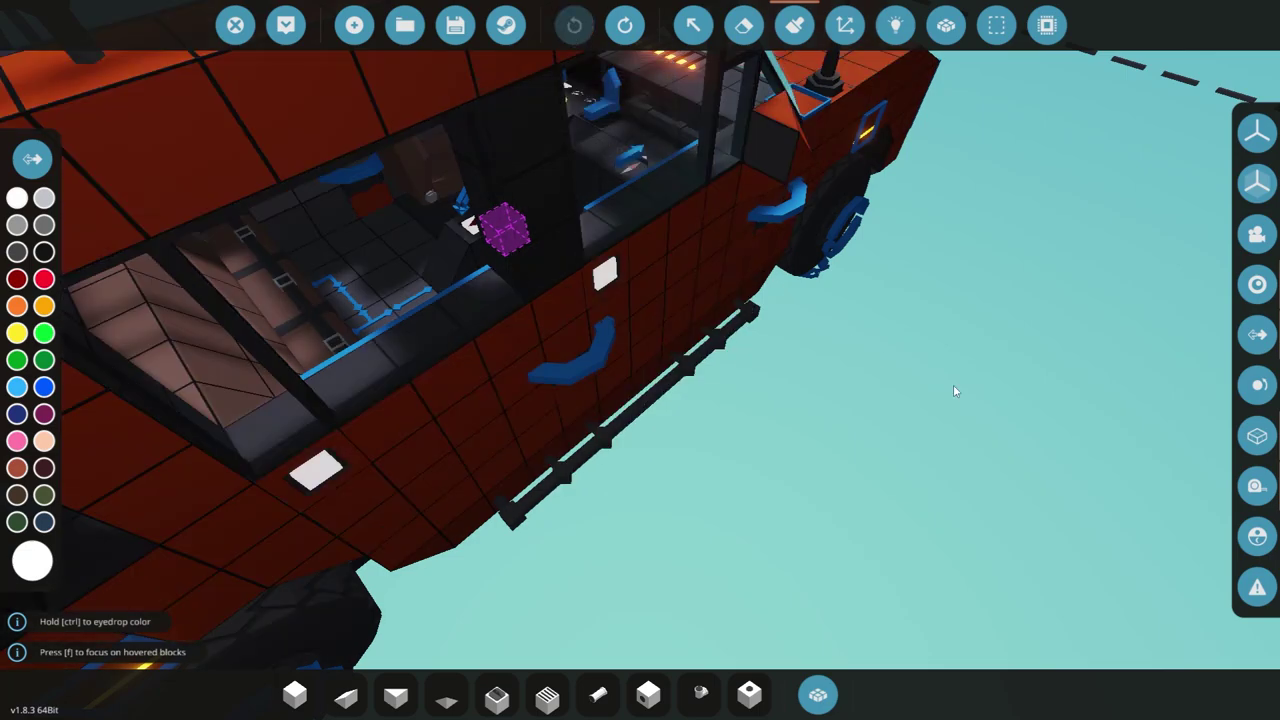
Hide the blue component direction arrows, view the pickup from the front and side, and show the arrows again
click(1256, 341)
key(d)
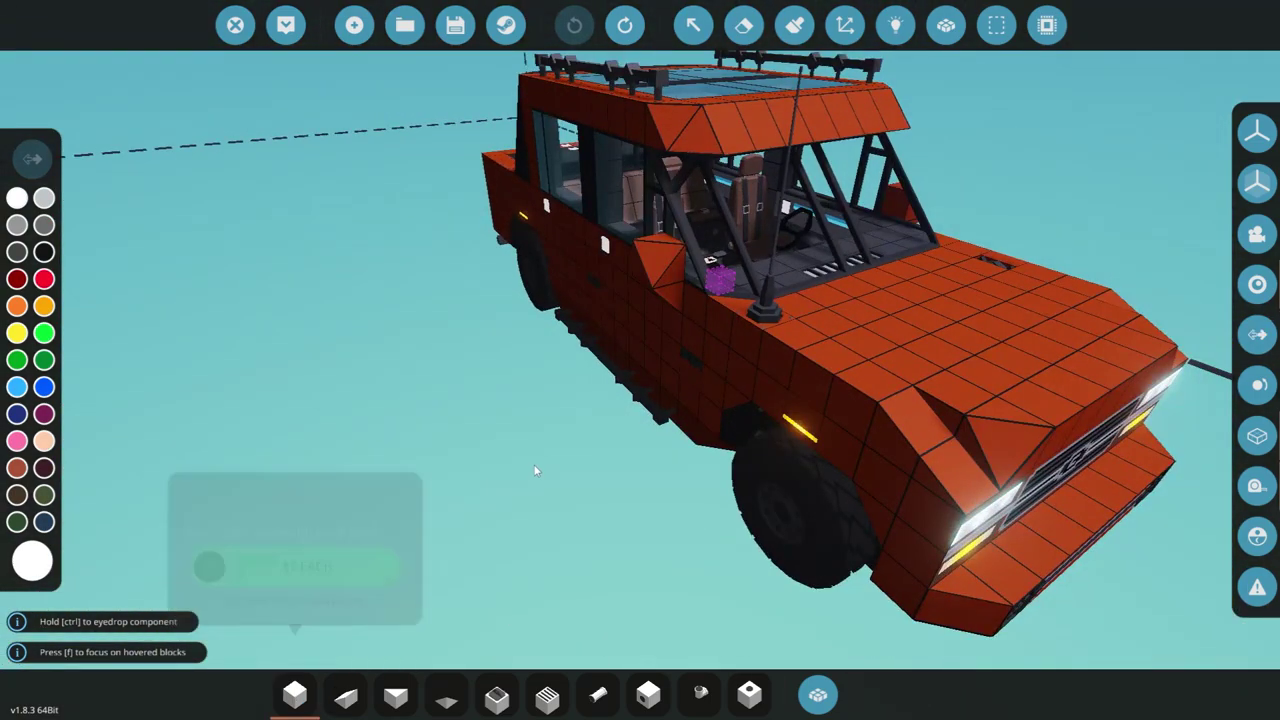
key(a)
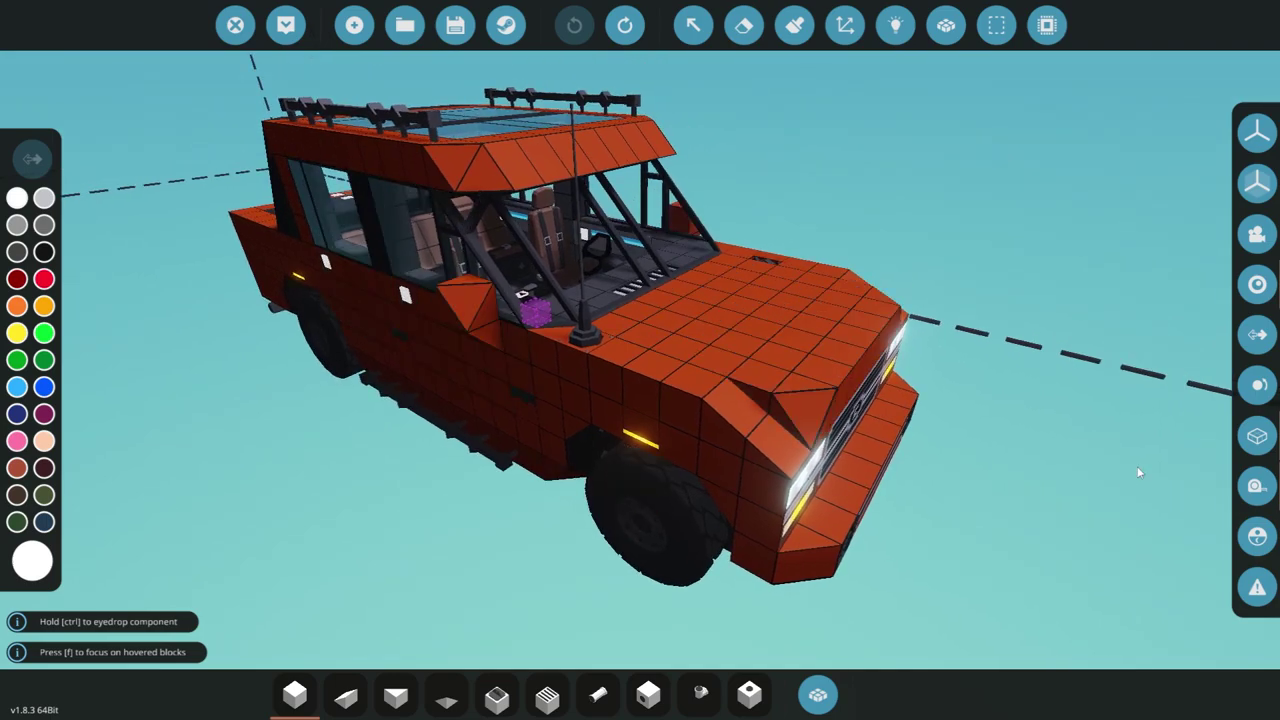
key(a)
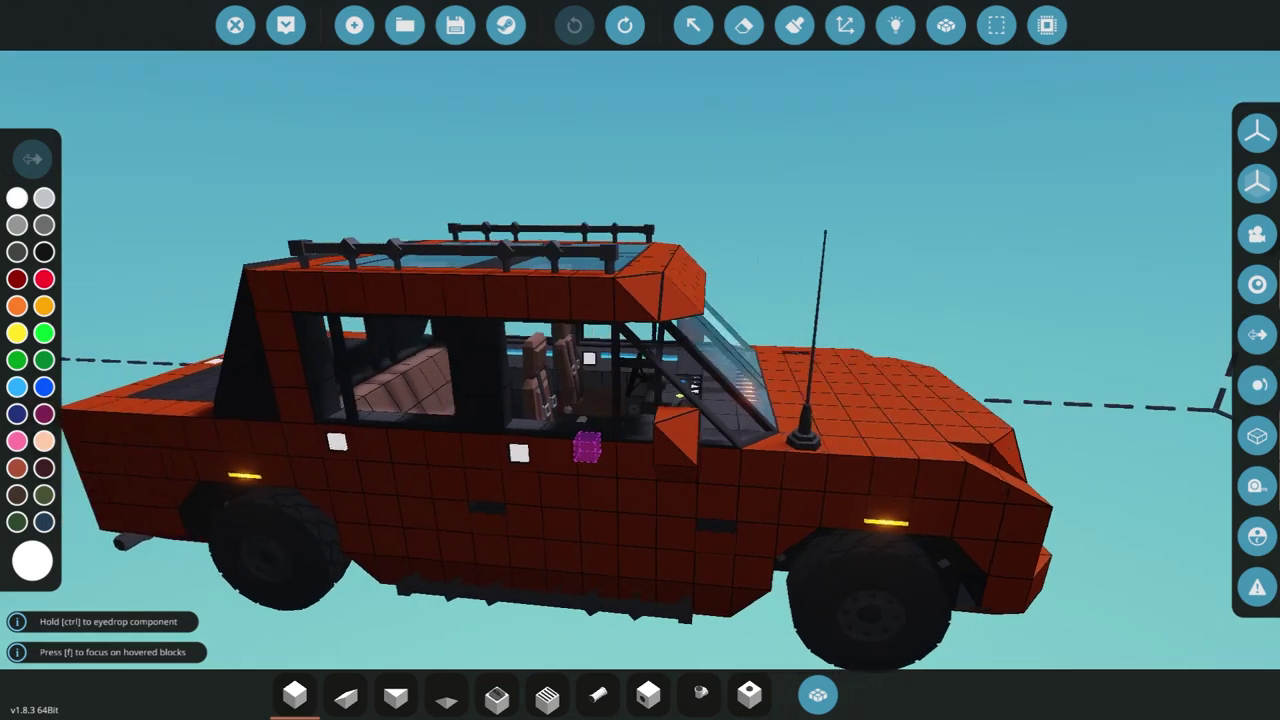
click(1257, 336)
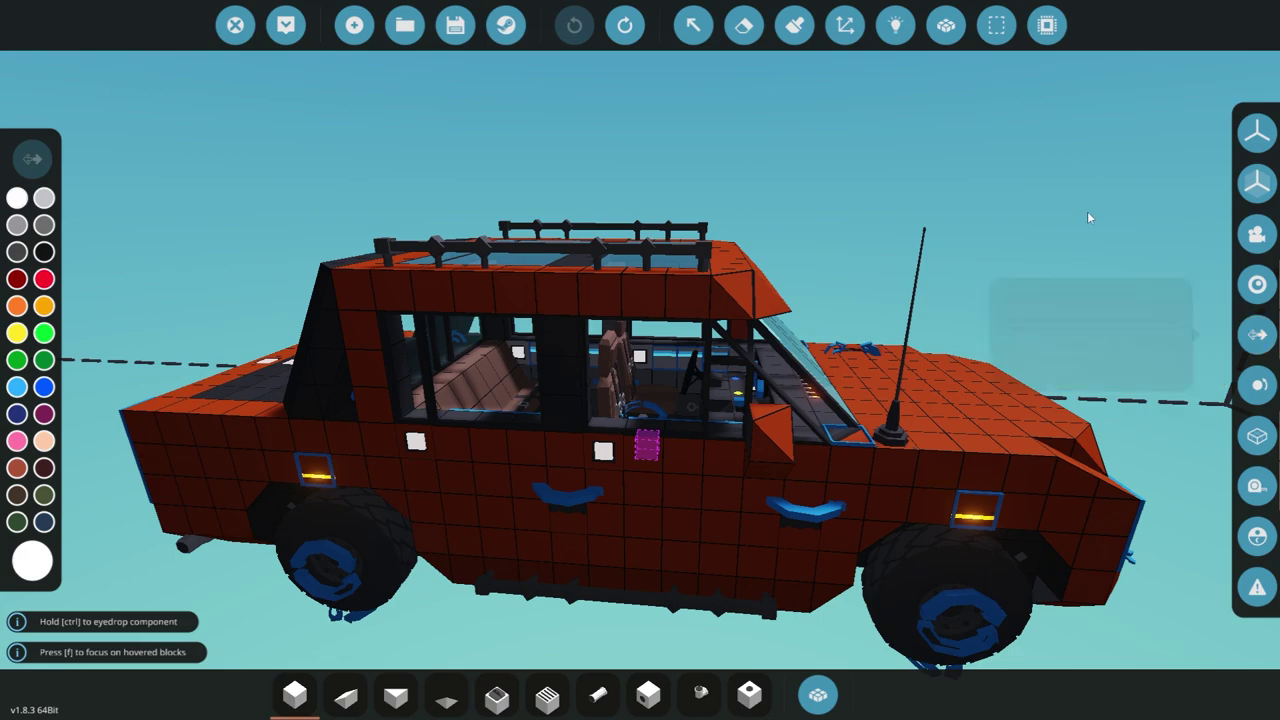
Examine the blue direction arrows on the front wheel and on the enclosed pipes under the pickup
key(w)
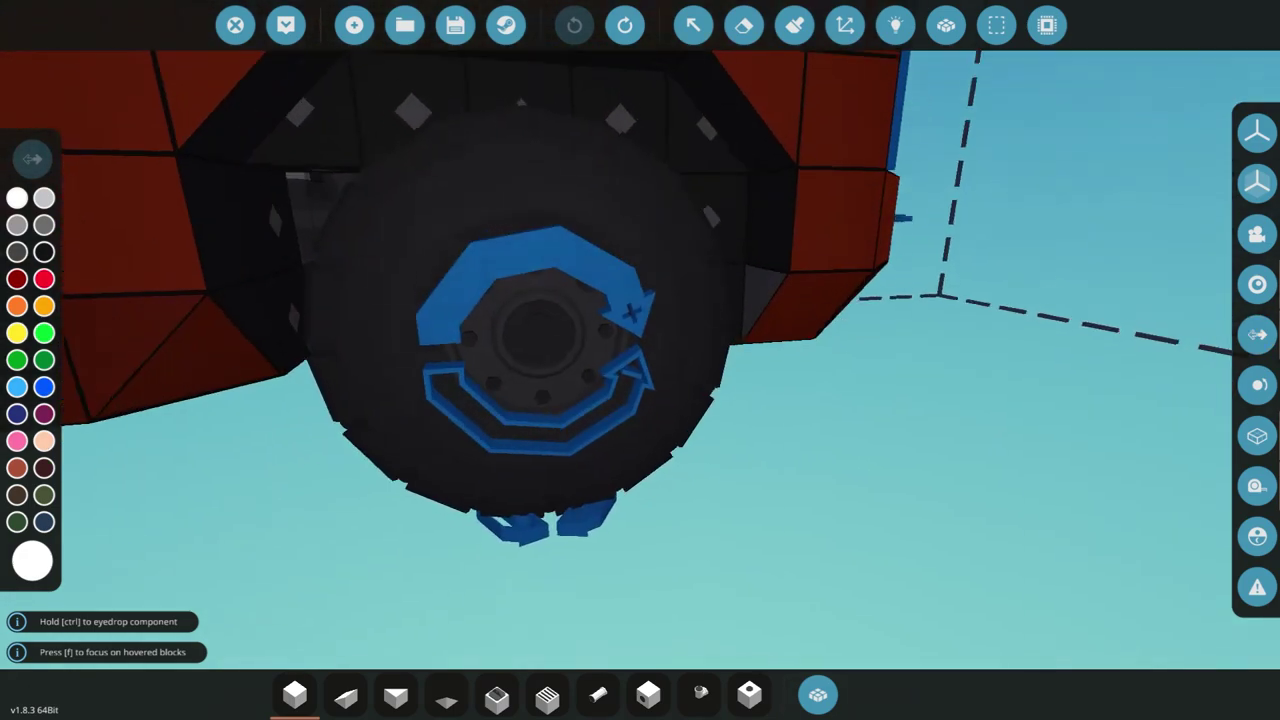
key(s)
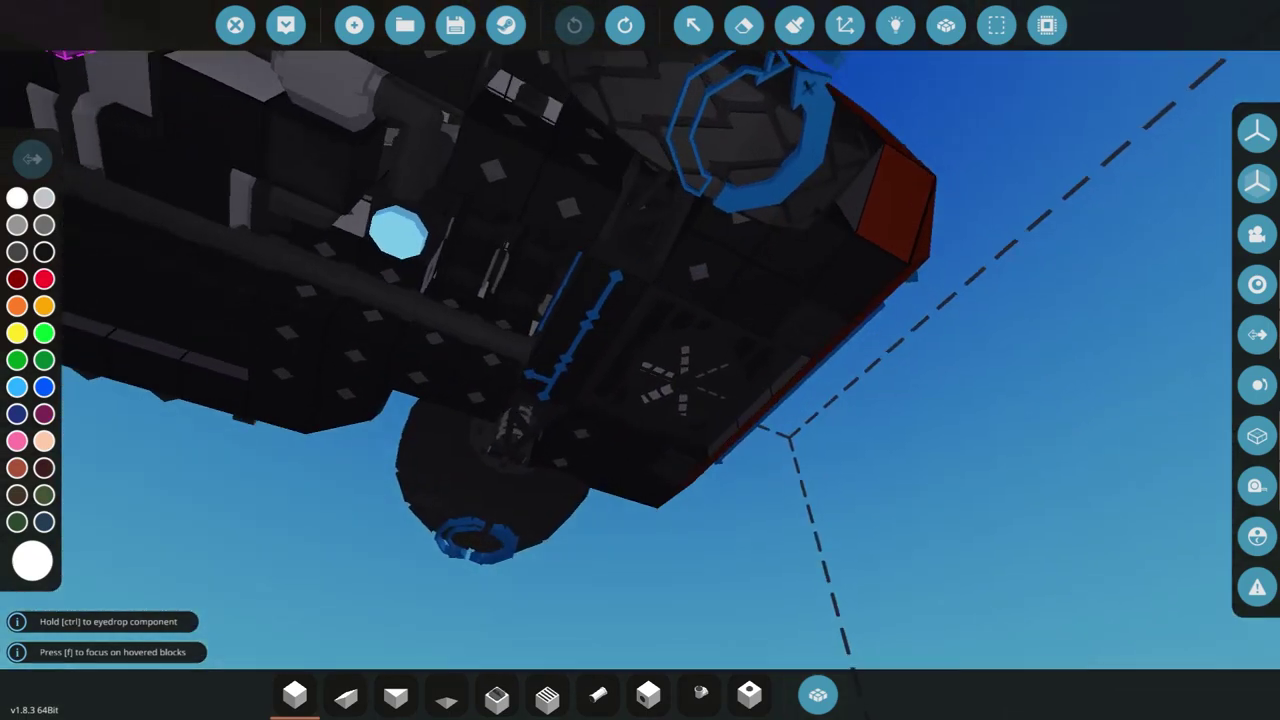
key(w)
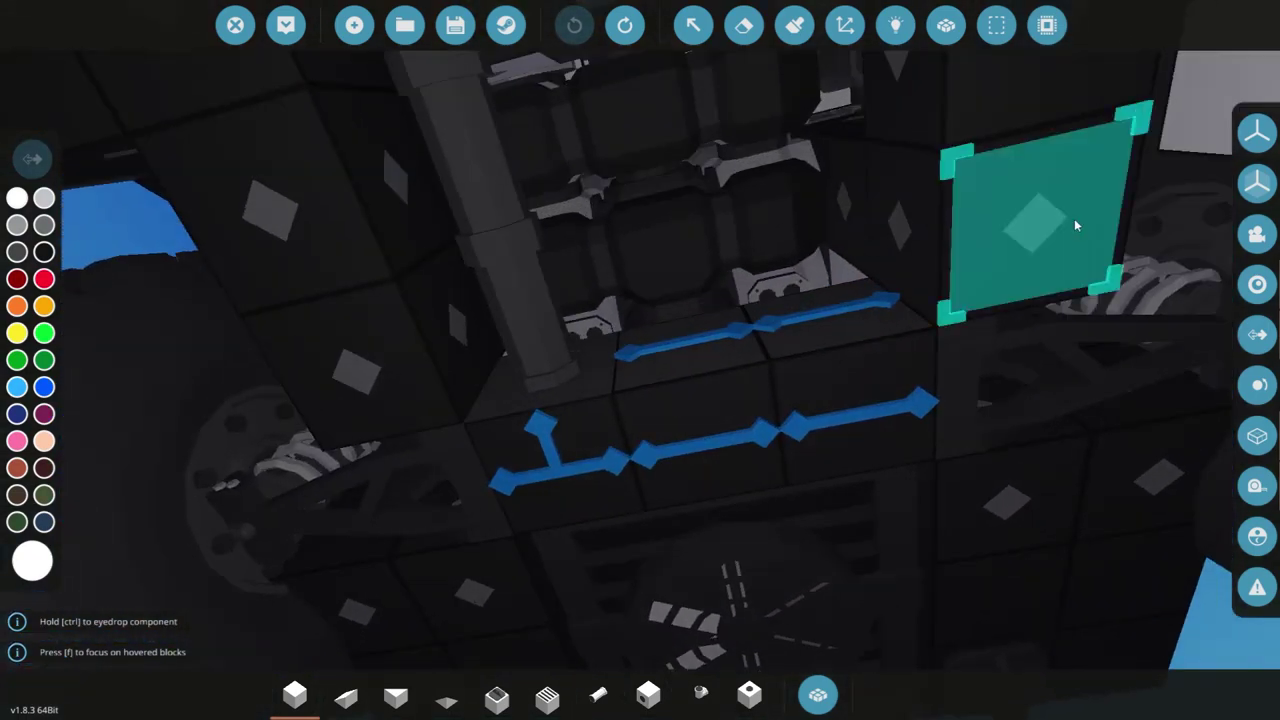
View the details of the enclosed straight and angled pipes, and search the component inventory for "pipe"
ctrl+click(706, 400)
click(668, 702)
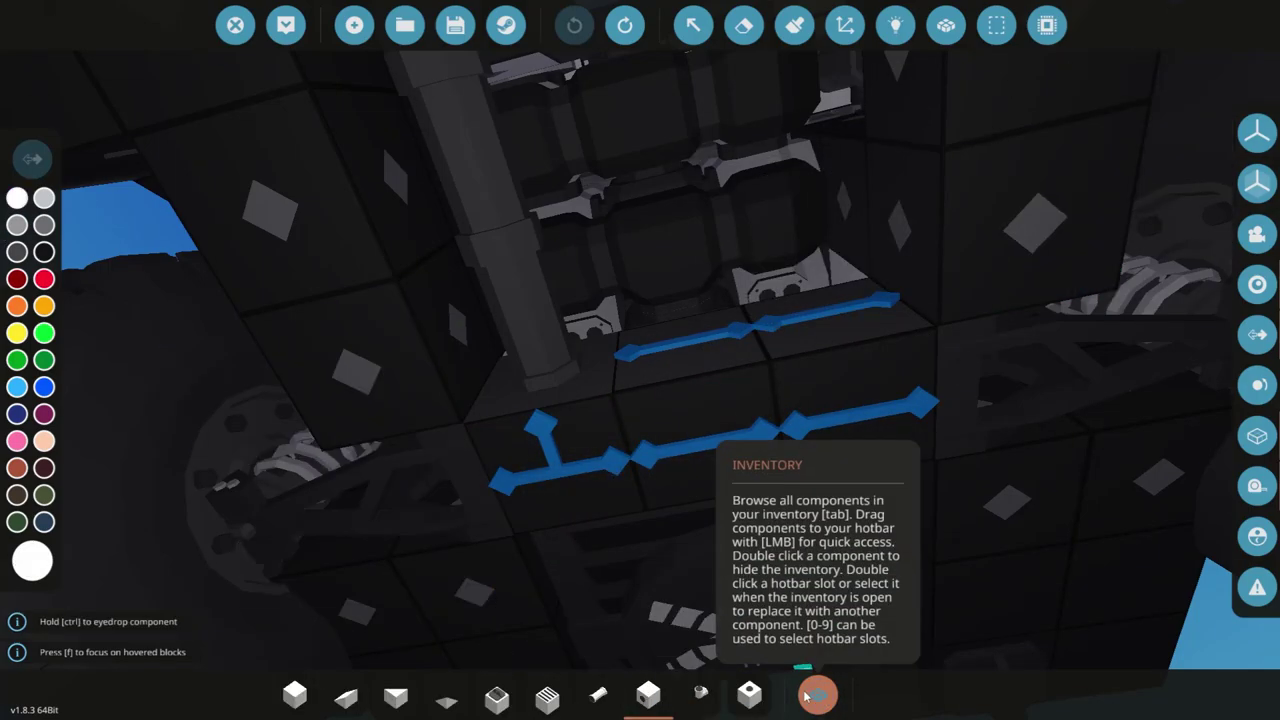
double_click(700, 692)
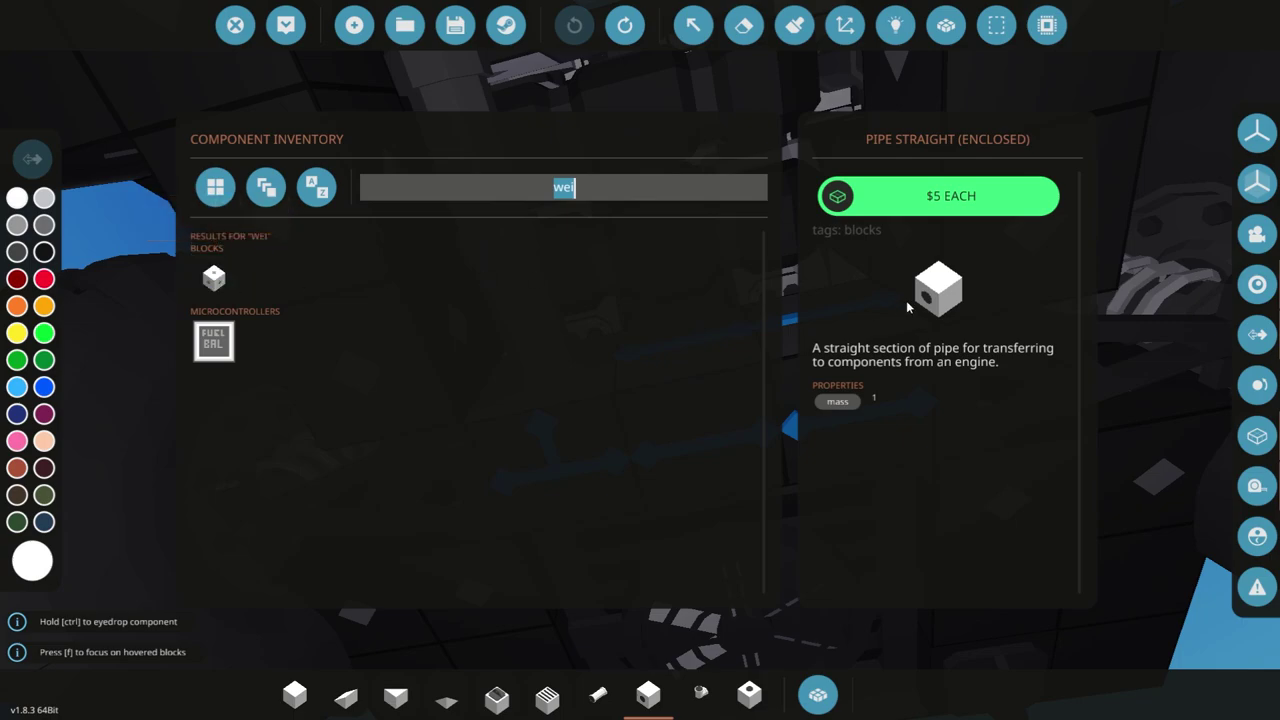
click(818, 695)
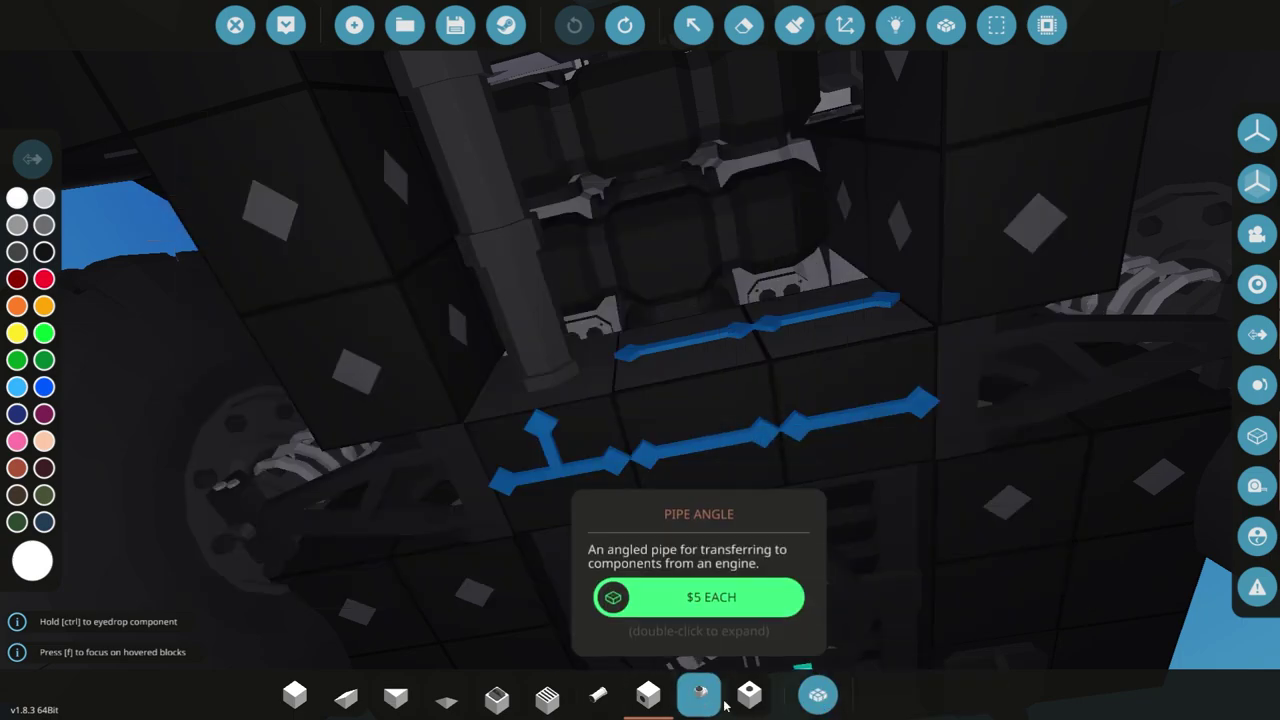
double_click(768, 708)
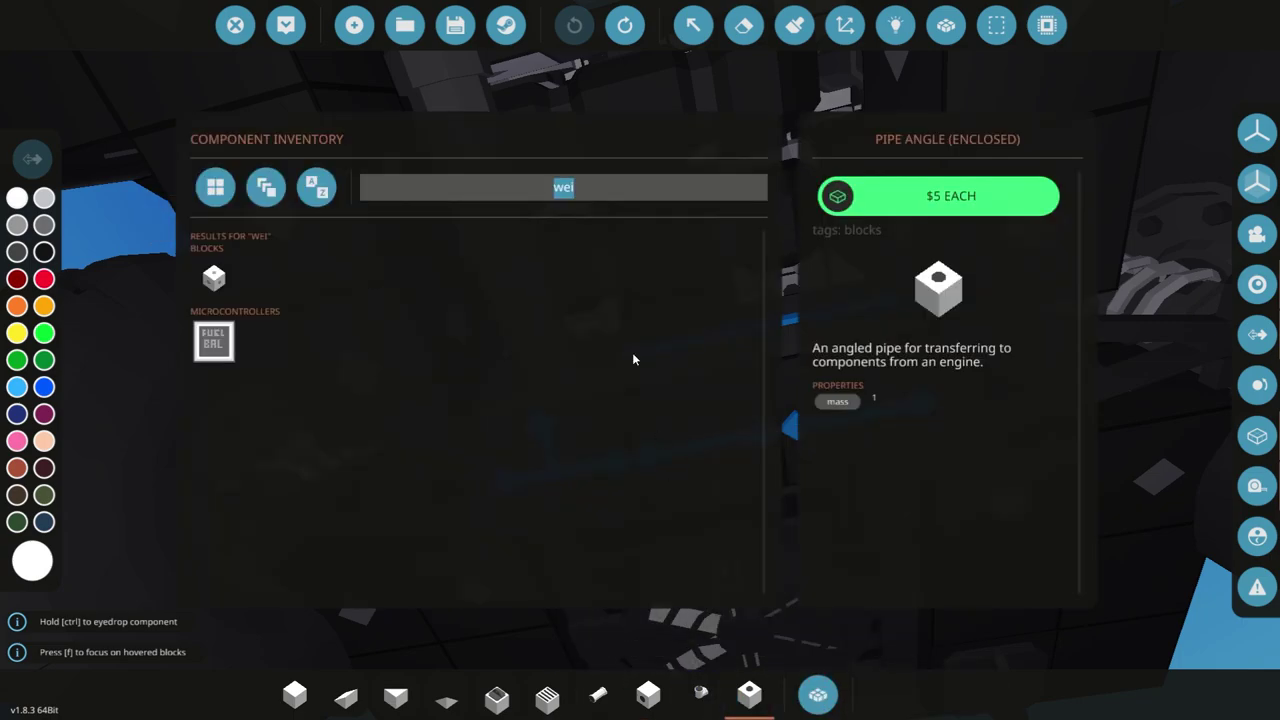
text(pipe)
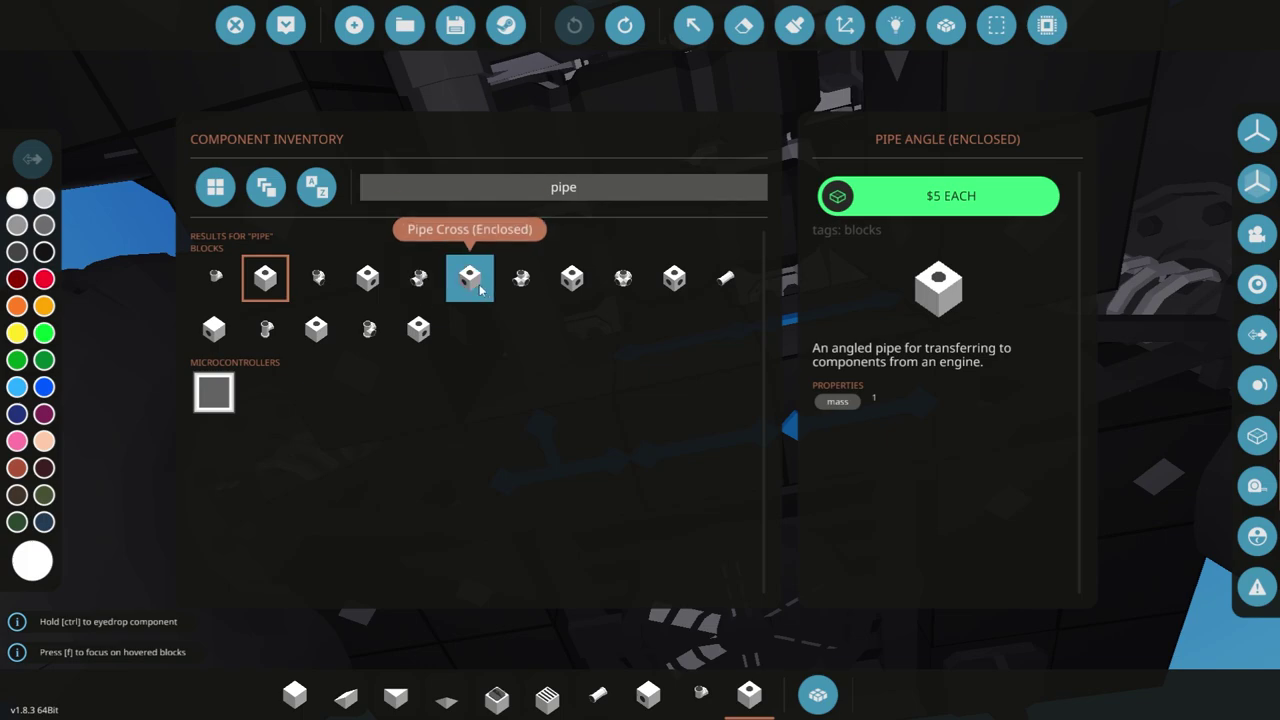
click(817, 694)
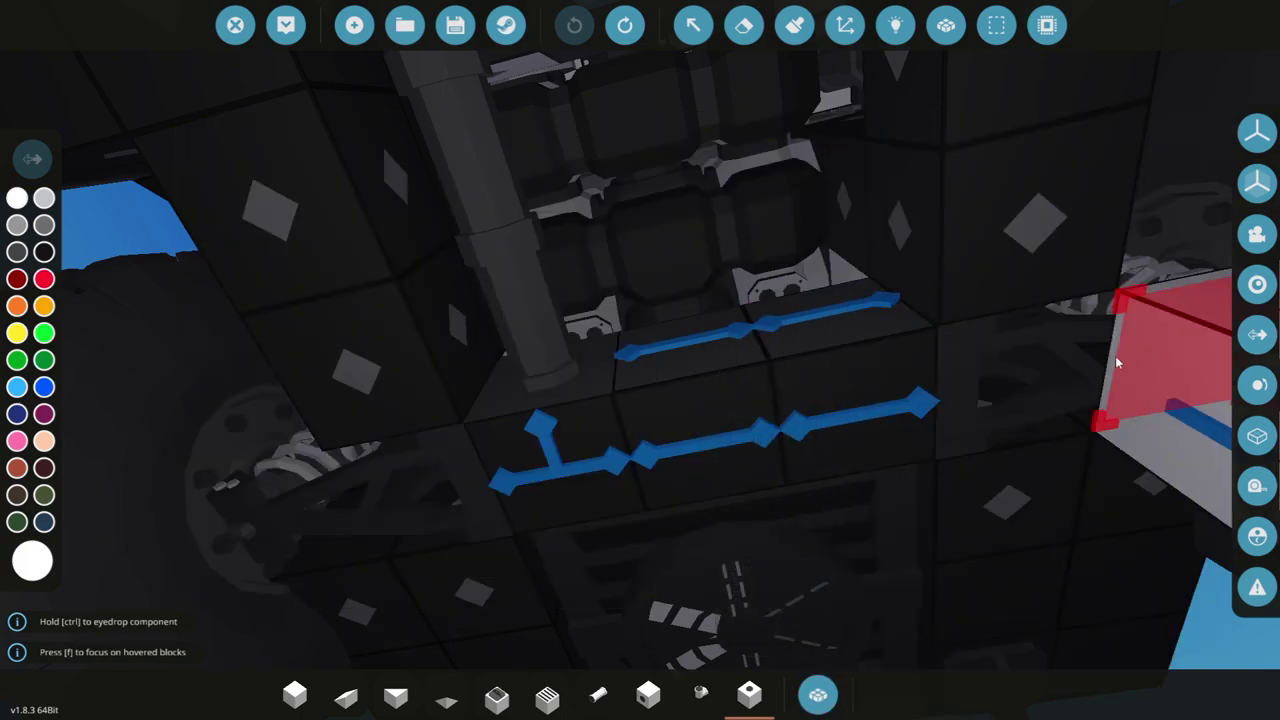
drag(971, 323, 1003, 316)
key(s)
click(895, 25)
click(895, 25)
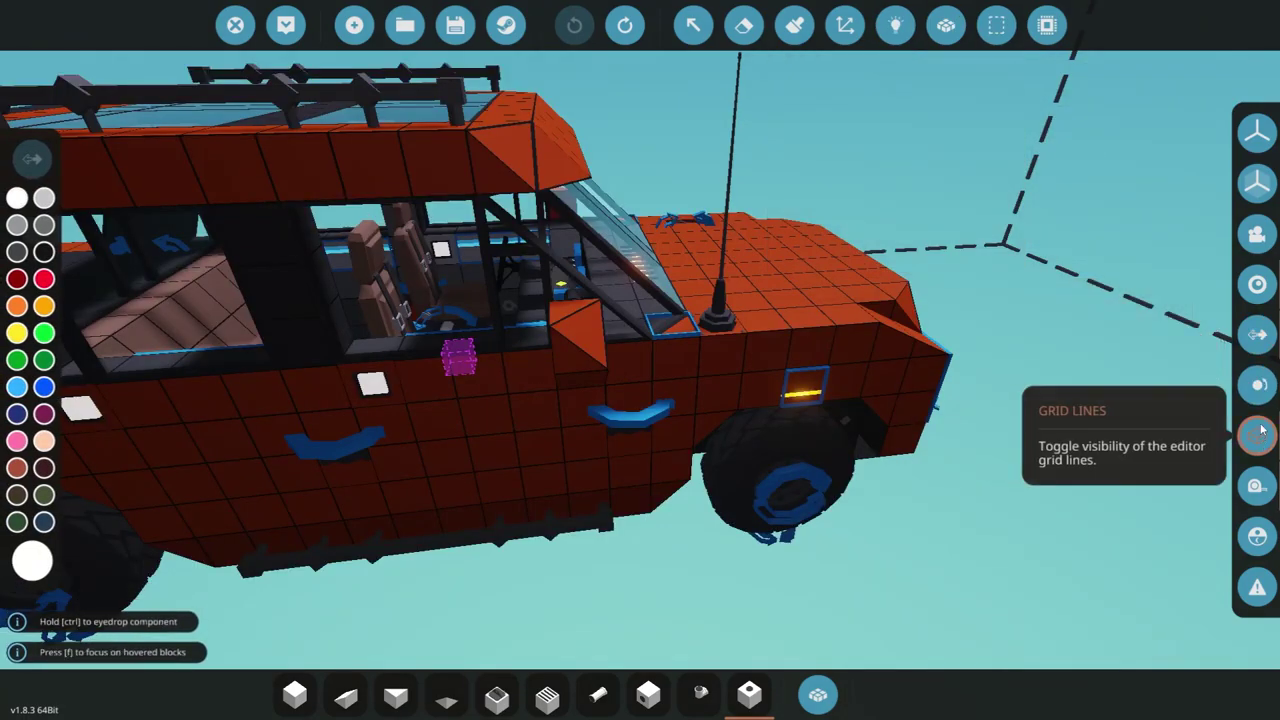
Eyedrop an orange component from the pickup's body, and briefly open the component inventory
mouse_move(963, 273)
mouse_down()
mouse_move(1010, 305)
mouse_move(990, 325)
mouse_move(1000, 322)
mouse_move(951, 273)
mouse_move(621, 347)
mouse_up()
key(w)
key(s)
ctrl+click(618, 350)
click(829, 704)
click(829, 704)
Preview the slatted component in orange, and the basic block and the recessed block in white, on the pickup's rear side panel
key(s)
drag(831, 571, 1270, 370)
key(a)
key(s)
key(a)
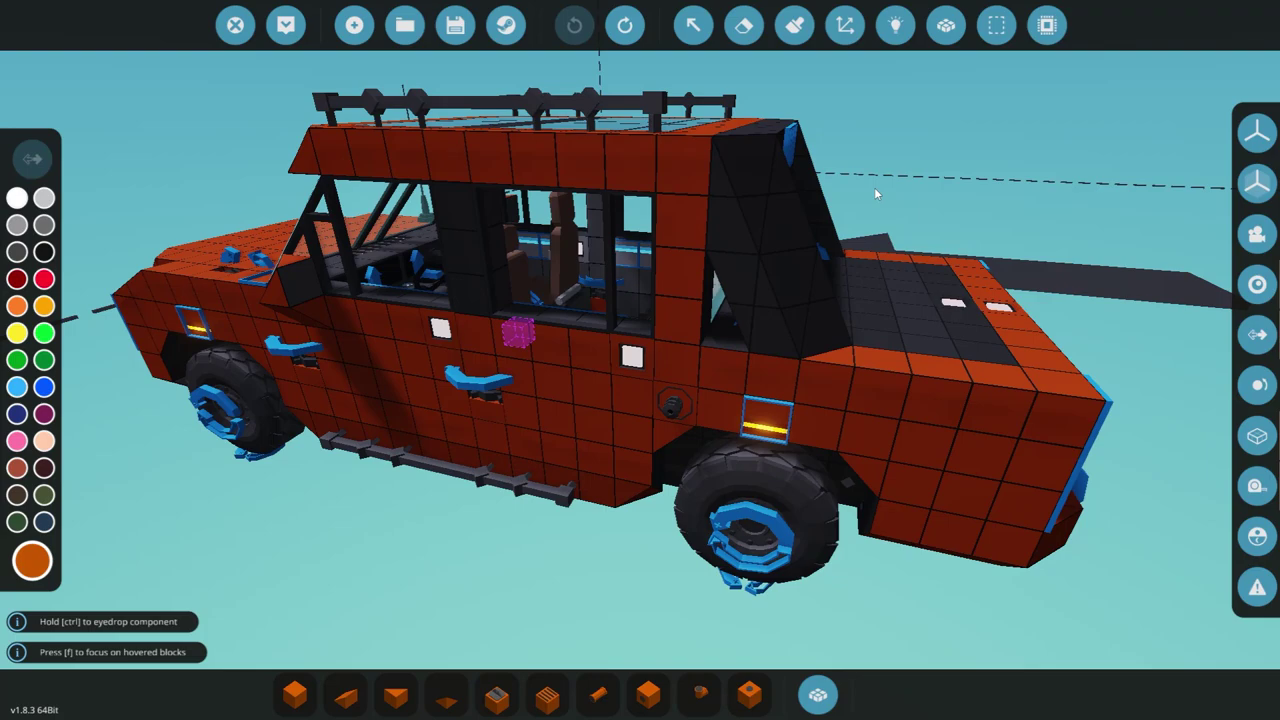
click(547, 694)
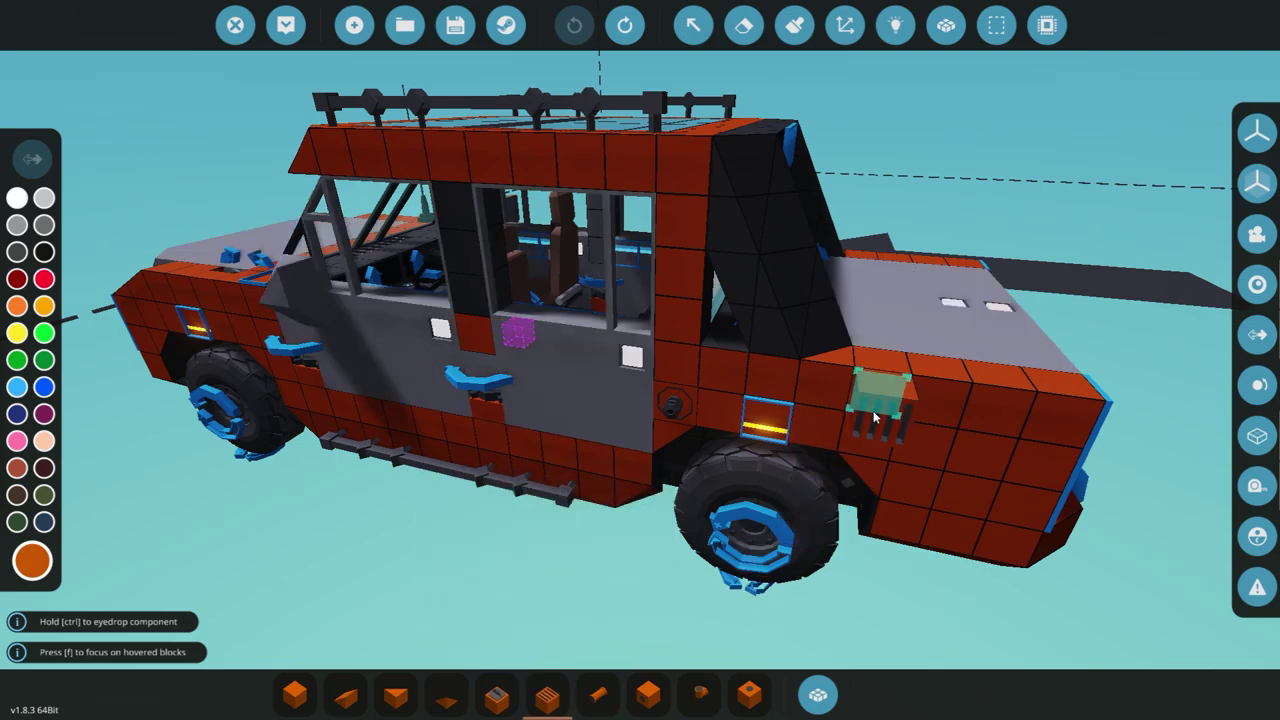
click(295, 694)
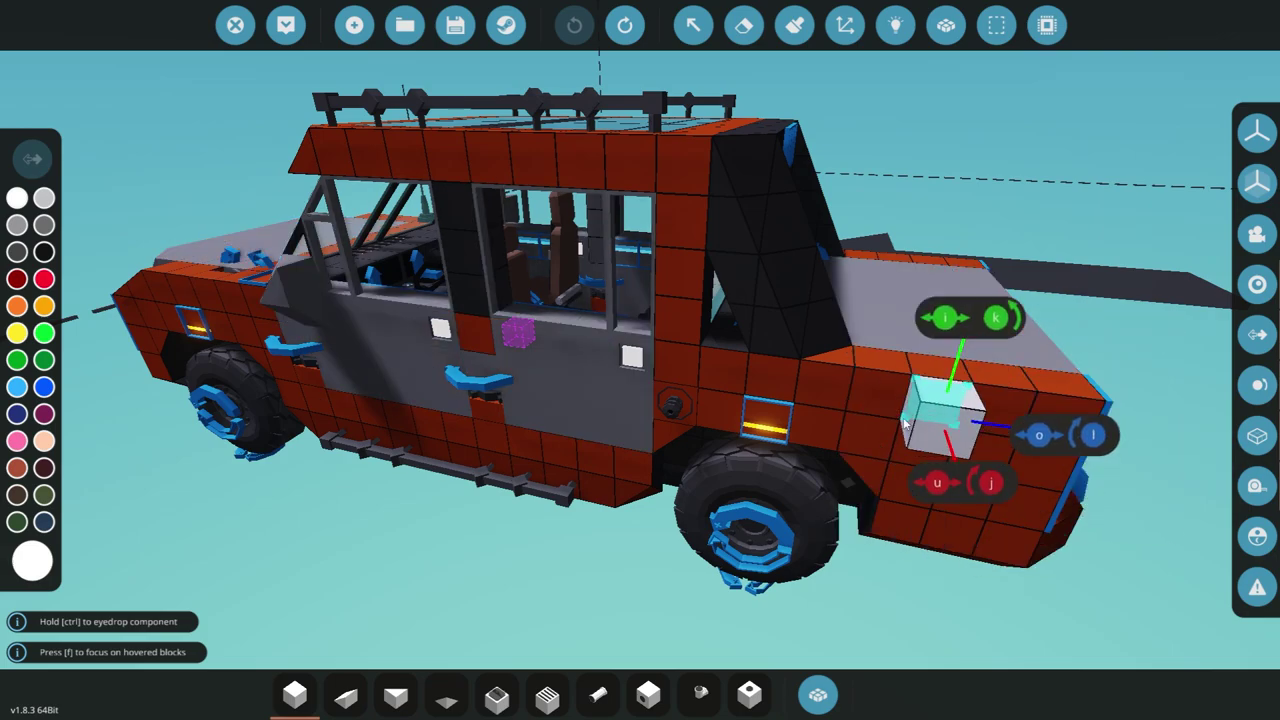
click(503, 700)
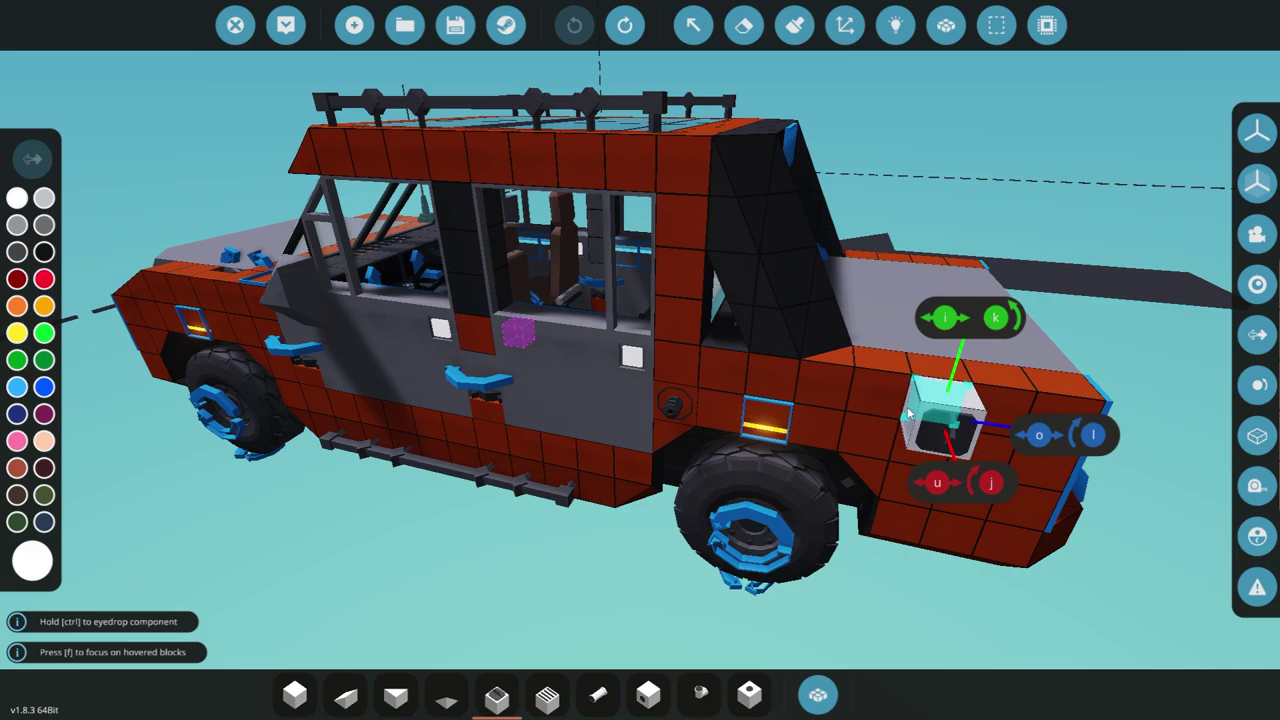
Look up the Pipe T-Piece Corner in the component inventory and return to the pickup
click(818, 694)
click(369, 328)
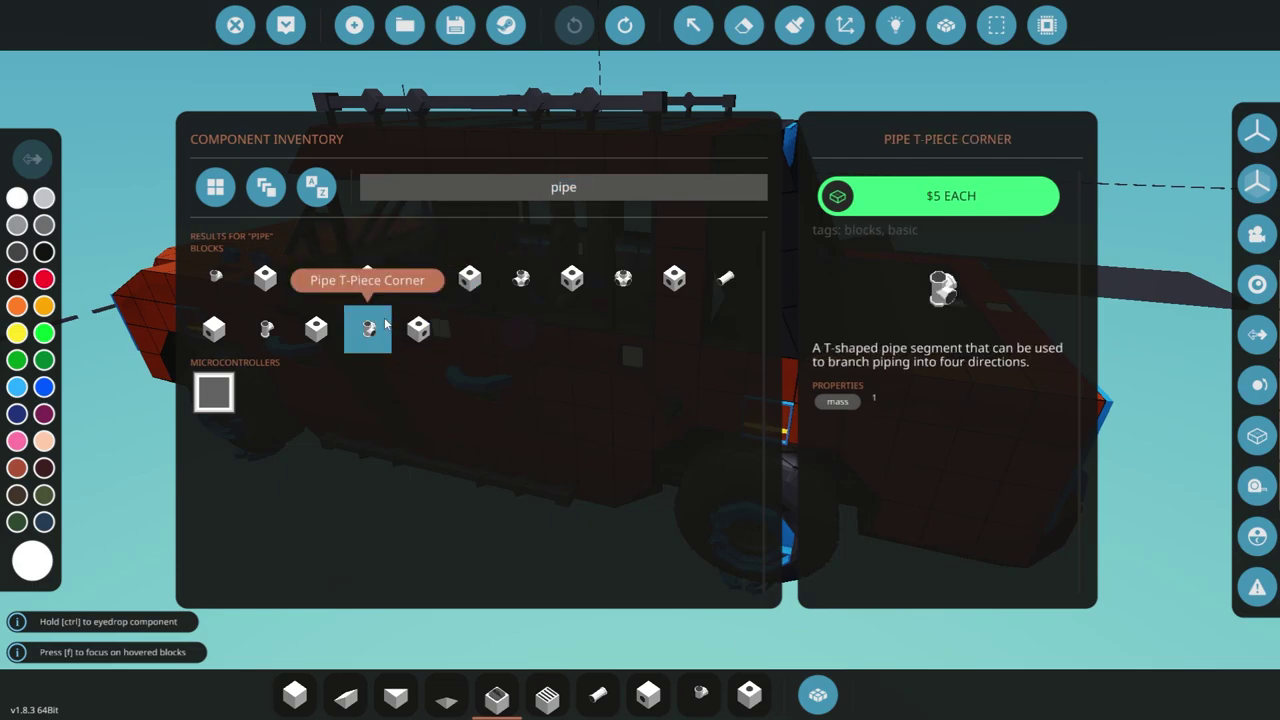
click(818, 694)
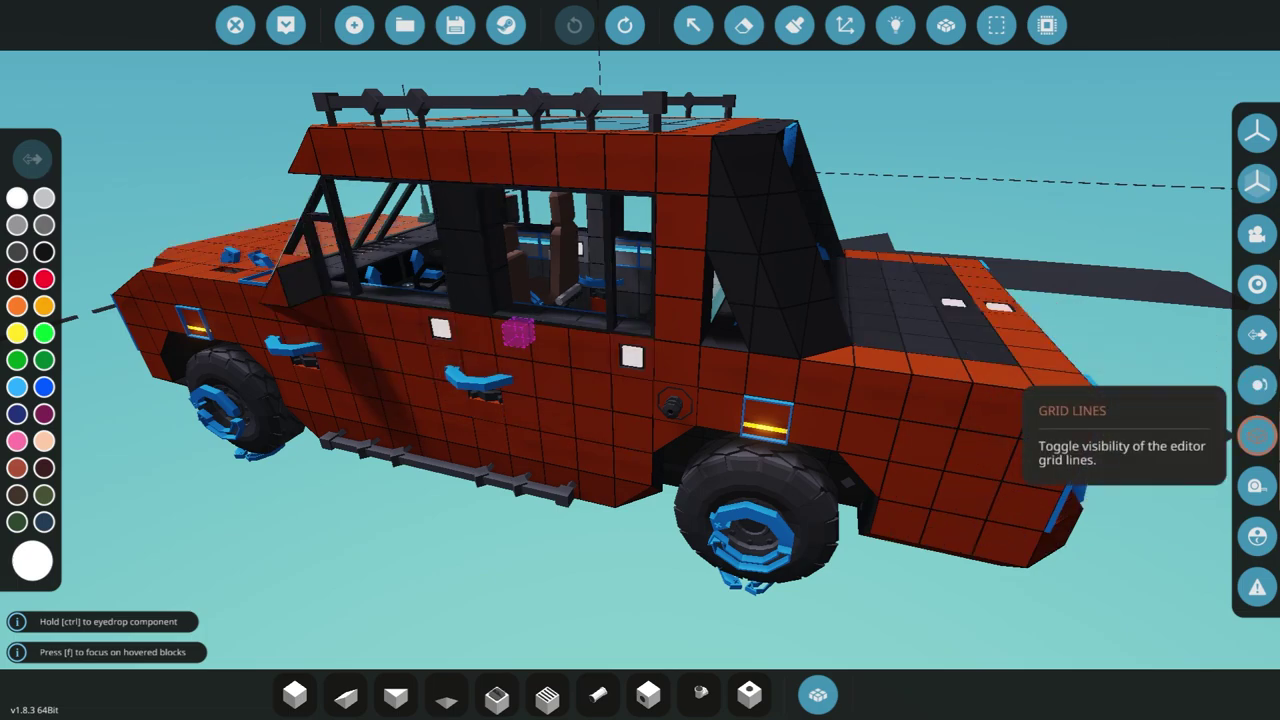
Turn the editor grid lines off, view the pickup from its front and rear, and turn them back on
click(1265, 440)
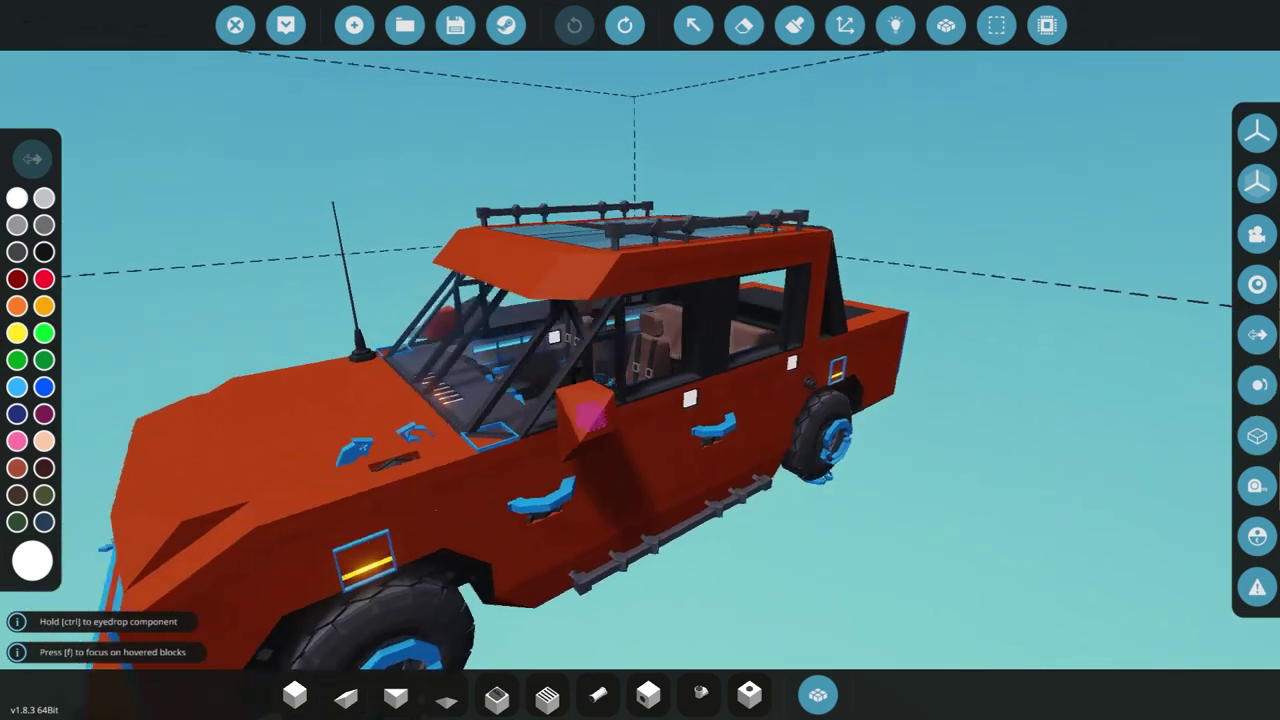
scroll(798, 564, up, 2)
drag(803, 551, 1100, 270)
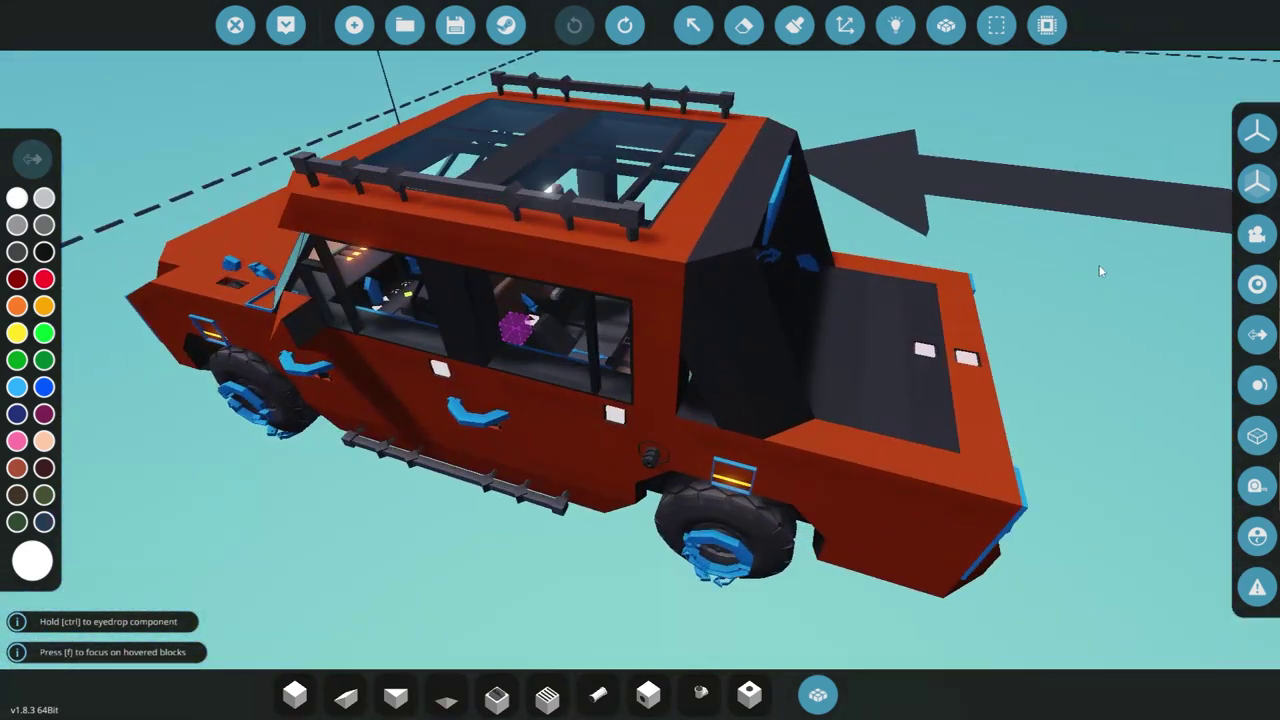
key(d)
click(1254, 440)
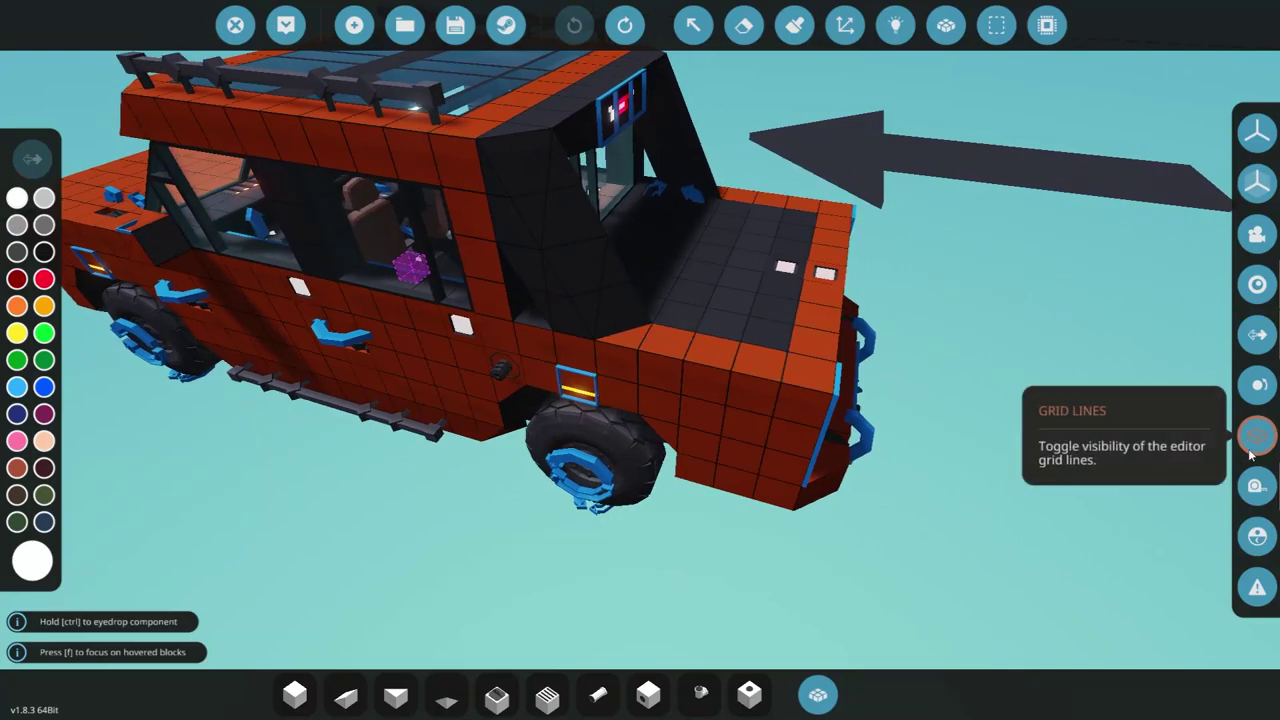
Compare the pickup's bed and tailgate with the grid lines shown and hidden
key(w)
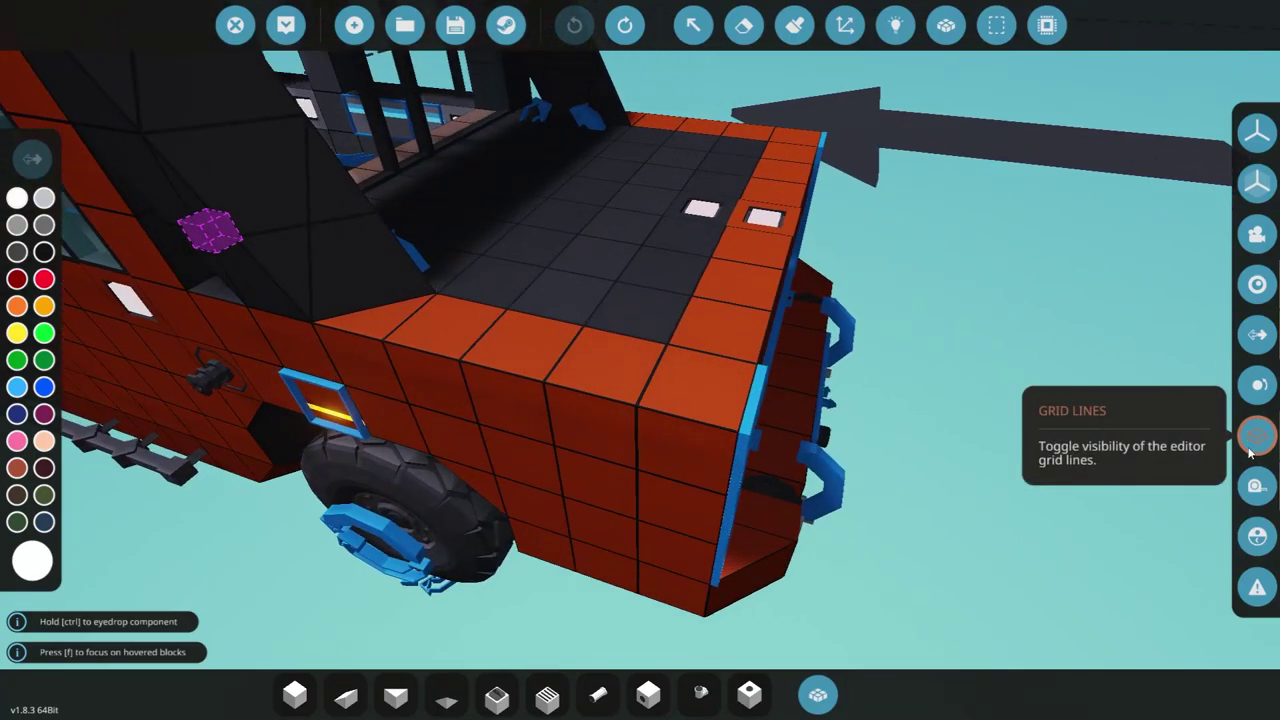
key(s)
drag(1120, 440, 800, 400)
key(s)
key(w)
key(w)
key(s)
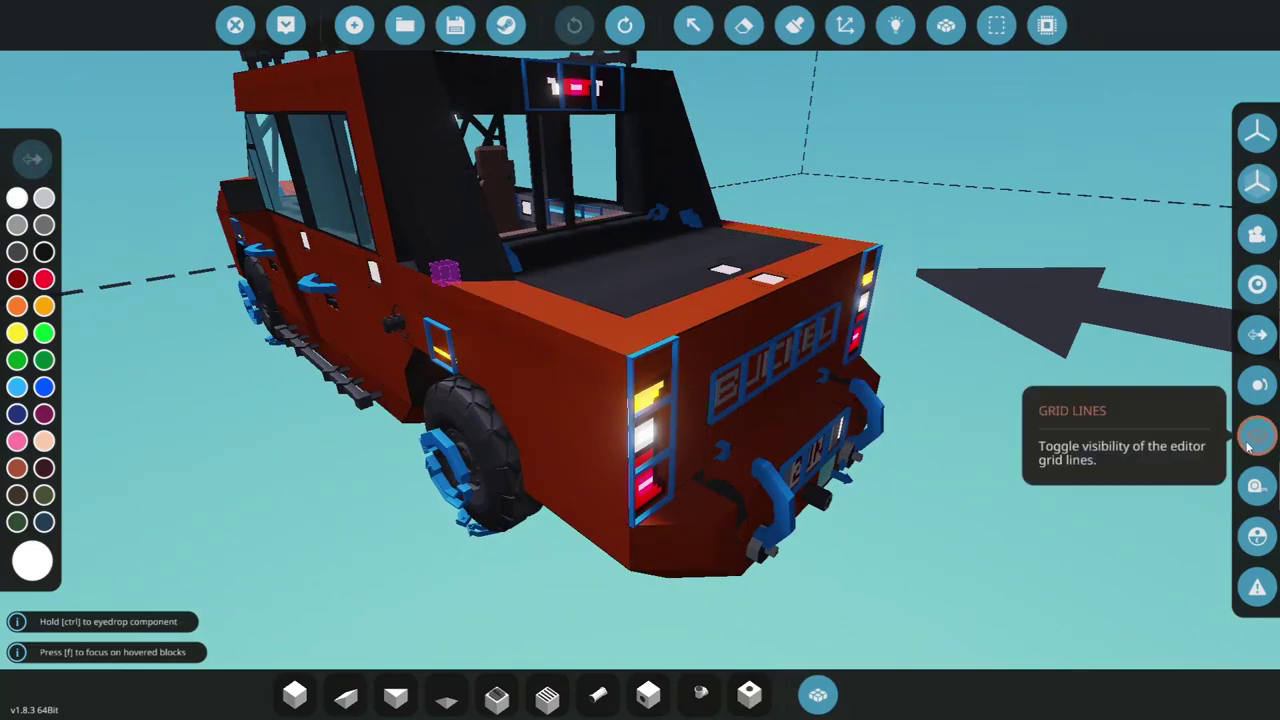
Turn the editor grid lines back on
click(1256, 438)
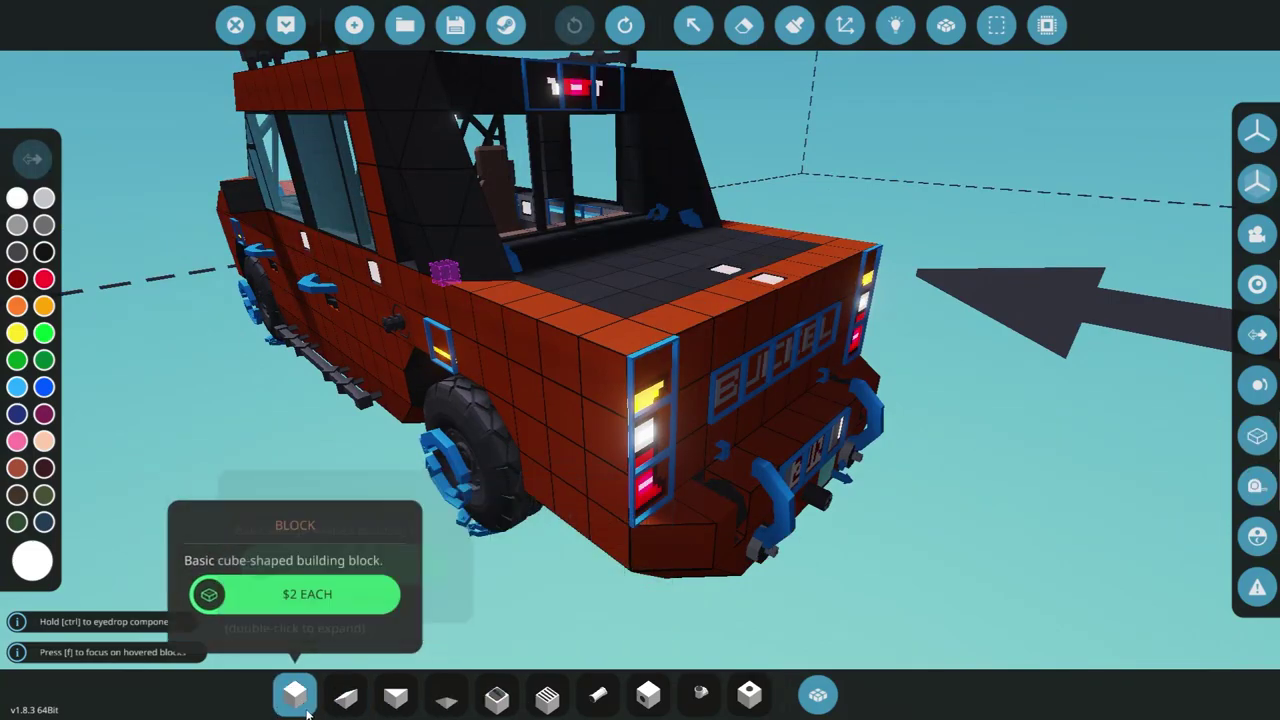
Try a one-block-wide row of nine white basic blocks across the pickup's bed, using the grid lines for counting, and undo it
click(307, 712)
drag(484, 340, 842, 223)
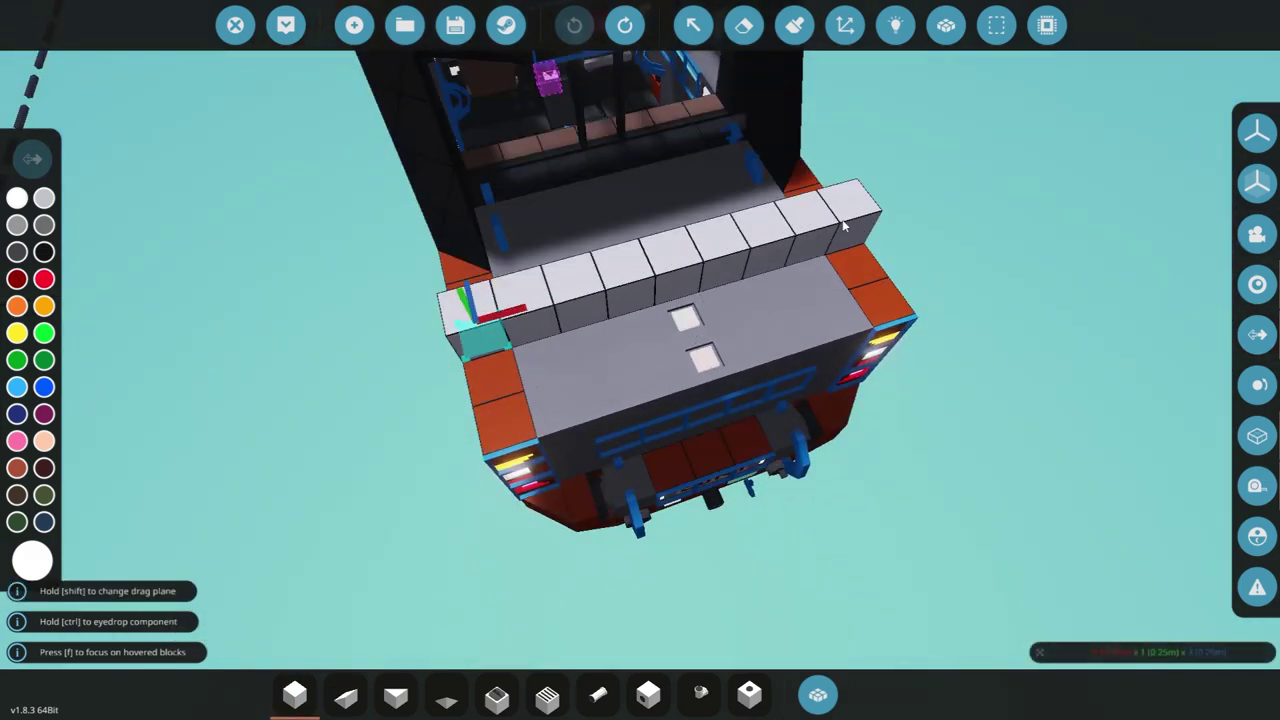
drag(842, 226, 833, 195)
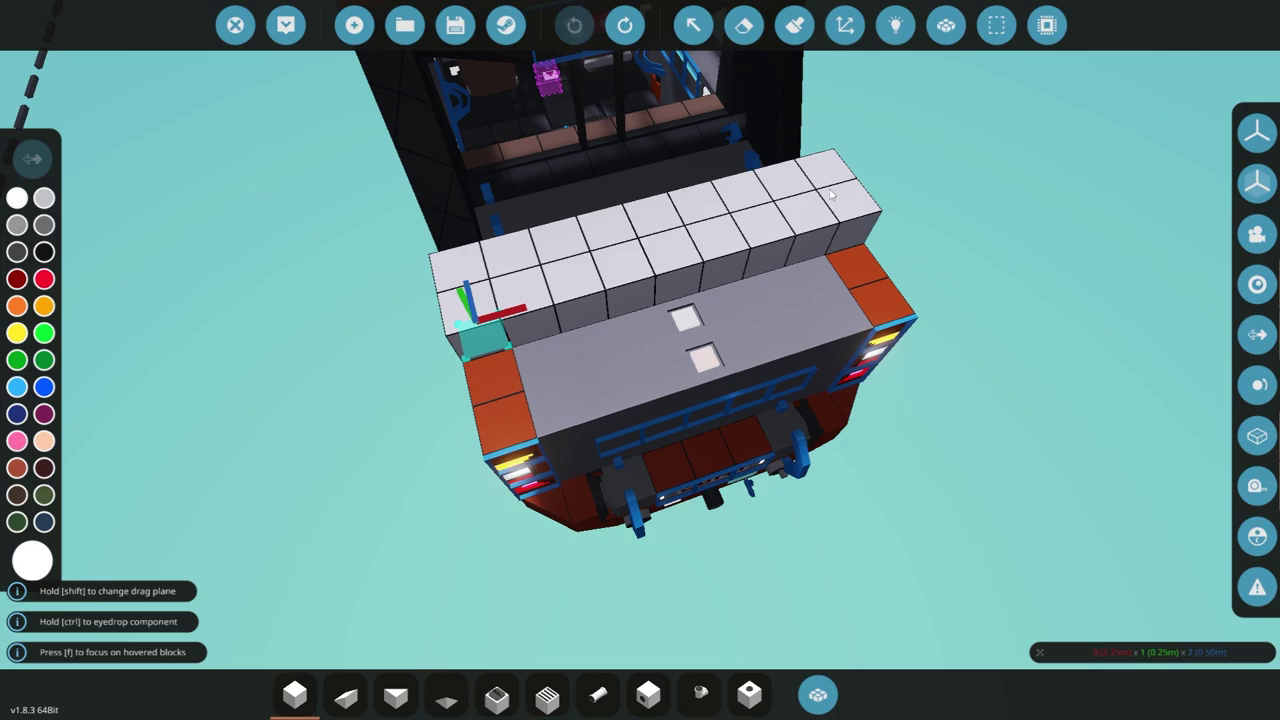
drag(832, 196, 846, 208)
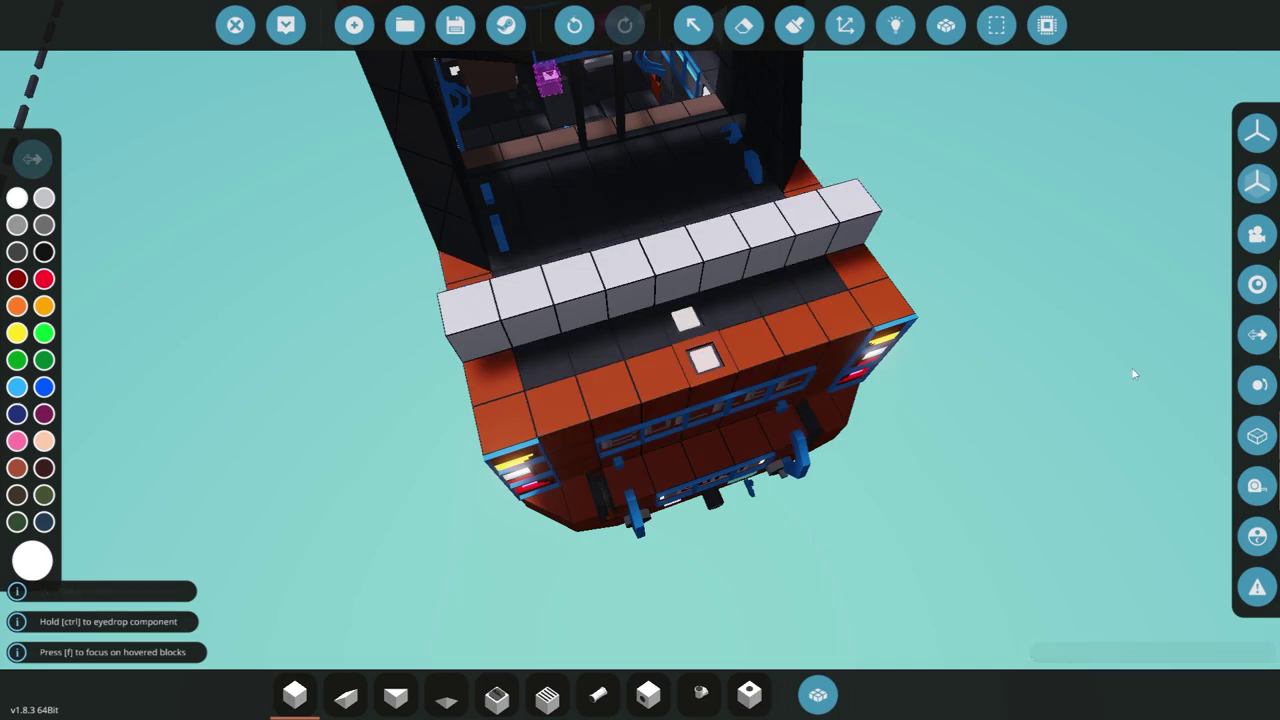
key(ctrl+z)
Preview the world surrounding the workbench around the pickup and hide it again
click(1260, 538)
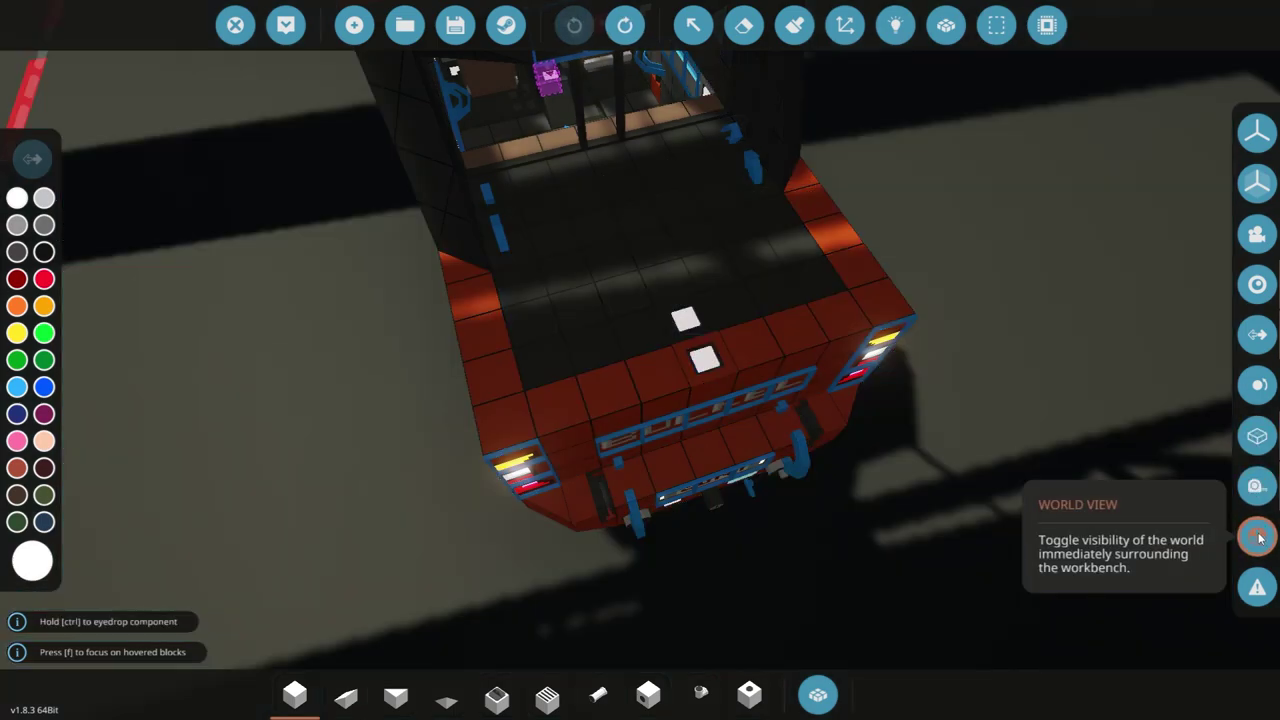
click(1260, 538)
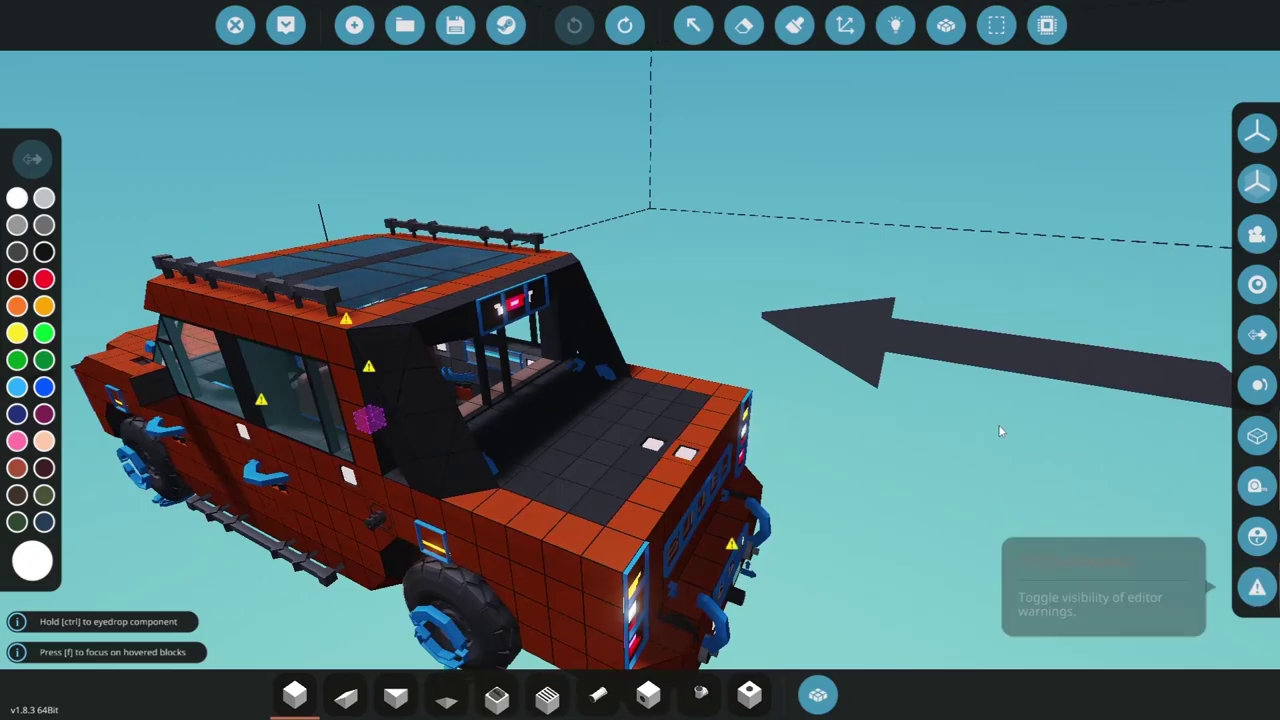
View the editor warnings at the pickup's rear and briefly show its logic connections
key(d)
key(w)
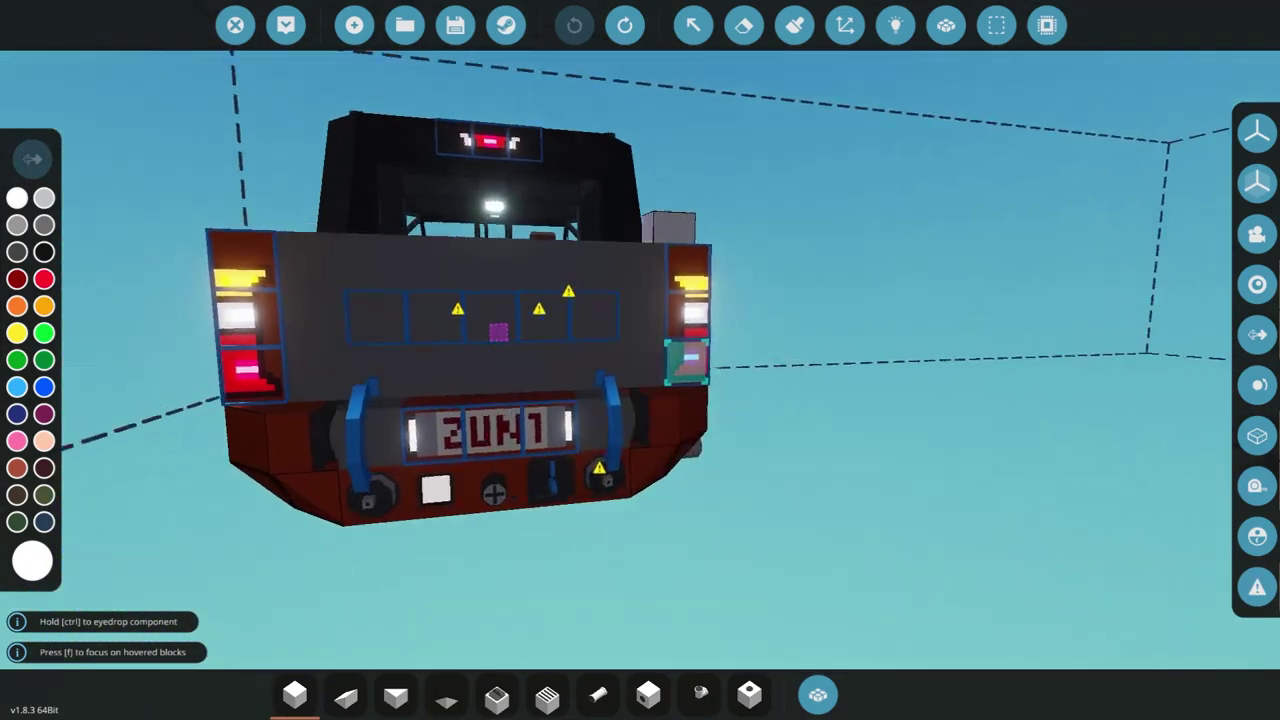
key(w)
click(893, 23)
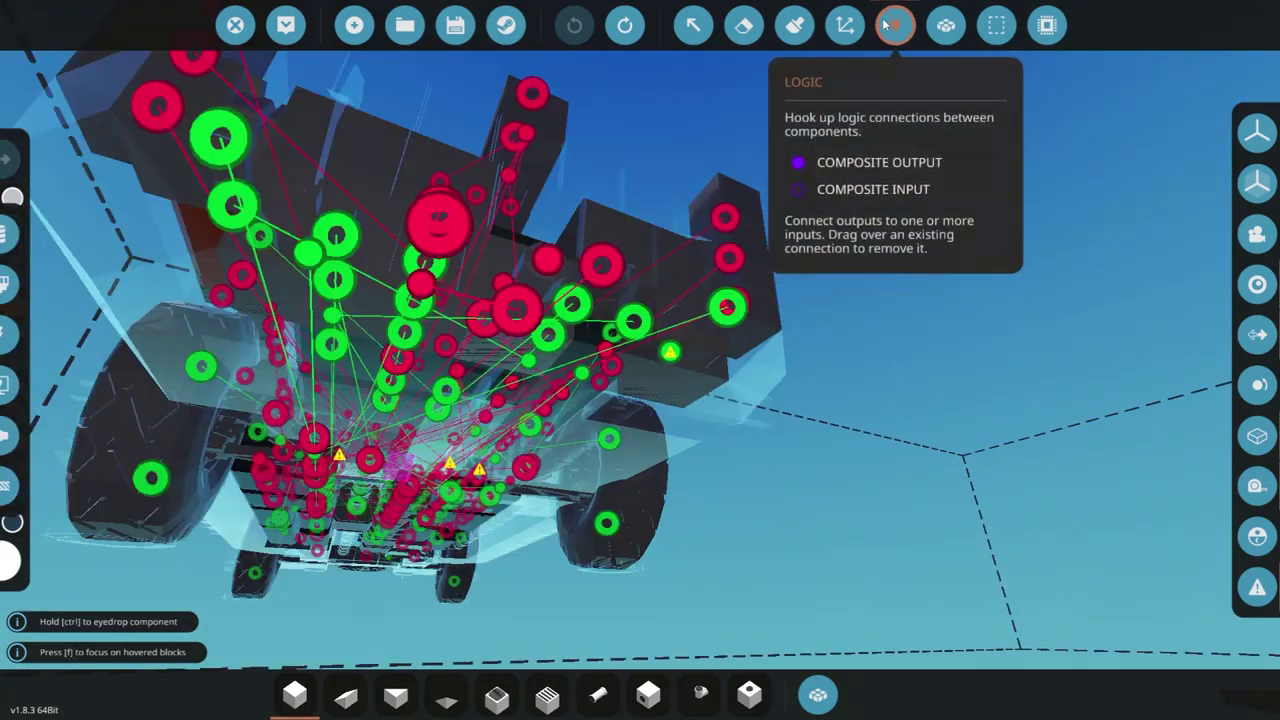
click(899, 32)
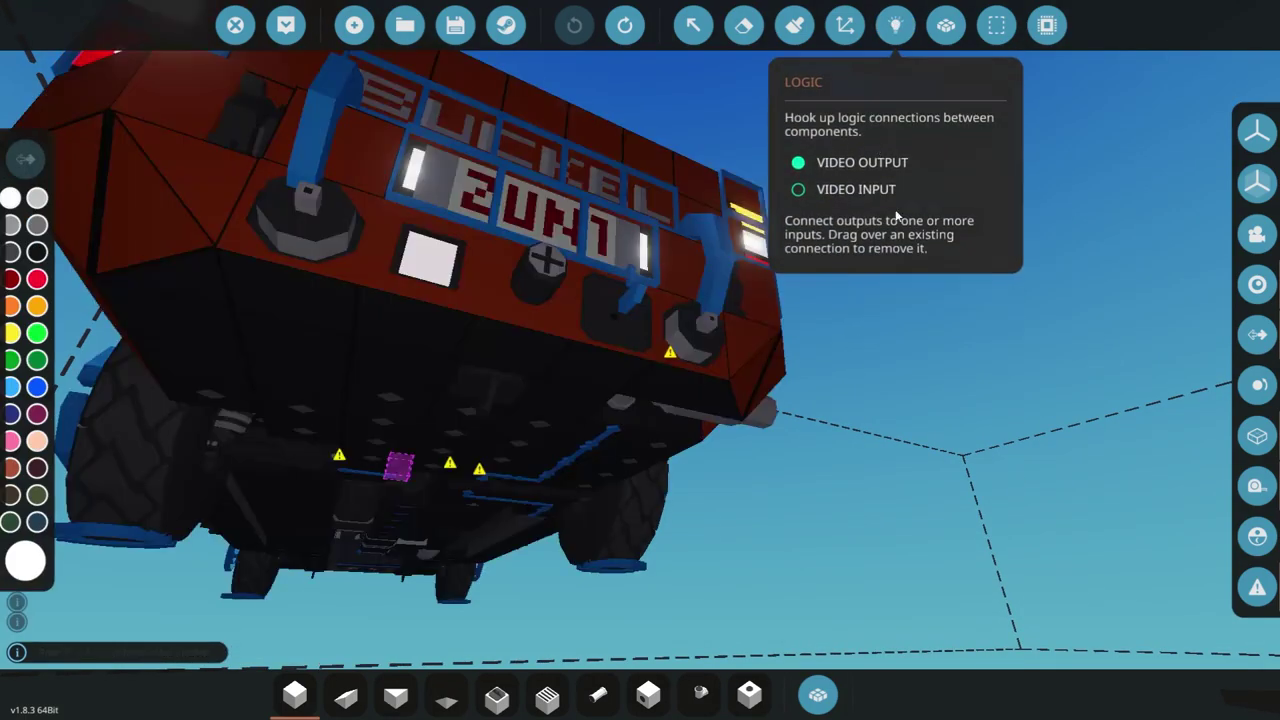
Inspect the warning markers around the exhaust beneath the pickup and inside its cabin
key(w)
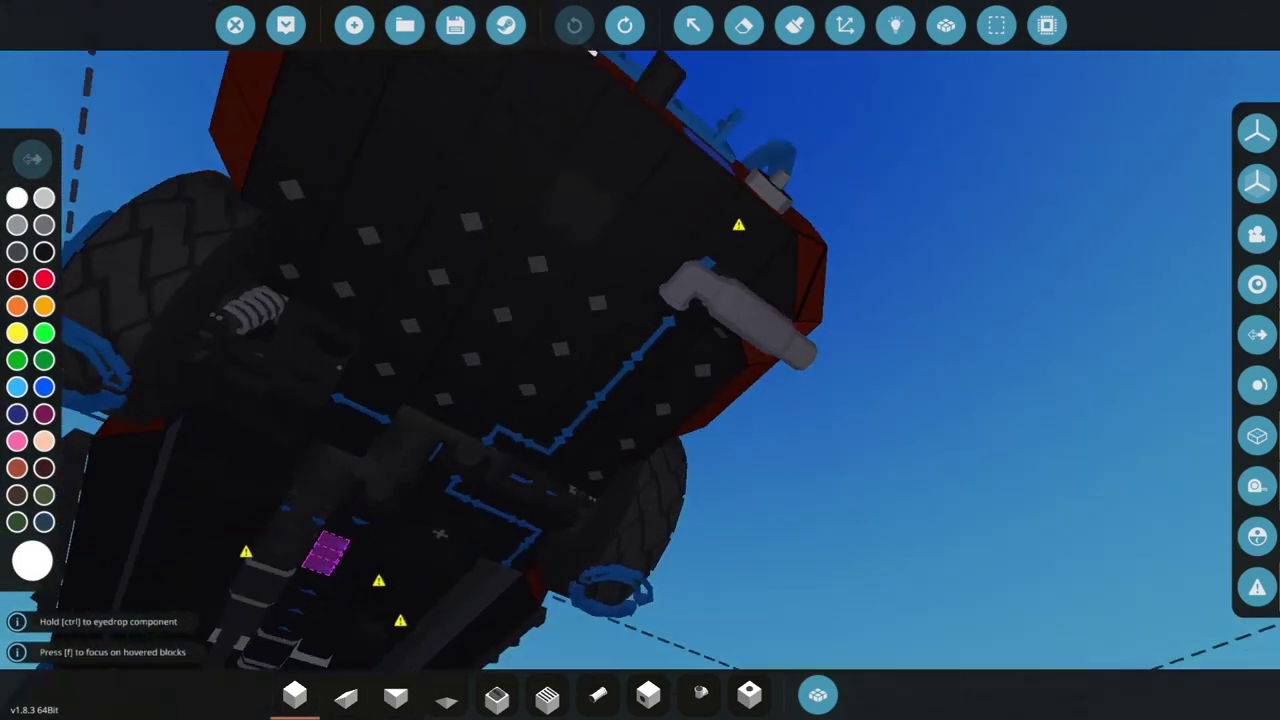
key(s)
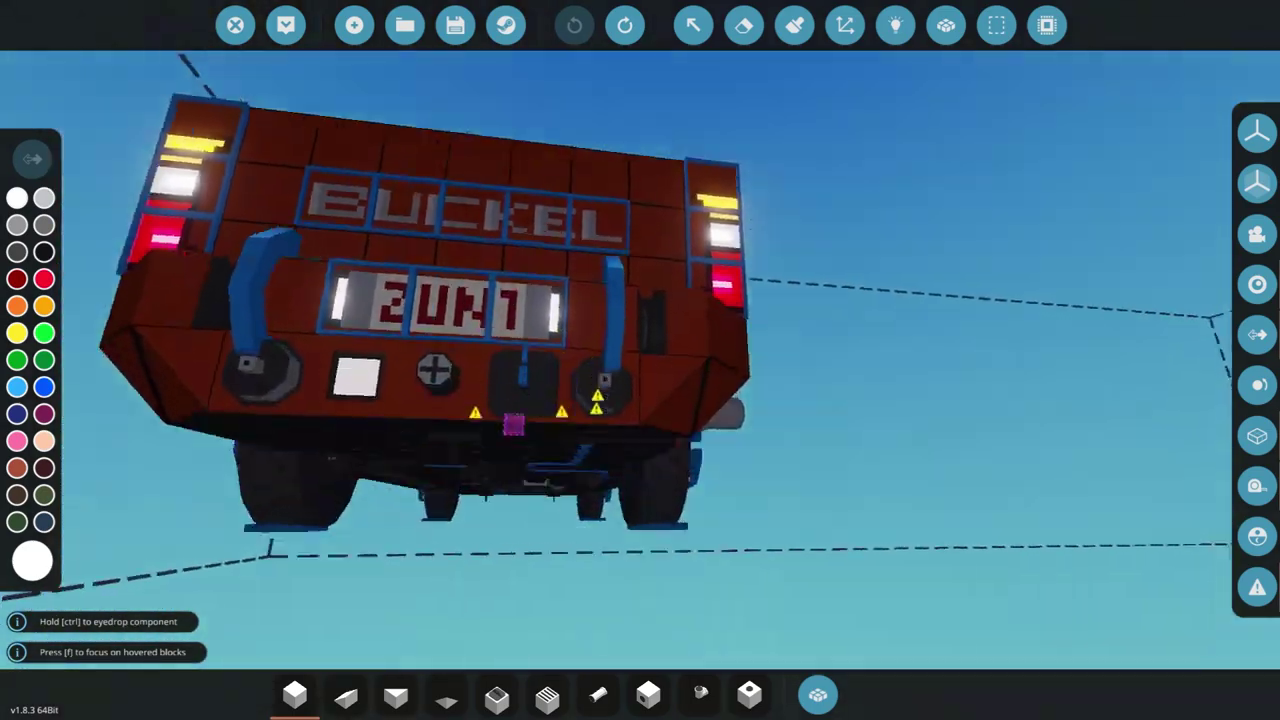
key(w)
key(w)
key(w)
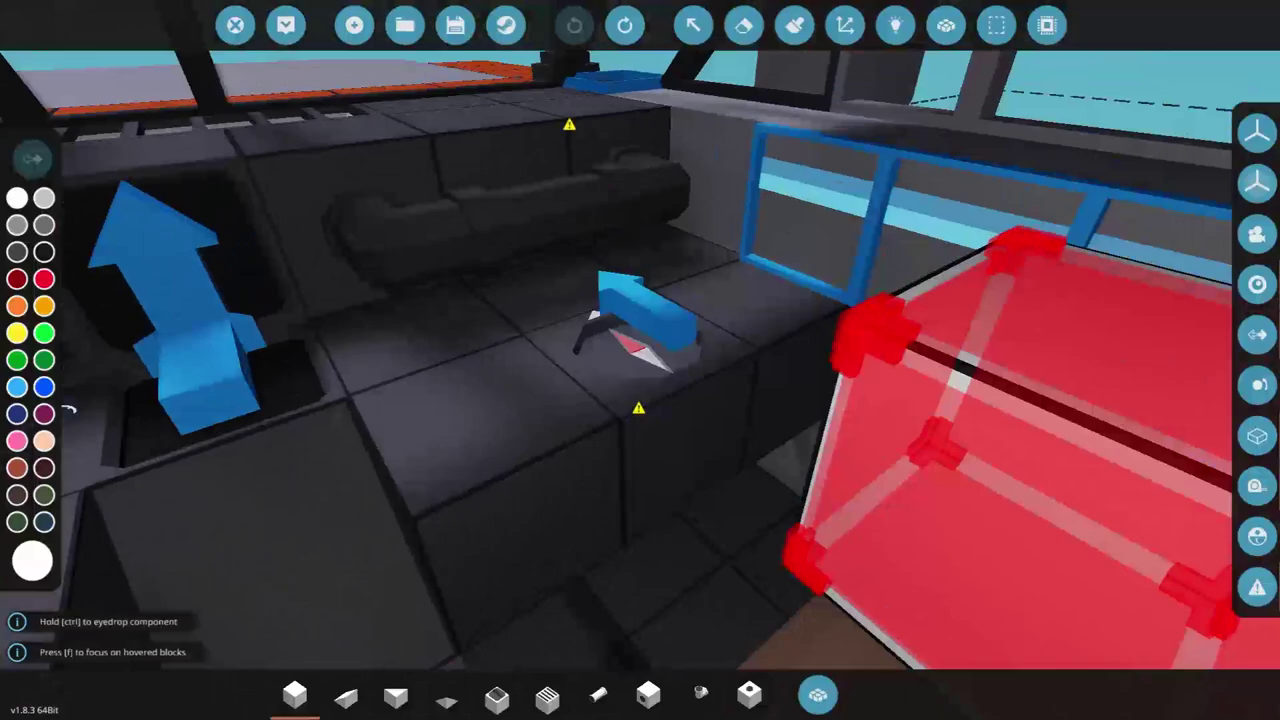
click(755, 440)
click(795, 25)
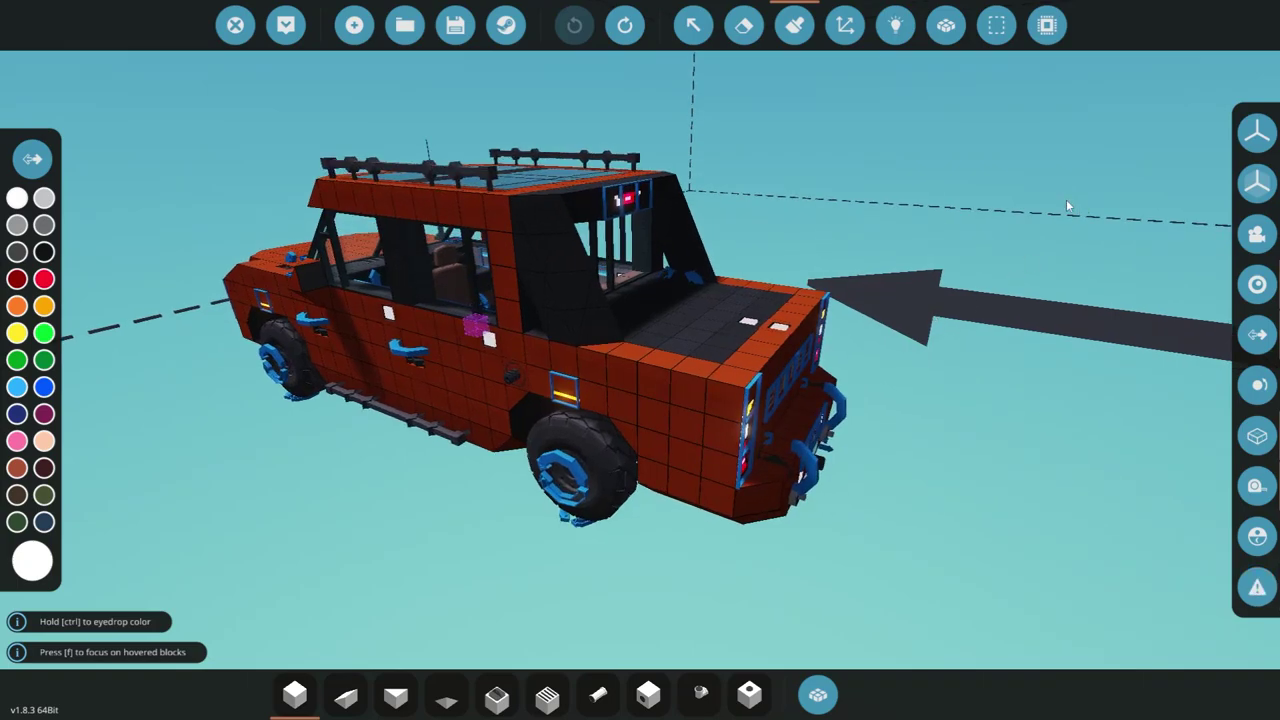
Leave the vehicle editor, reopen the workbench and spawn the pickup in the world
click(235, 25)
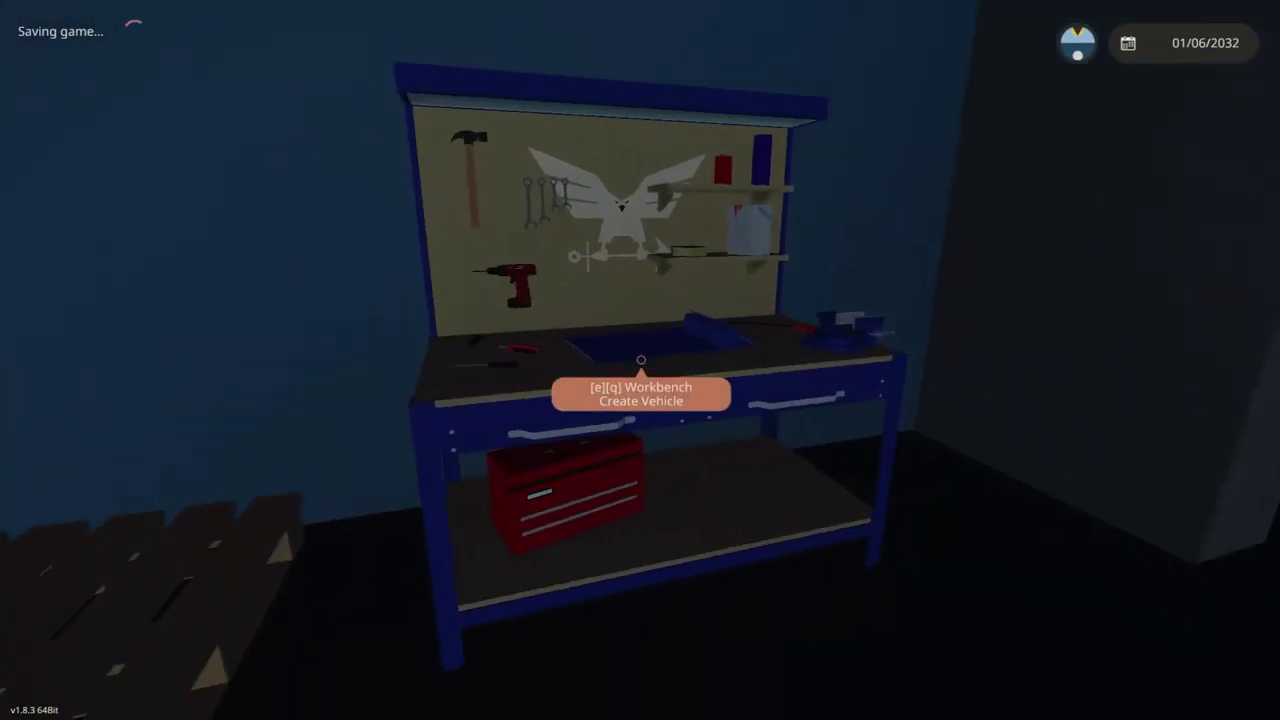
key(e)
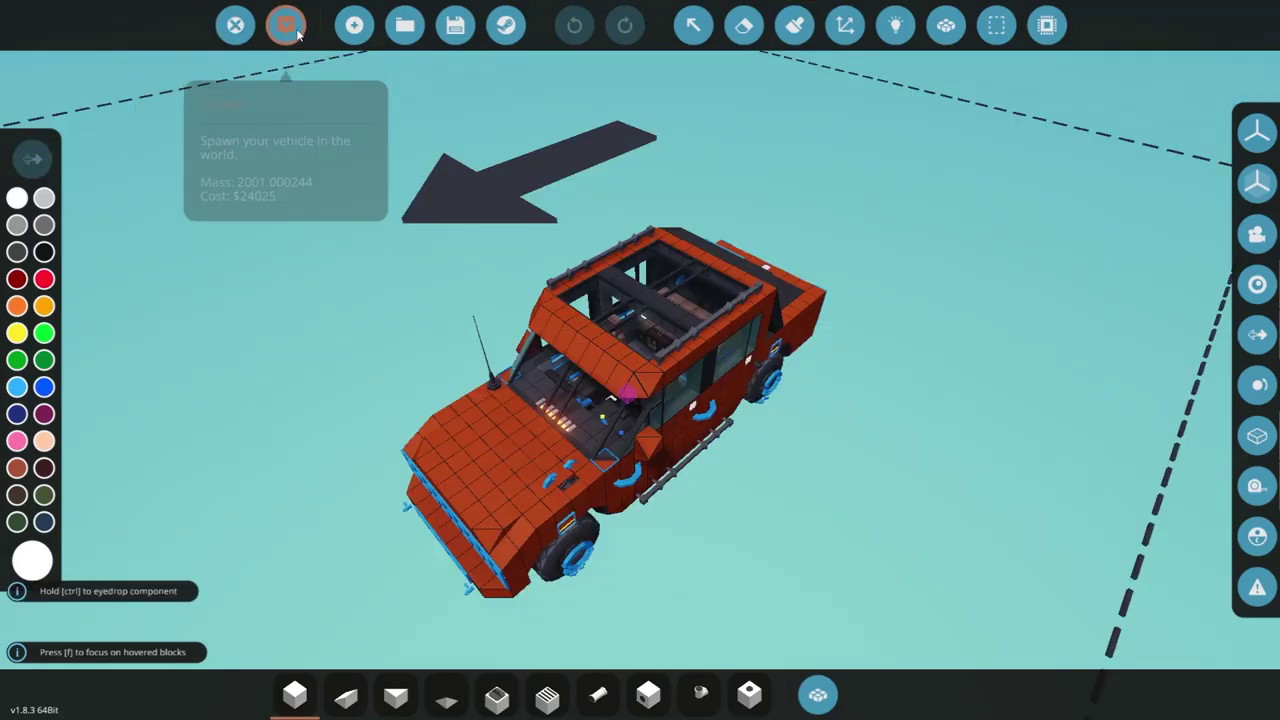
click(287, 27)
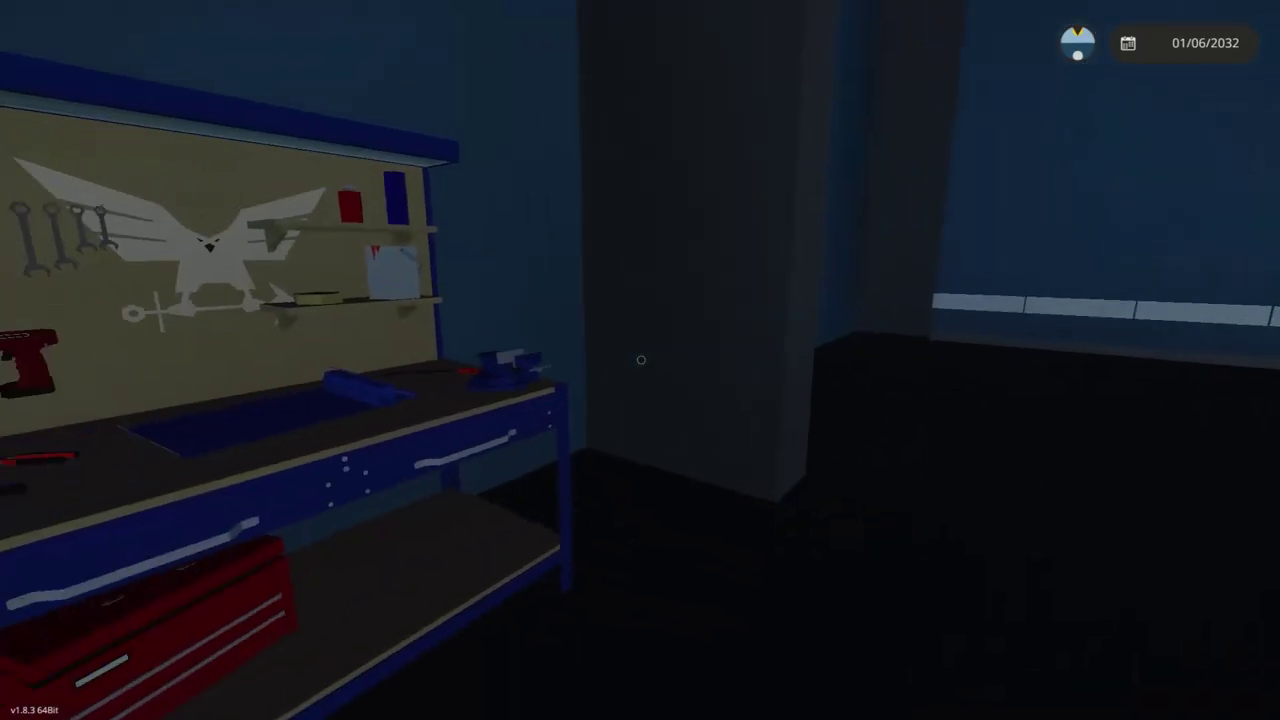
Look at the workbench's vehicle editing option, view the surrounding area on the map and return to the workbench
mouse_move(641, 359)
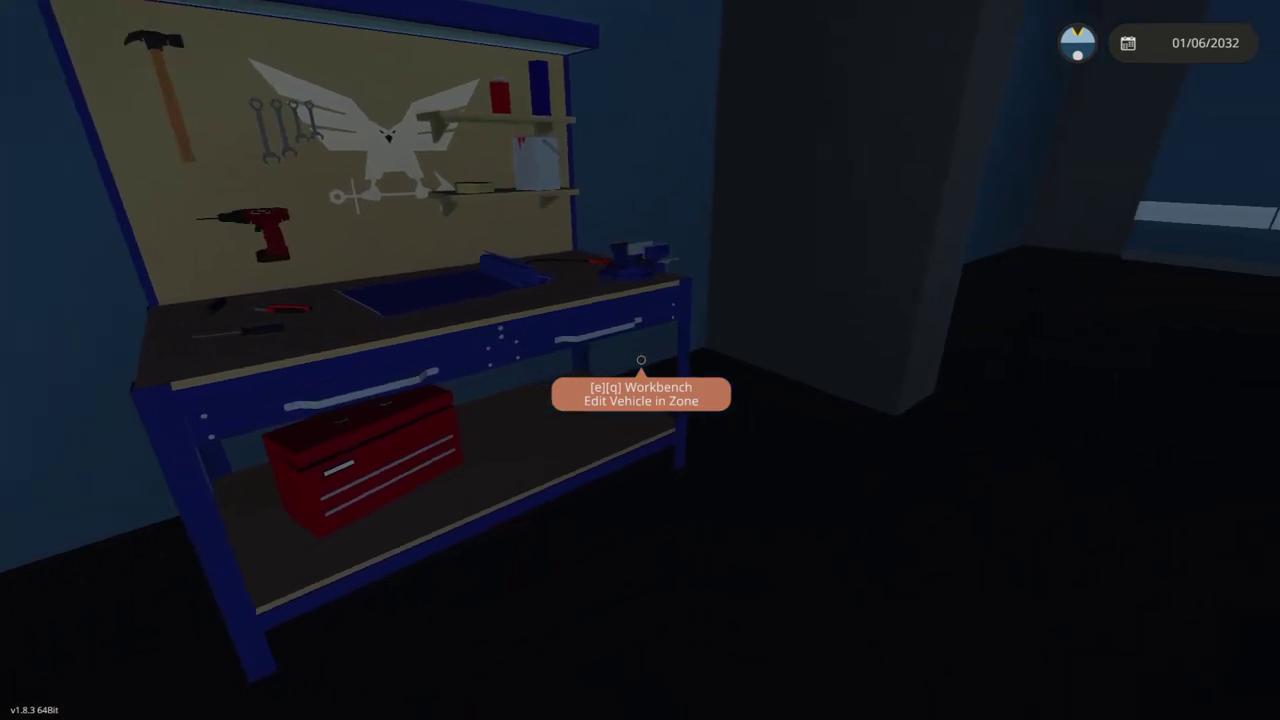
key(w)
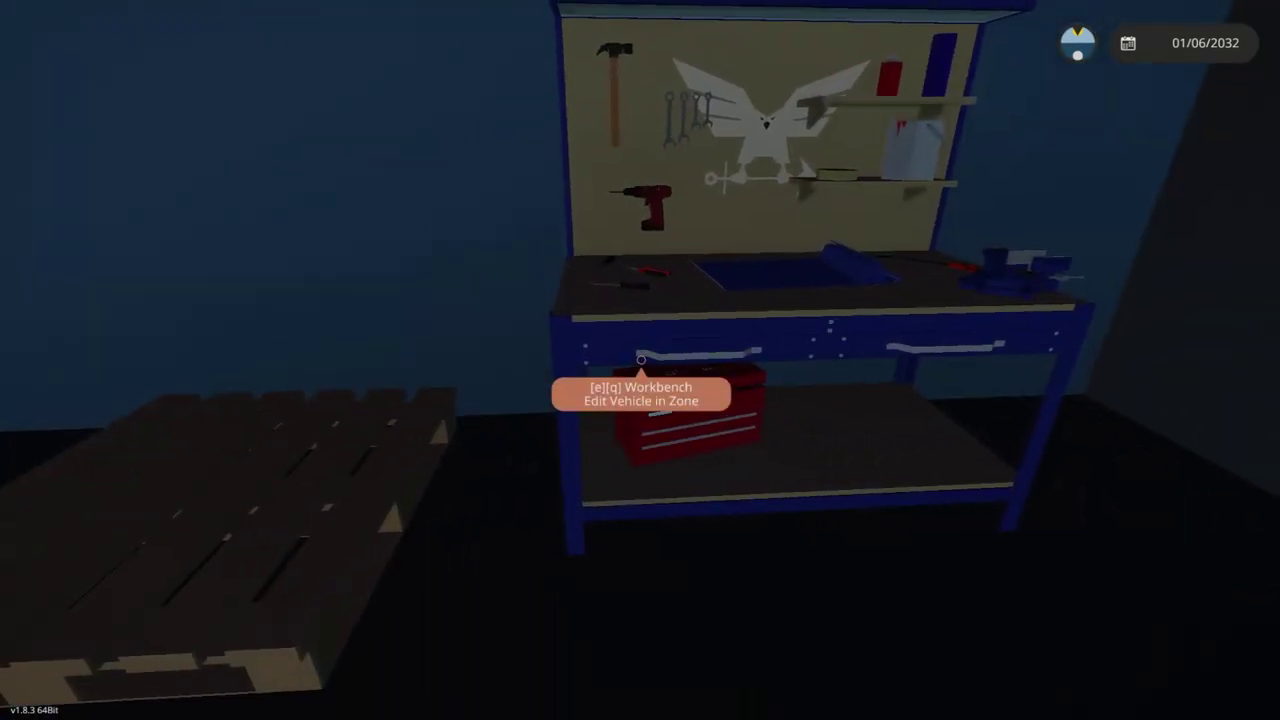
key(m)
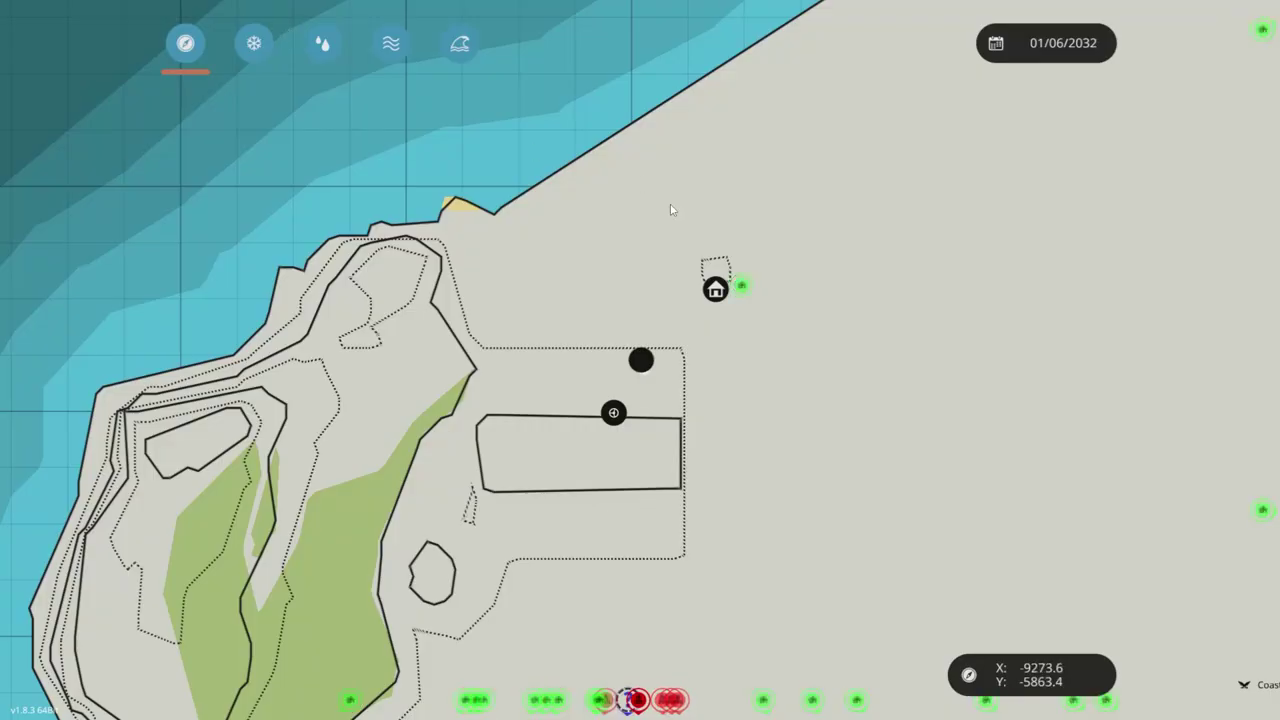
scroll(943, 434, down, 4)
key(m)
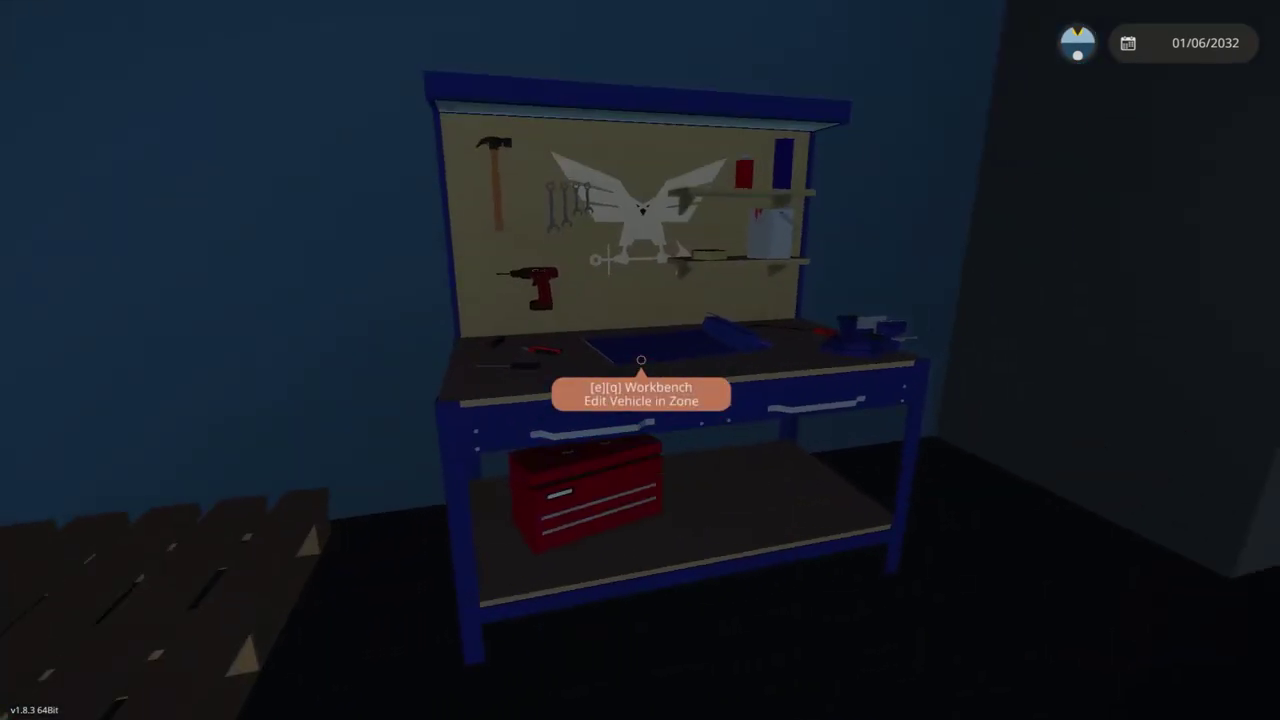
Start a new vehicle at the workbench and lay a flat rectangular slab of white basic blocks
key(e)
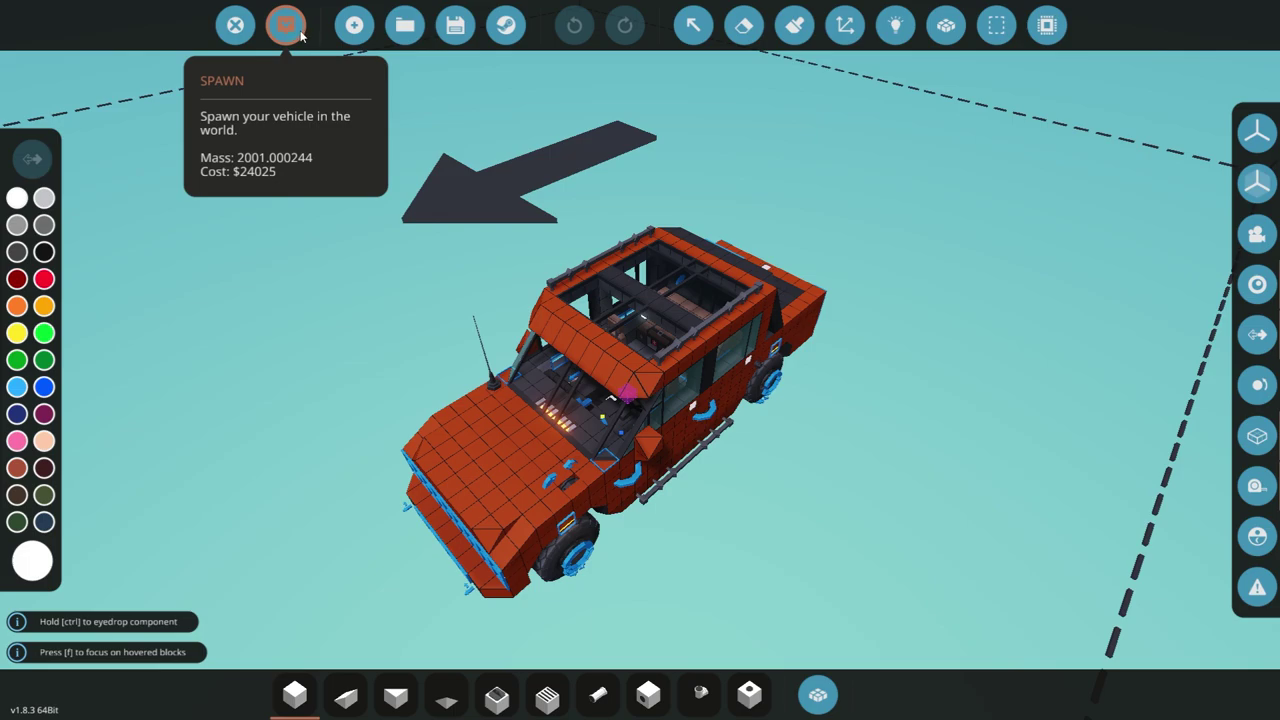
click(366, 38)
click(691, 446)
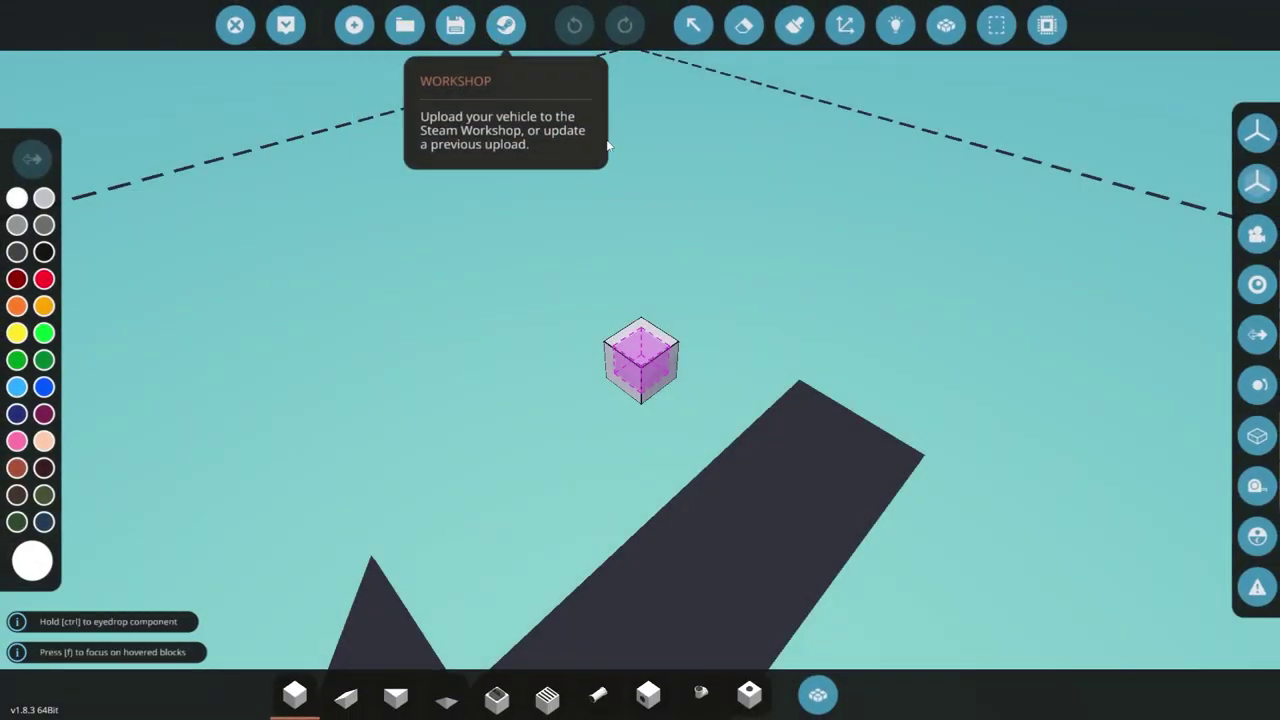
drag(645, 385, 1156, 208)
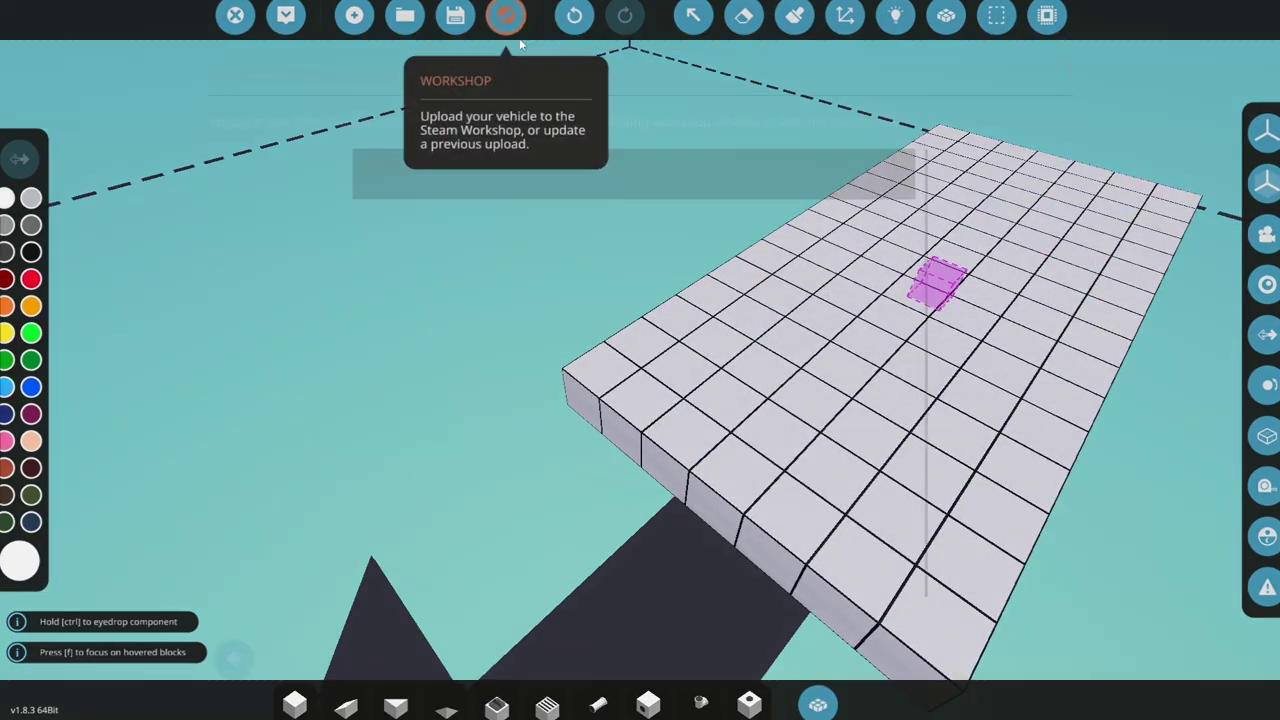
View the Steam Workshop upload list, return to the editor and undo the white block slab
click(505, 25)
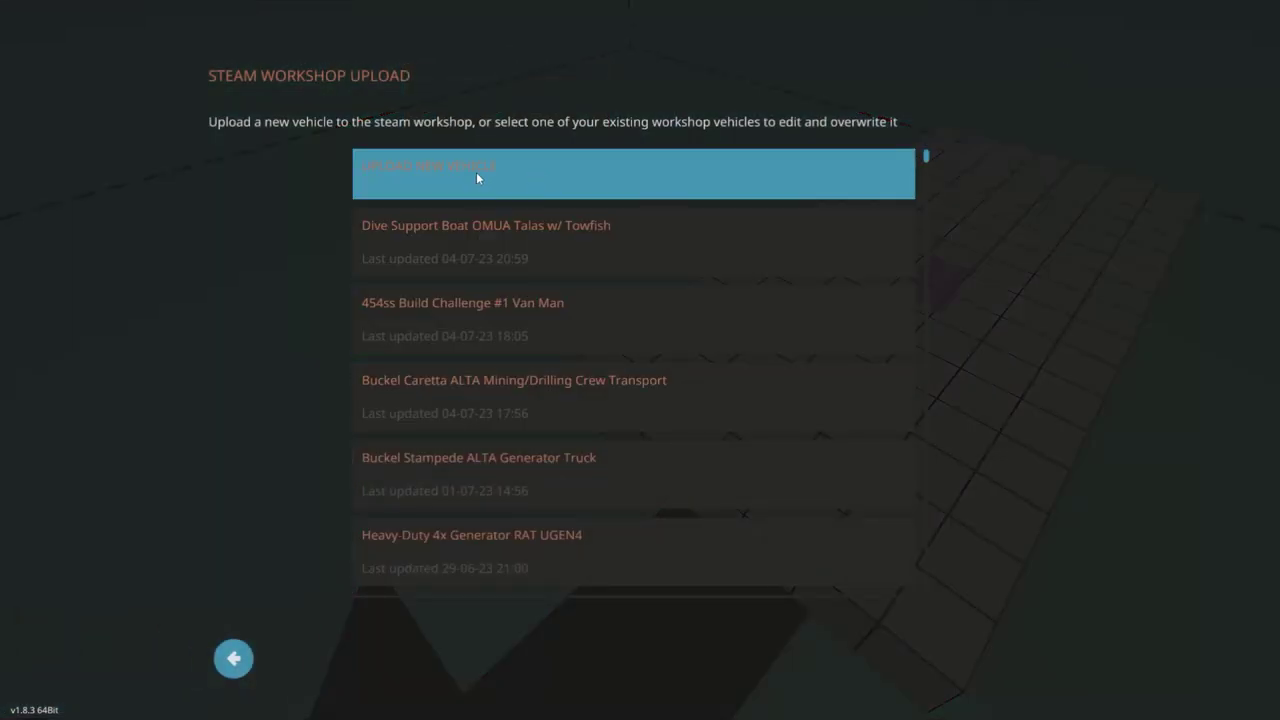
click(236, 667)
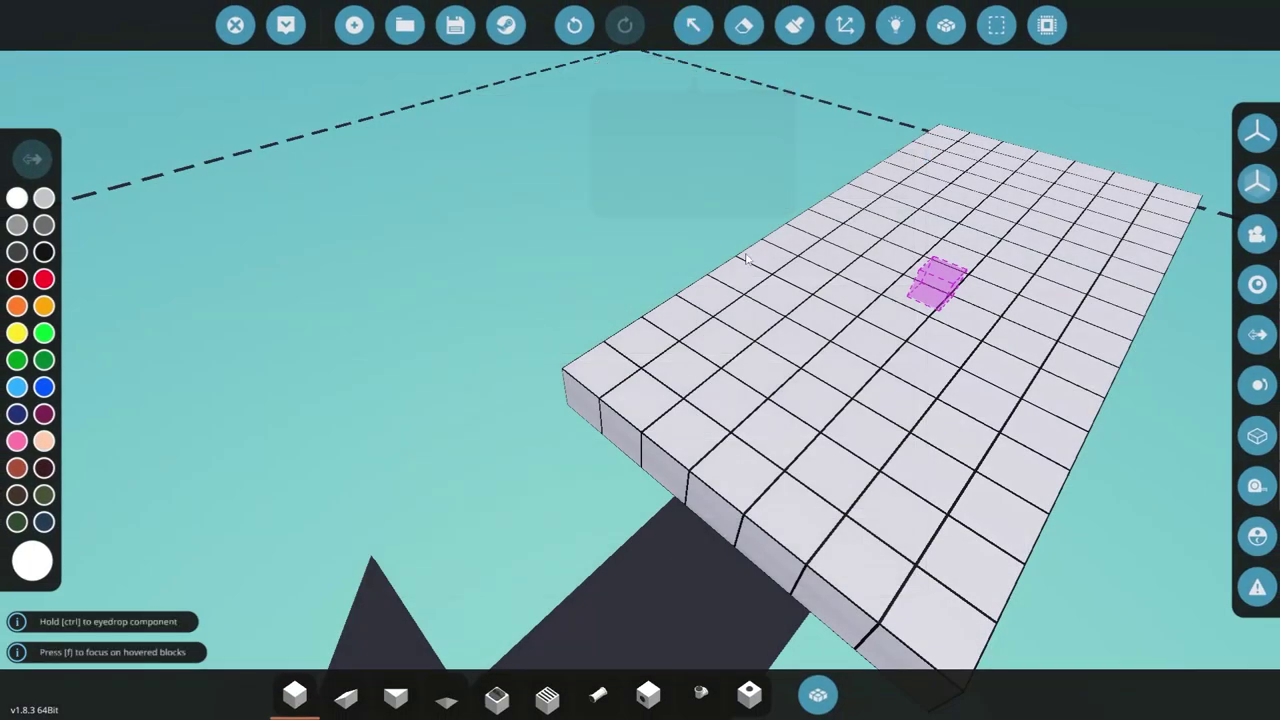
key(ctrl+z)
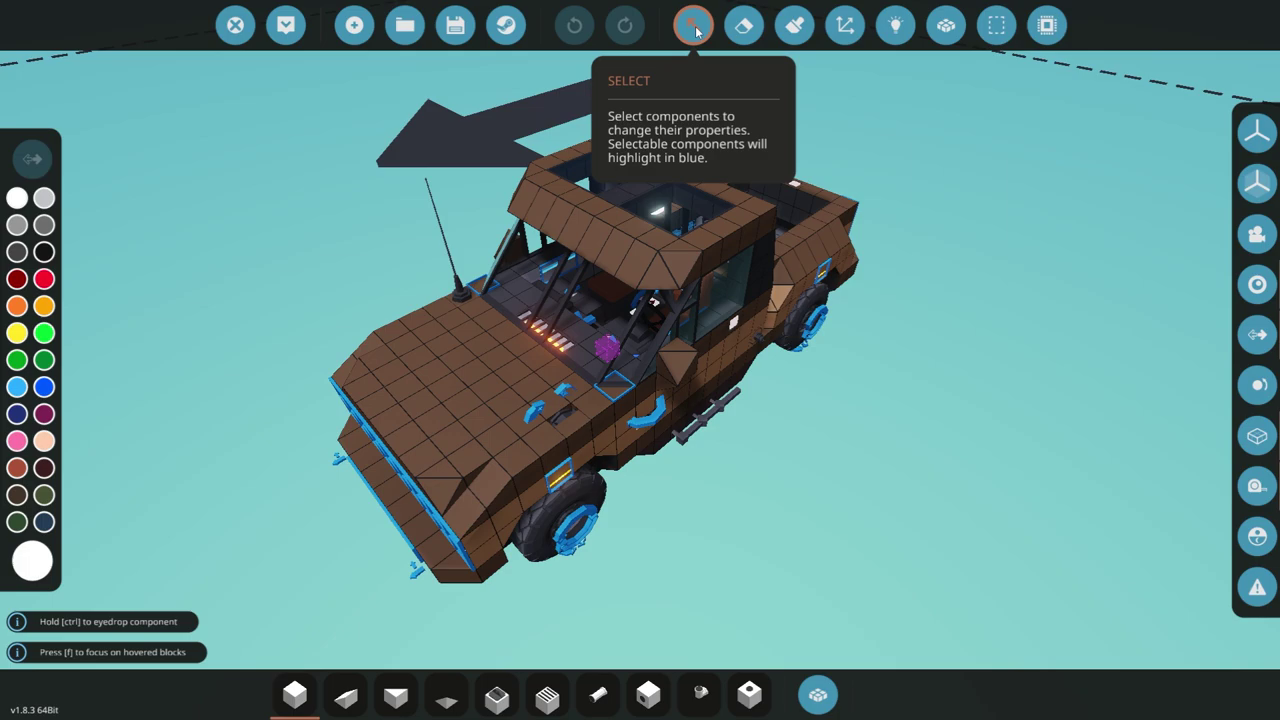
Switch to Select mode and view the brown pickup's selectable components from the side
click(697, 30)
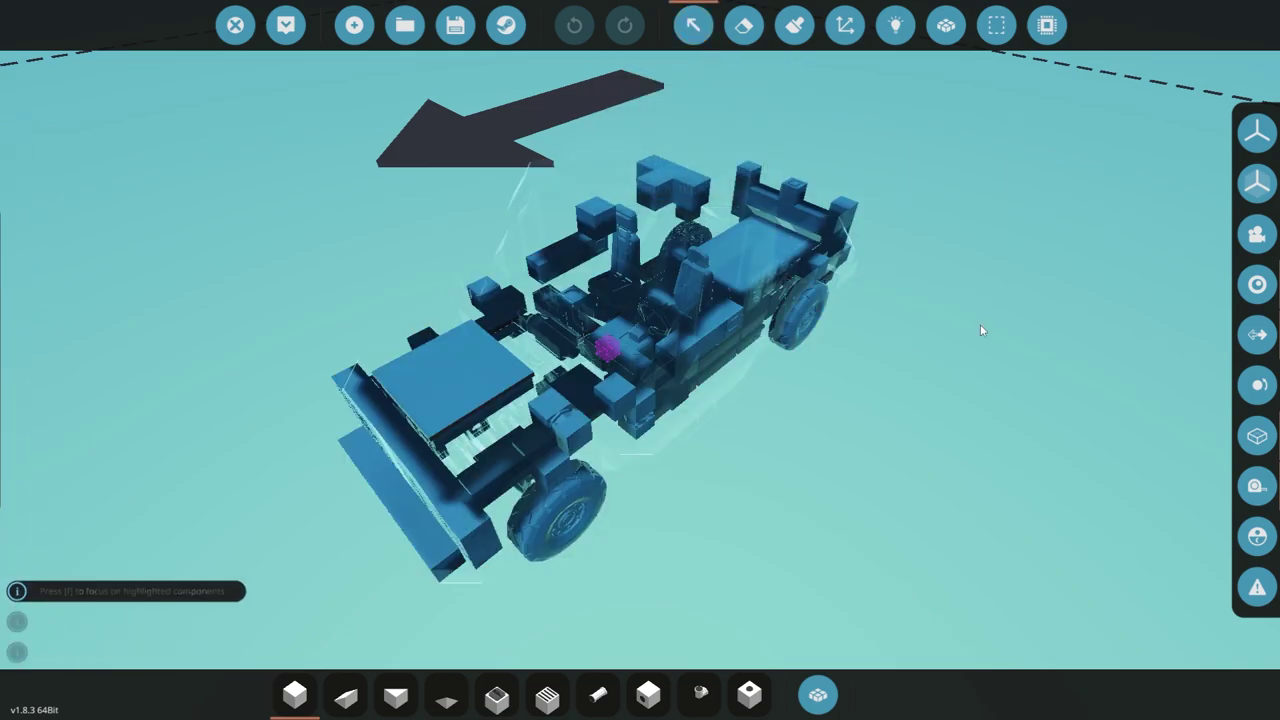
click(699, 36)
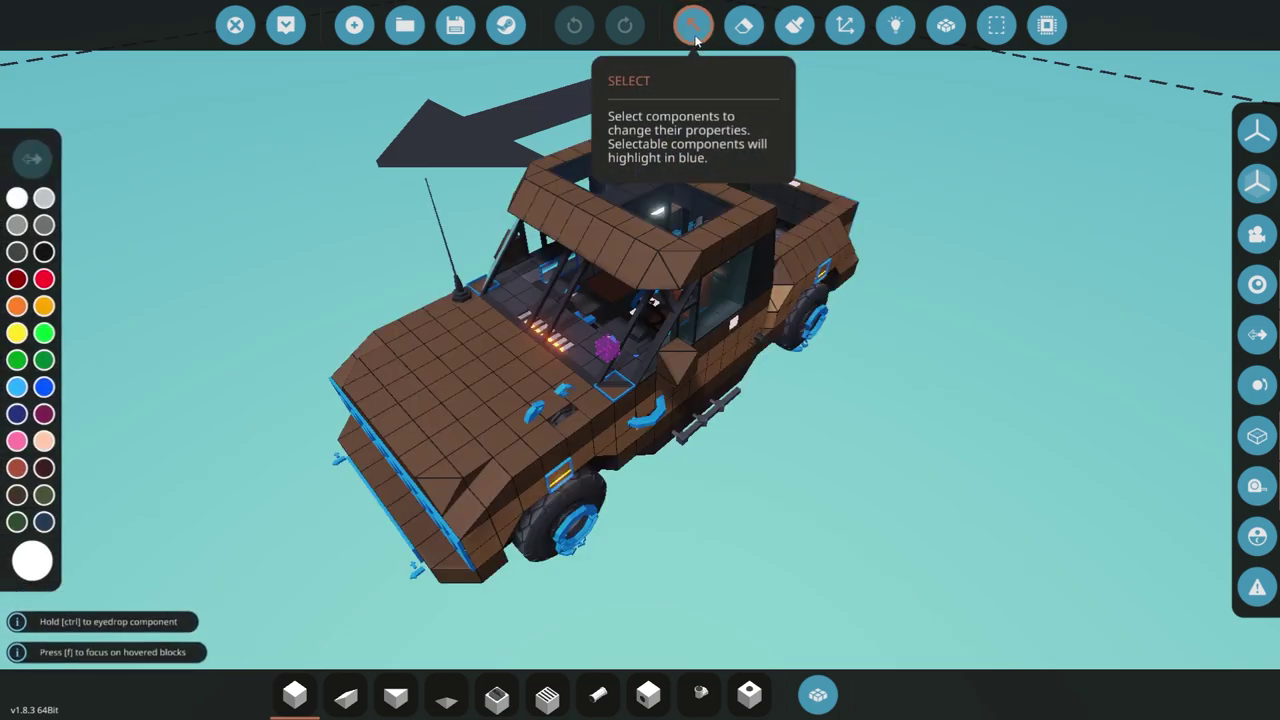
click(697, 34)
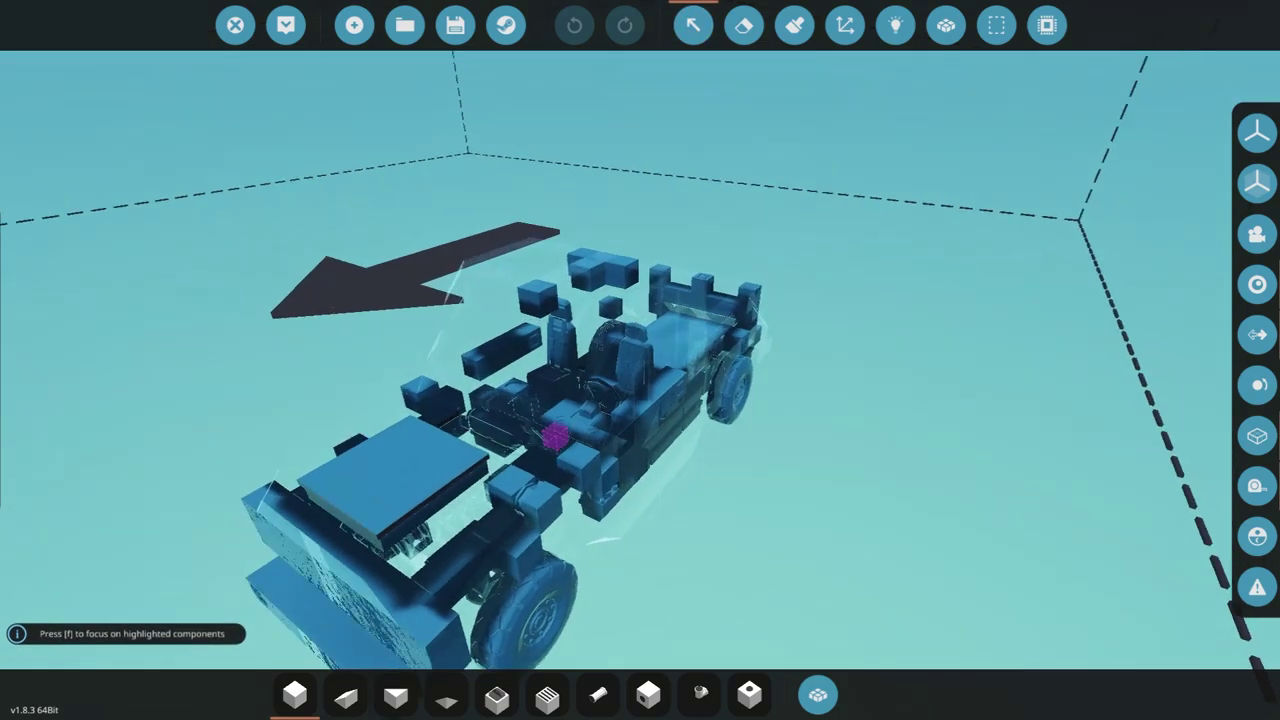
drag(700, 330, 640, 300)
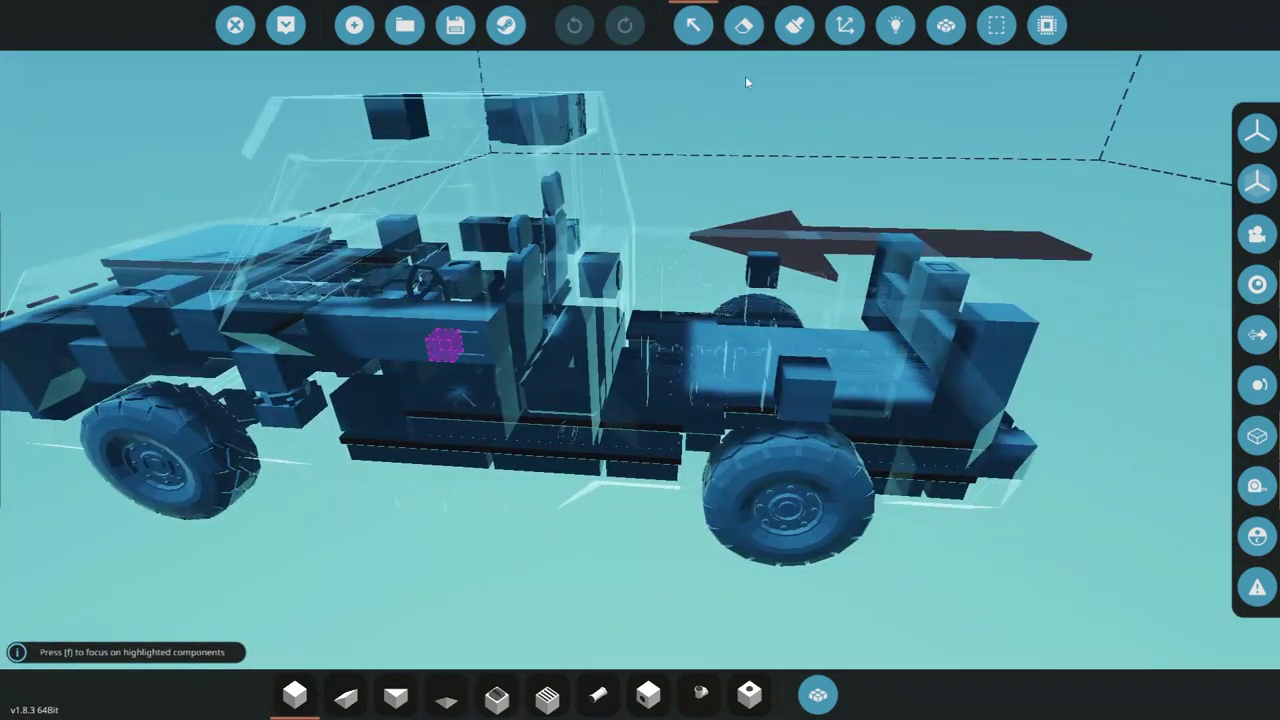
Eyedrop a paintable component from the truck's side and view the component inventory
click(693, 25)
ctrl+click(723, 318)
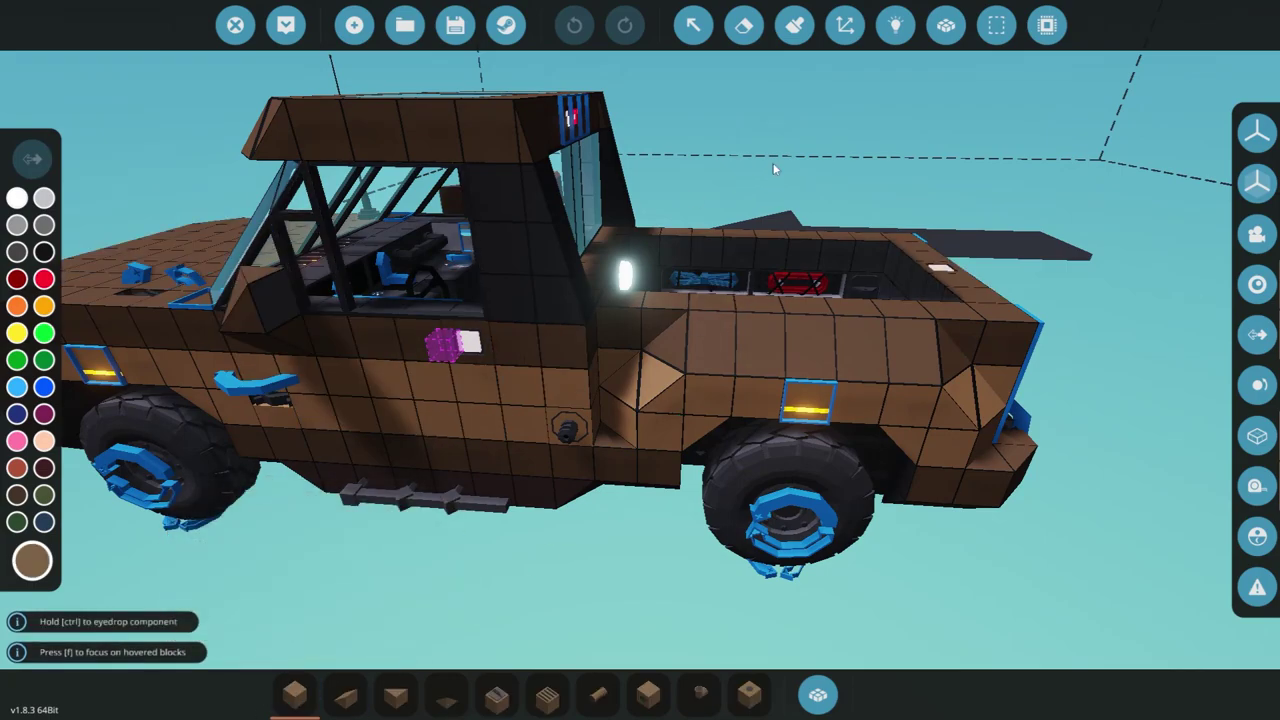
click(818, 694)
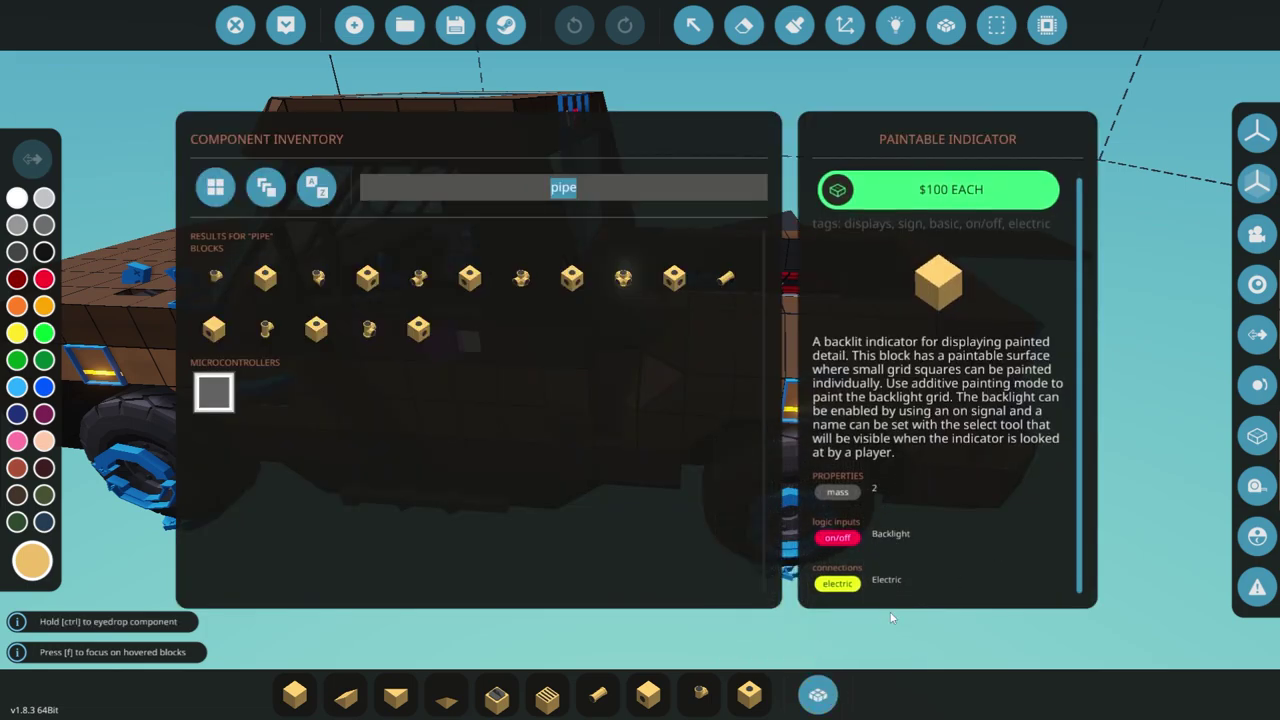
click(818, 694)
Open the properties of the rear side paintable indicator, followed by those of the rear wheel below it
click(693, 25)
click(814, 397)
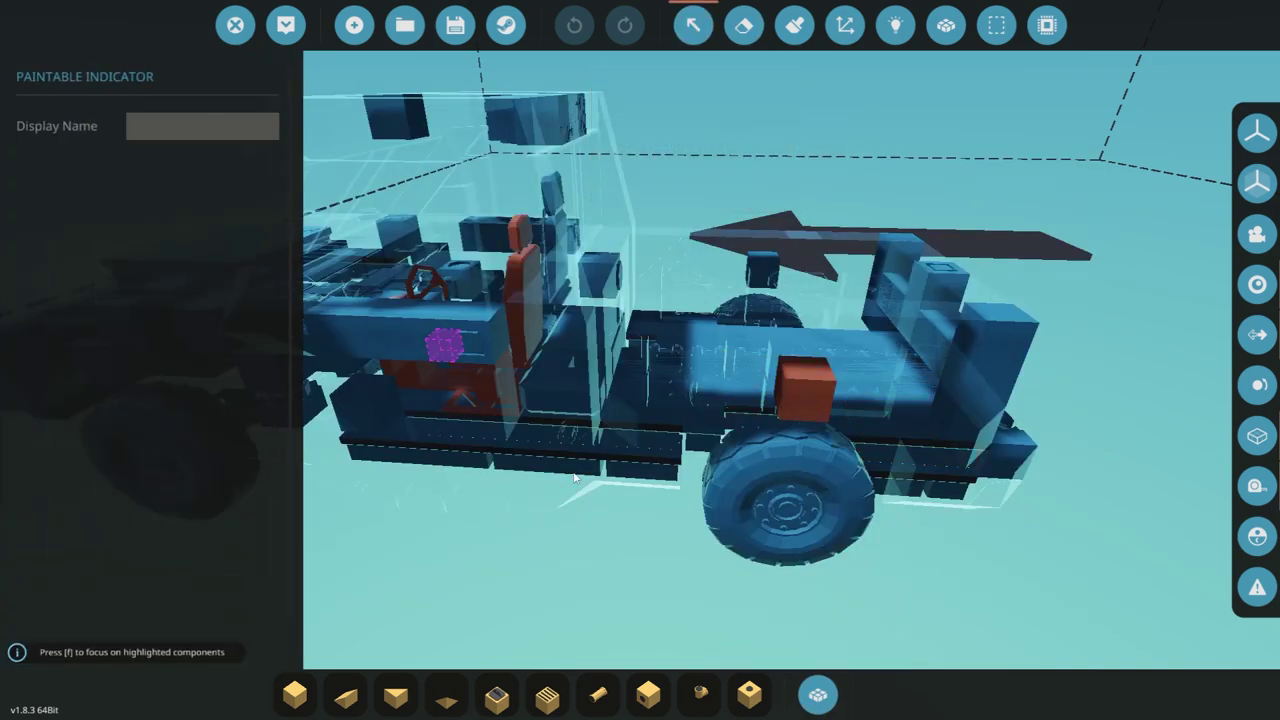
click(775, 487)
key(f)
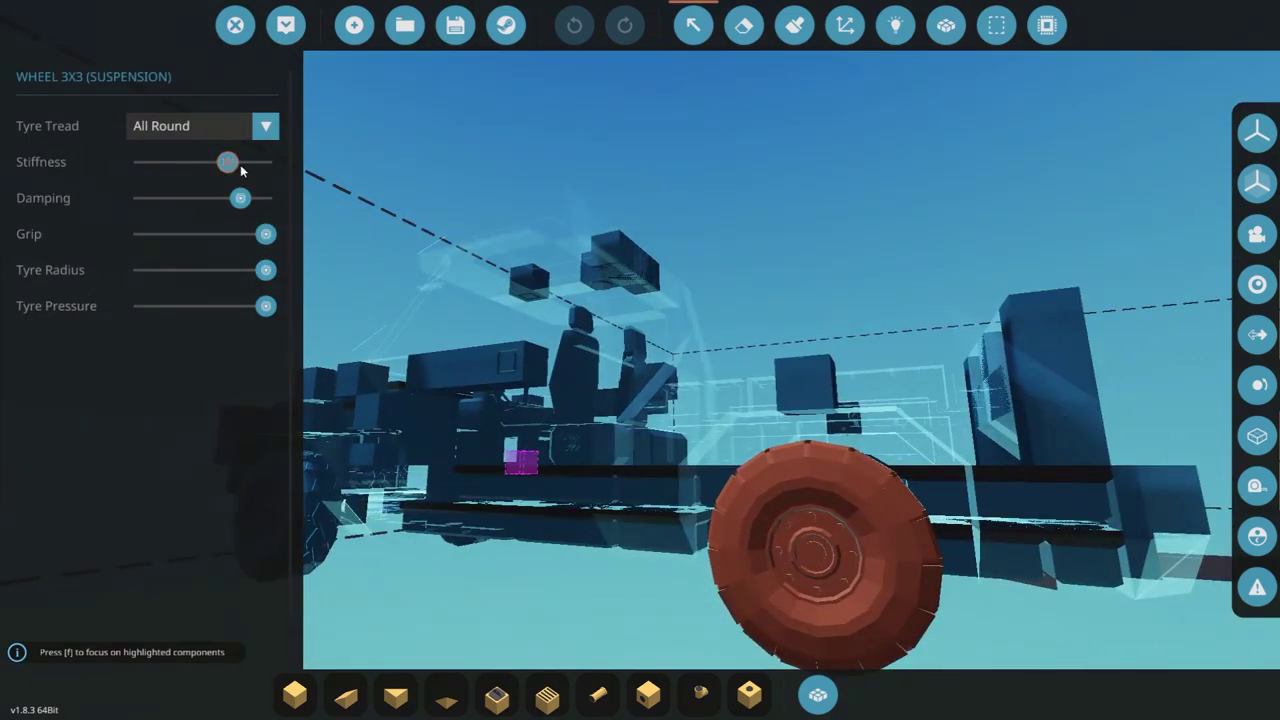
Lower the rear wheel's grip and reduce its tyre radius to the minimum
mouse_move(232, 168)
mouse_move(236, 197)
drag(276, 235, 182, 238)
drag(273, 277, 1, 278)
click(695, 34)
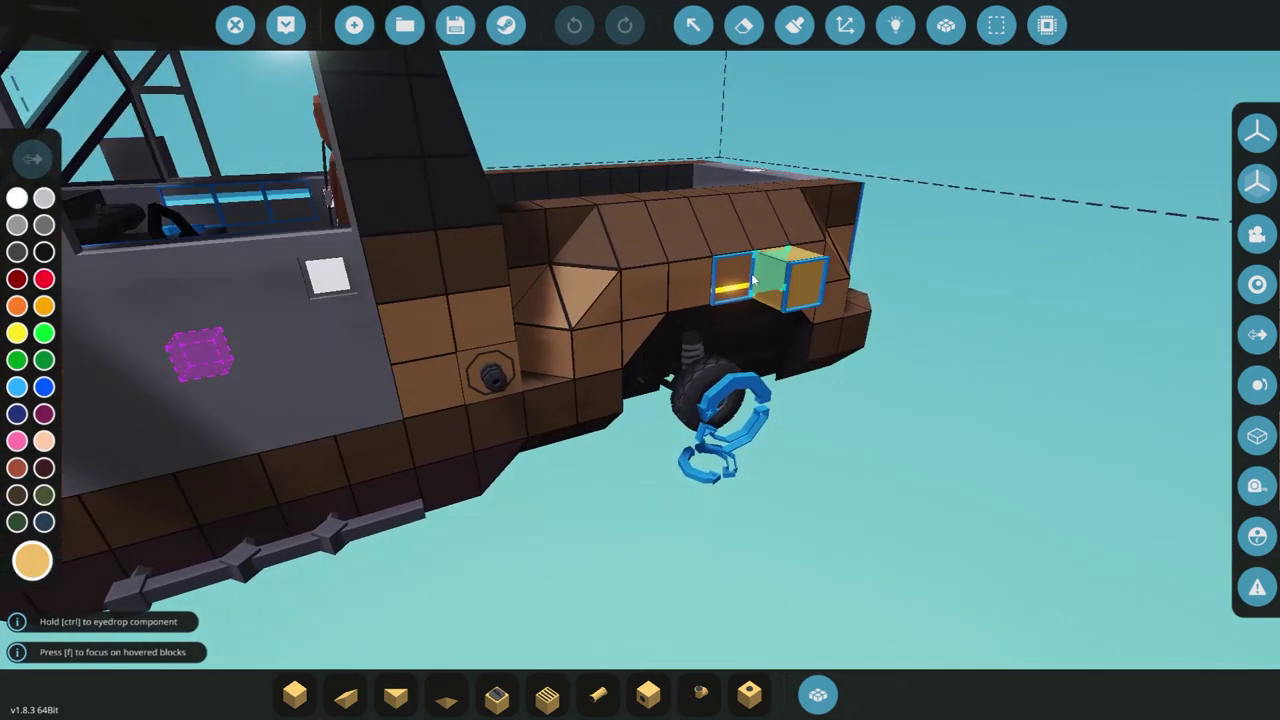
Set the rear wheel's tyre radius to the maximum
click(692, 25)
click(709, 386)
drag(140, 270, 576, 257)
click(692, 25)
Examine the properties of the 3D map and automatic gearbox microcontrollers in the bed and of the tailgate's toggle button
click(692, 25)
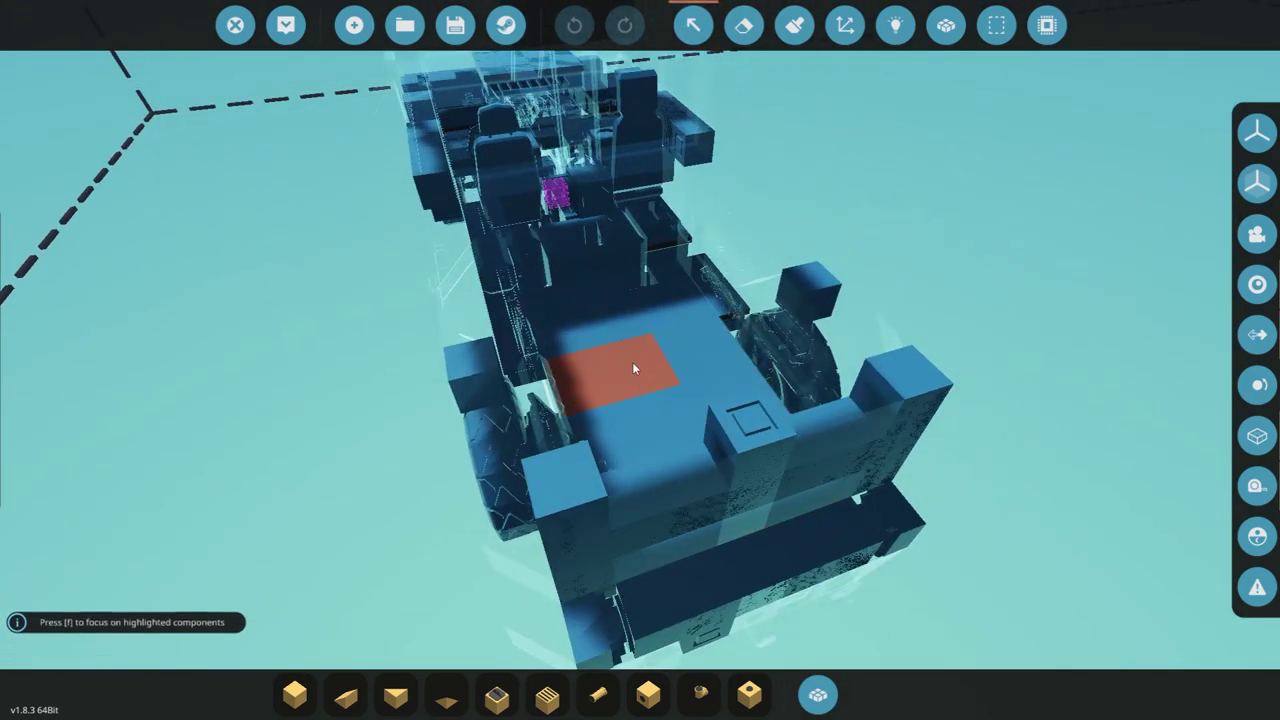
click(632, 362)
drag(762, 280, 770, 327)
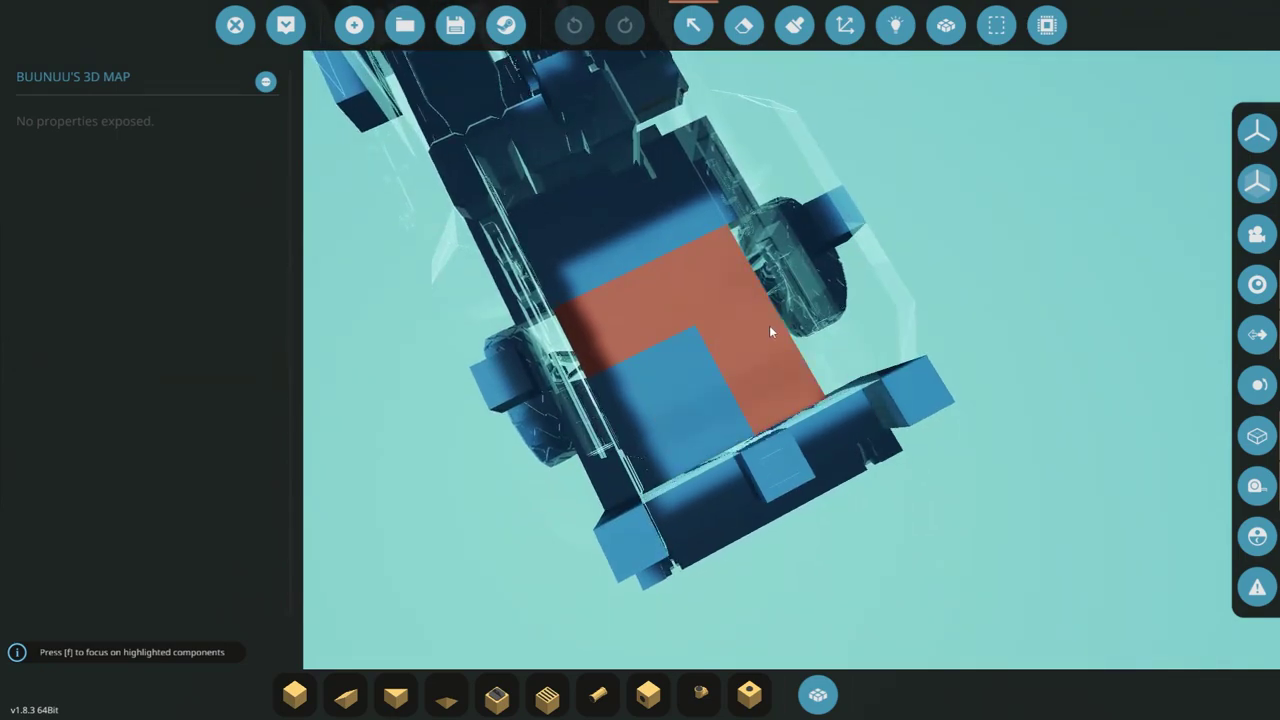
click(767, 326)
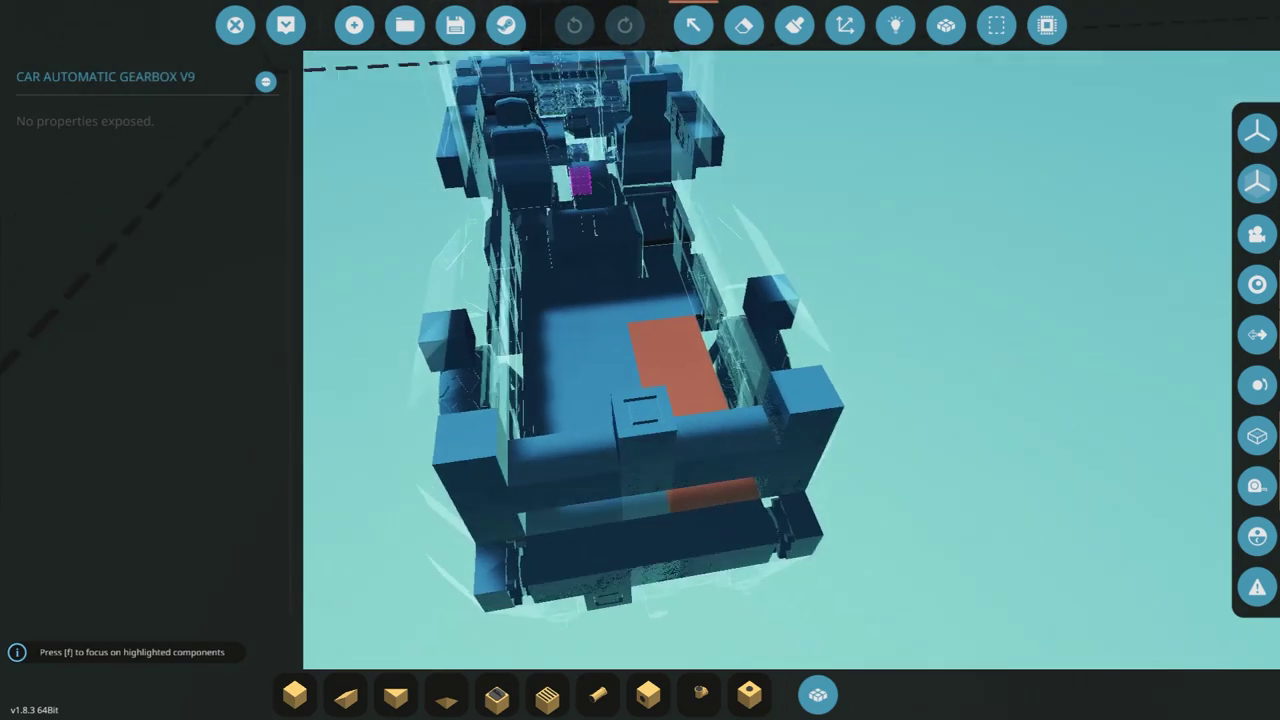
click(670, 455)
click(275, 126)
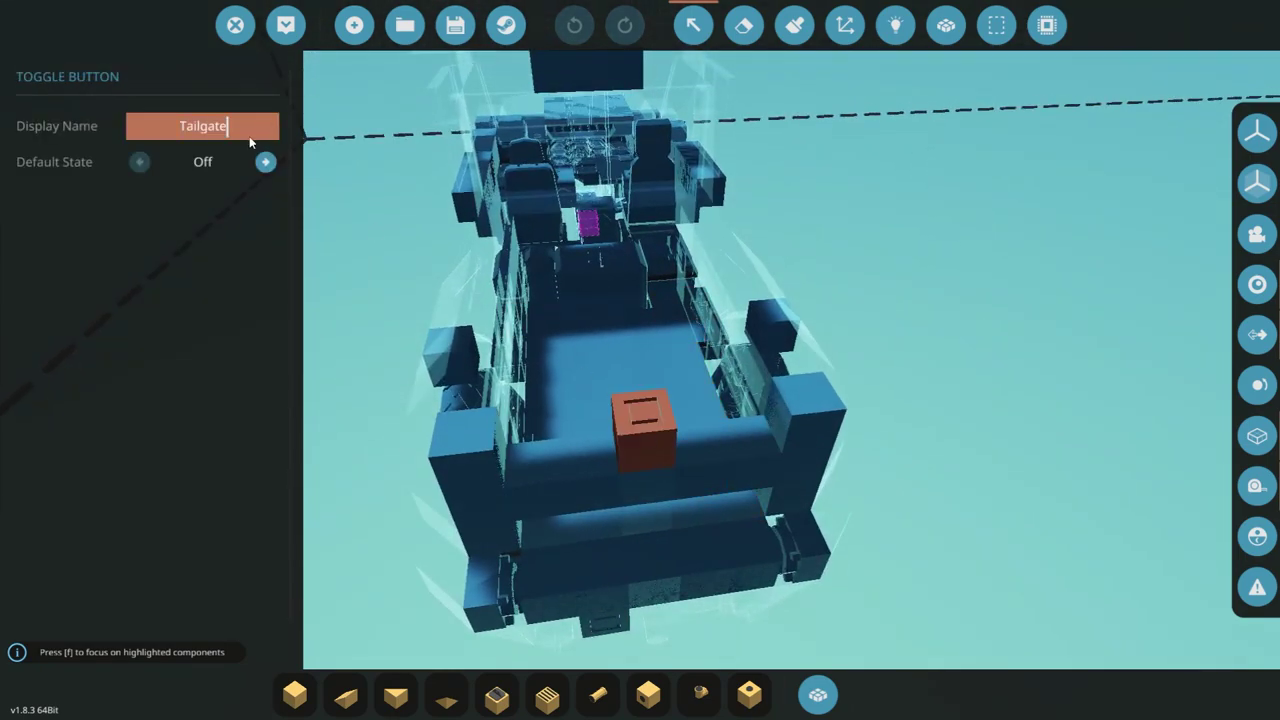
Erase the row of blocks along the tailgate's top edge and the left tail-light indicators
click(726, 35)
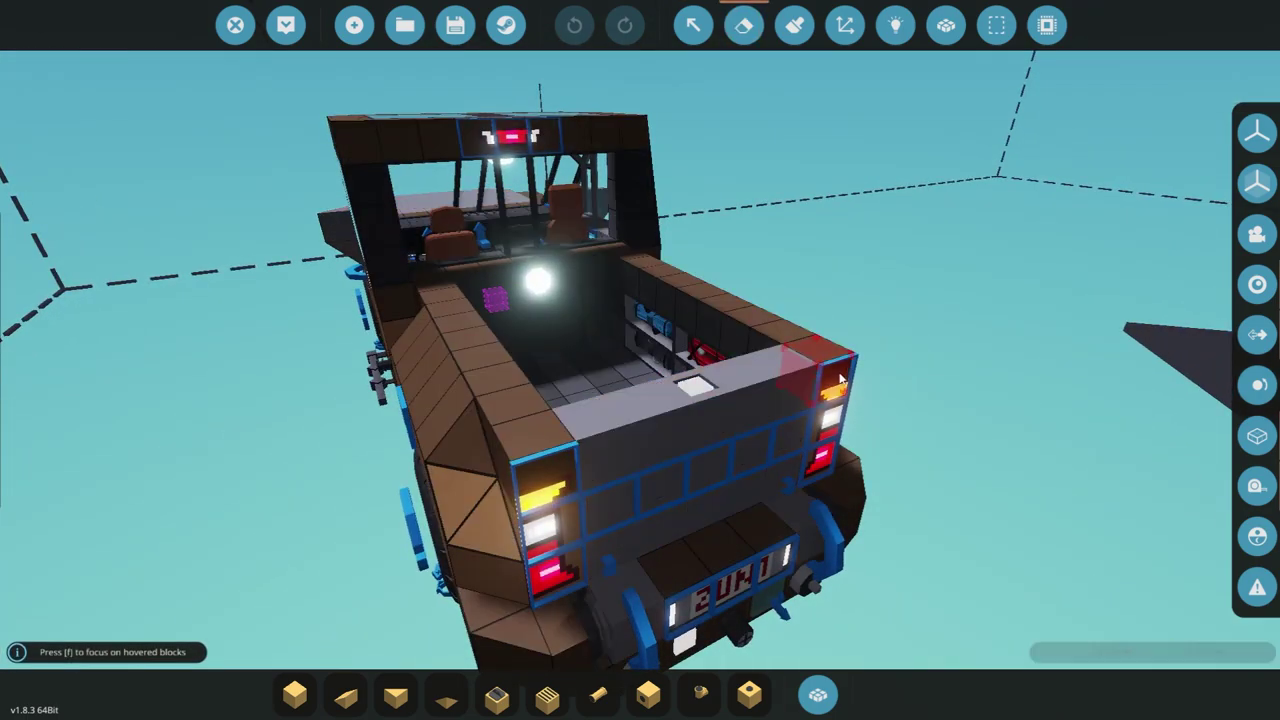
drag(614, 430, 785, 384)
key(1)
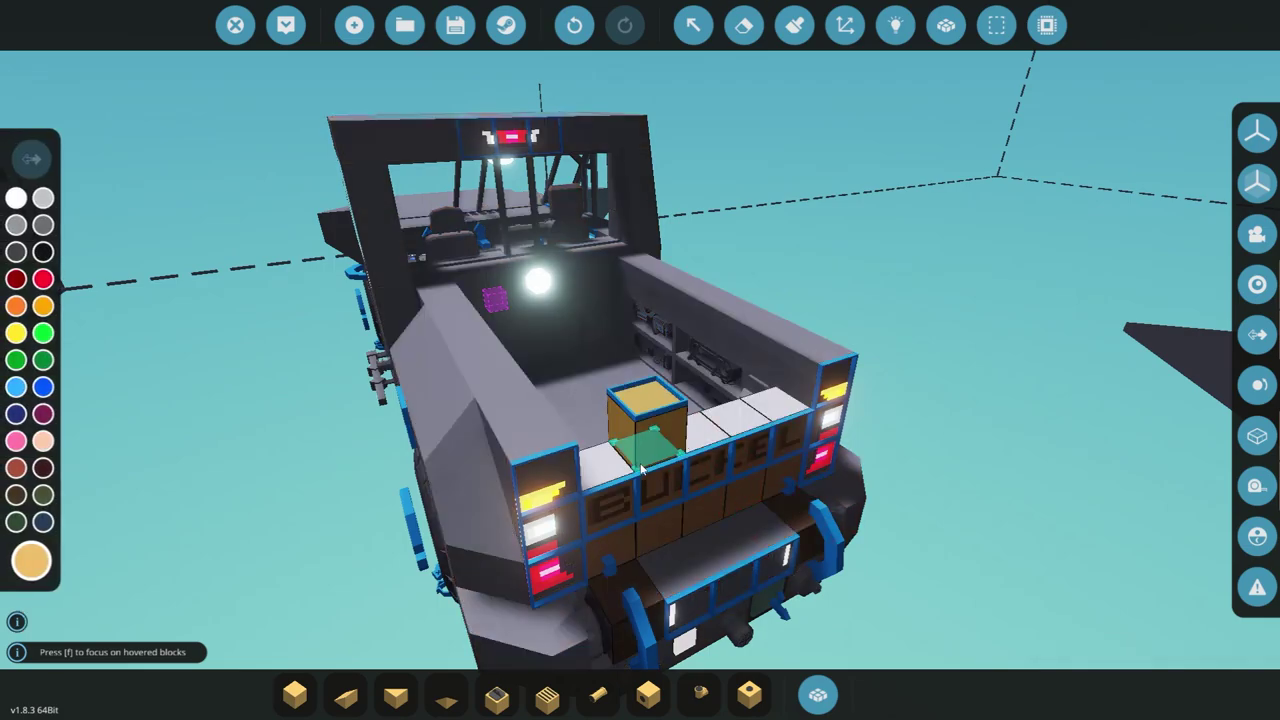
key(x)
drag(545, 480, 552, 572)
key(1)
key(x)
click(618, 590)
mouse_move(670, 575)
mouse_down()
mouse_move(651, 500)
mouse_move(783, 430)
mouse_up()
Paint a patch of blocks on the hood orange-yellow with the normal paint mode
click(794, 25)
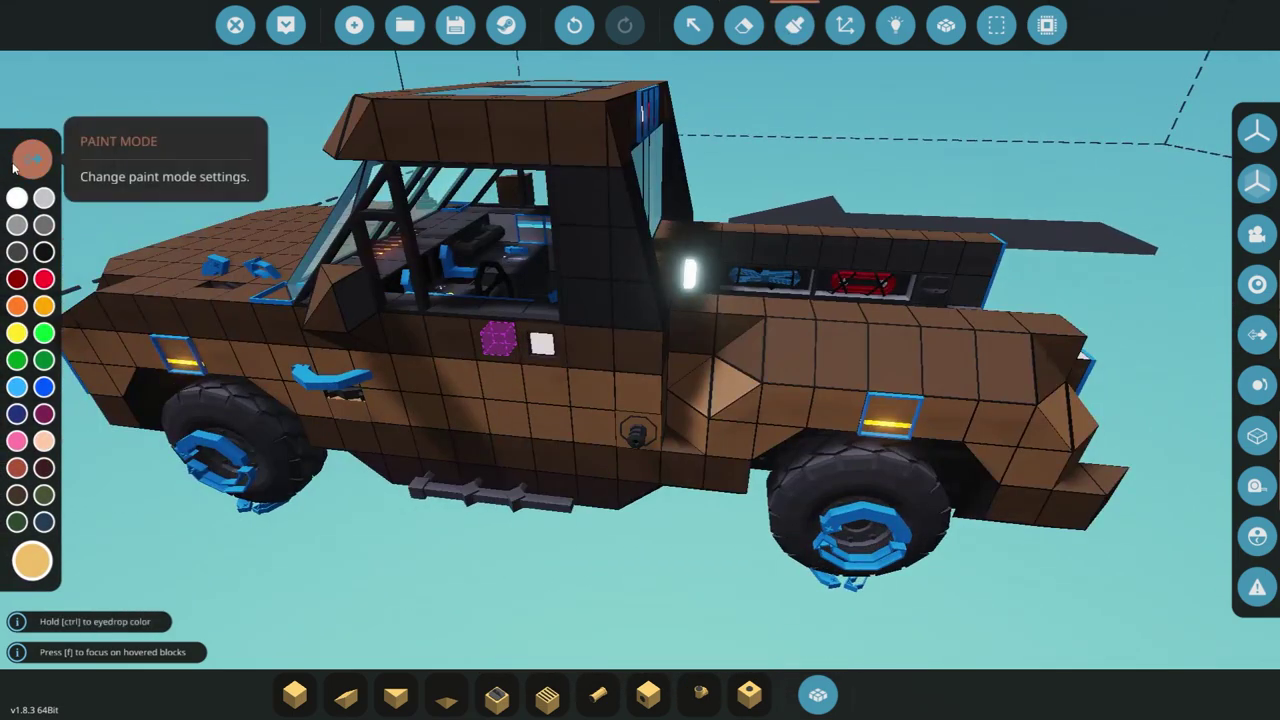
click(31, 158)
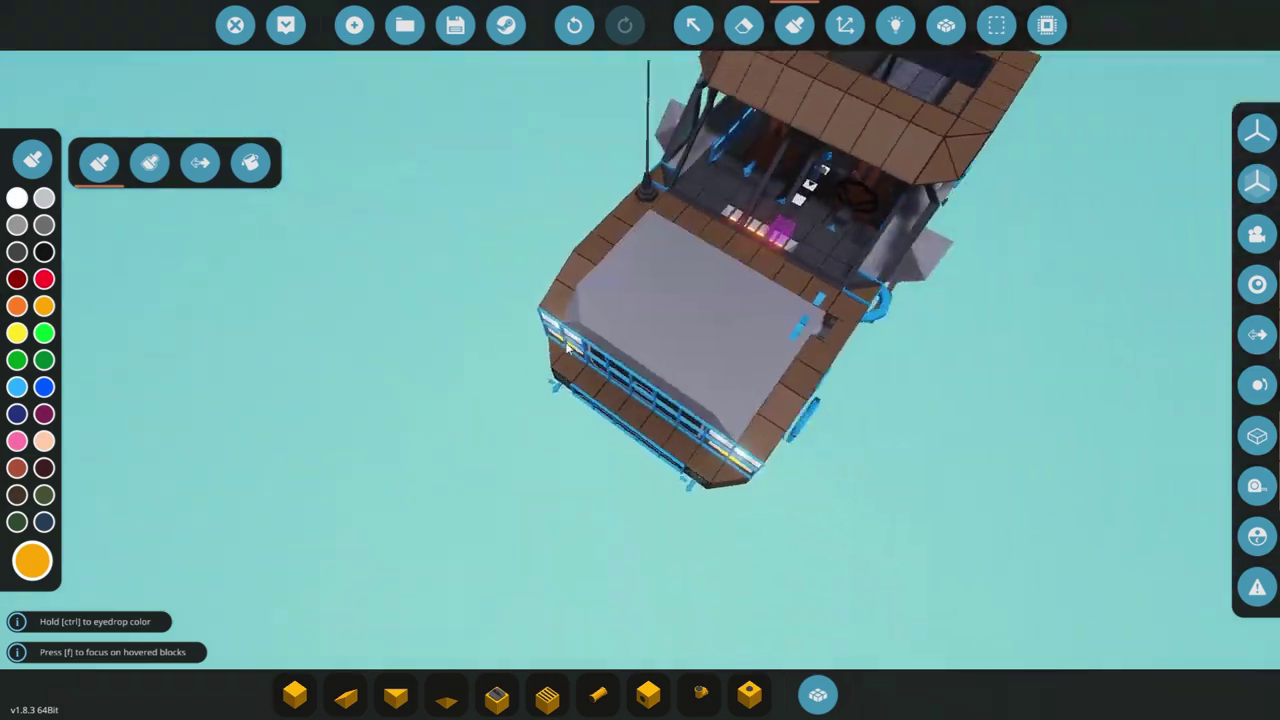
mouse_move(633, 297)
mouse_down()
mouse_move(602, 287)
mouse_move(646, 349)
mouse_up()
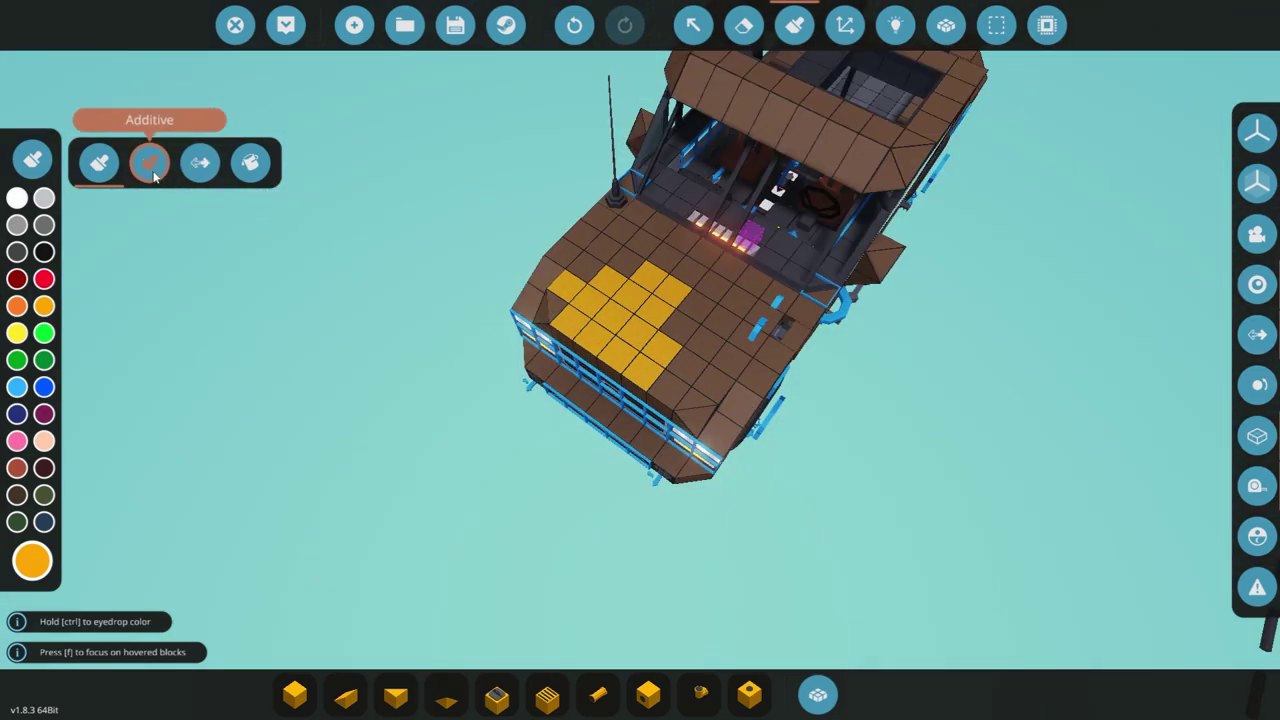
Tint one of the front bumper's fog lights orange-yellow with the Additive paint mode
click(150, 163)
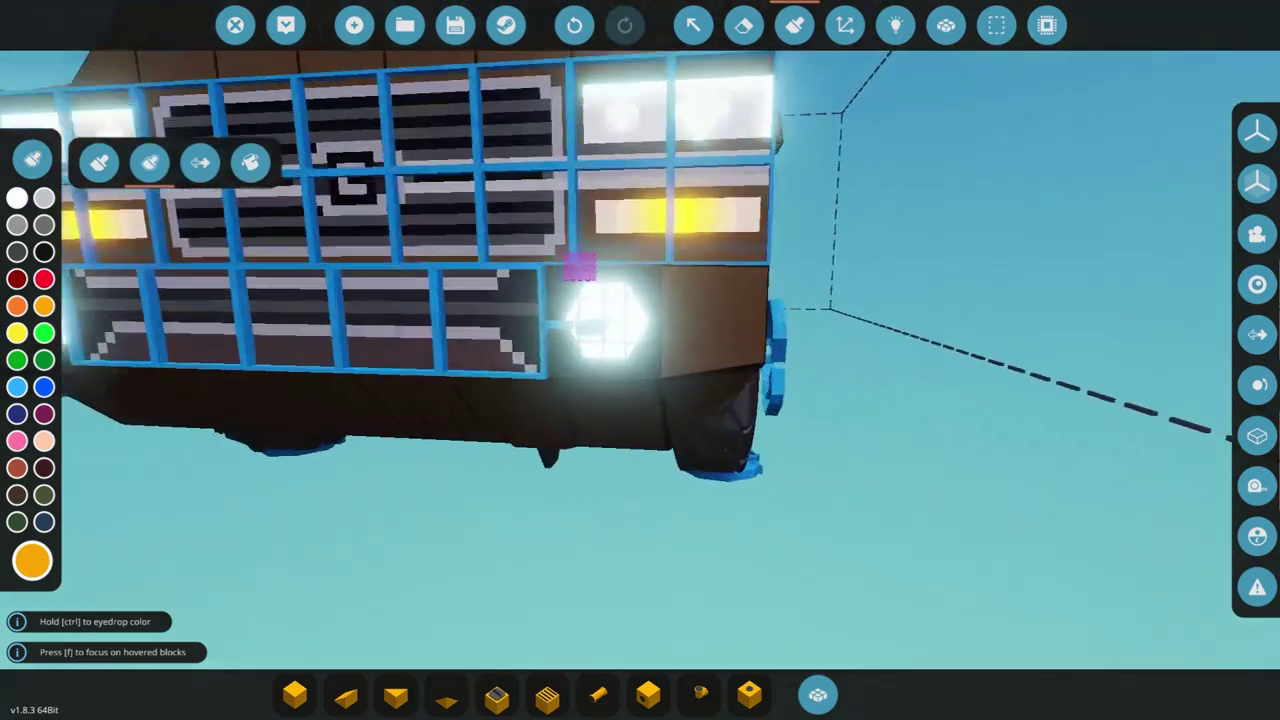
click(665, 380)
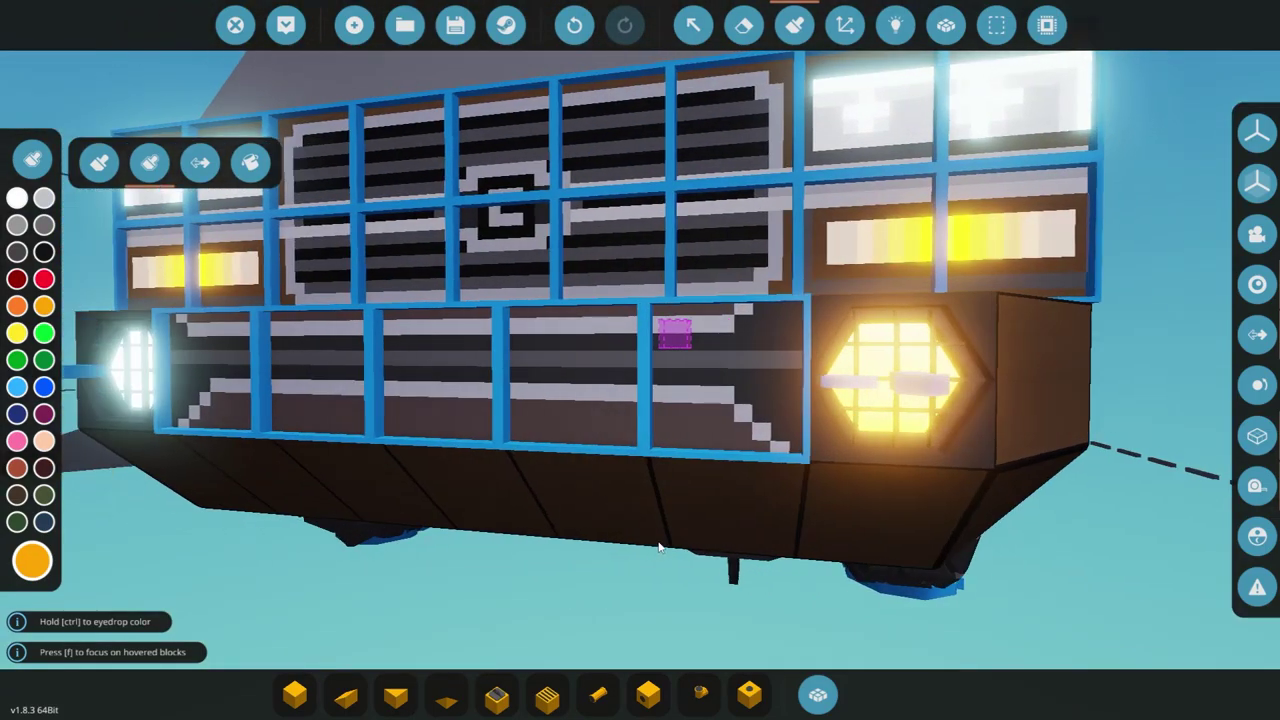
scroll(668, 537, down, 3)
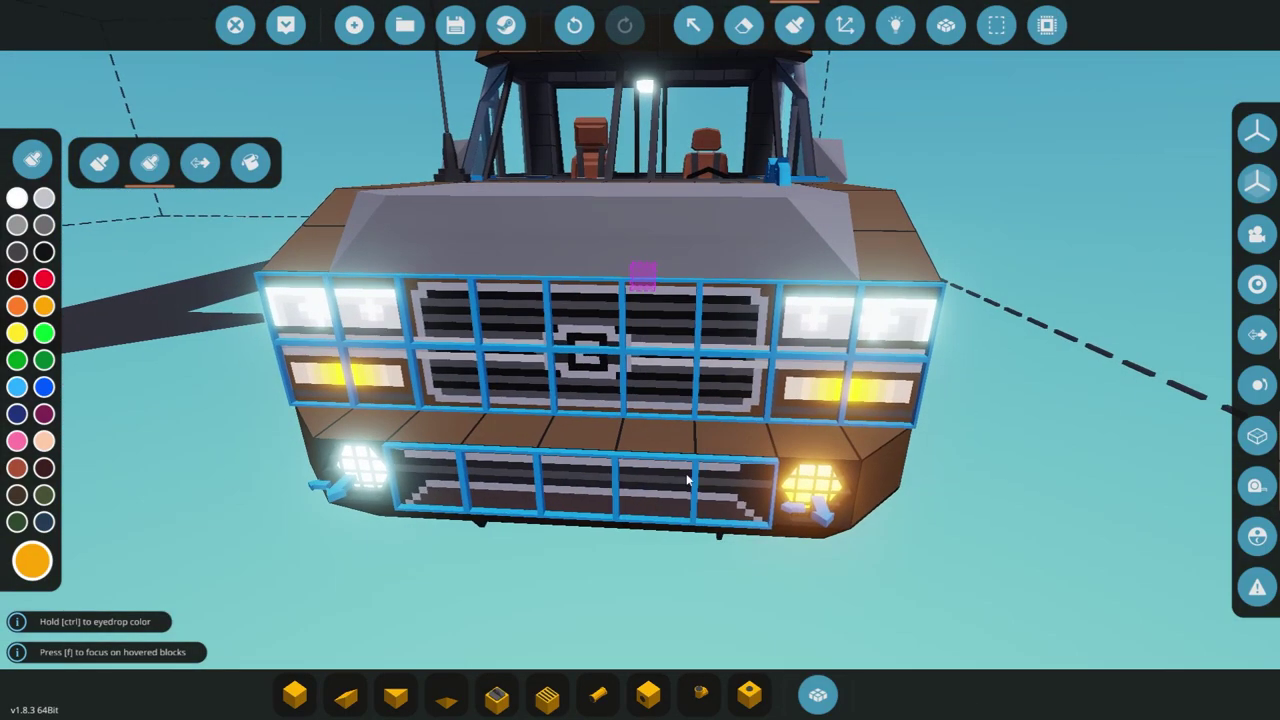
Replace the truck body's dark brown paint with pink and its lighter brown side paint with blue
click(200, 163)
scroll(108, 397, down, 2)
click(19, 441)
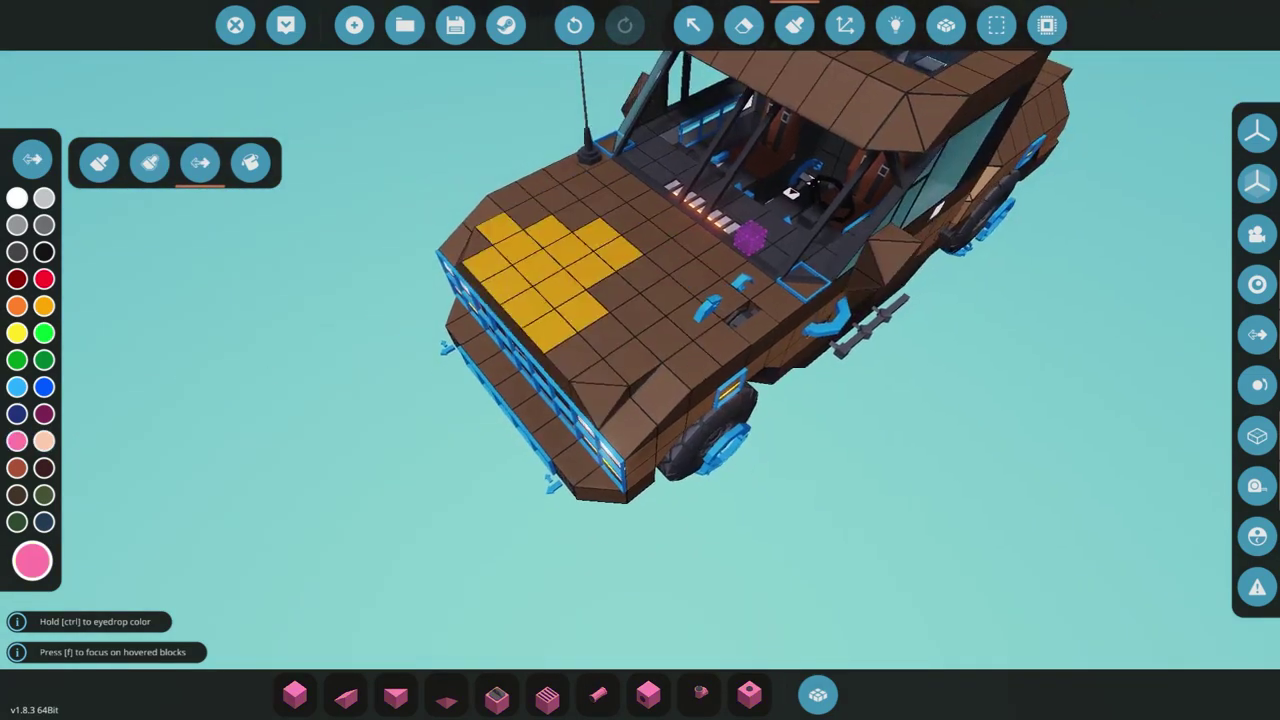
drag(410, 460, 369, 380)
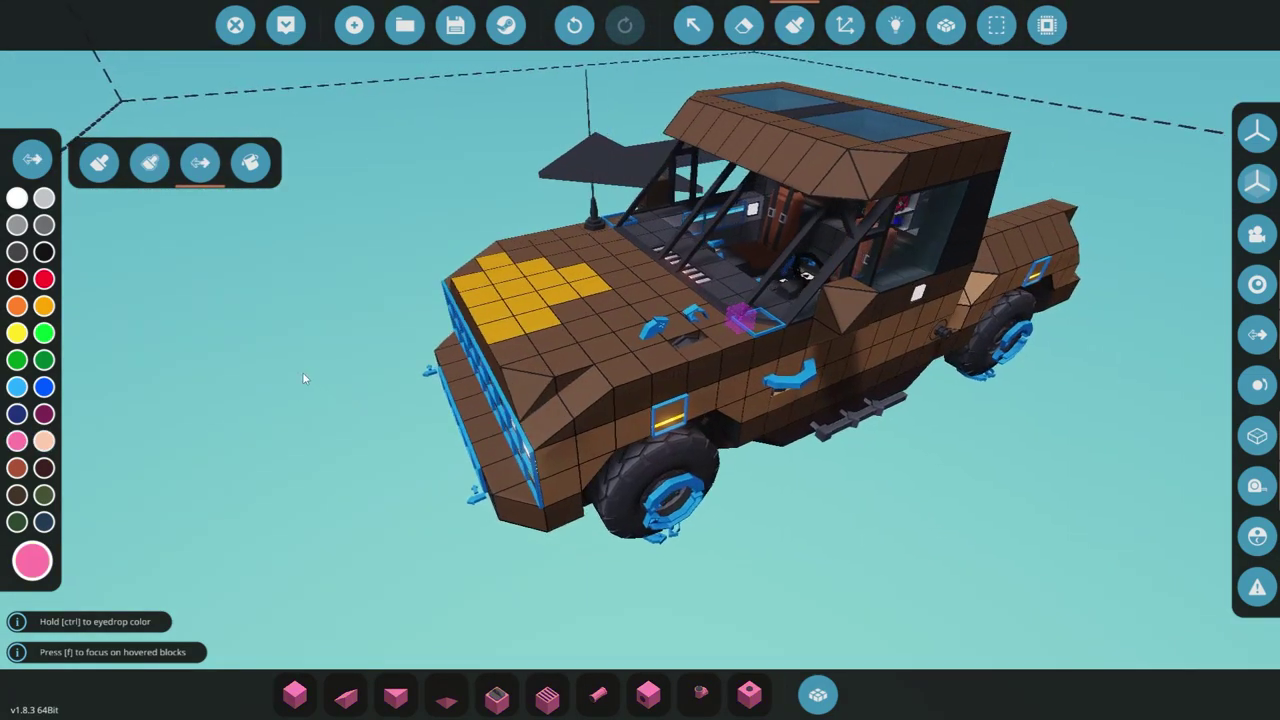
click(548, 357)
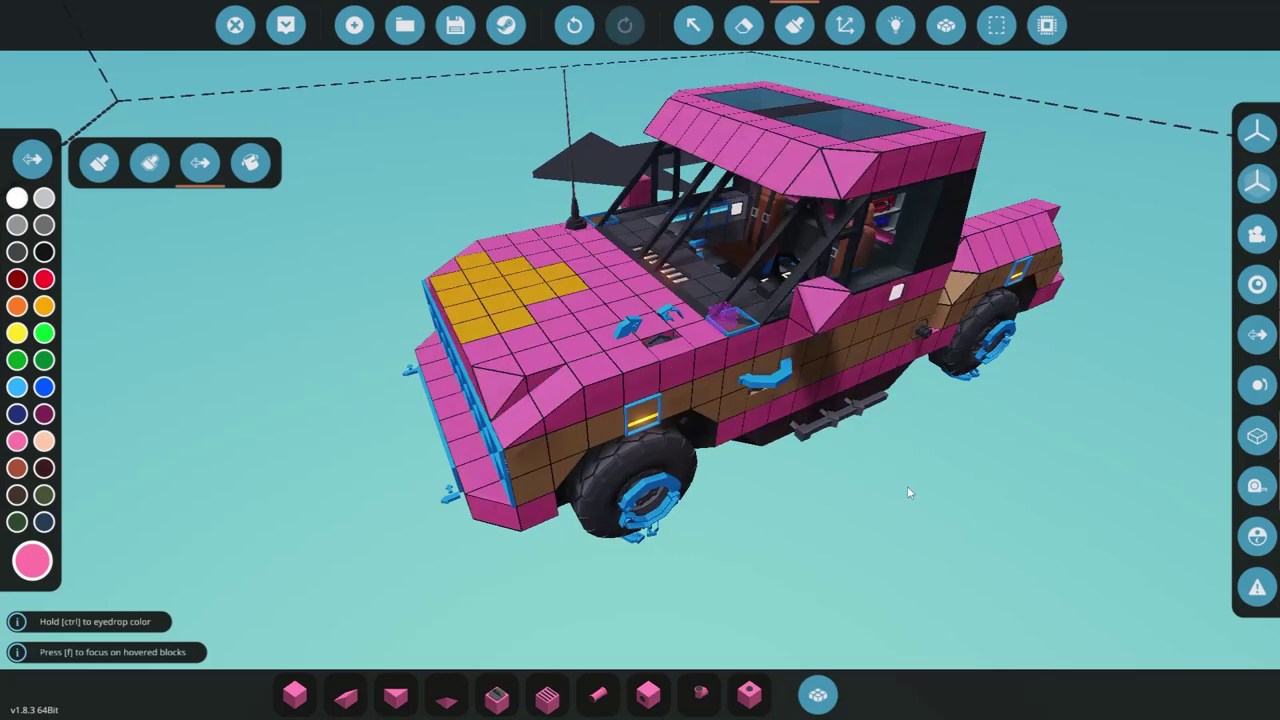
click(44, 386)
click(726, 402)
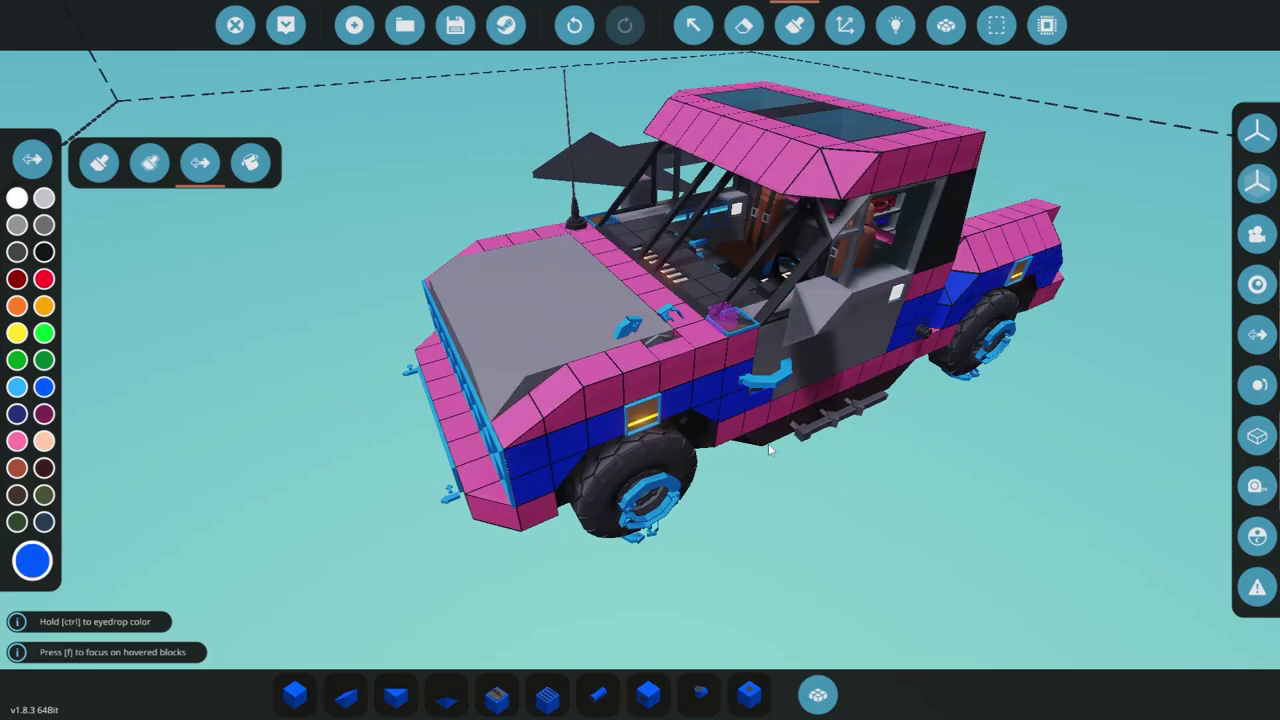
Undo all the recent painting and block-erasing edits on the truck
key(ctrl+z)
key(ctrl+z)
key(ctrl+z)
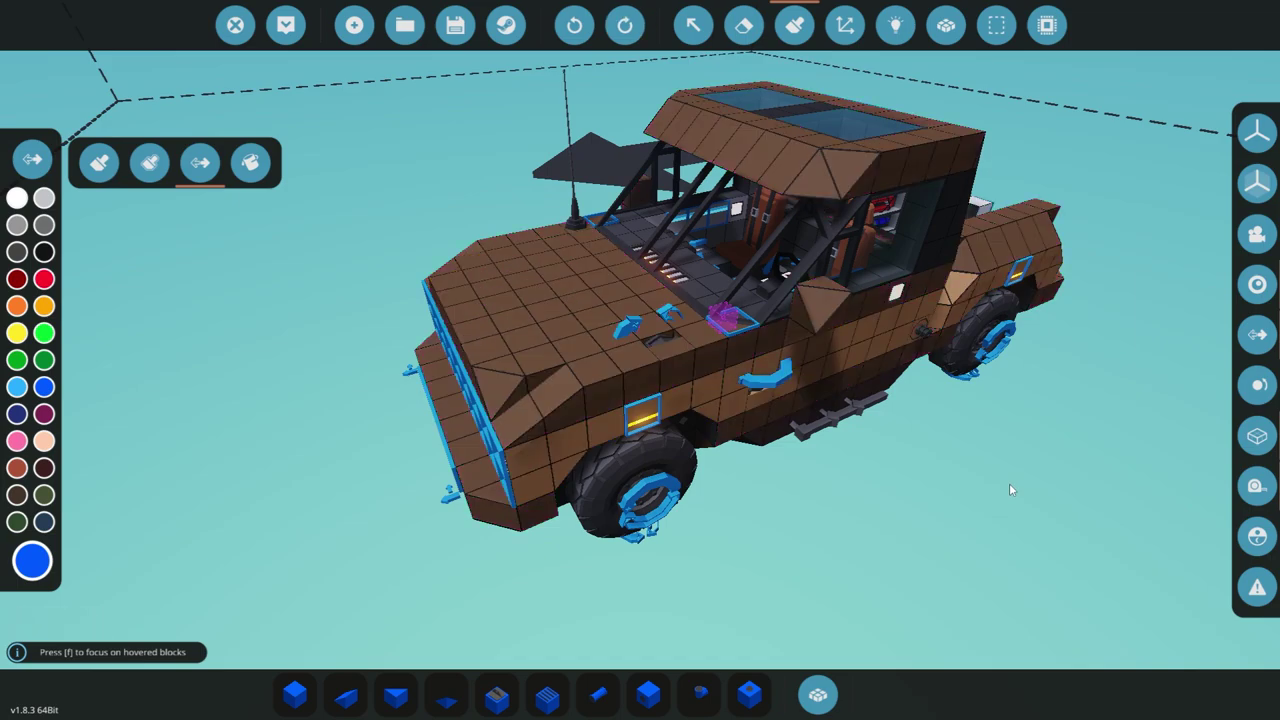
key(d)
key(ctrl+z)
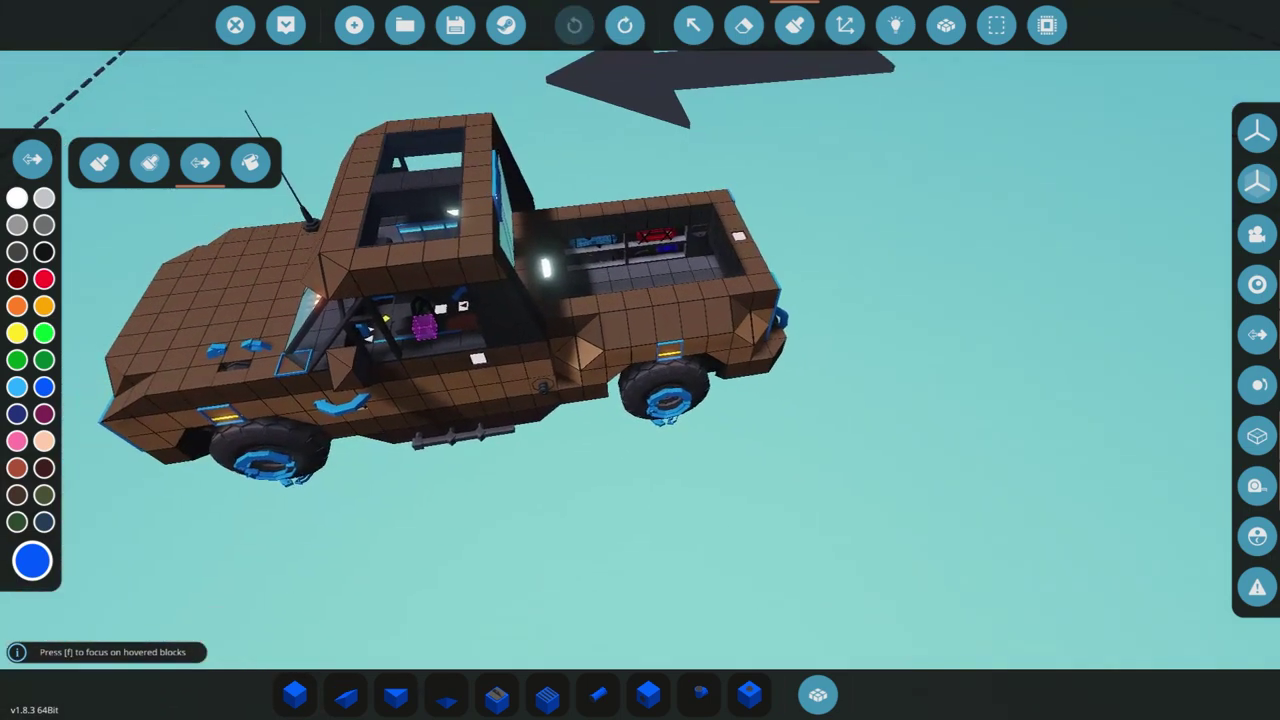
Paint the top plane of the cab roof blue with Plane Fill
scroll(945, 418, up, 3)
drag(945, 418, 608, 252)
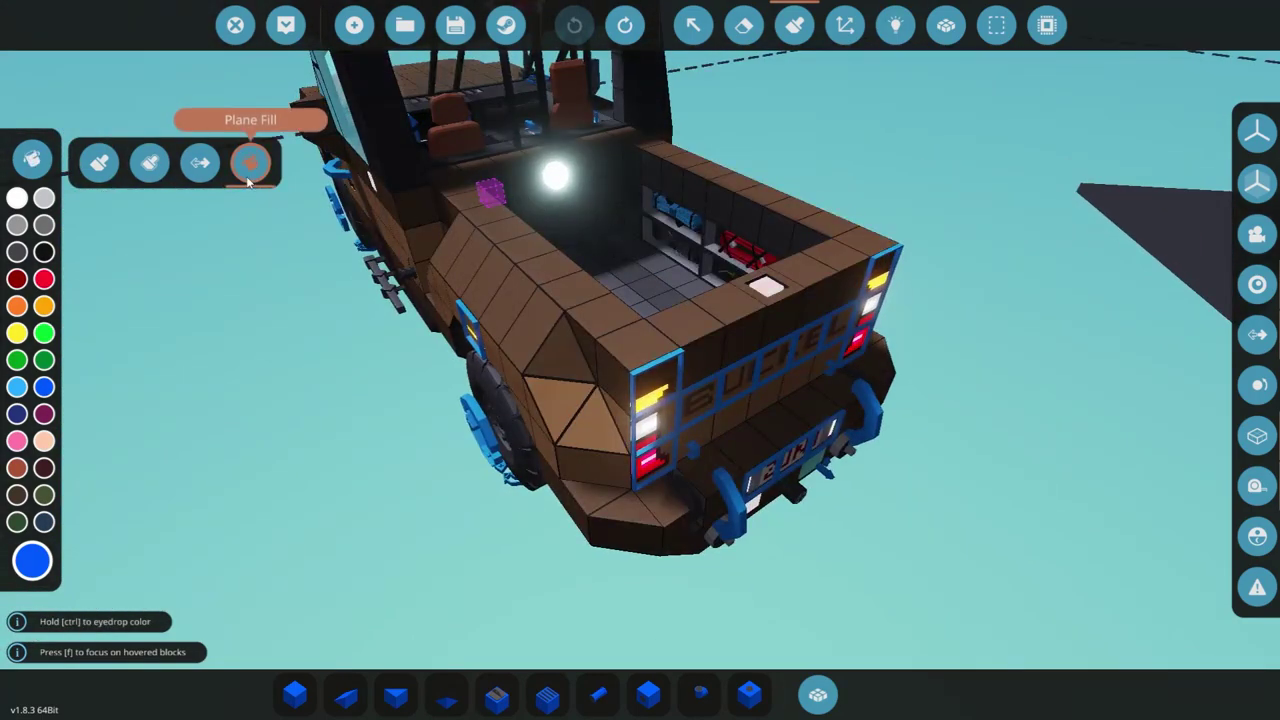
mouse_move(300, 190)
mouse_down()
mouse_move(580, 350)
mouse_move(714, 360)
mouse_up()
key(a)
key(s)
click(714, 360)
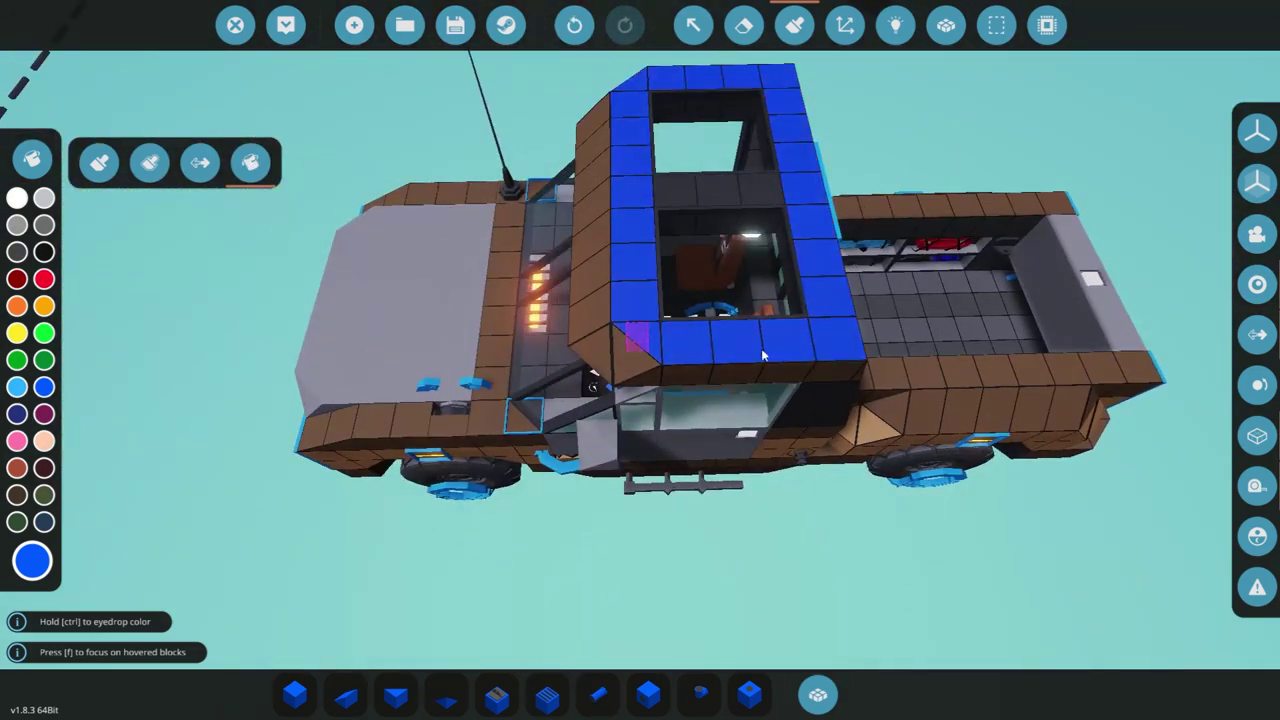
Plane-fill the blocks beside the hood and the strip behind it in blue
scroll(650, 352, up, 3)
scroll(500, 390, down, 2)
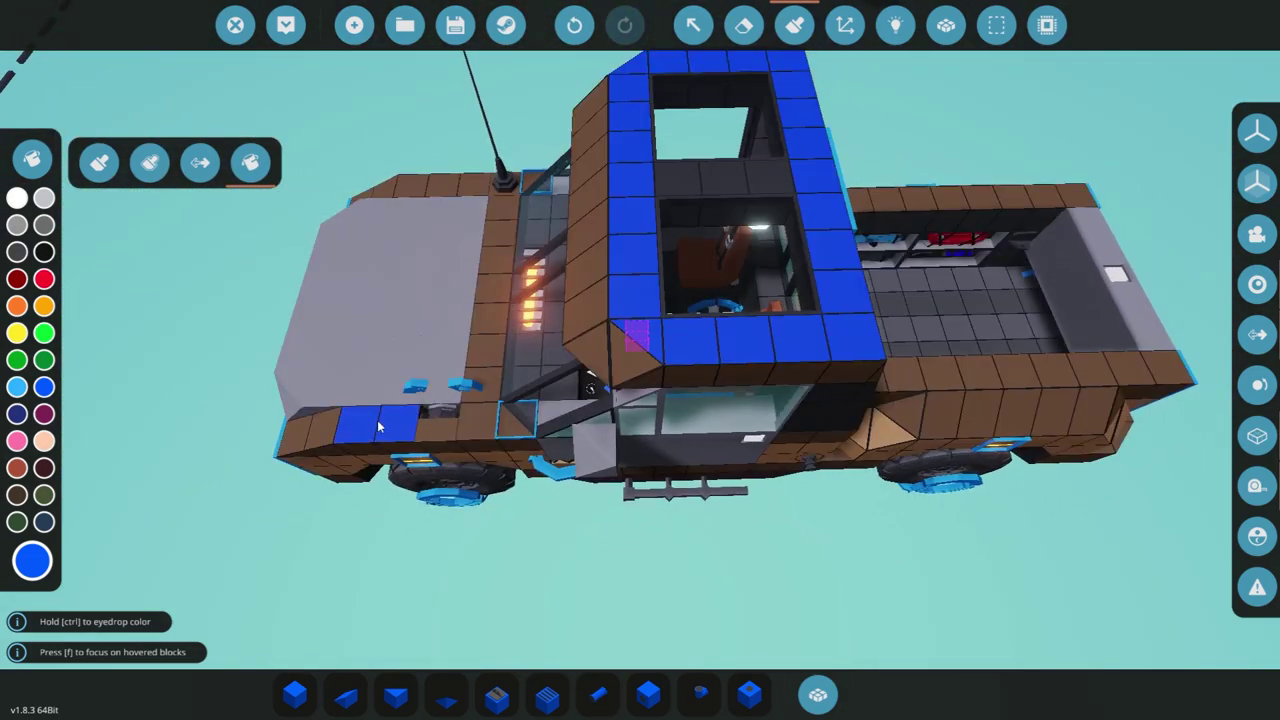
click(472, 382)
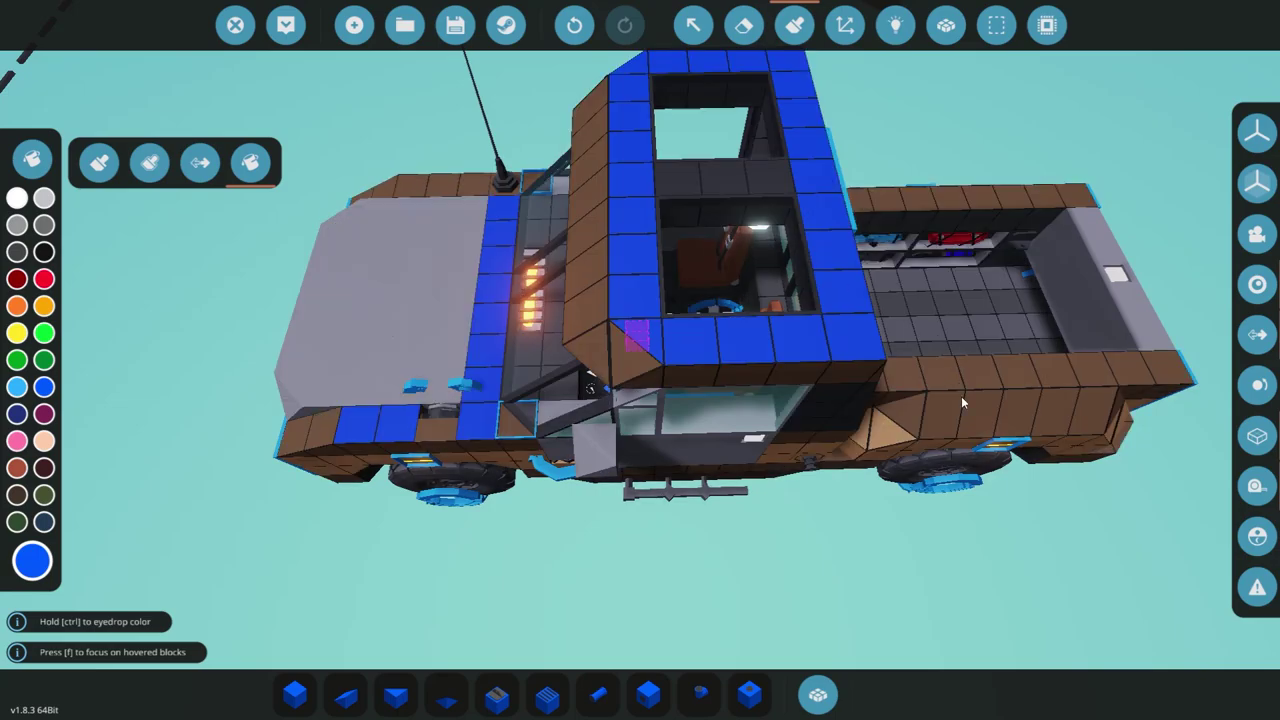
Plane-fill the front fender, cab side, bed side panels and bed rails in blue
key(d)
drag(648, 398, 703, 542)
click(755, 545)
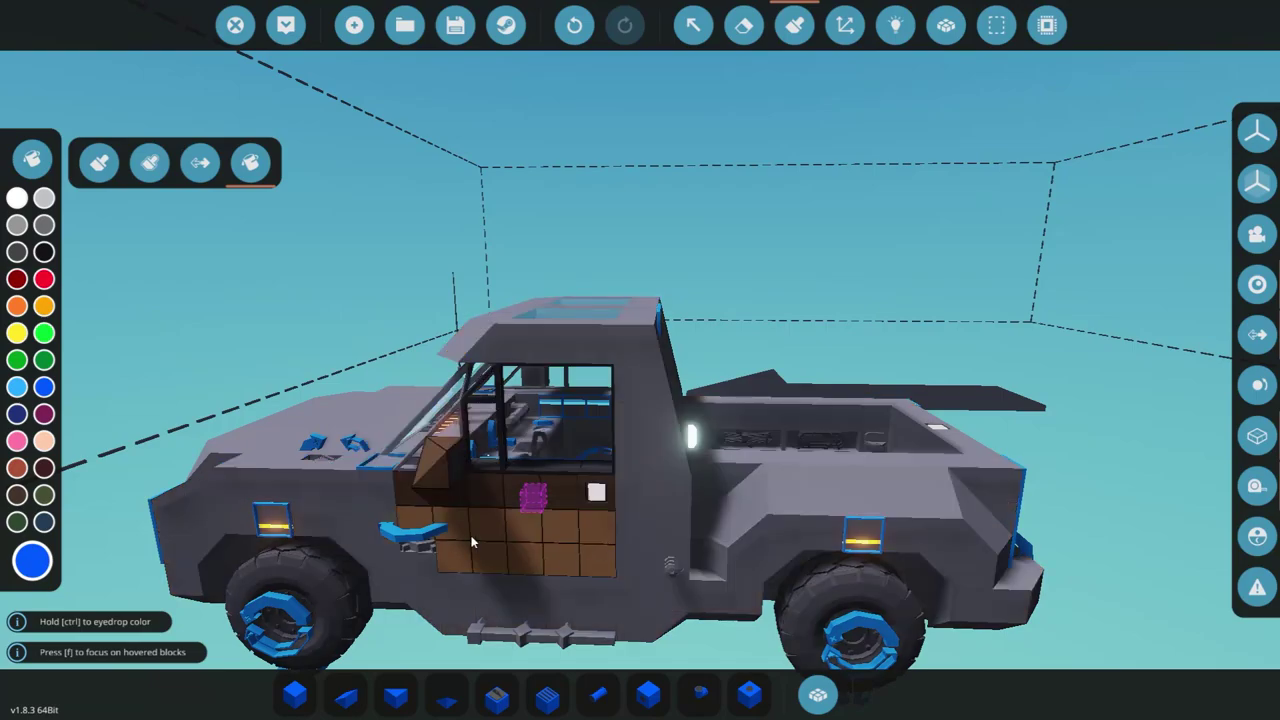
click(816, 502)
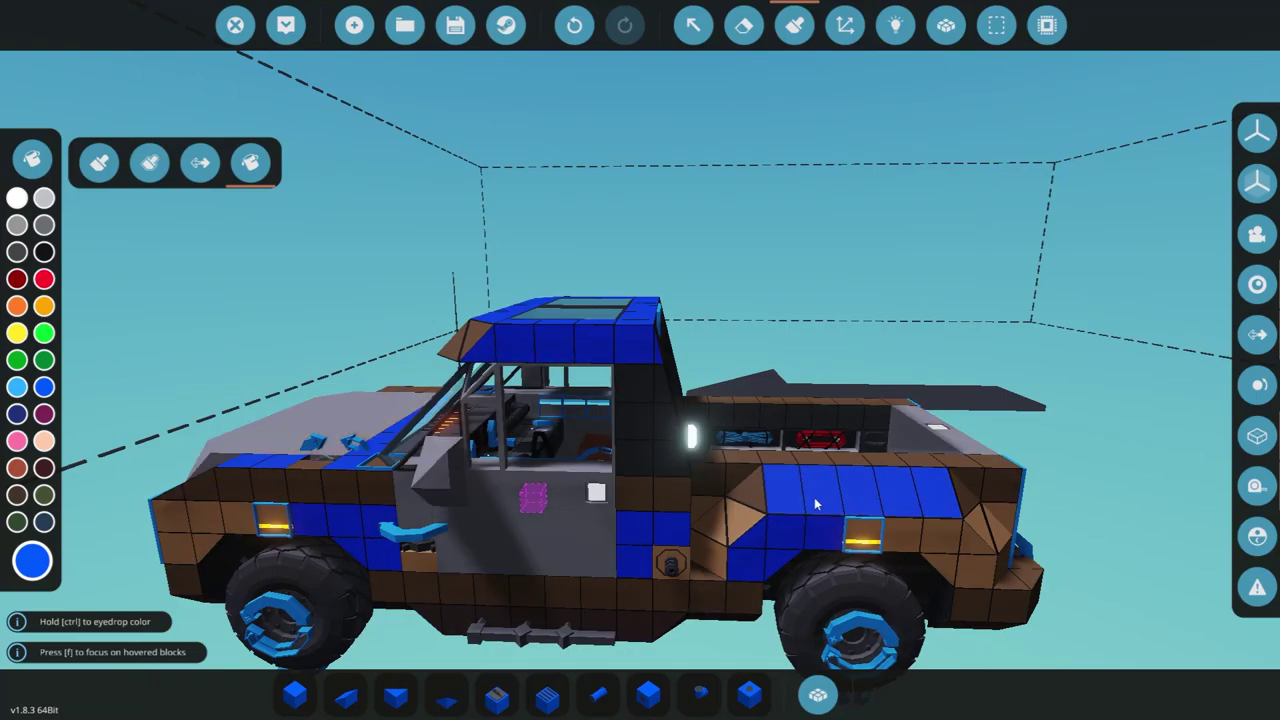
key(w)
drag(1121, 380, 842, 234)
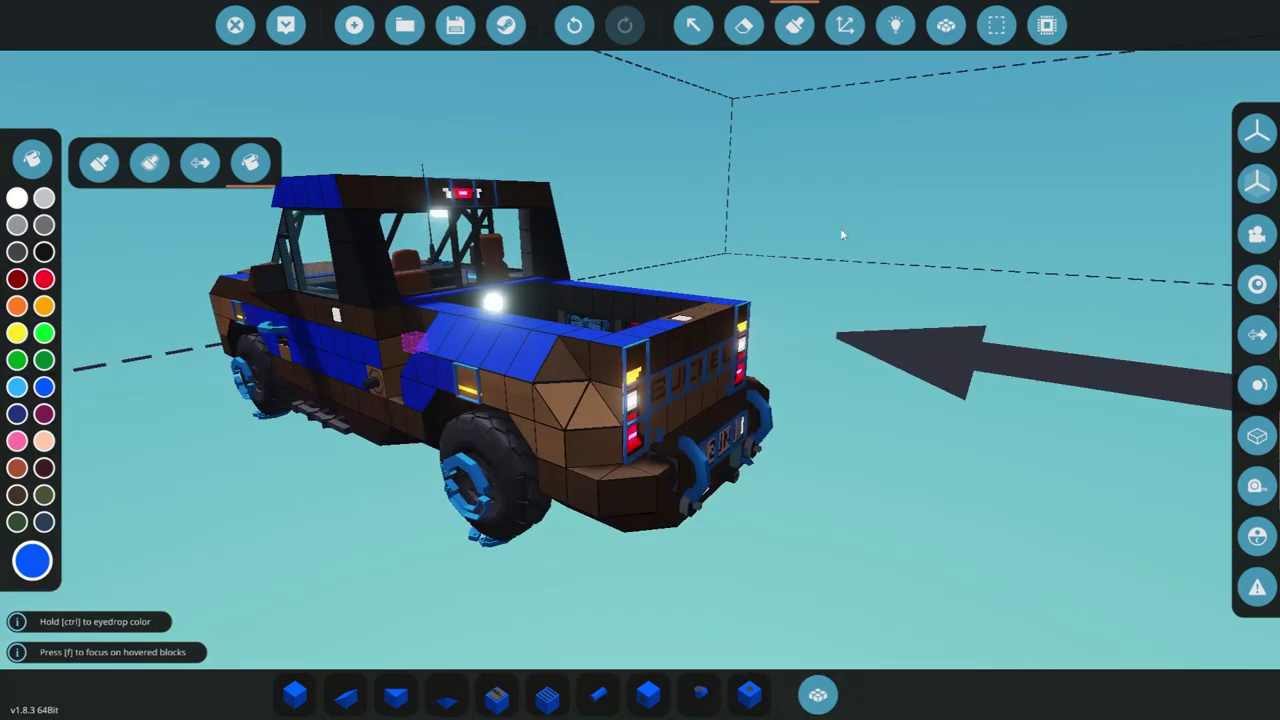
Try the Move tool on the truck and enable the X symmetry plane
click(841, 27)
mouse_move(554, 287)
mouse_down()
mouse_move(804, 240)
mouse_move(586, 277)
mouse_move(770, 240)
mouse_up()
mouse_move(1226, 145)
click(1042, 138)
drag(738, 335, 575, 480)
Shift the truck sideways within the edit grid and show the symmetry plane options
click(846, 26)
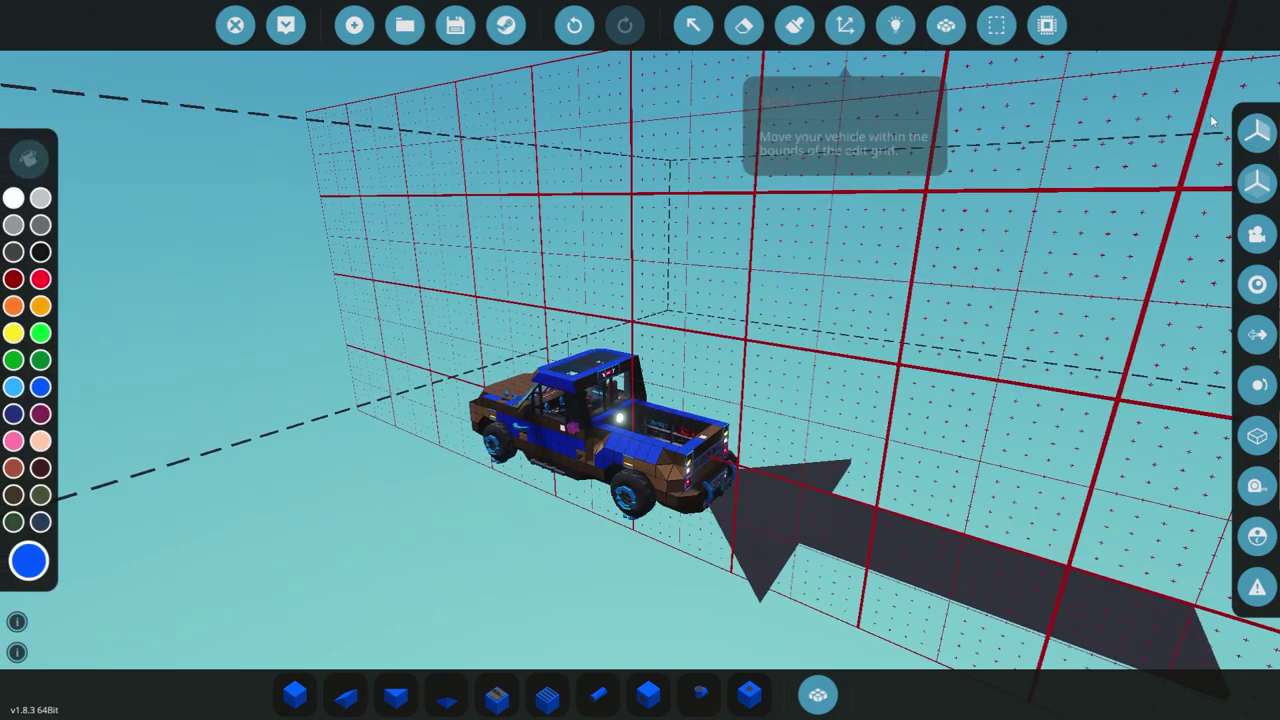
mouse_move(1246, 132)
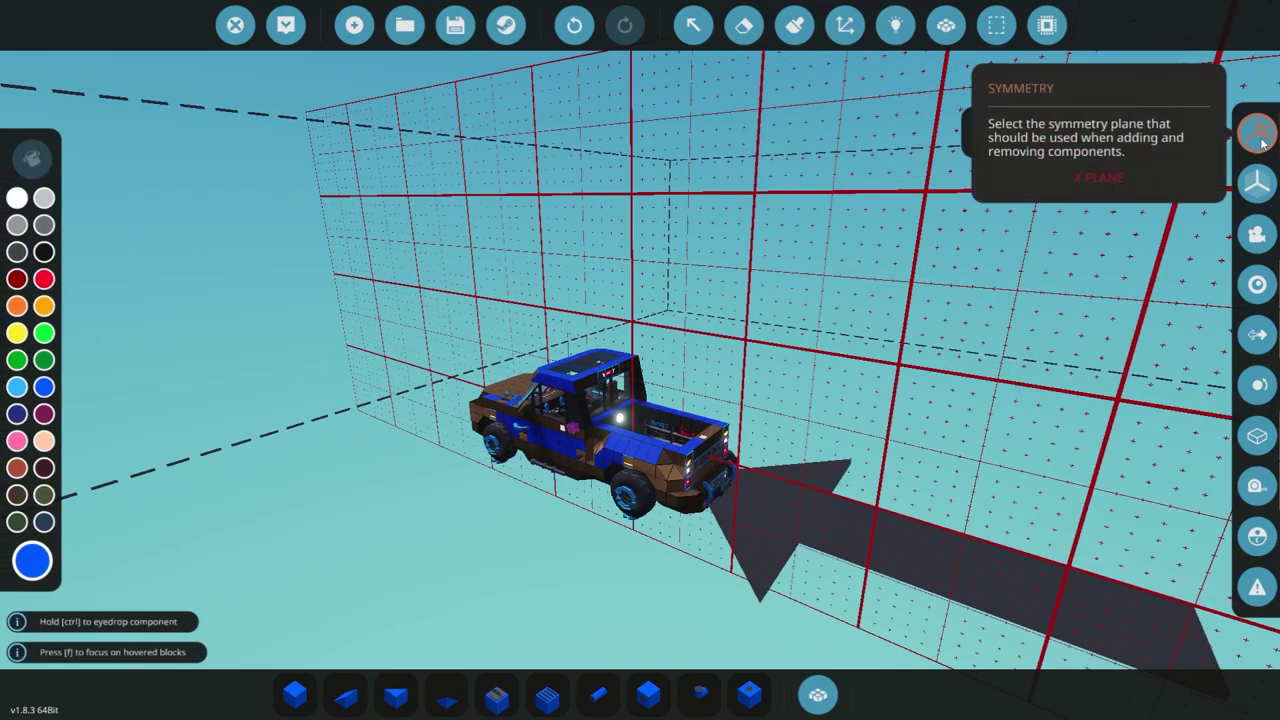
drag(708, 436, 630, 510)
click(845, 25)
drag(545, 300, 922, 200)
click(1262, 137)
click(846, 27)
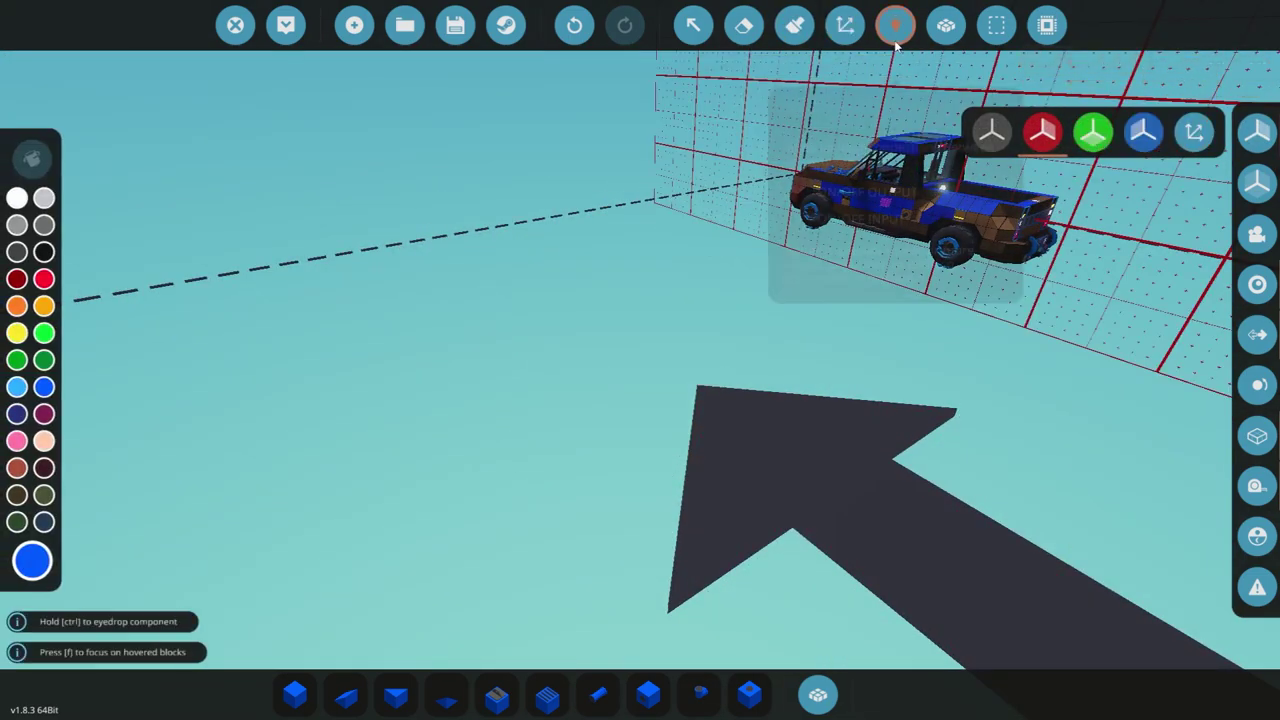
click(845, 25)
drag(975, 195, 562, 312)
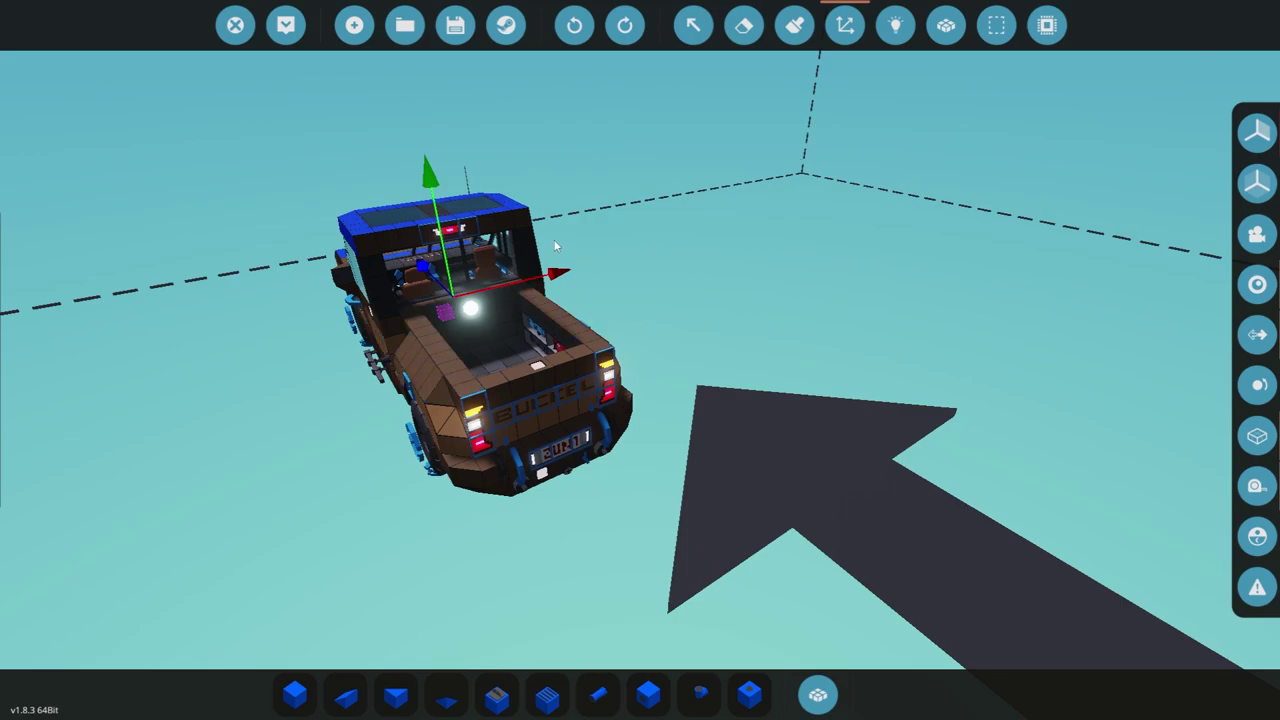
Undo the truck's moves and all blue plane fills, and disable the symmetry plane
key(ctrl+z)
drag(563, 239, 1130, 192)
mouse_move(1245, 131)
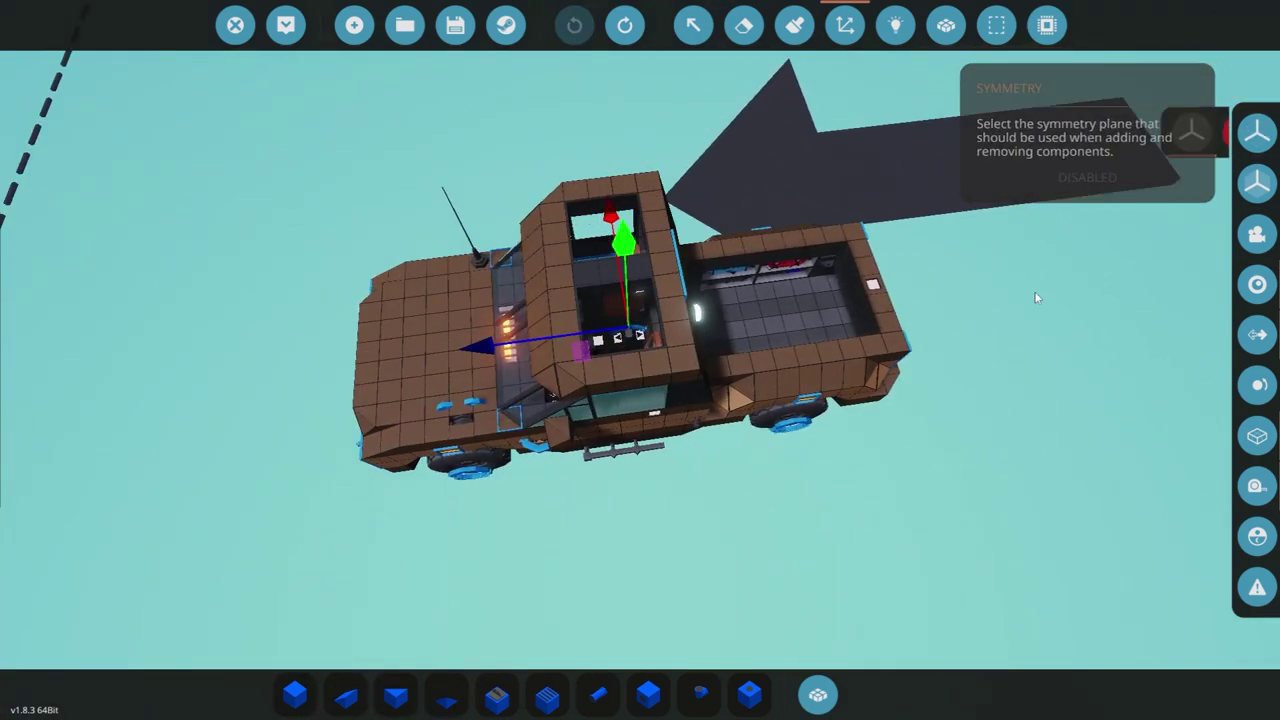
Inspect the truck's data nodes and connections in Logic mode, and eyedrop a brown body block
drag(976, 323, 745, 164)
click(845, 25)
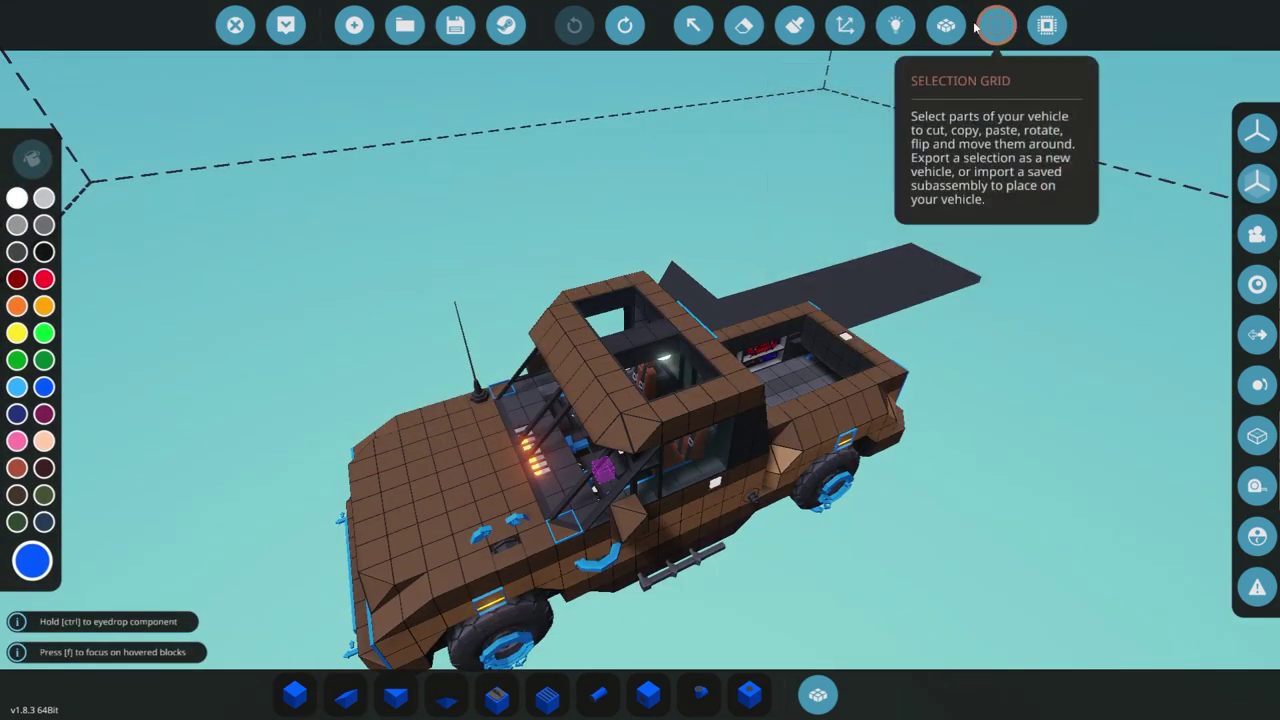
click(895, 25)
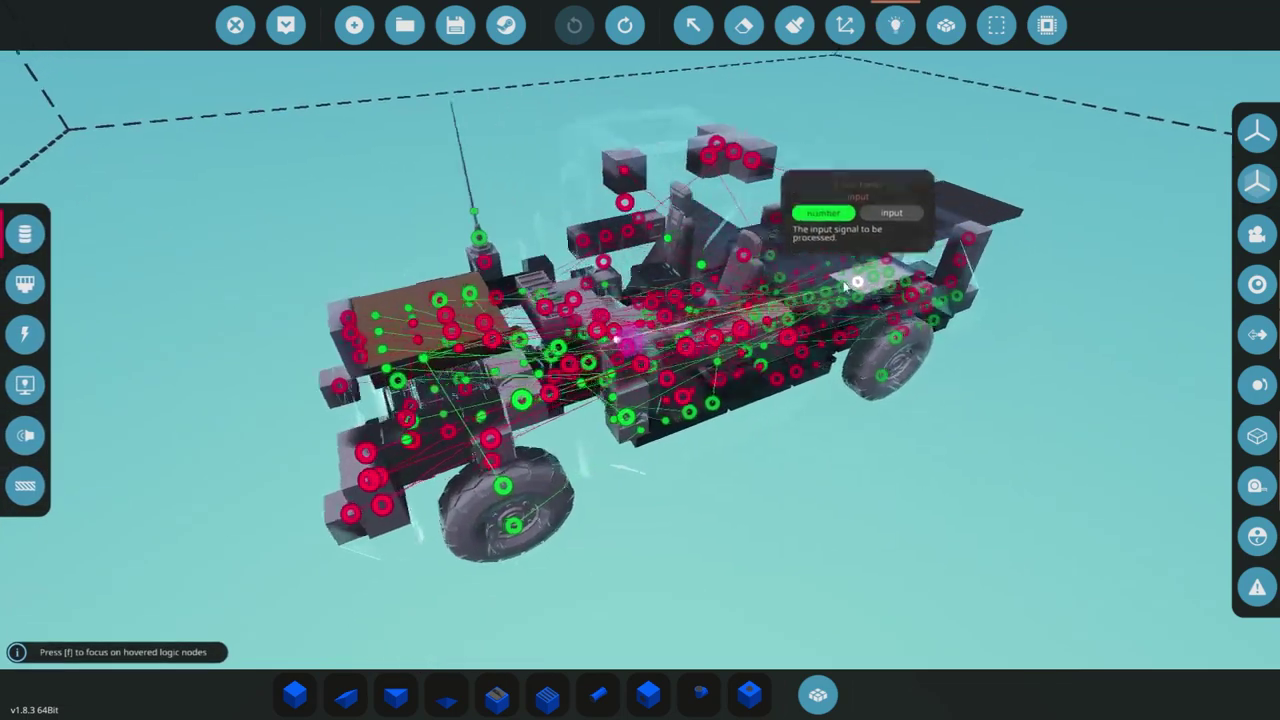
click(895, 25)
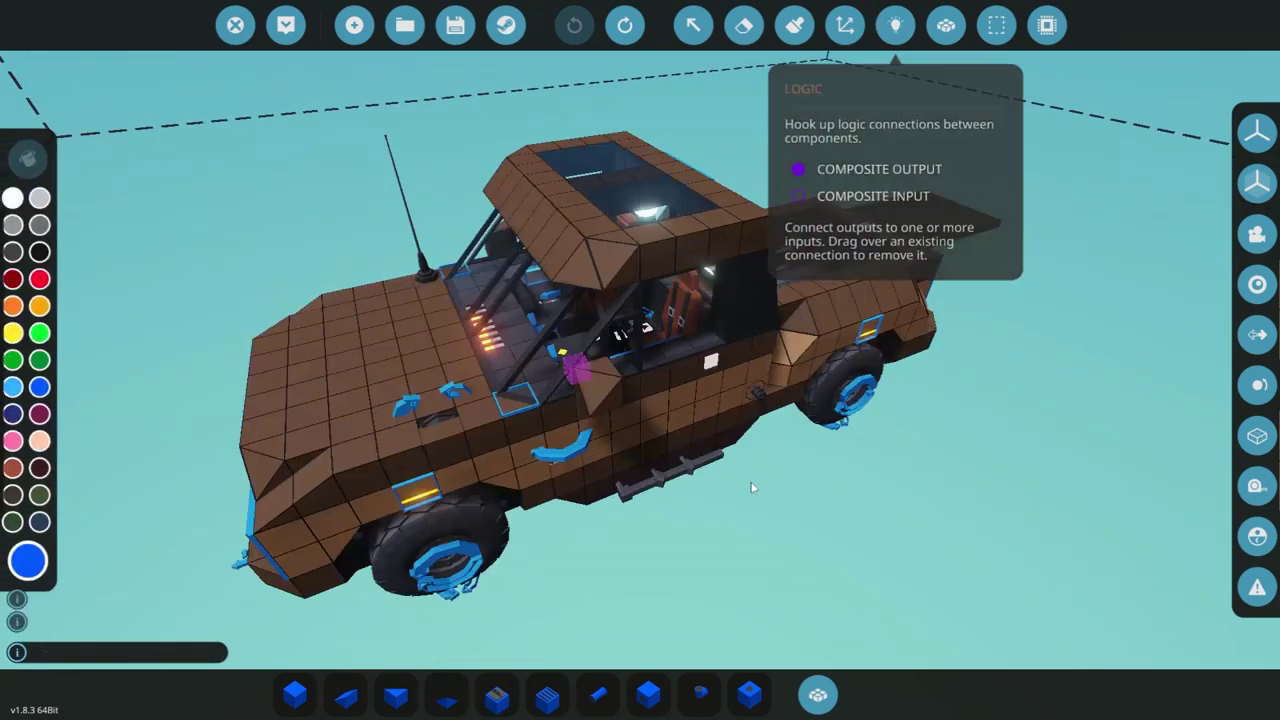
ctrl+click(352, 402)
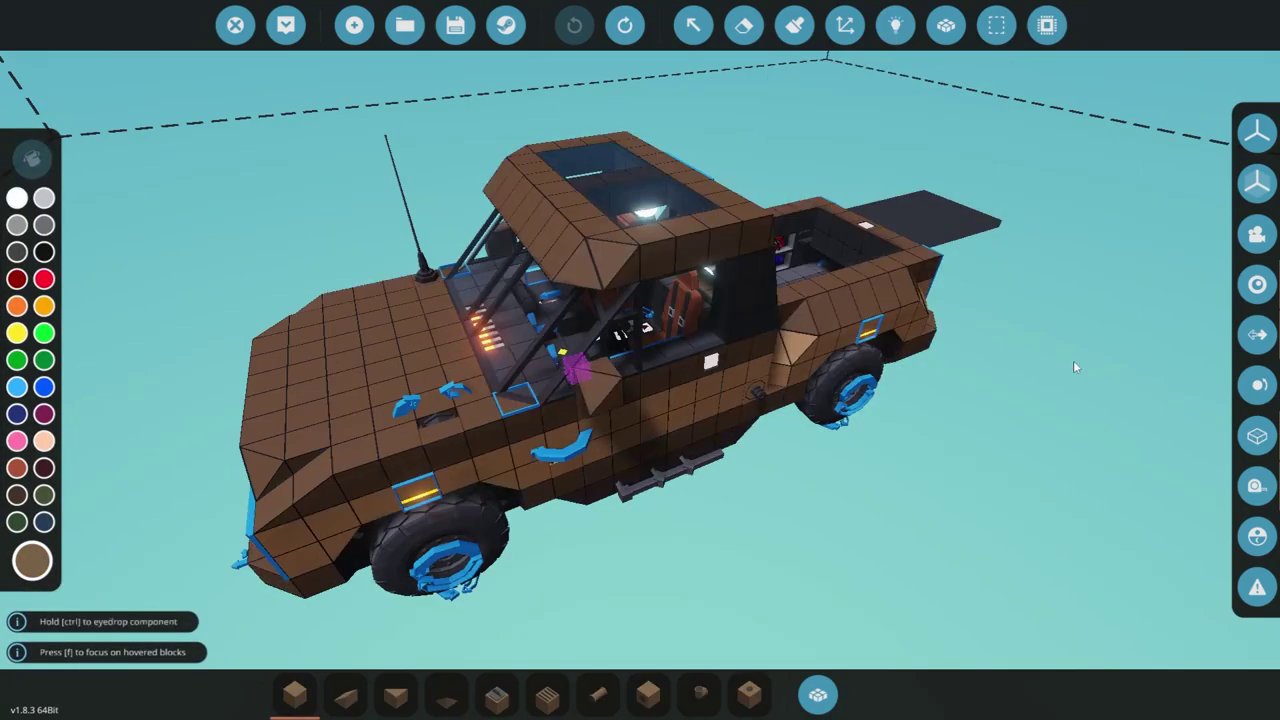
click(895, 25)
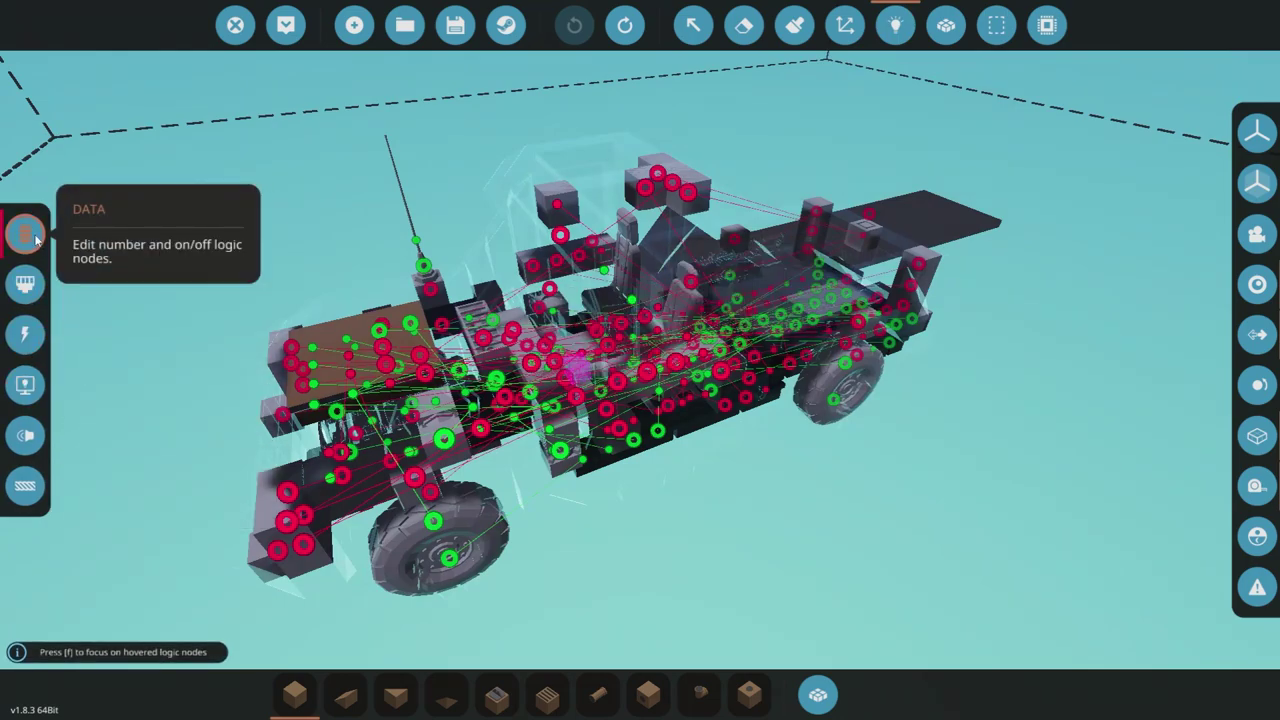
mouse_move(315, 350)
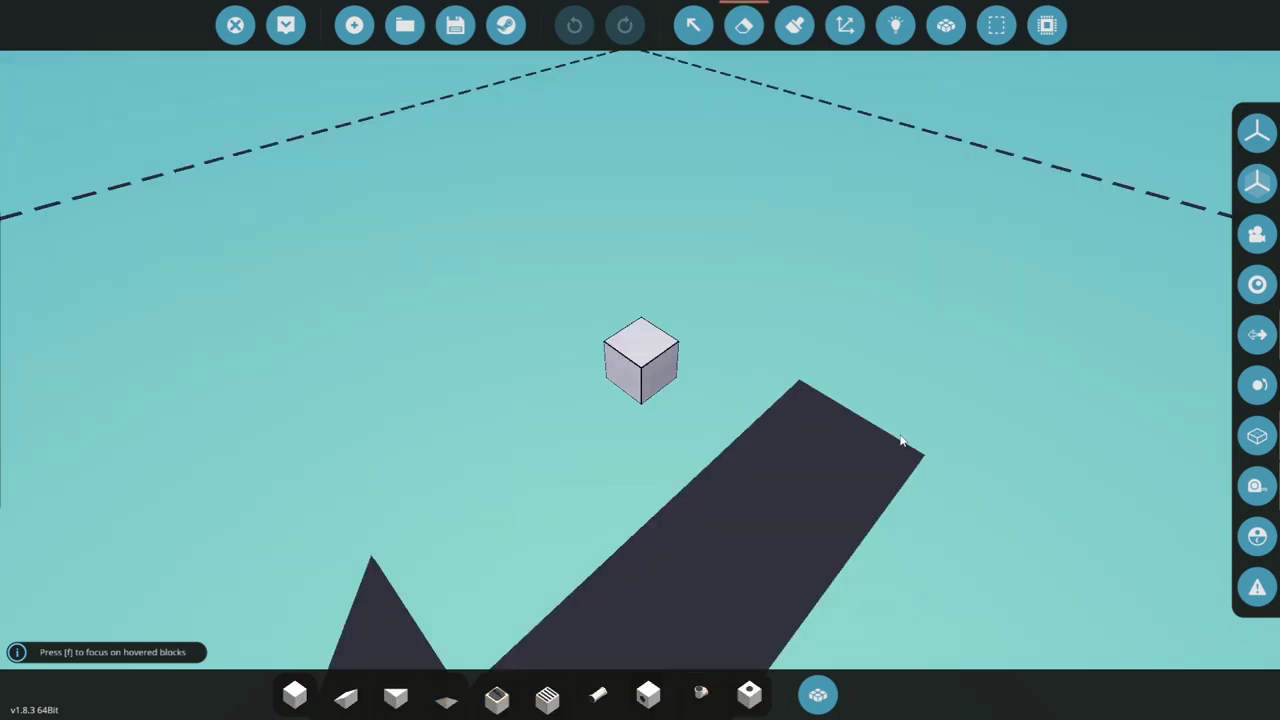
Extend the single white starting block into a straight row of seven basic blocks
drag(901, 441, 720, 426)
scroll(720, 426, up, 2)
key(1)
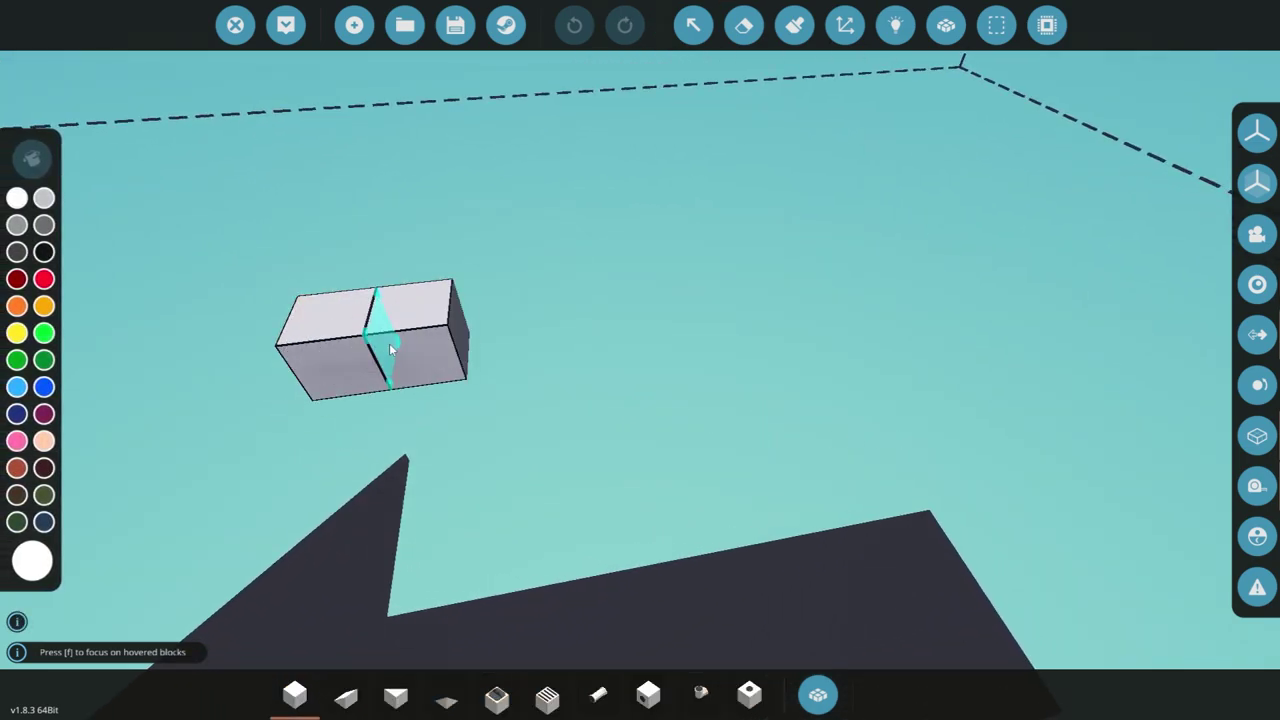
drag(390, 344, 794, 291)
Place a Toggle Button from the component inventory on top of the far end block of the row
click(818, 695)
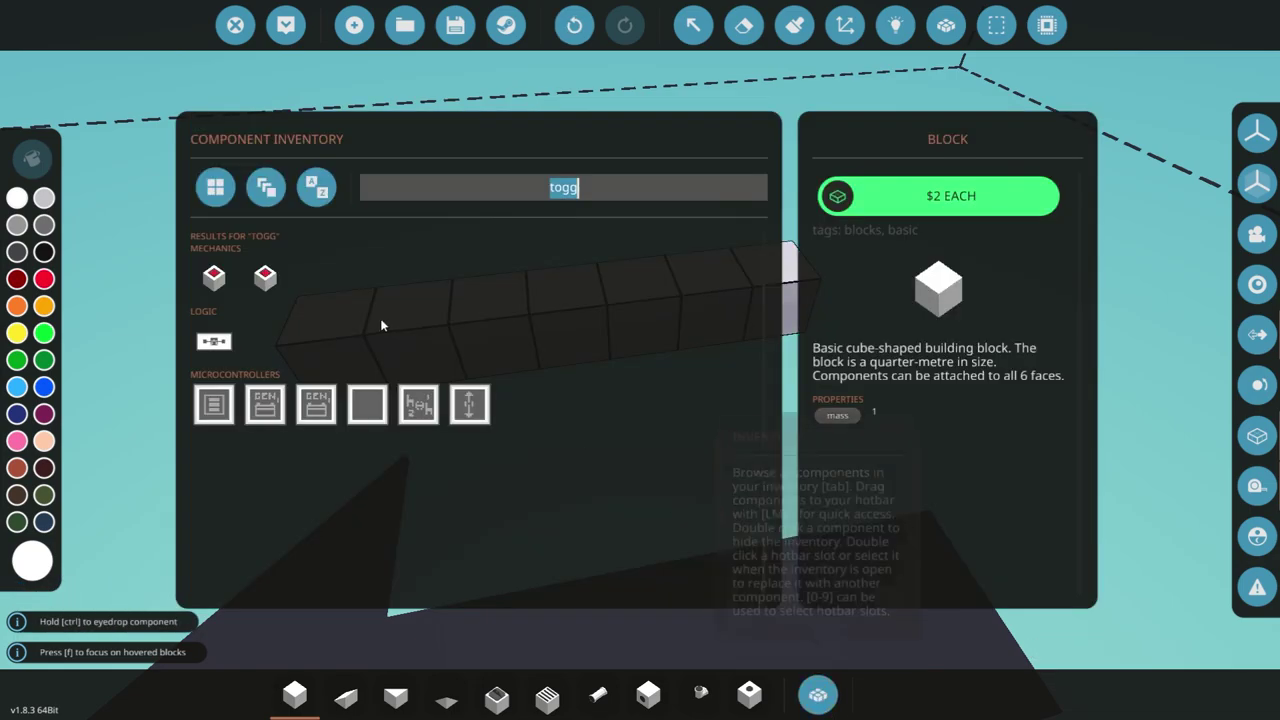
click(231, 282)
click(817, 690)
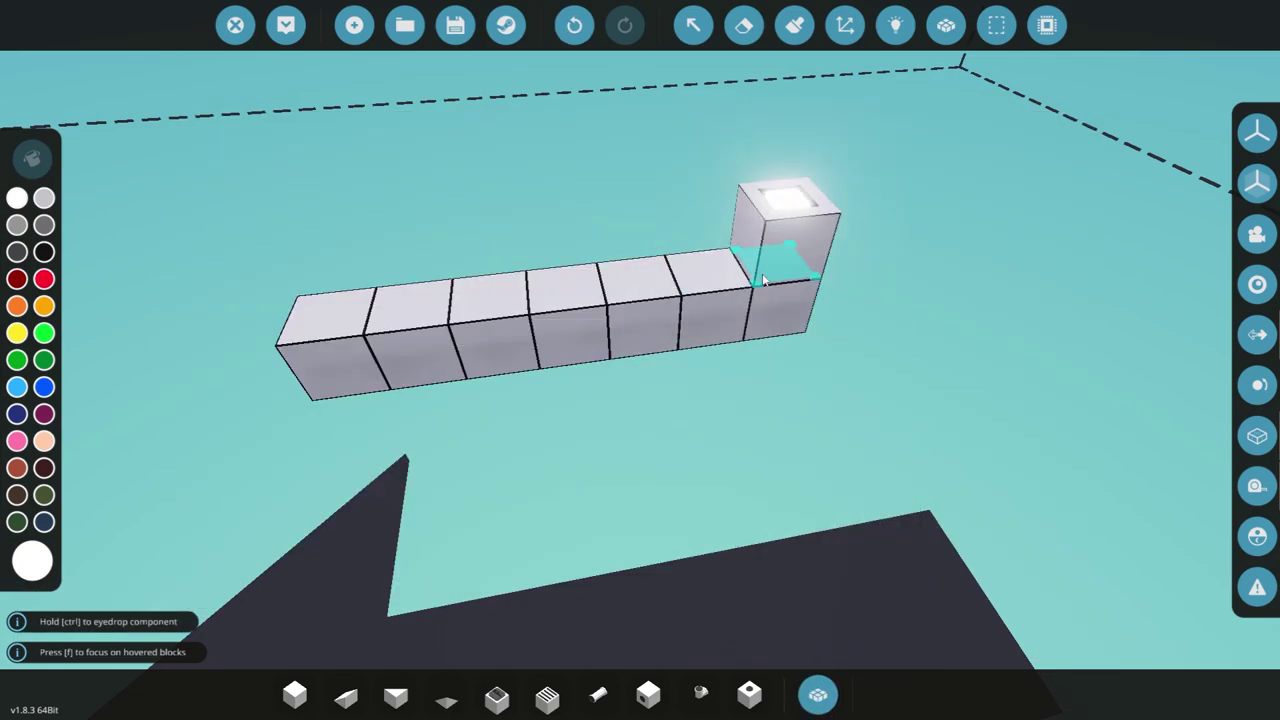
click(779, 263)
Find a Light by searching the inventory for "light" and place it on the row, one block away from the Toggle Button
click(832, 697)
text(light)
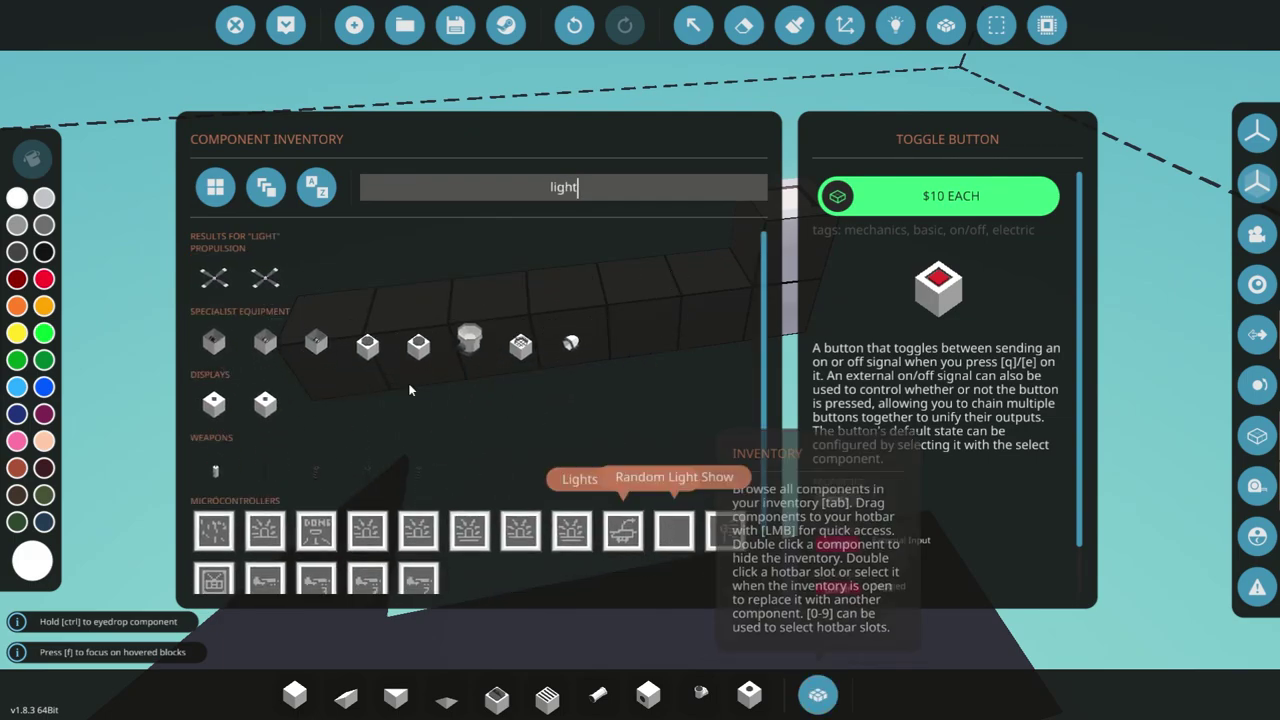
click(368, 345)
click(816, 693)
click(634, 268)
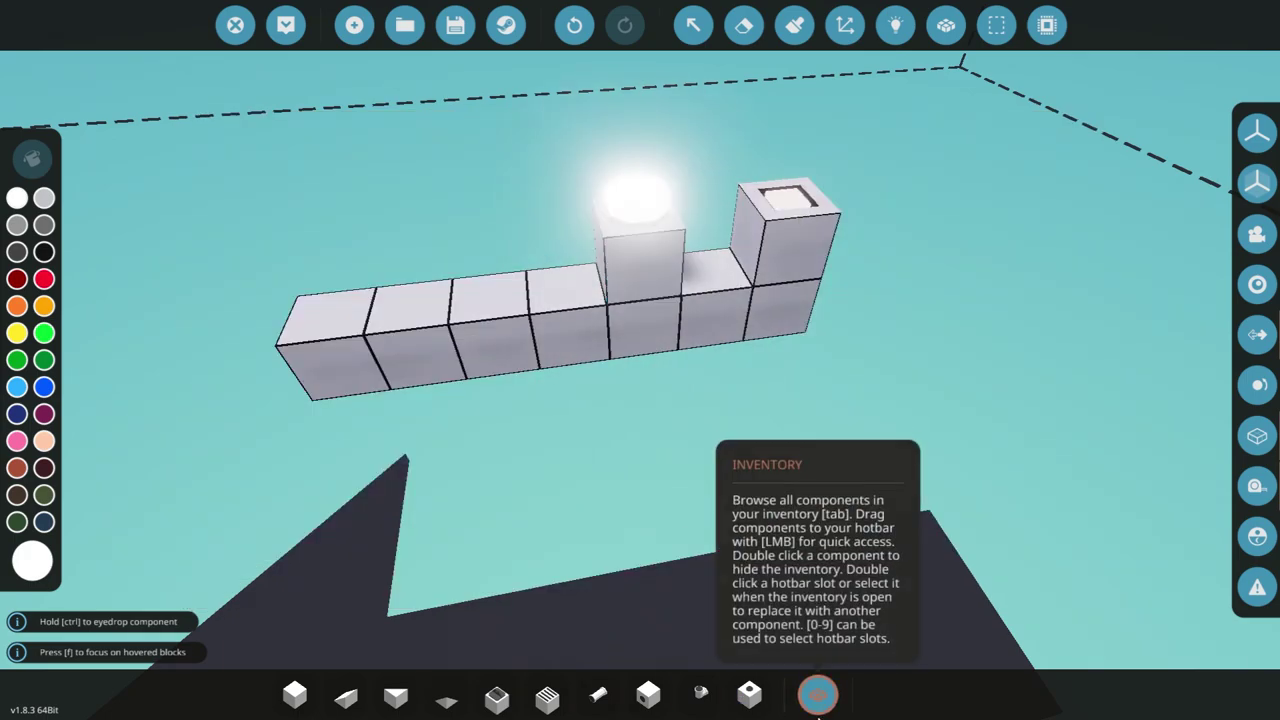
Search the inventory for "batt", rotate the Electric Battery Small lengthwise along the row and place it near the opposite end from the button
click(818, 697)
text(batt)
click(308, 276)
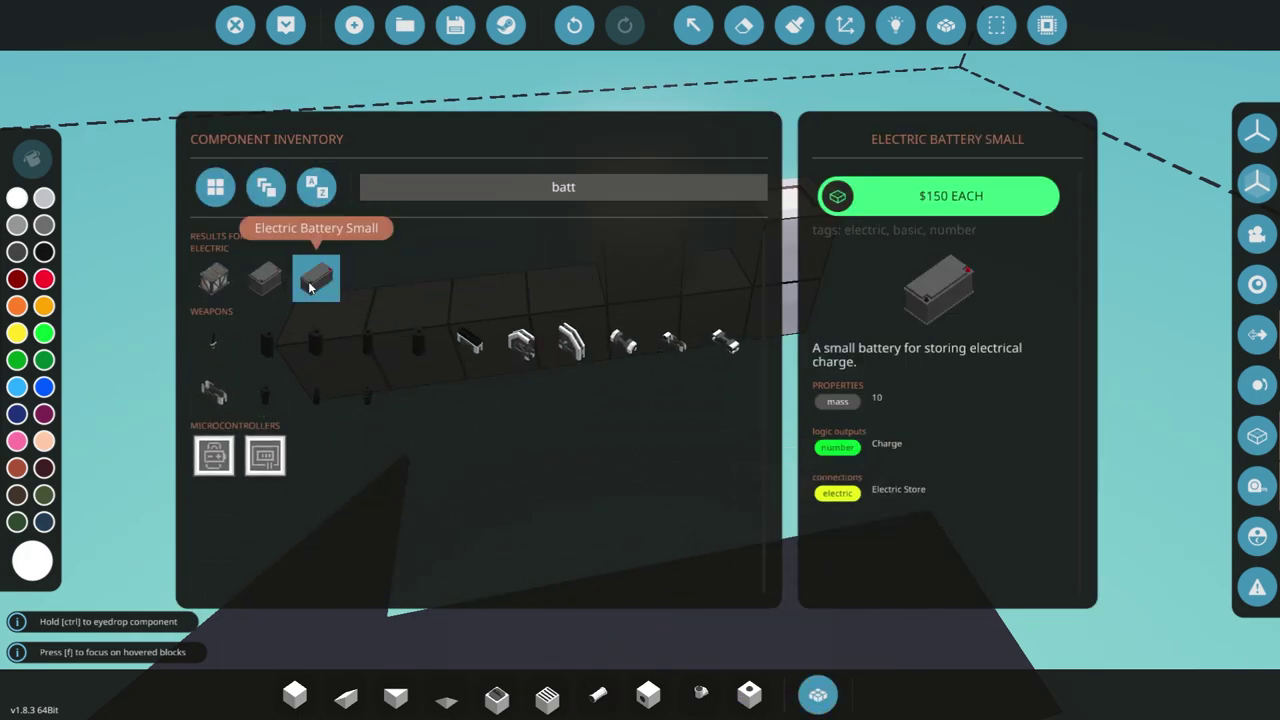
double_click(308, 276)
key(l)
key(u)
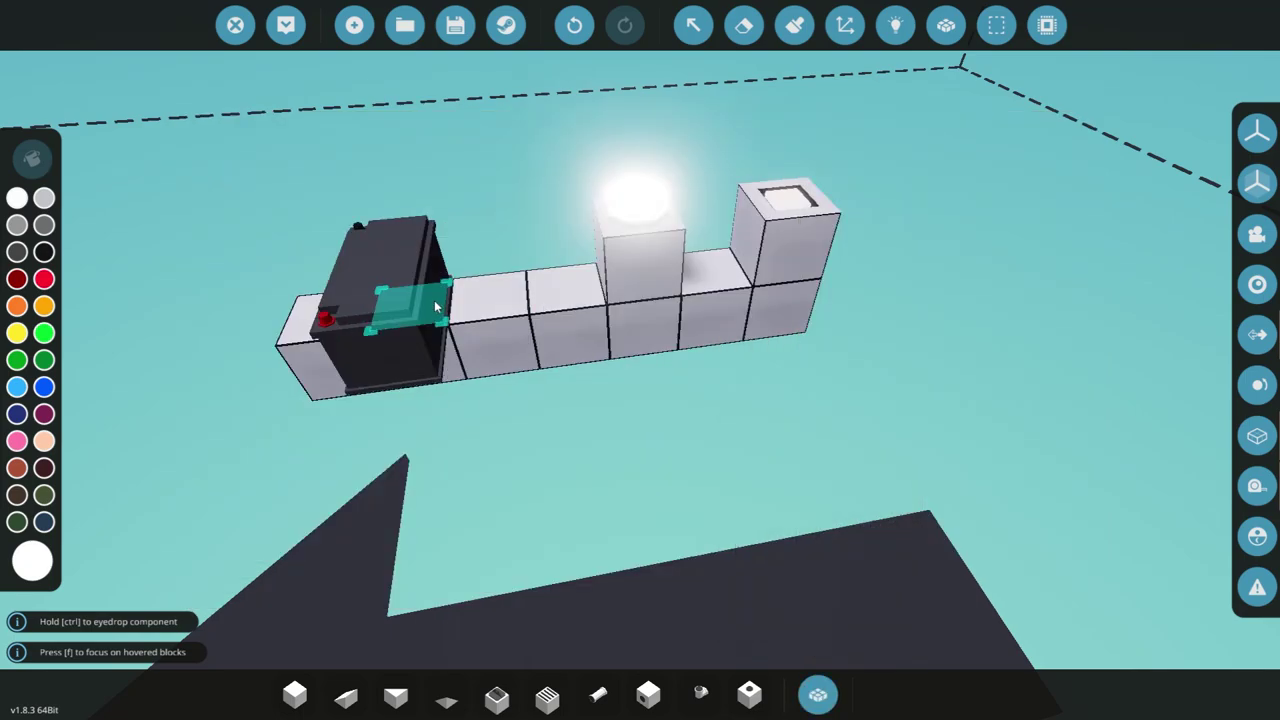
key(j)
click(434, 300)
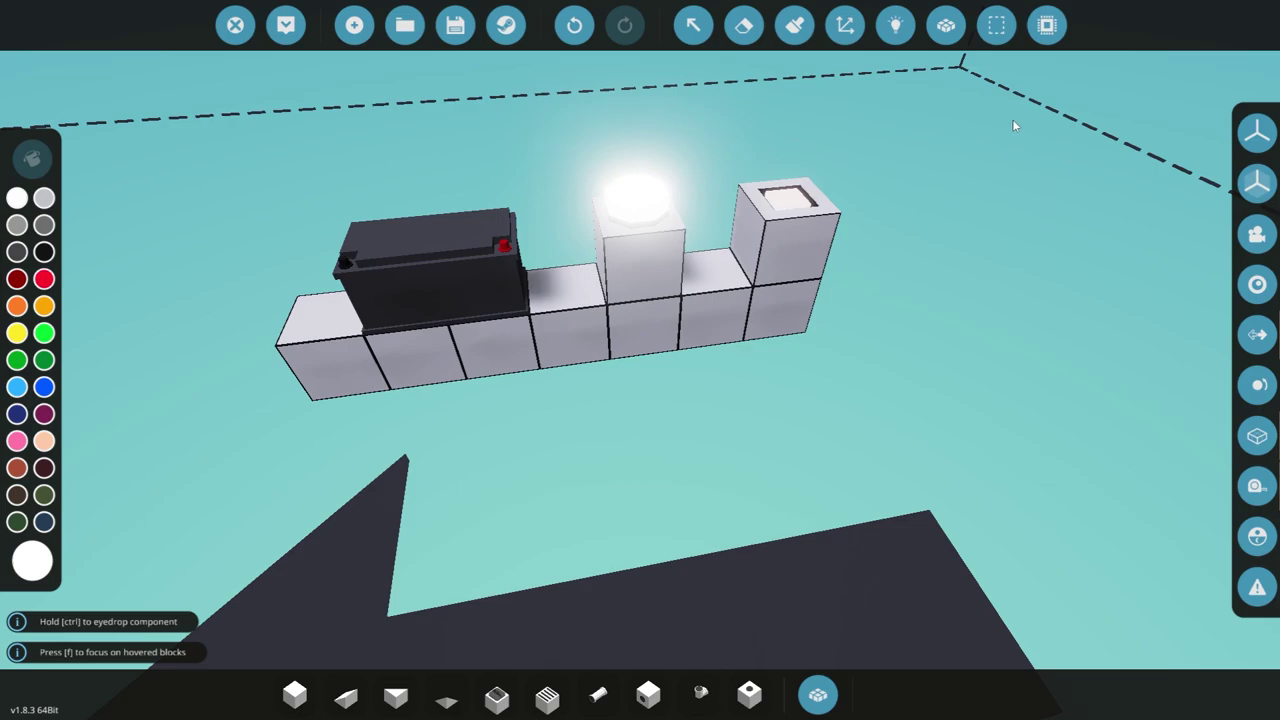
Lower the build onto the ground arrow with the Move tool, spawn it and walk up to its Toggle Button
click(895, 25)
click(843, 30)
scroll(736, 366, down, 6)
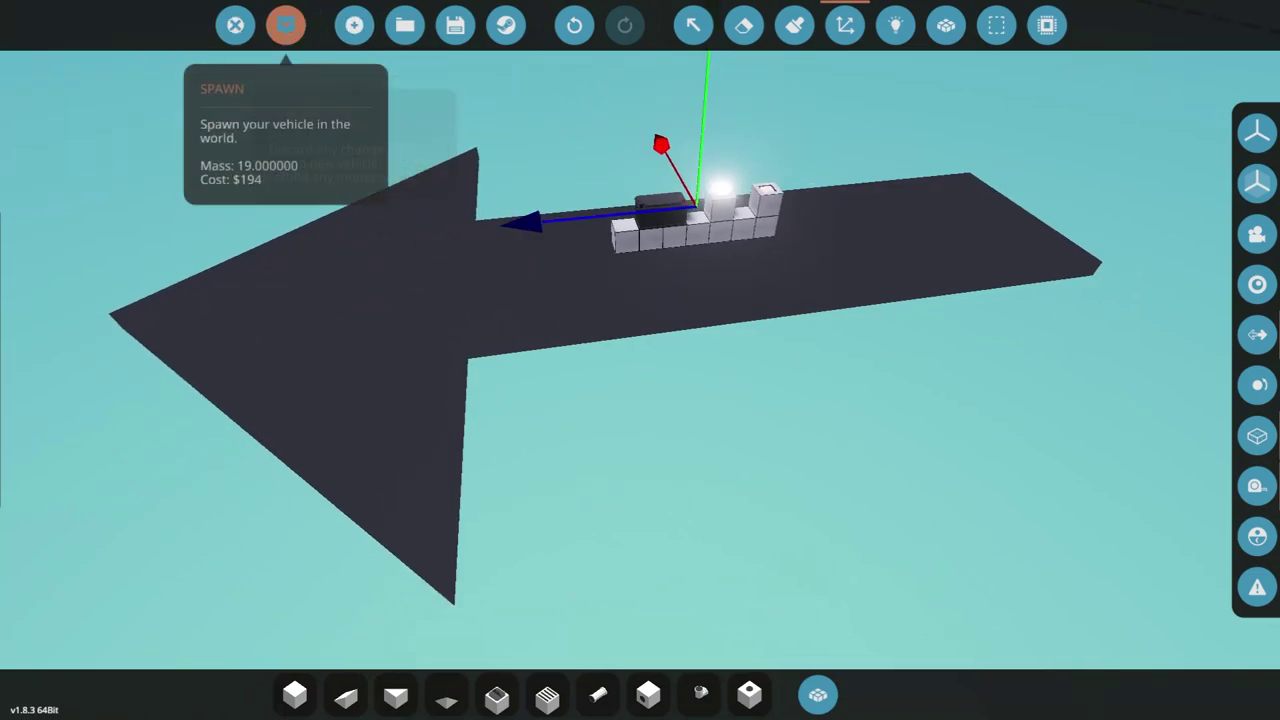
click(285, 25)
key(w)
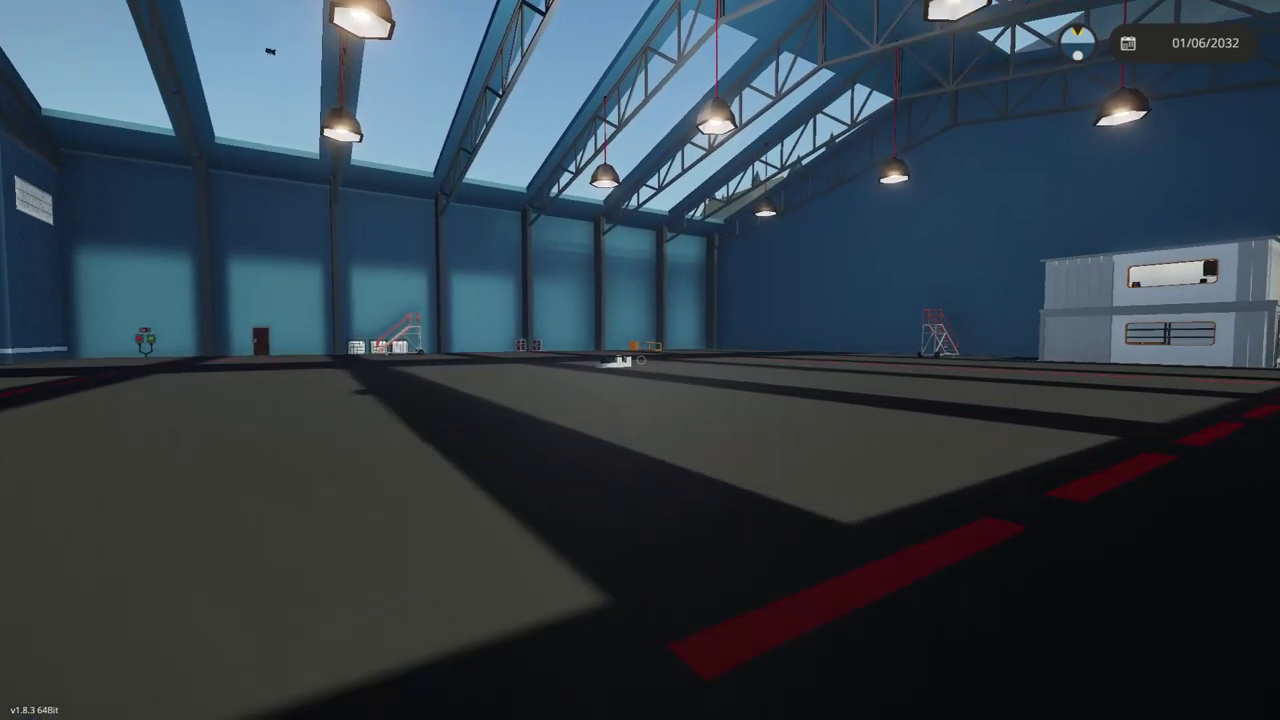
key(w)
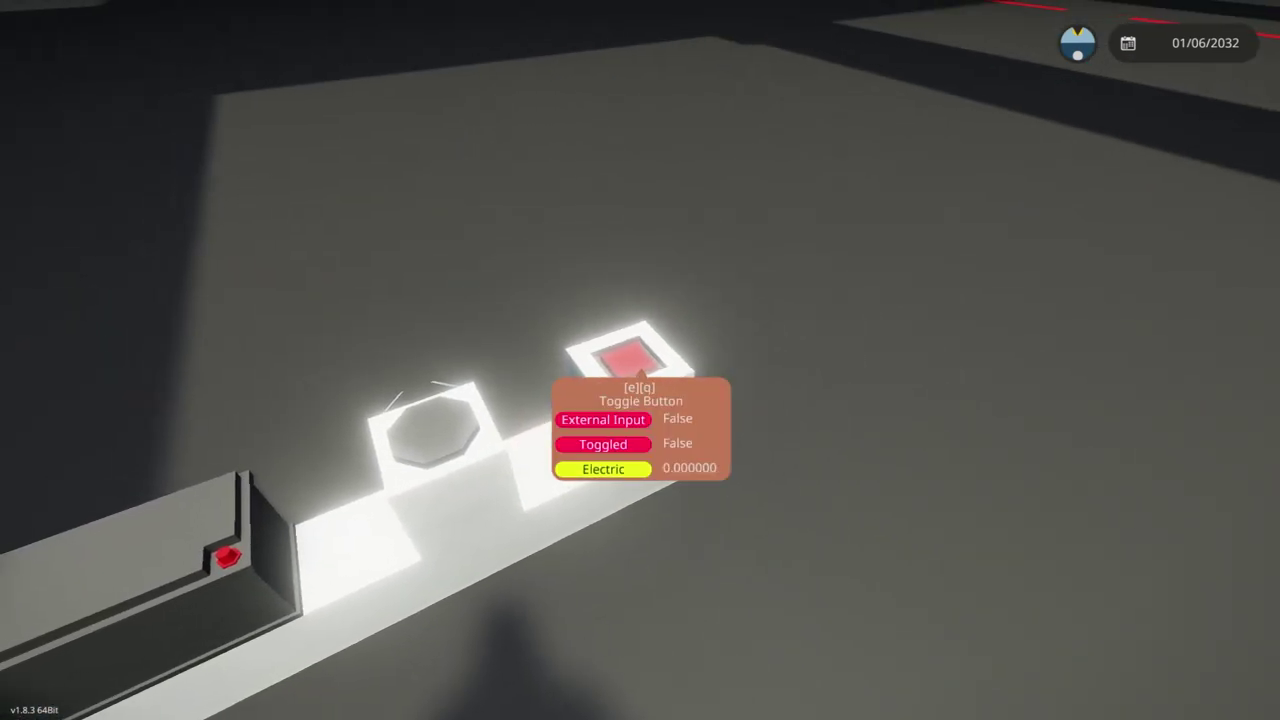
Enable Infinite Electric in the custom options and switch the spawned Toggle Button on to test it
key(Escape)
click(598, 162)
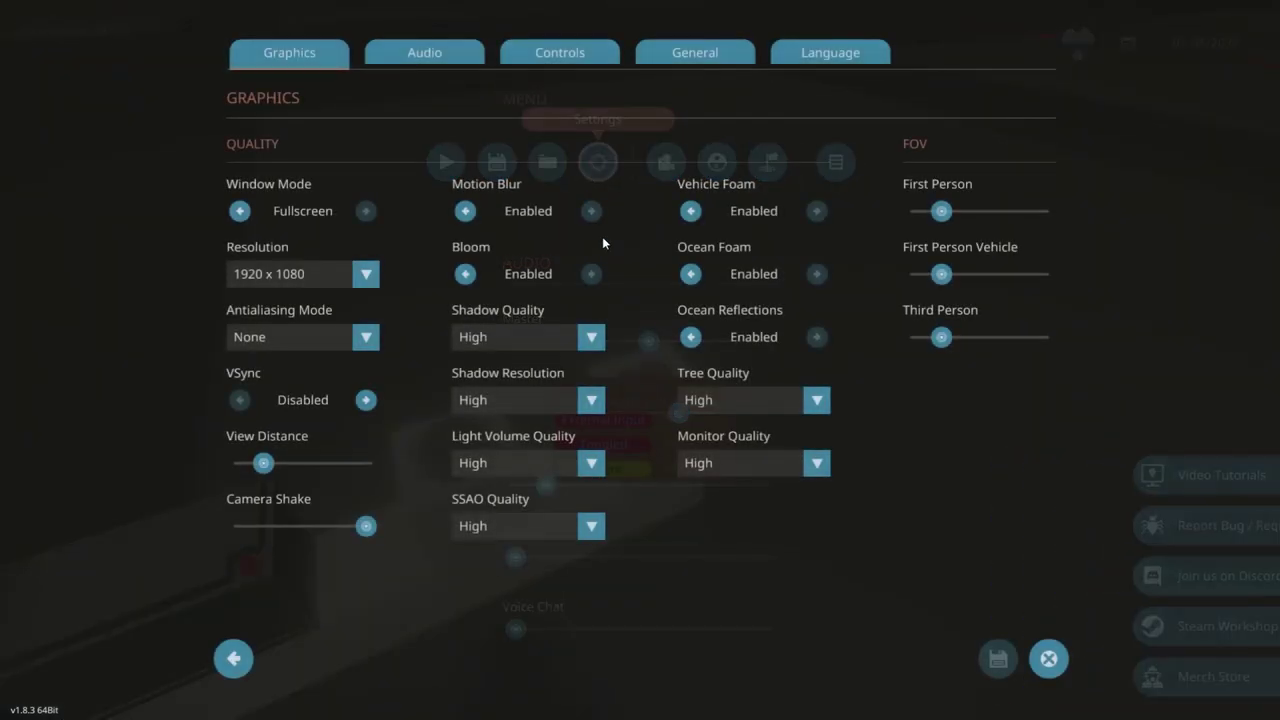
key(Escape)
click(716, 163)
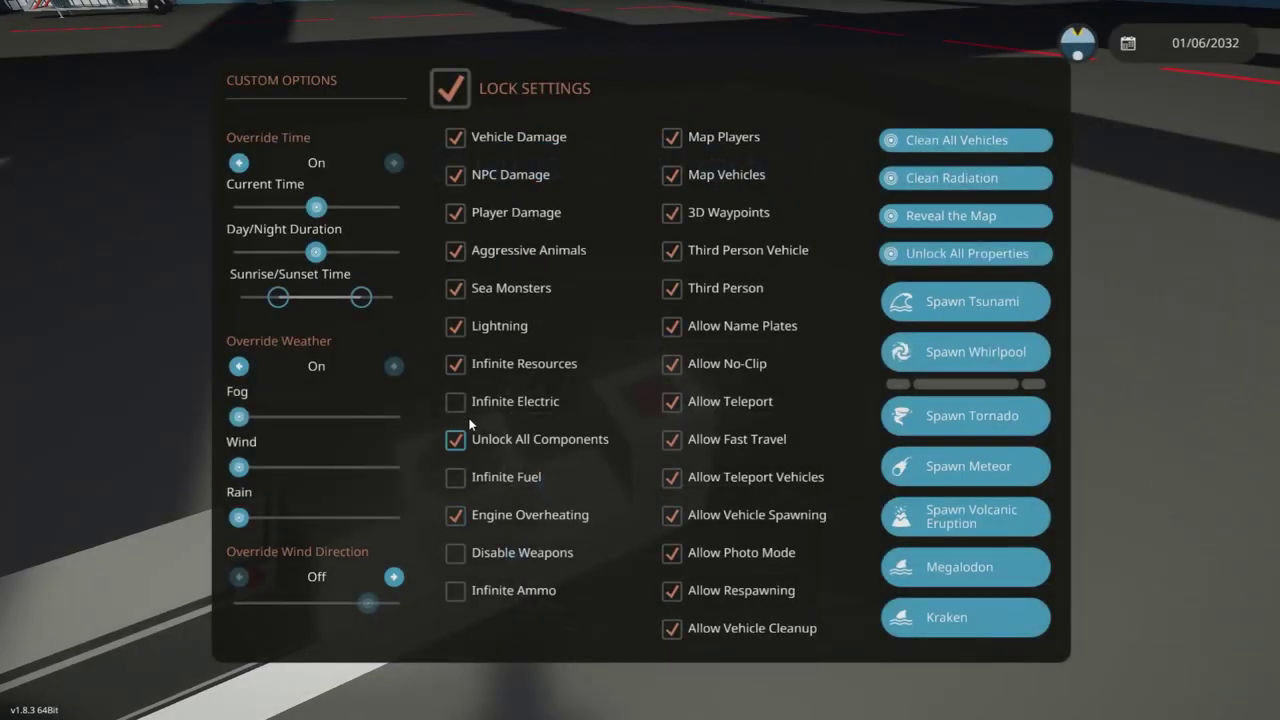
key(Escape)
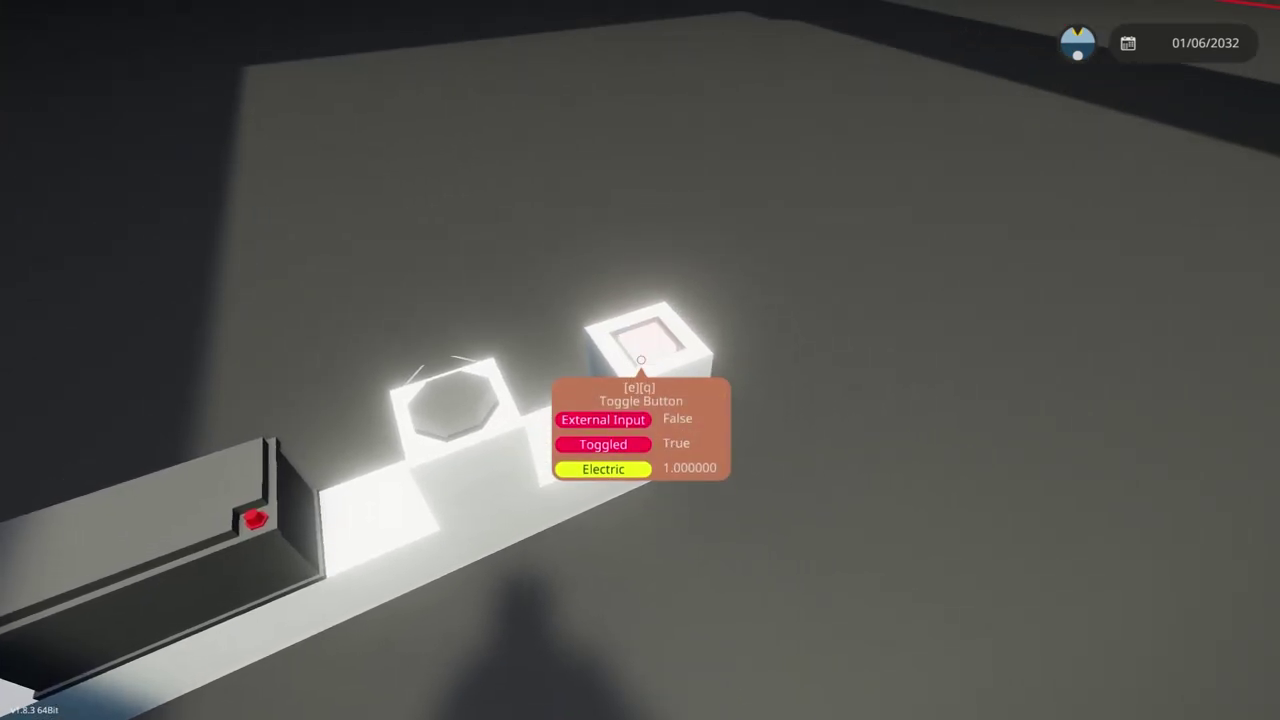
Turn Infinite Electric back off in the custom options and return to the spawned build
key(Escape)
click(716, 163)
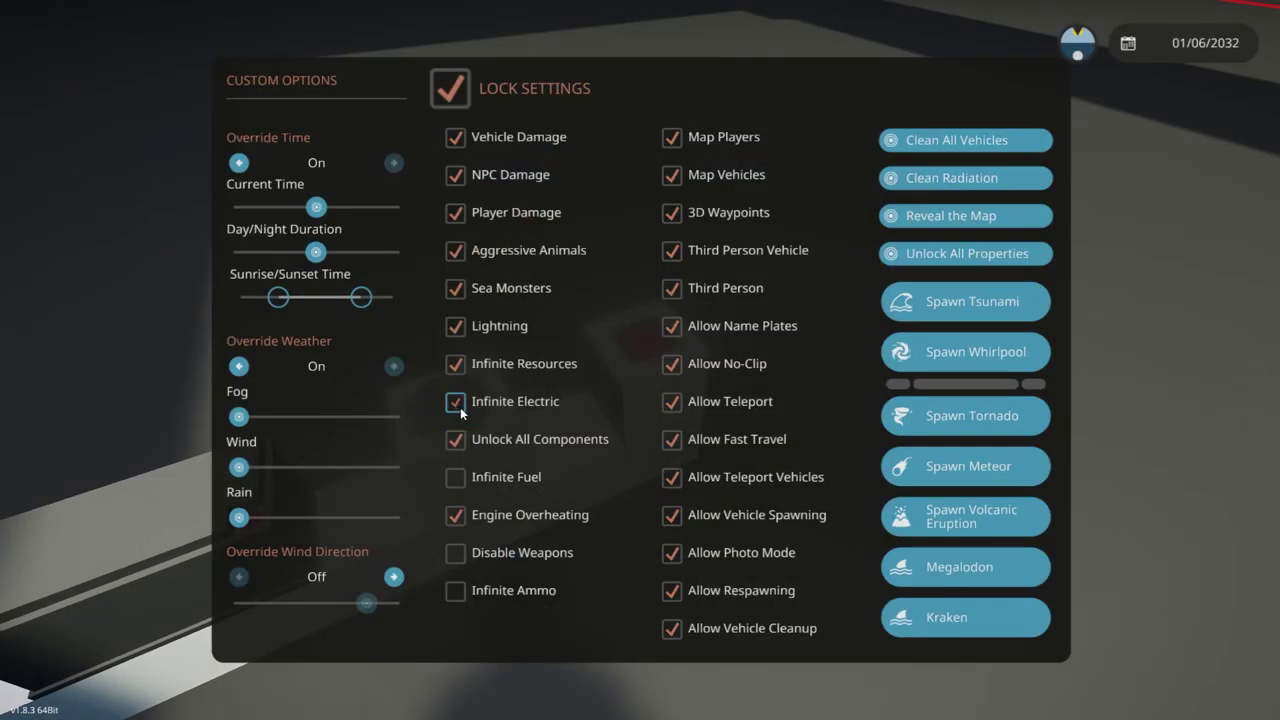
key(Escape)
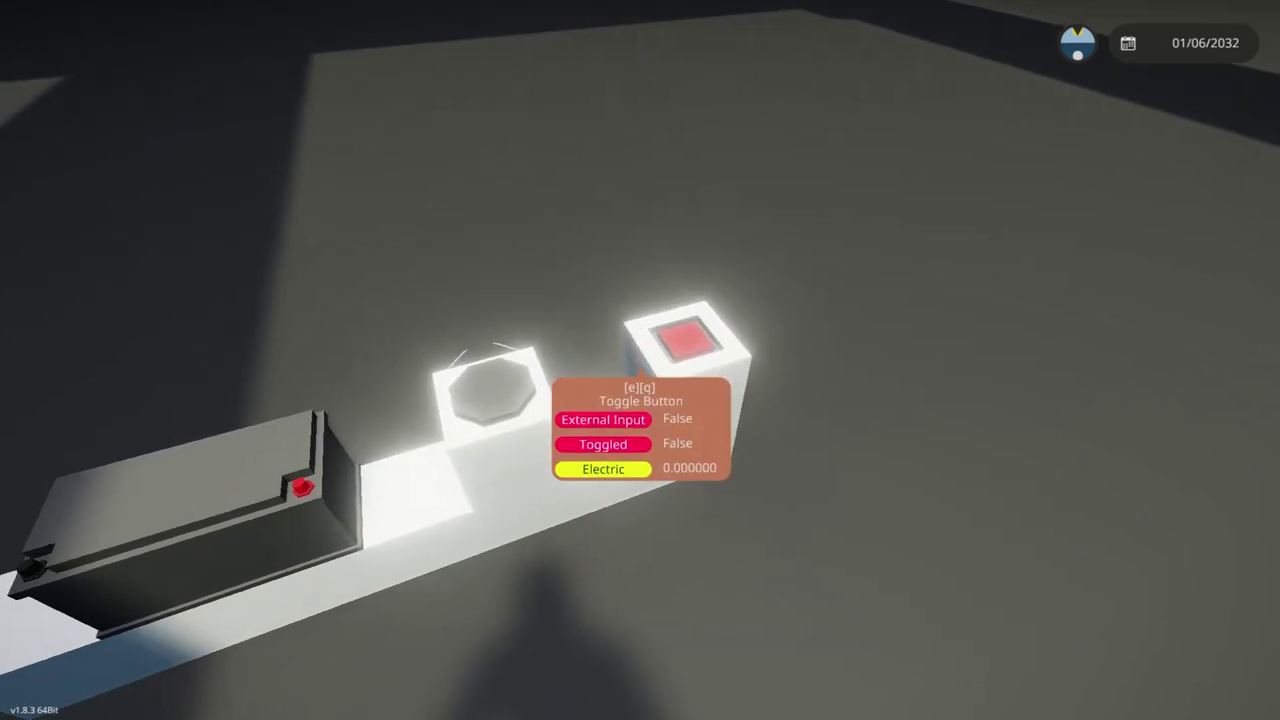
Return to the vehicle editor and link the Toggle Button's Toggled output to the Light's on/off input in Logic mode
key(b)
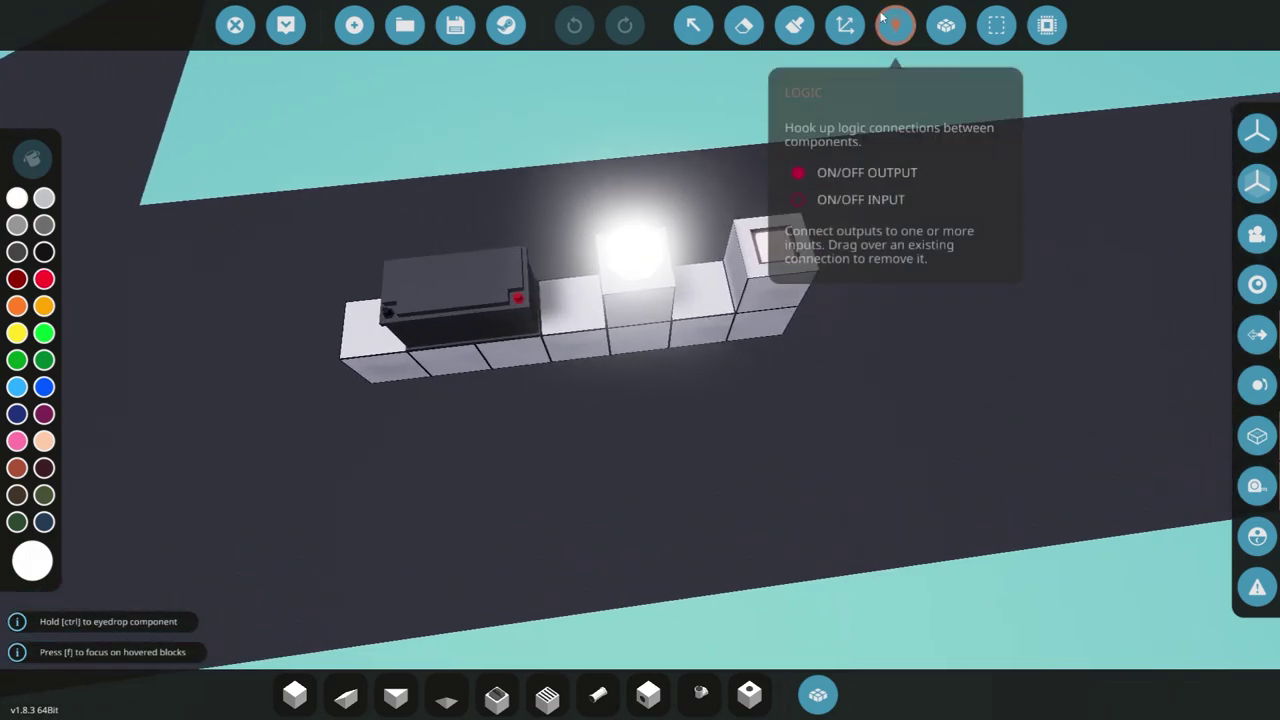
click(895, 25)
mouse_move(822, 232)
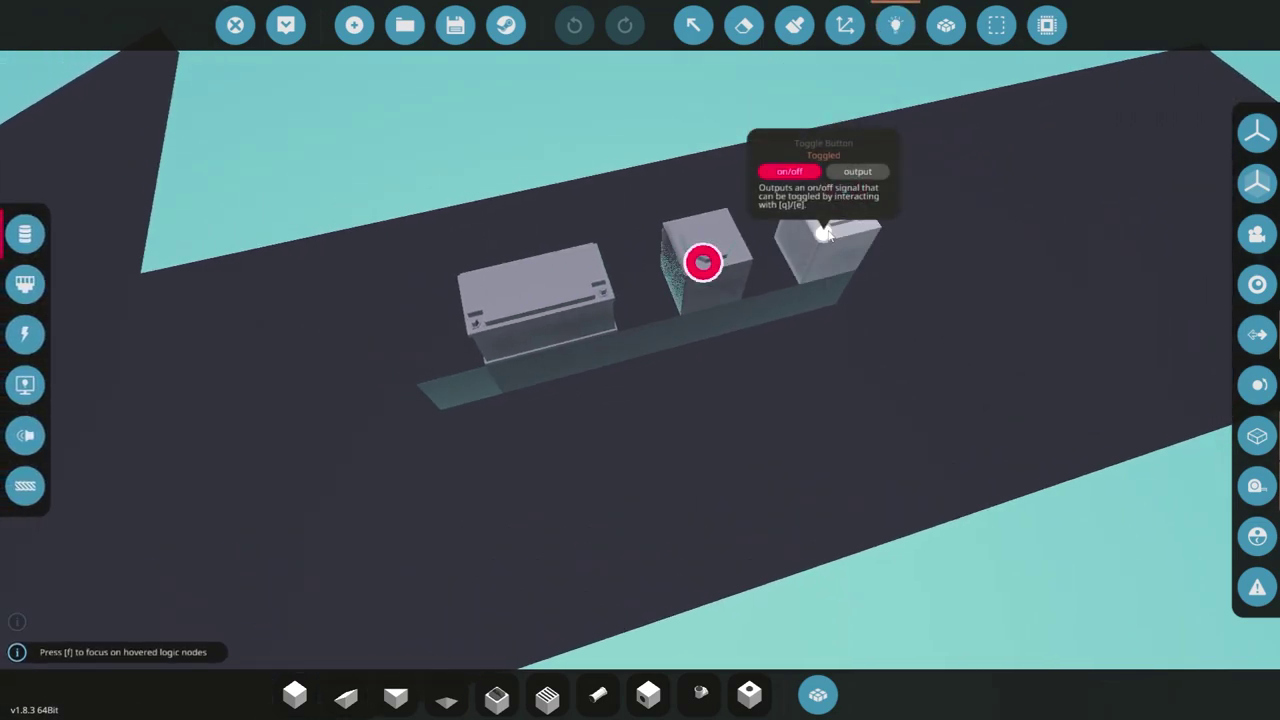
drag(822, 232, 704, 264)
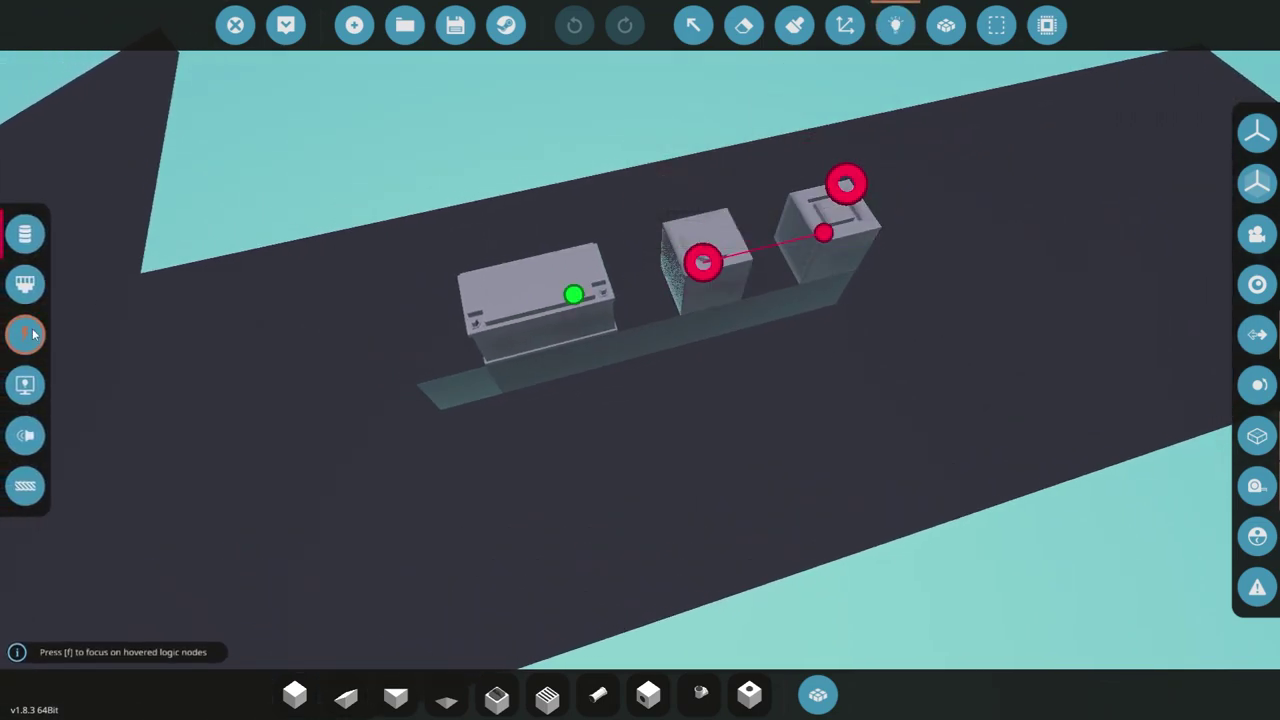
Link the battery's electric node to the Light and try a direct electric link from the battery to the Toggle Button
drag(505, 311, 703, 265)
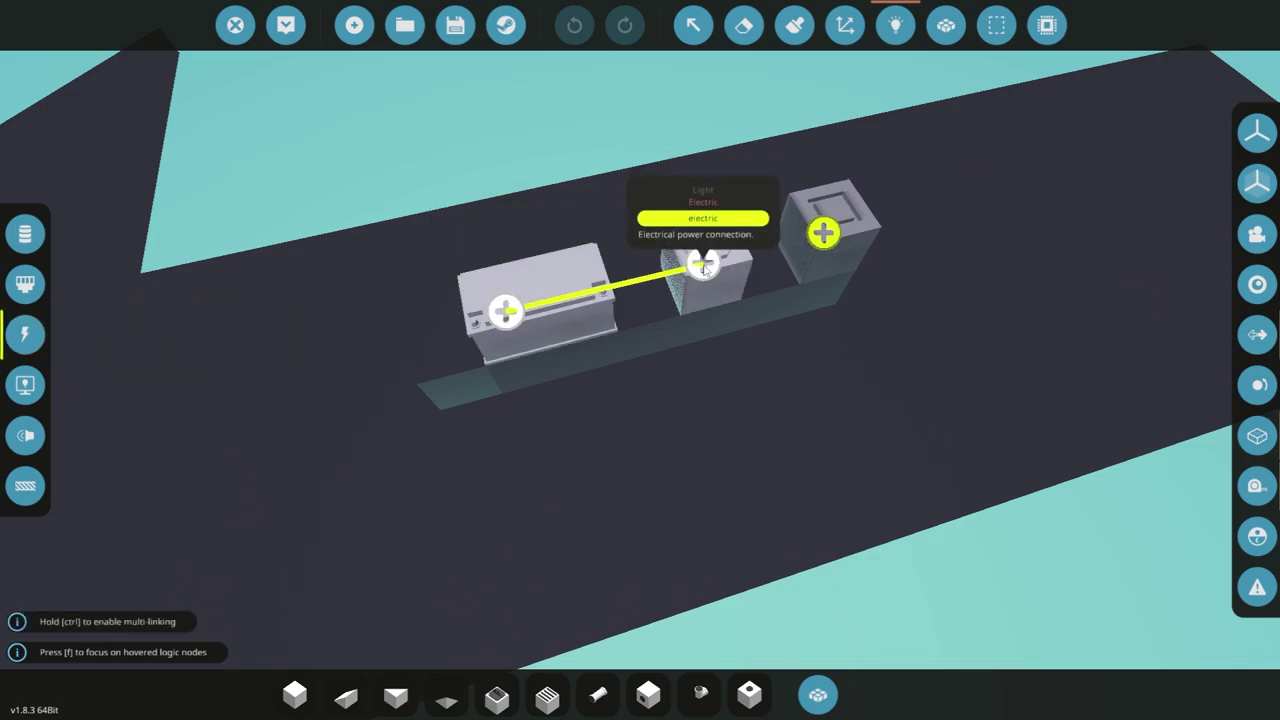
drag(505, 311, 981, 411)
drag(866, 263, 824, 236)
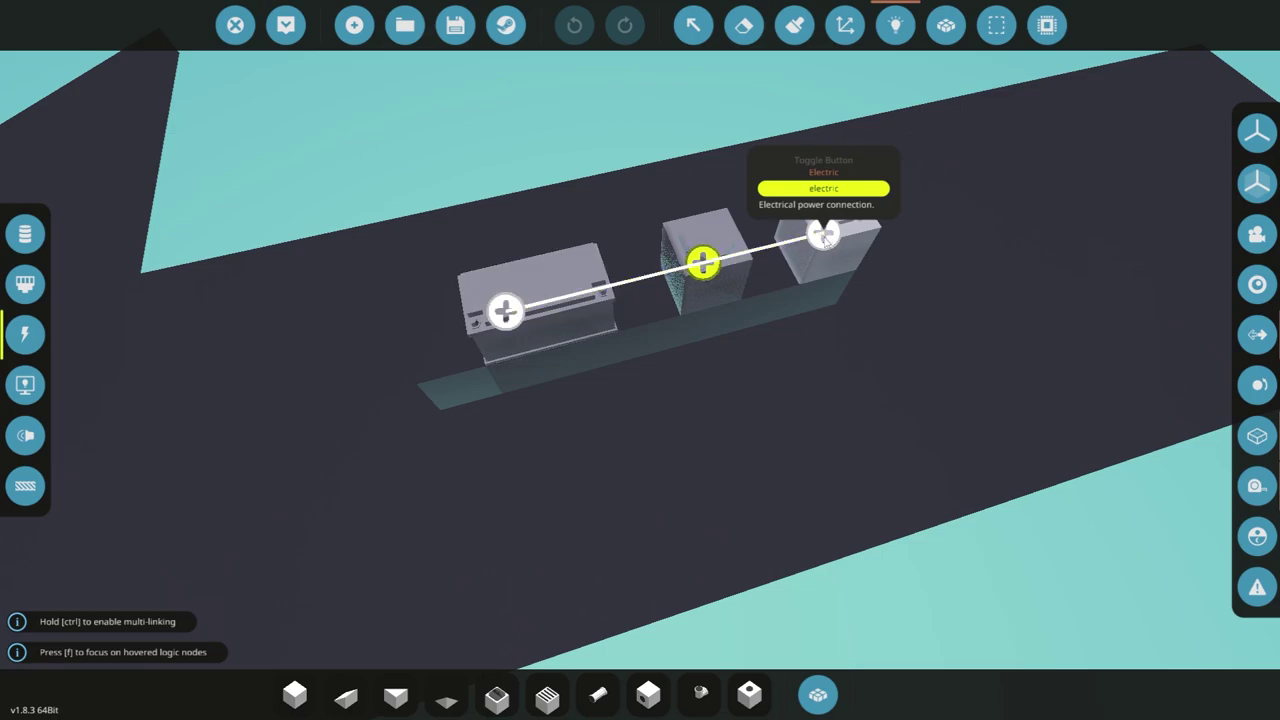
drag(481, 310, 824, 234)
Extend the electric chain by linking the Light's electric node to the Toggle Button
drag(880, 486, 886, 309)
key(w)
drag(654, 343, 804, 316)
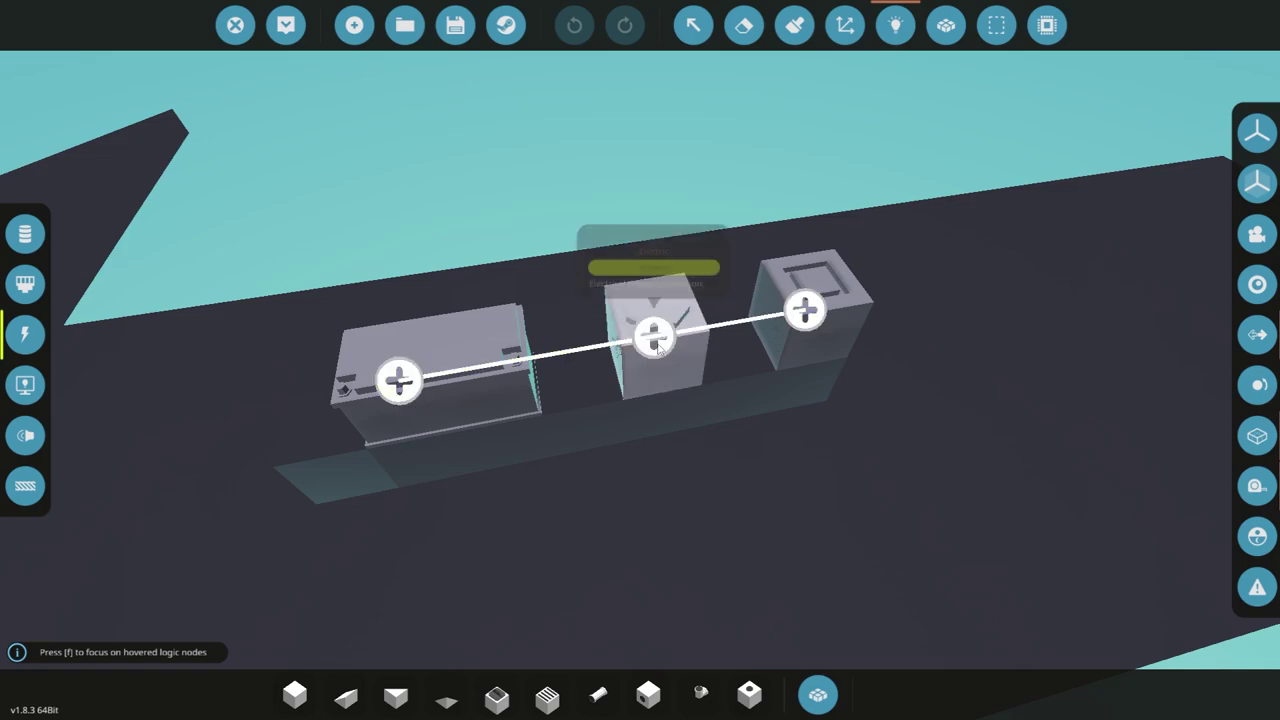
Erase the Light to check the chained electric links, undo the deletion, and try a direct battery-to-button link
key(2)
click(657, 342)
click(893, 24)
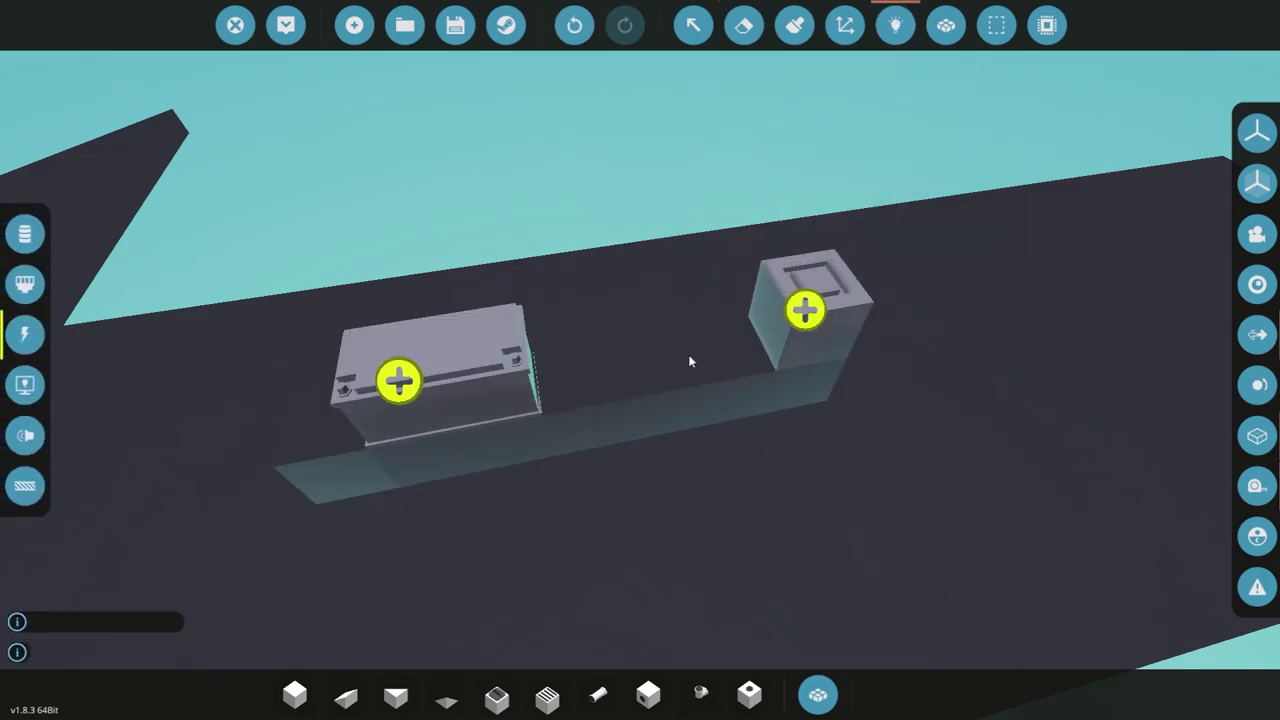
key(ctrl+z)
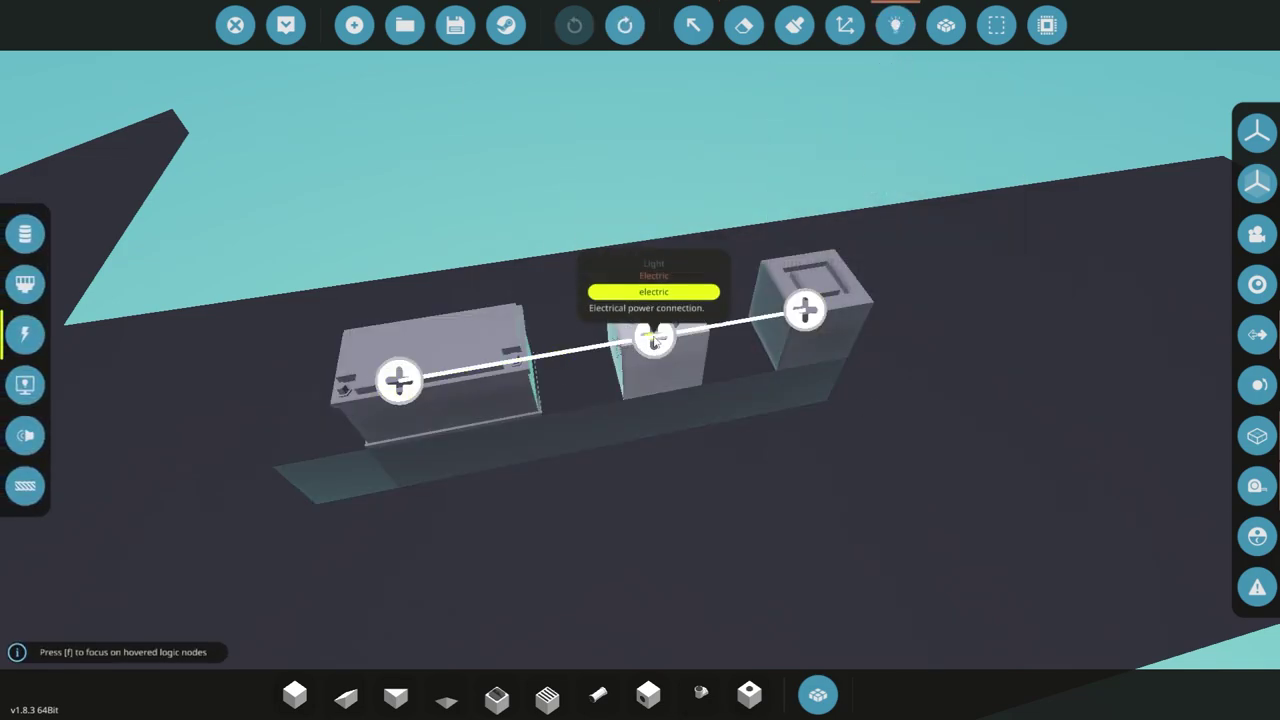
drag(399, 380, 805, 312)
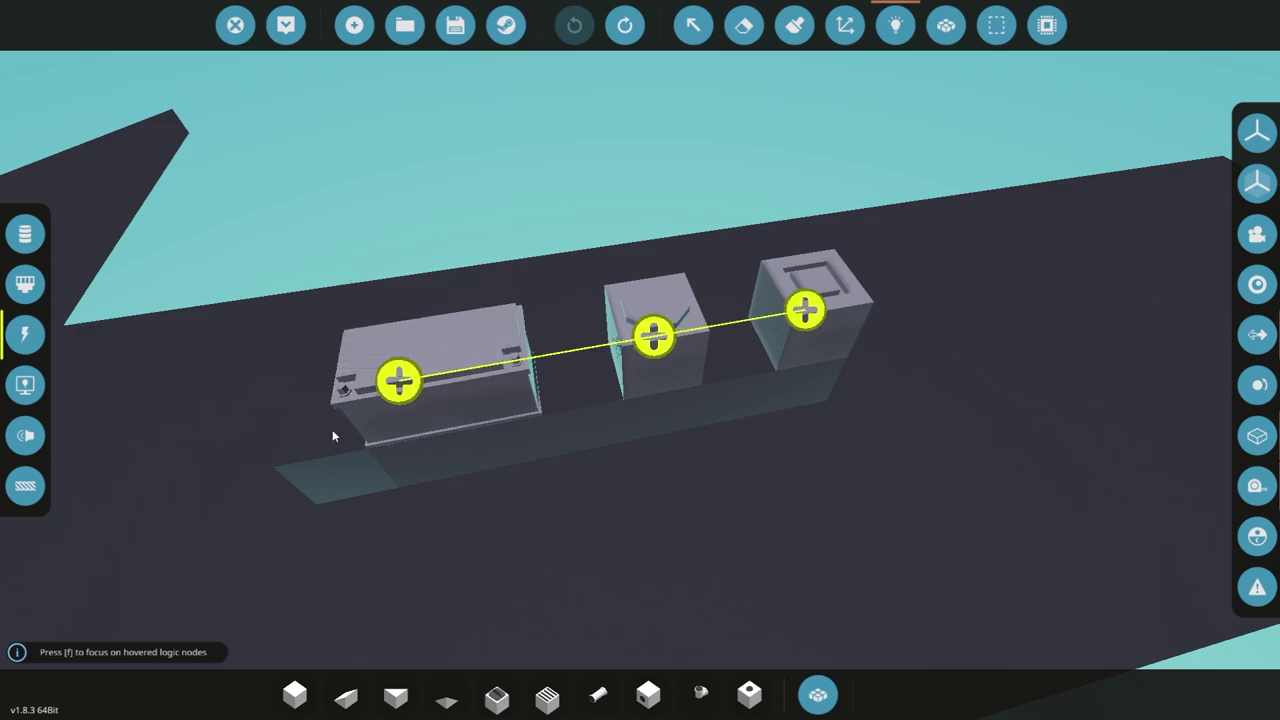
Review the data link between button and Light, spawn the wired build and switch on its Light in the hangar
click(22, 232)
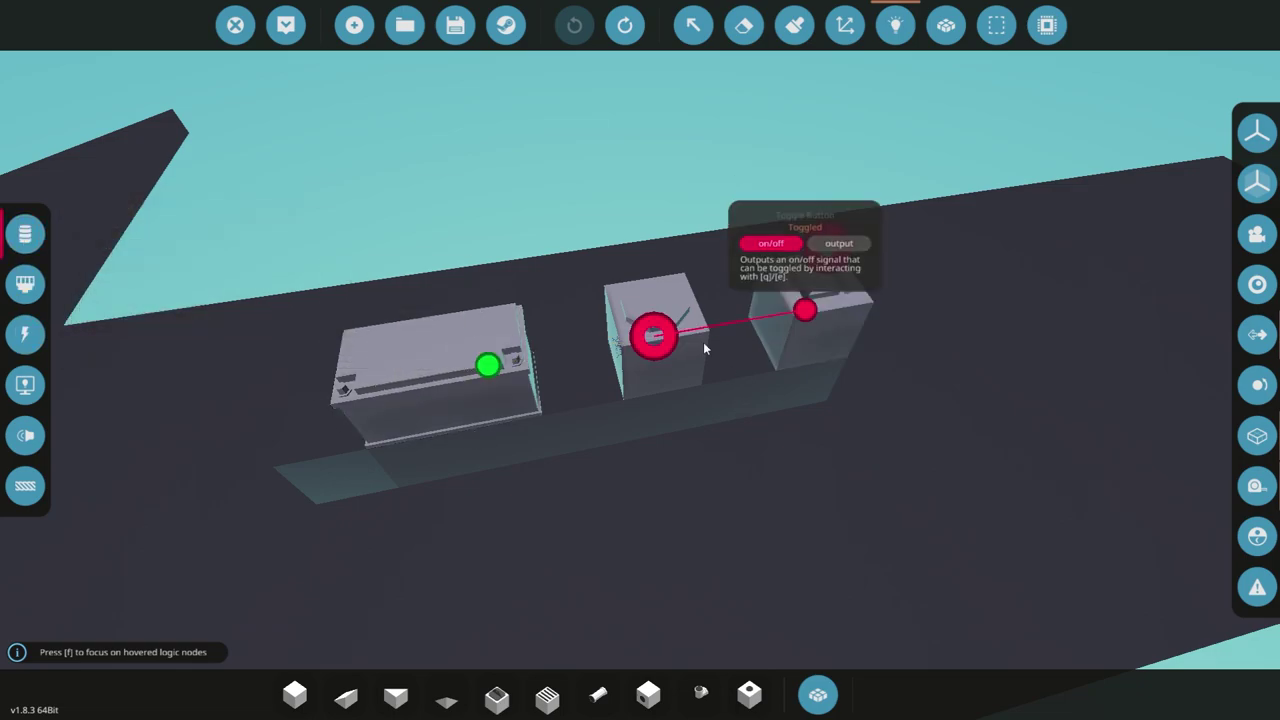
click(286, 25)
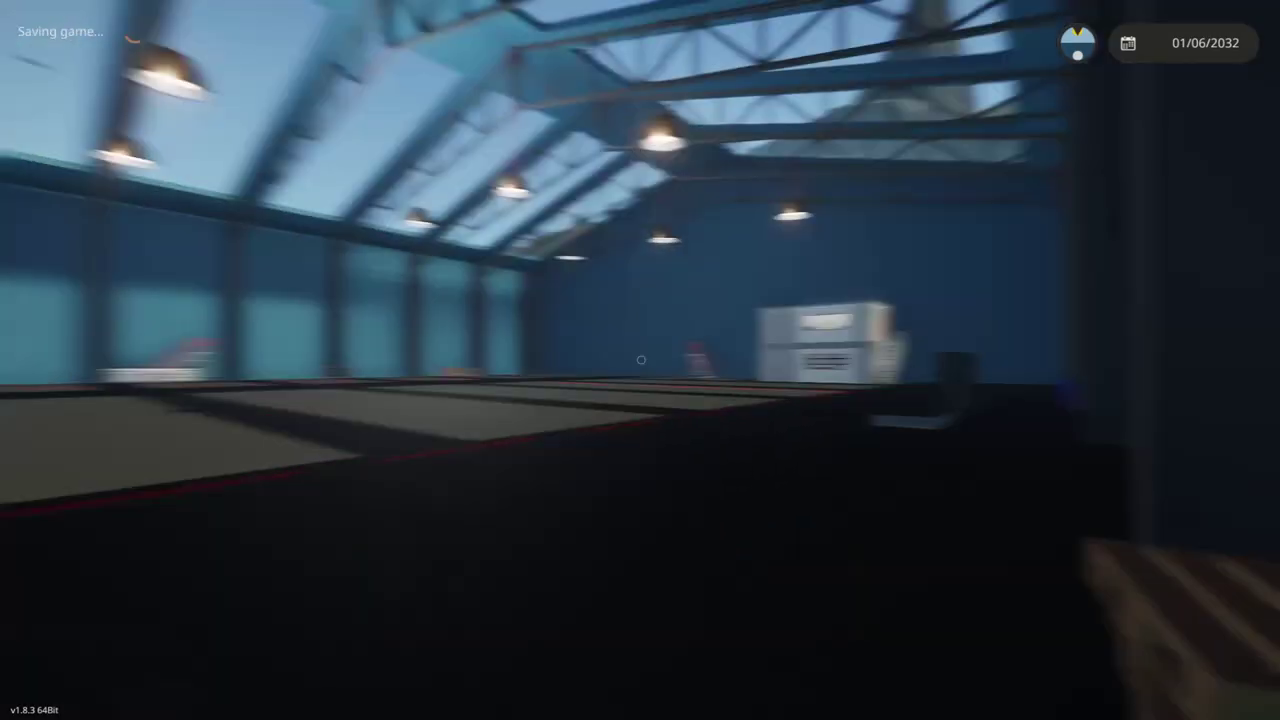
key(w)
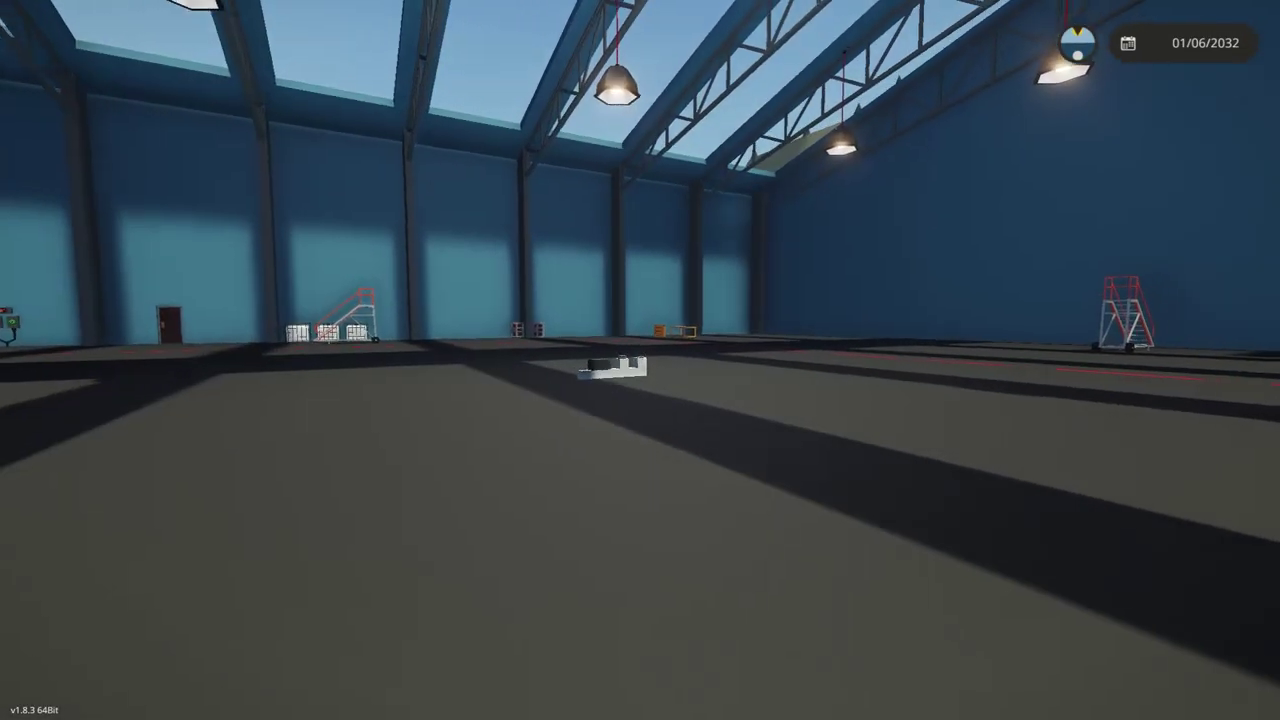
key(d)
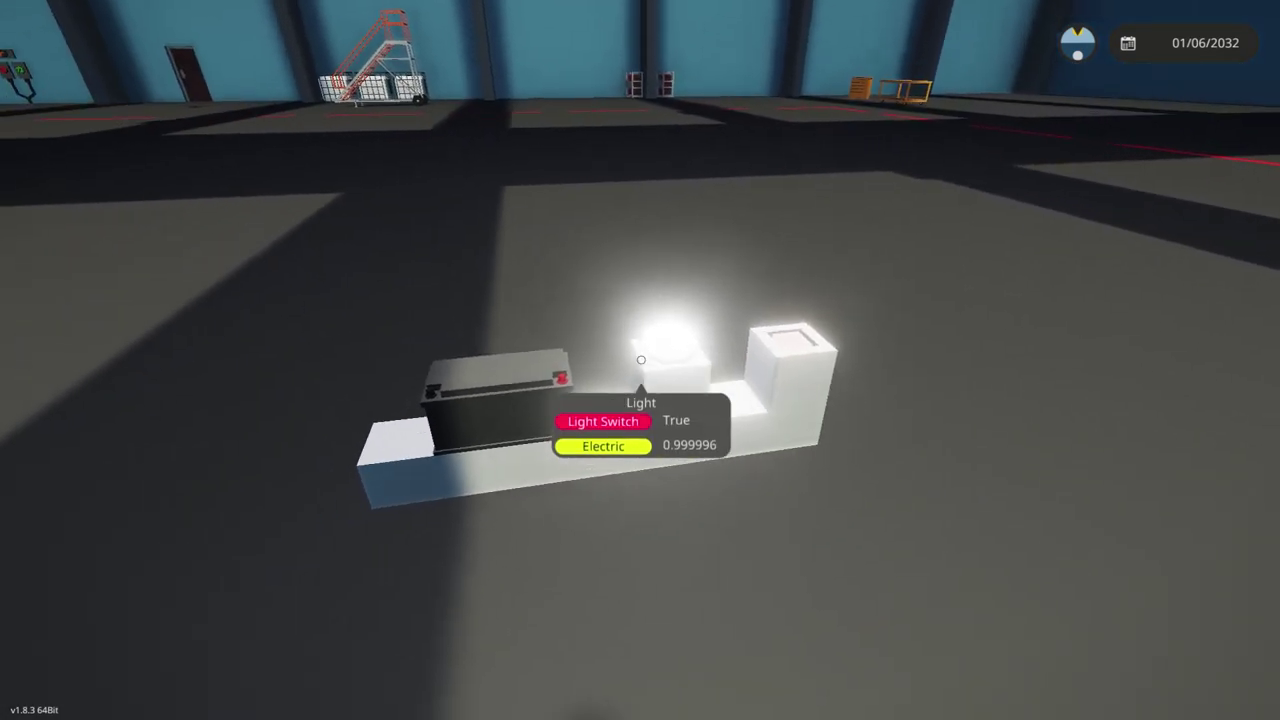
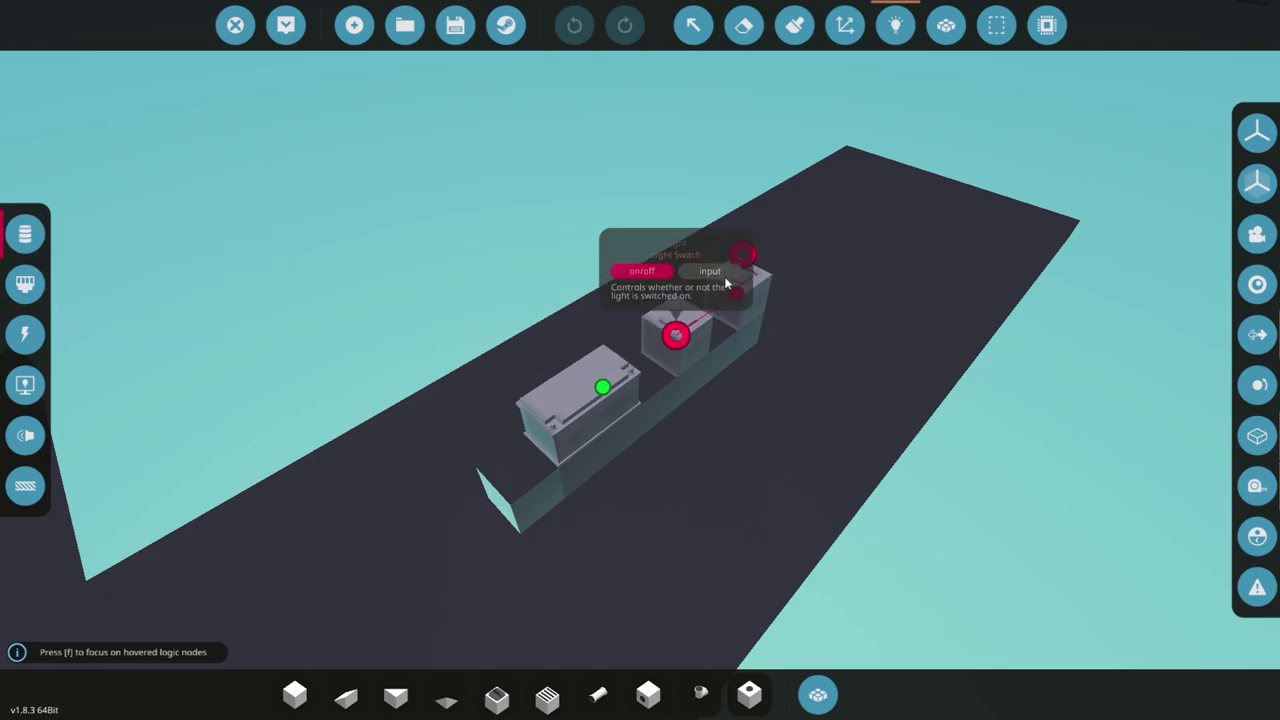
Find the Dial by searching the component inventory for "dial" and place one on the free end of the build beside the battery
click(25, 333)
click(25, 233)
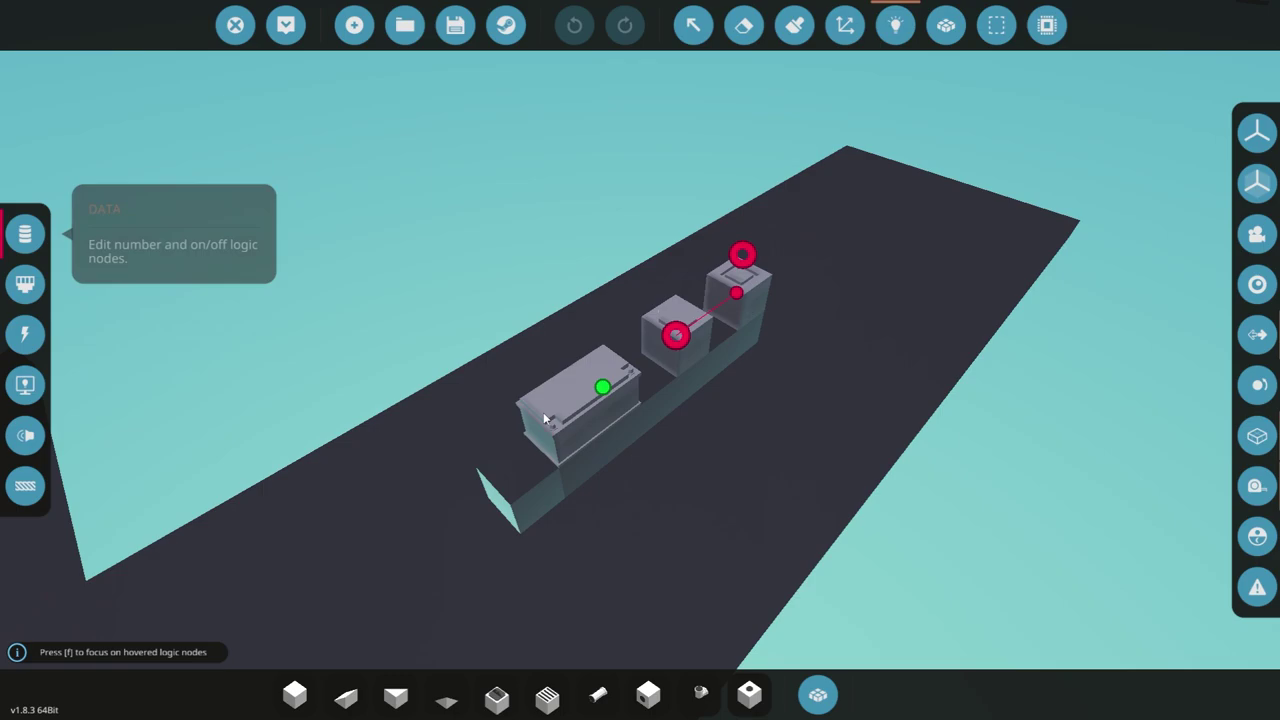
click(816, 693)
click(210, 278)
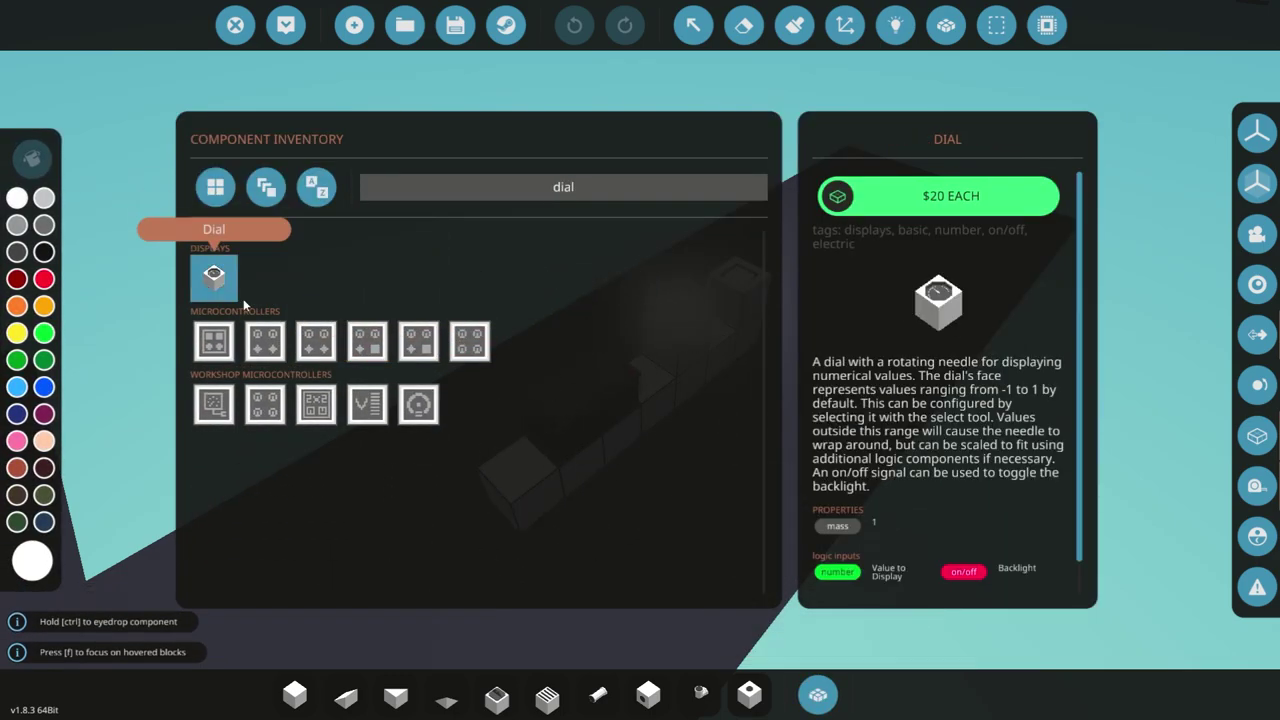
click(816, 693)
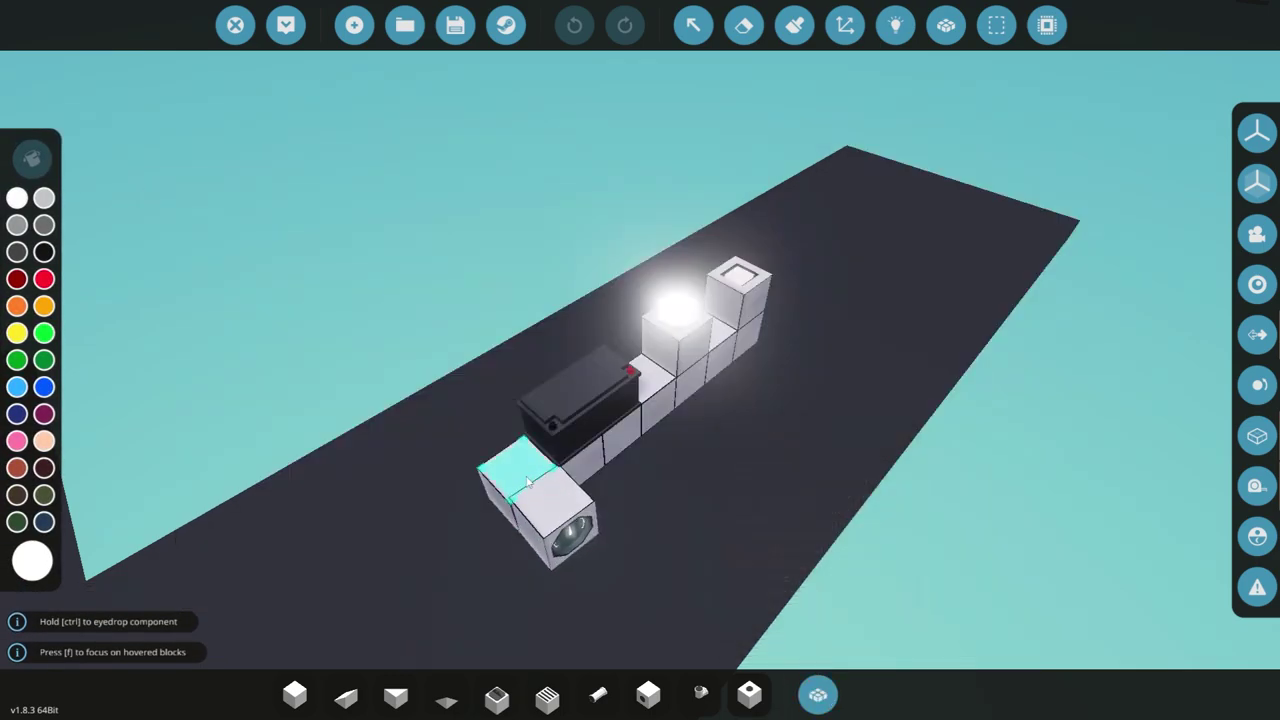
Link the battery's charge number output to the Dial's display value input in the data logic
click(896, 25)
drag(512, 450, 605, 388)
scroll(610, 380, up, 5)
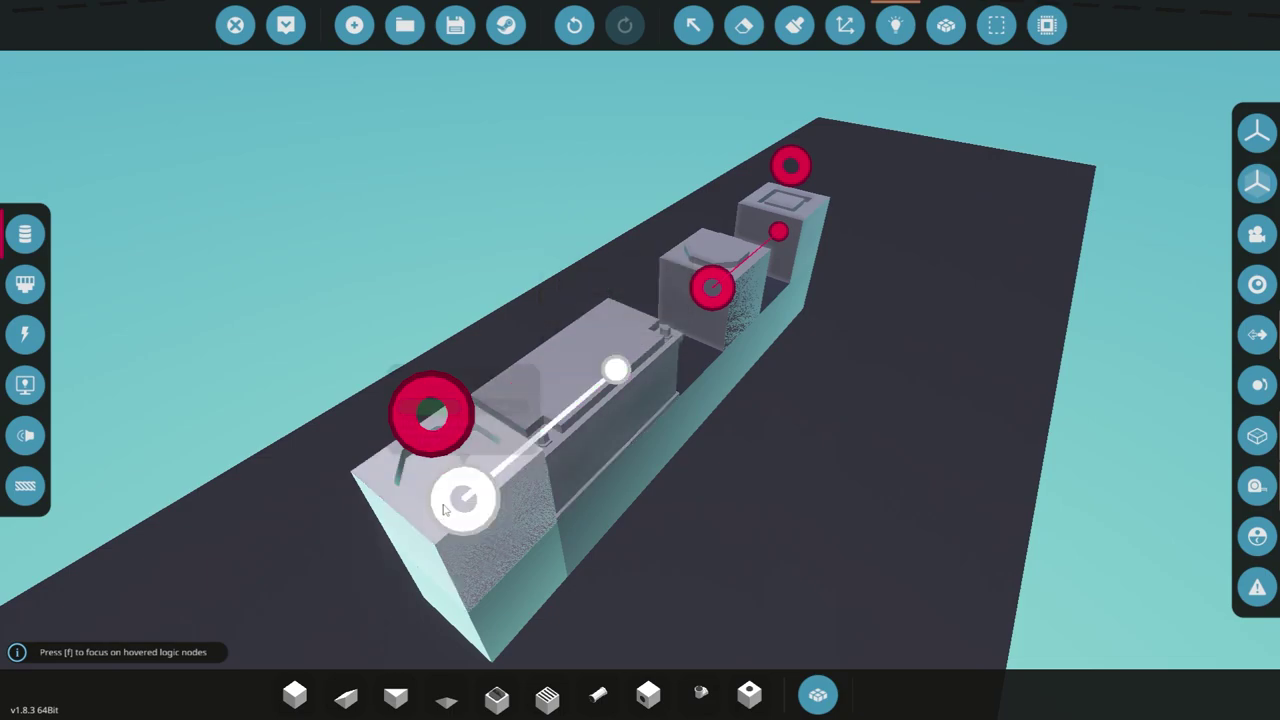
Set the Dial's display name to Battery Charge with a range of 0 to 1.0, and name the Toggle Button Light
click(693, 25)
click(455, 450)
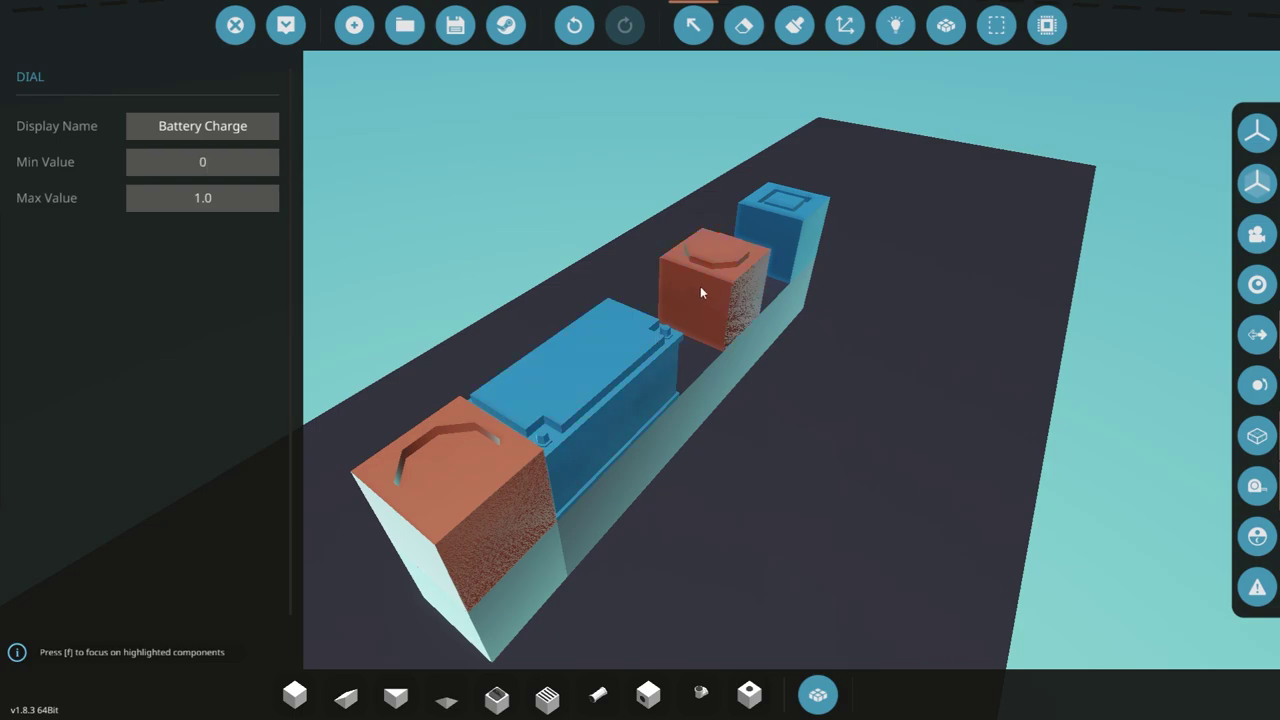
click(789, 240)
text(Ligh)
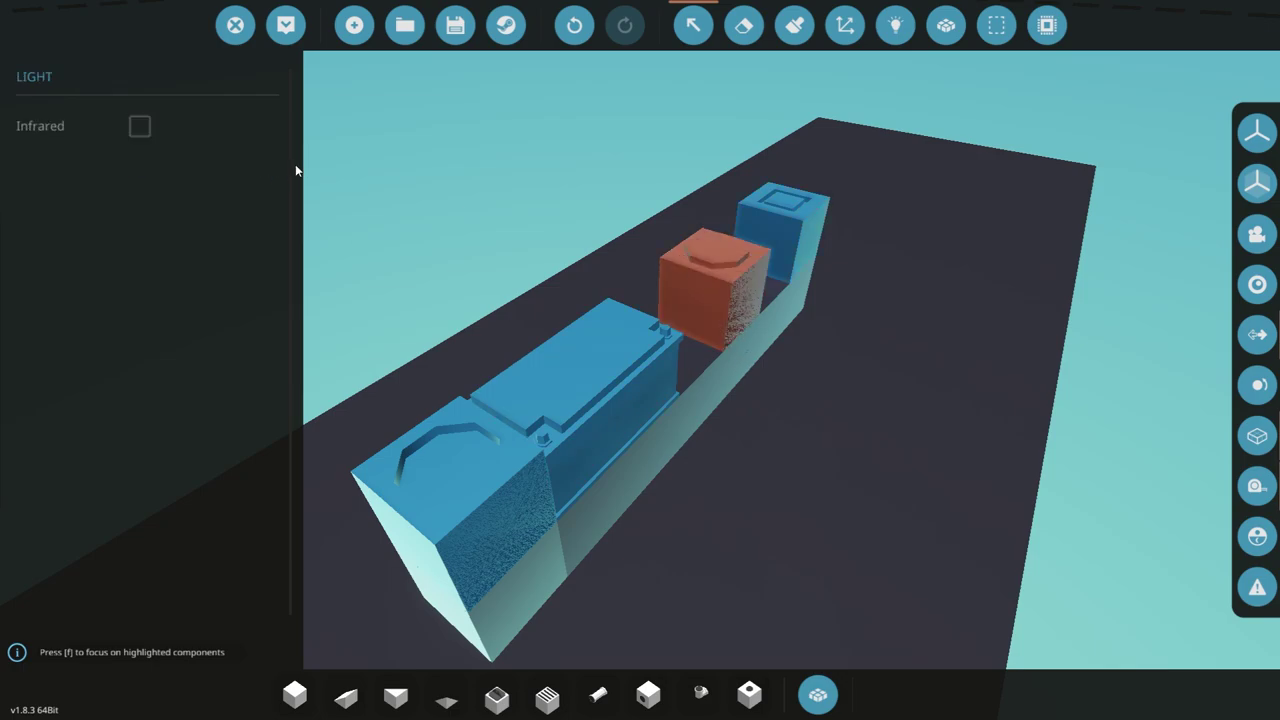
click(551, 329)
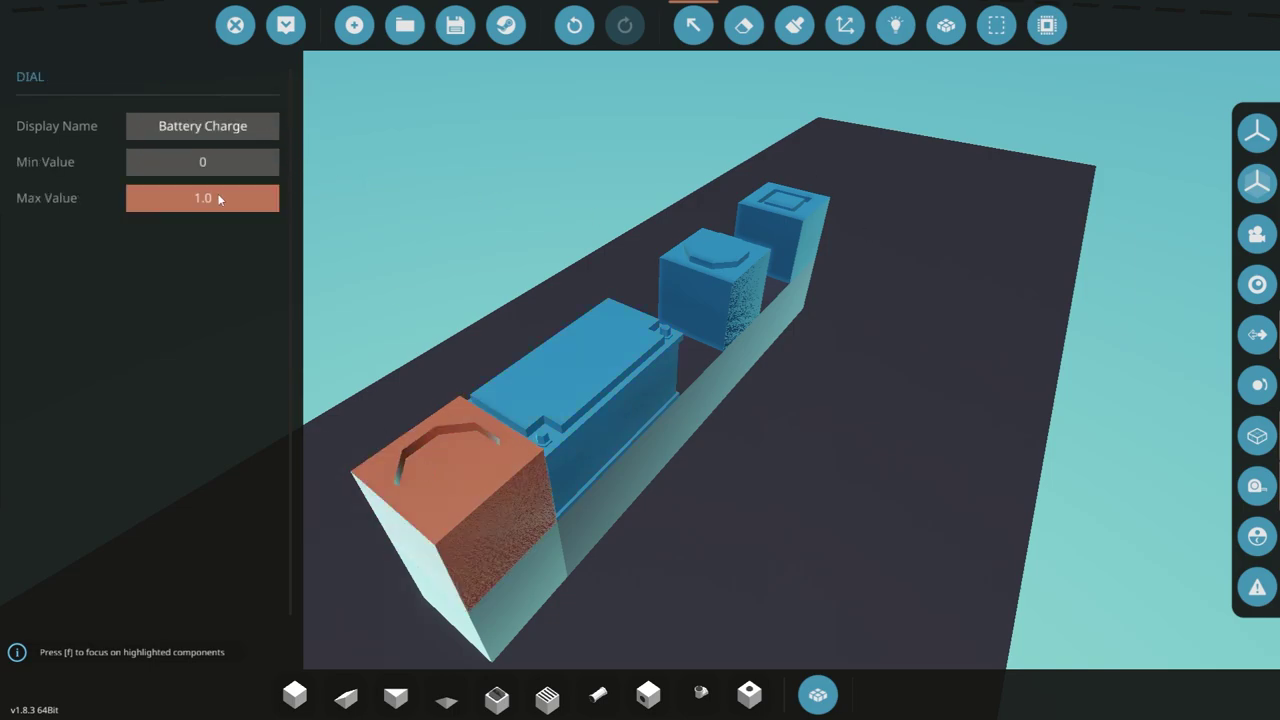
click(794, 25)
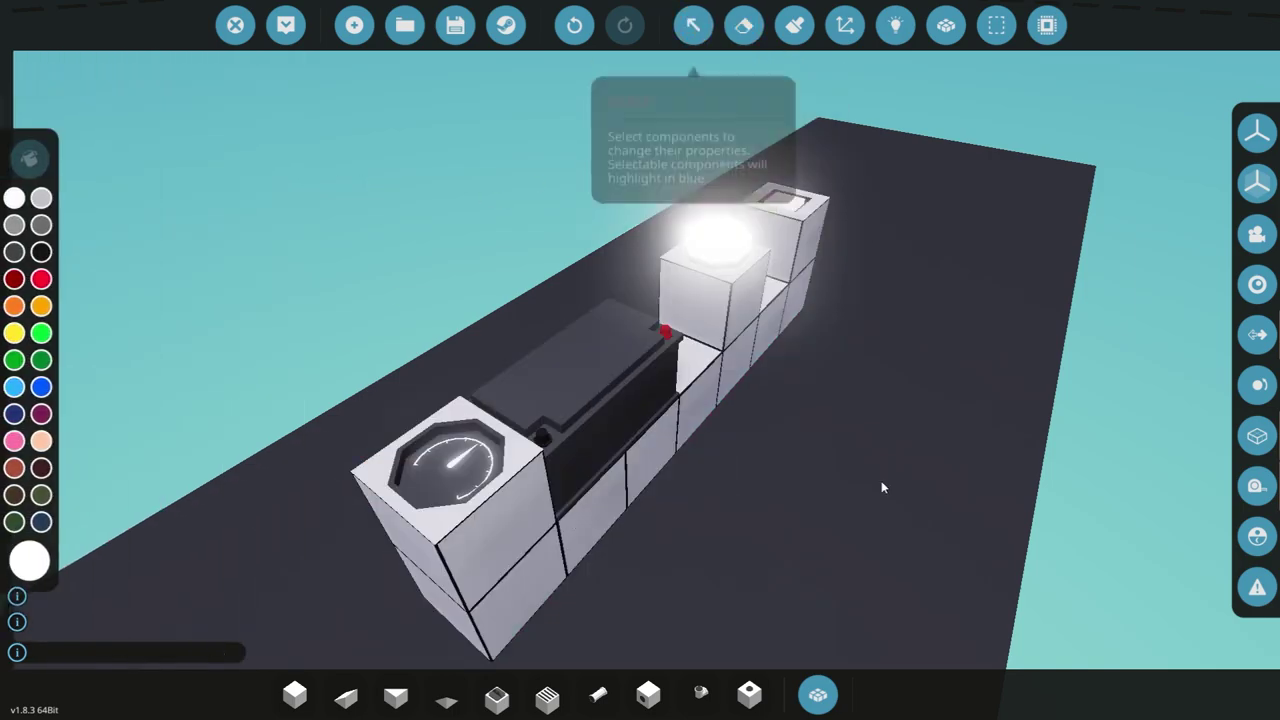
Link the Dial's Backlight input to the Toggle Button's Toggled output
click(895, 25)
scroll(425, 495, down, 3)
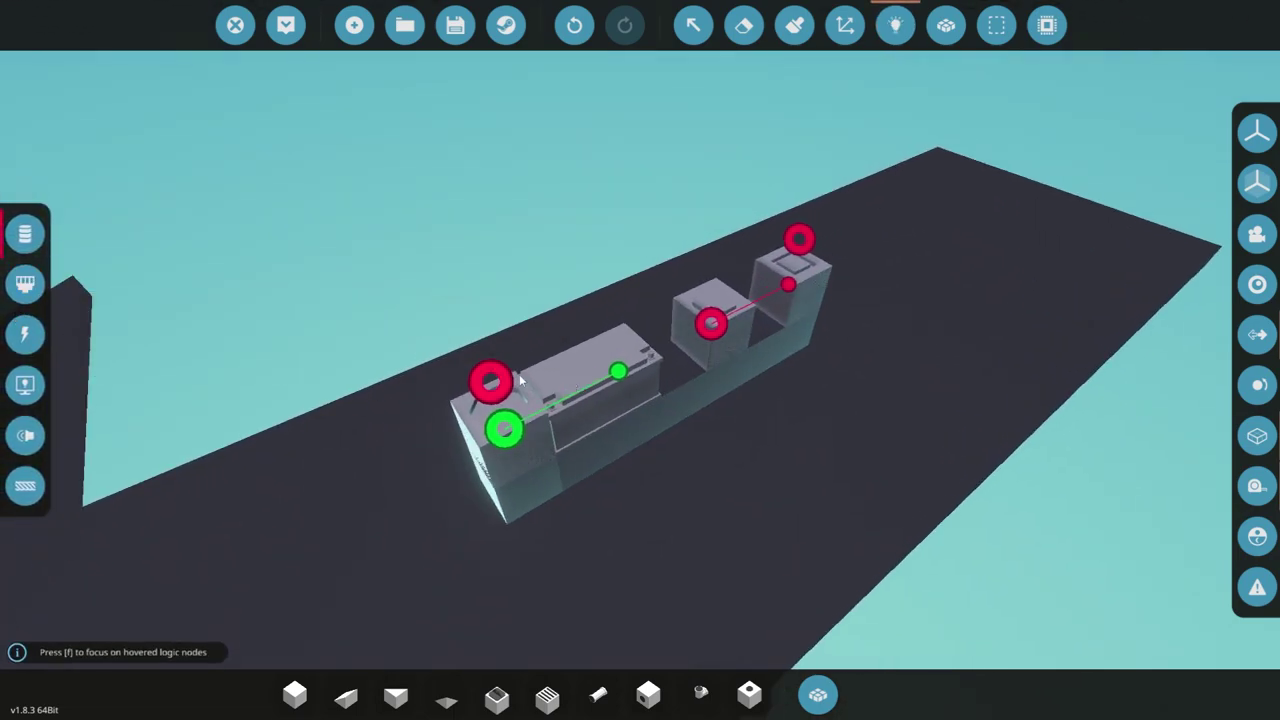
mouse_move(490, 389)
drag(490, 388, 787, 288)
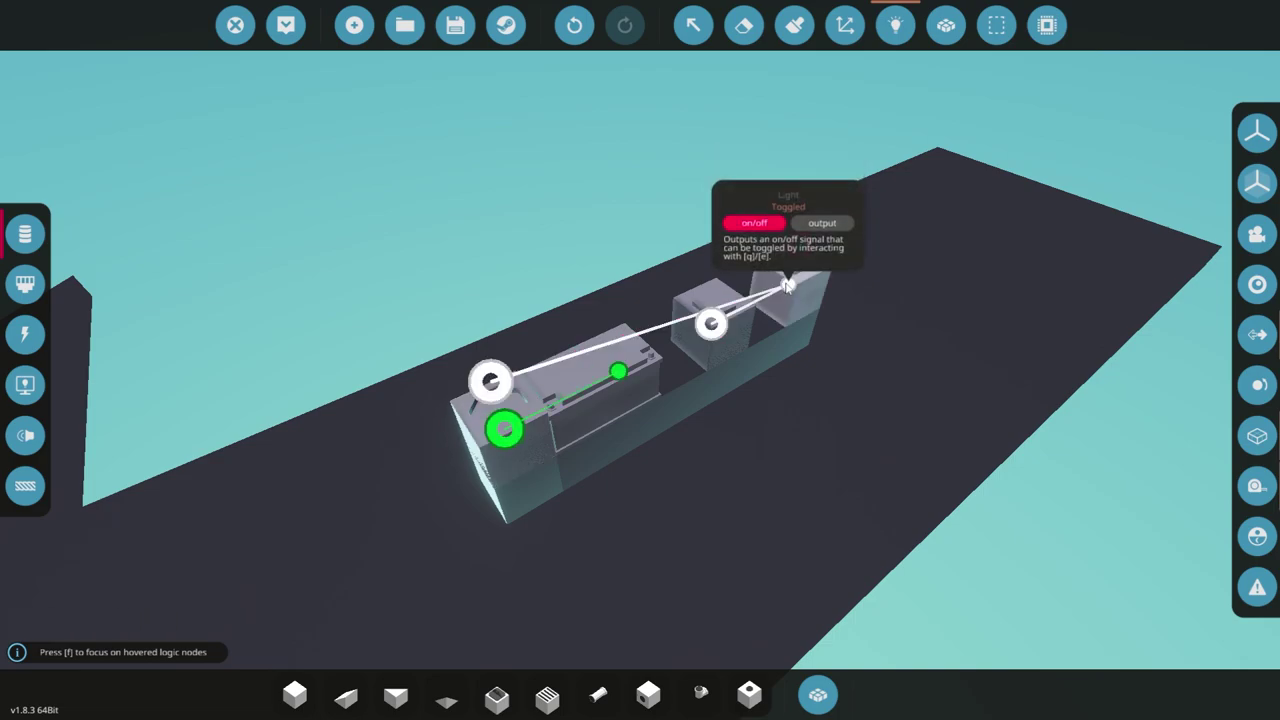
click(787, 289)
click(788, 289)
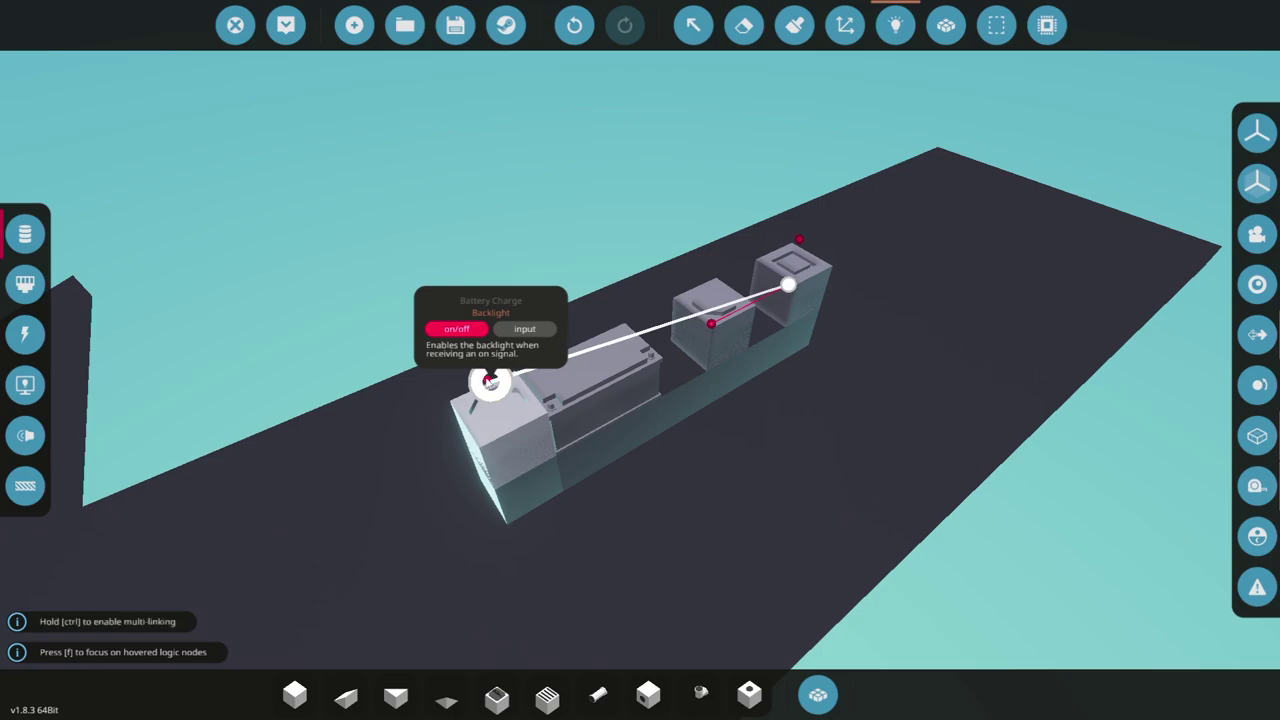
Try linking the Dial's Backlight input to the Light Switch input, and examine the Toggle Button output that feeds both
drag(490, 381, 711, 324)
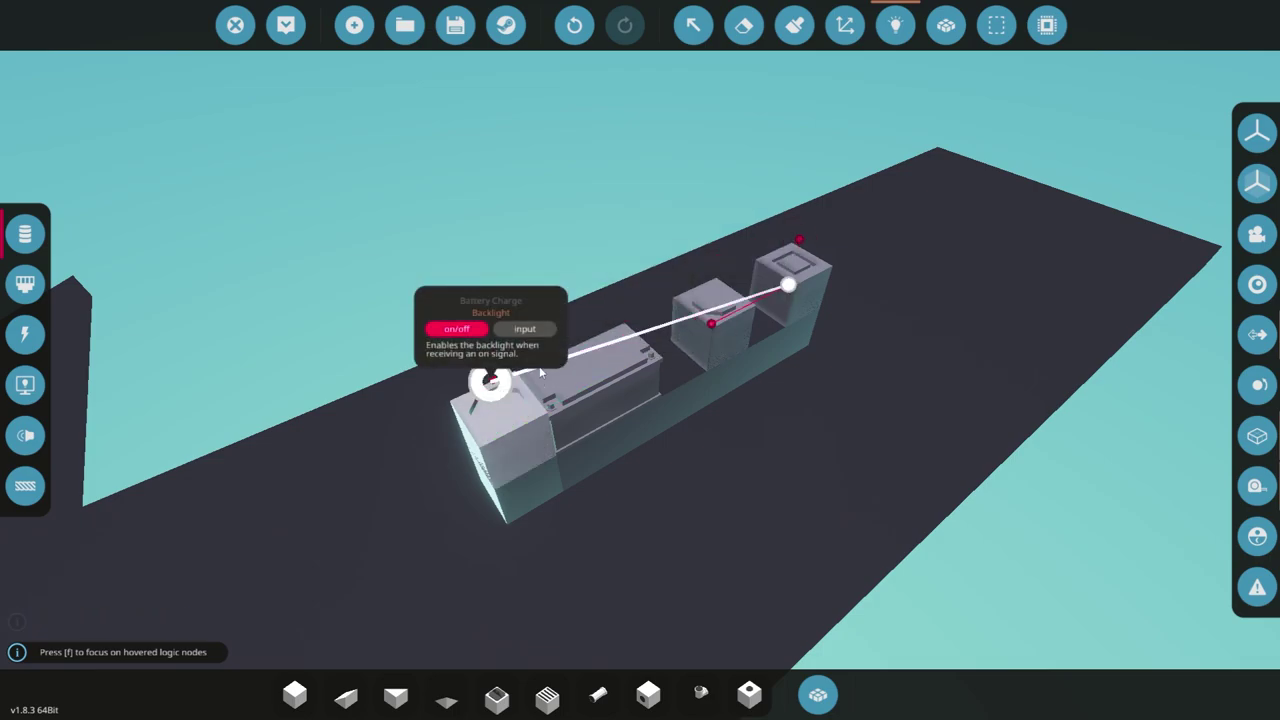
mouse_move(717, 322)
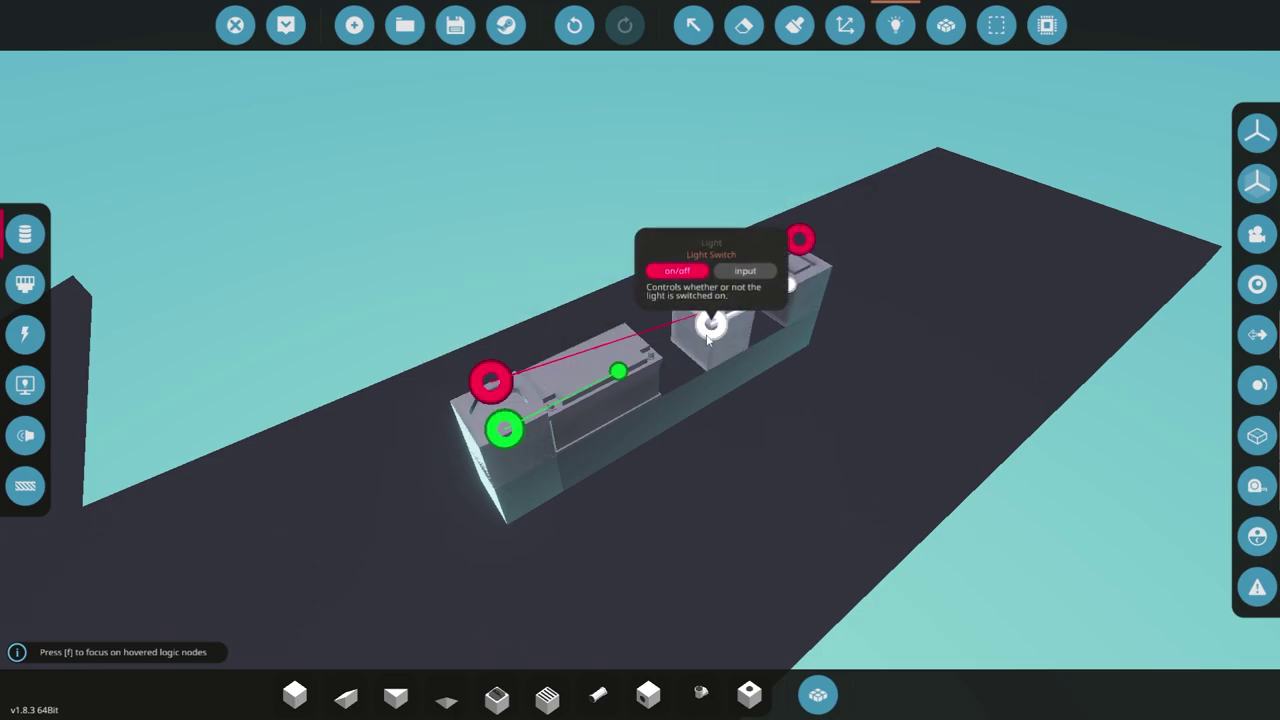
mouse_move(790, 287)
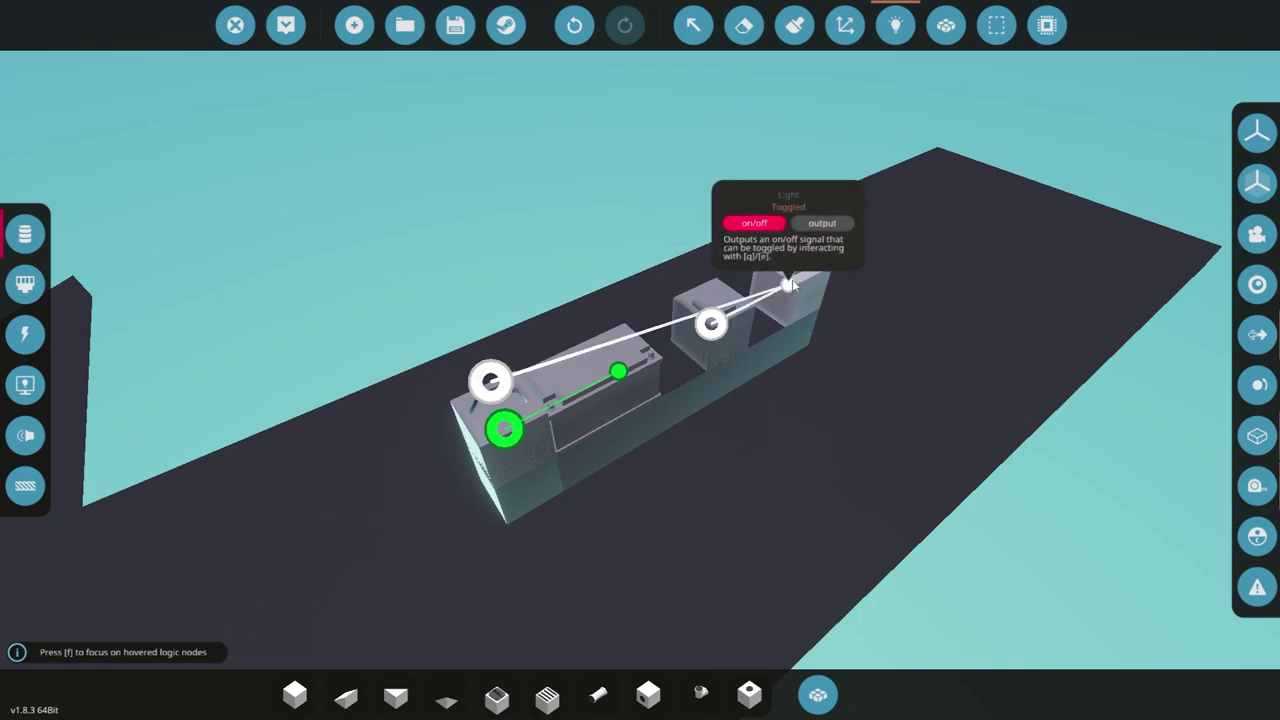
drag(491, 382, 788, 285)
mouse_move(787, 290)
mouse_move(490, 382)
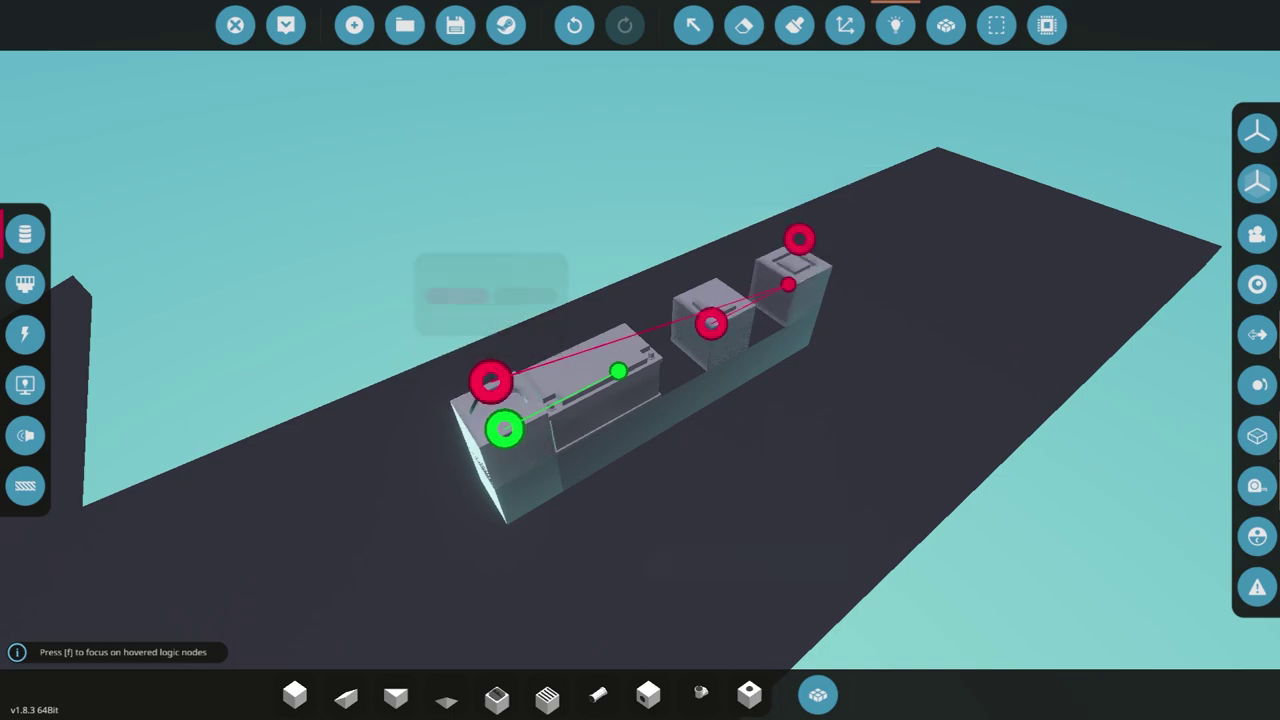
Try driving the Dial's Backlight from a second Toggle Button added beside the Dial, and erase that button
click(895, 25)
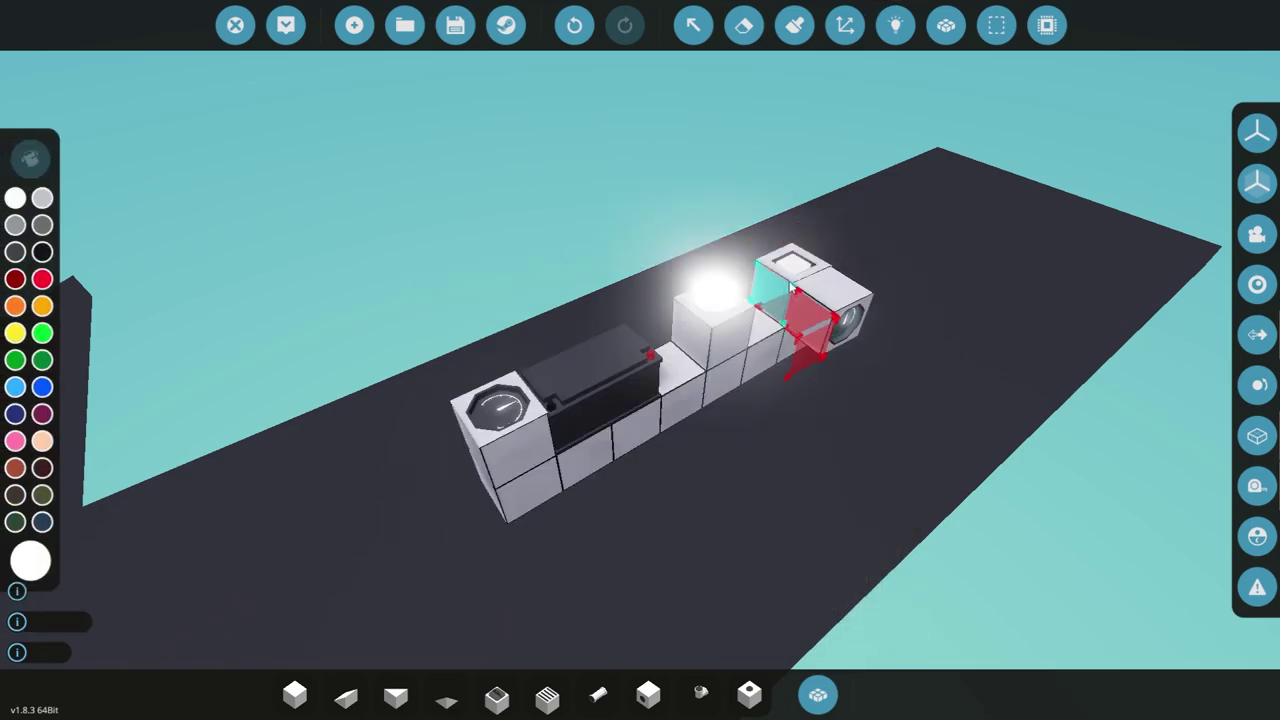
click(518, 455)
click(896, 25)
drag(537, 477, 491, 382)
drag(788, 285, 491, 381)
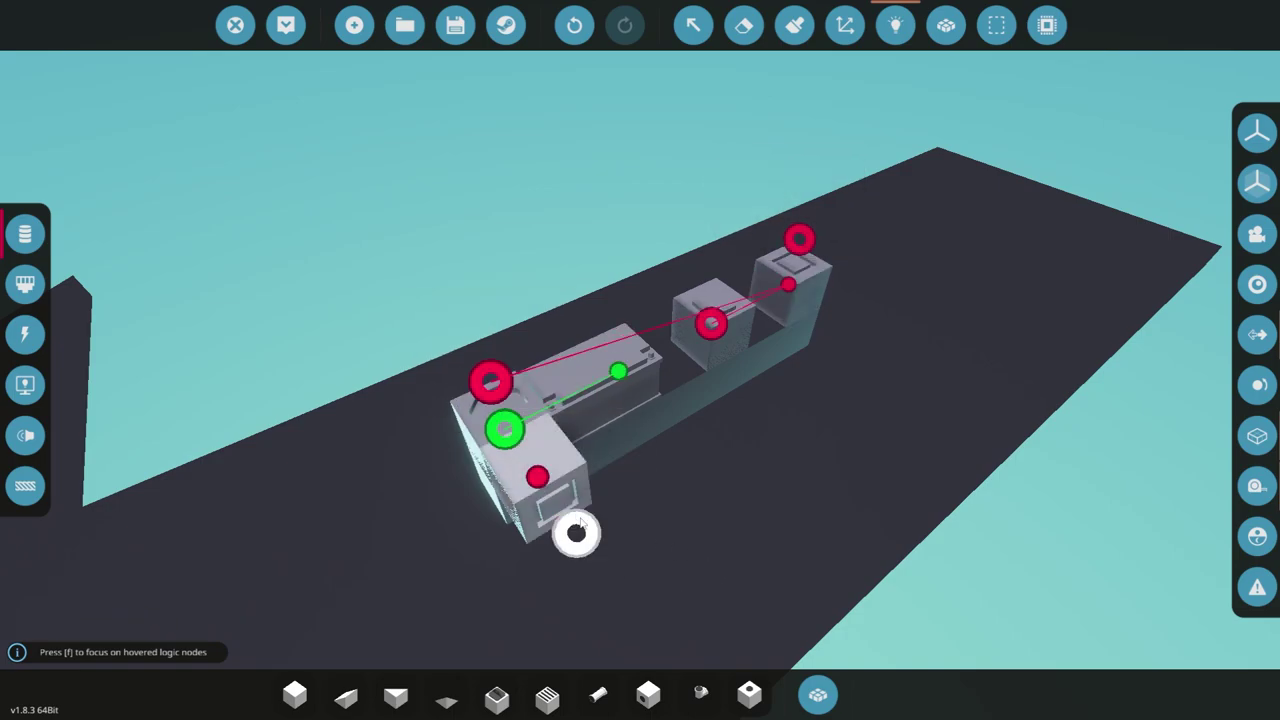
key(2)
click(524, 473)
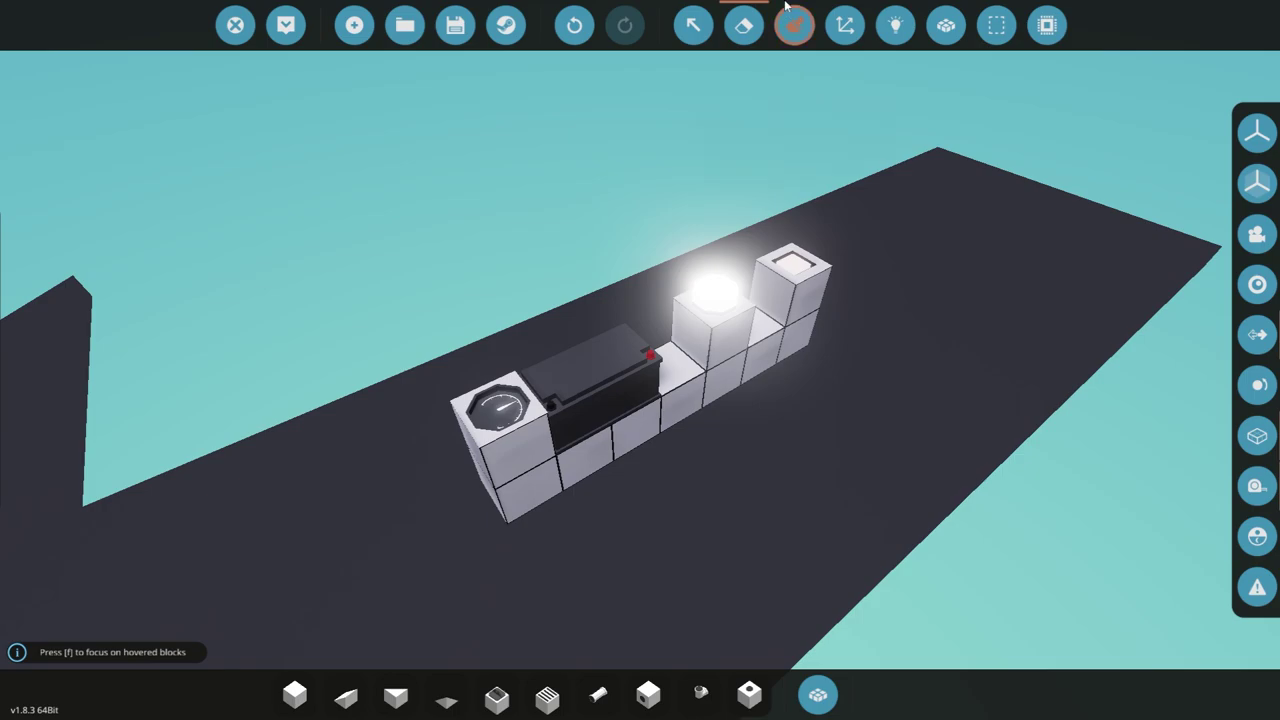
Review the composite, video, audio and rope node types, and add Rope Anchors at both ends of the build, joined by a rope link
click(894, 30)
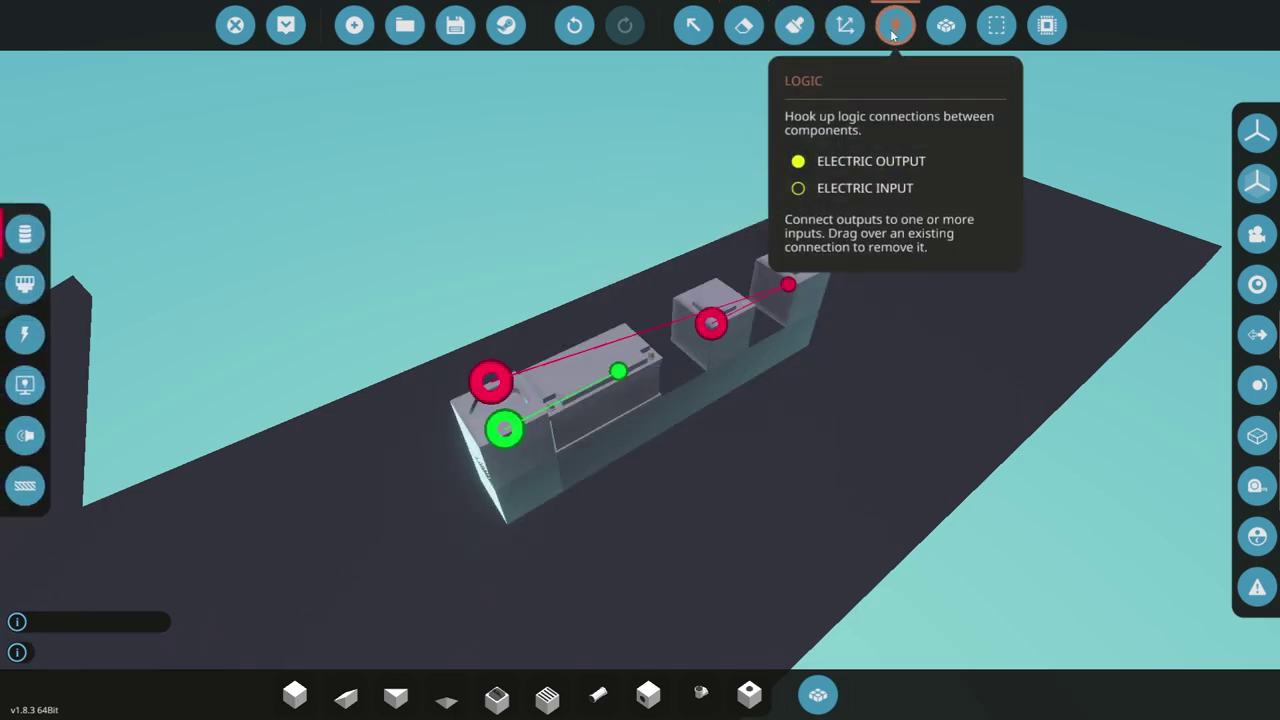
click(25, 284)
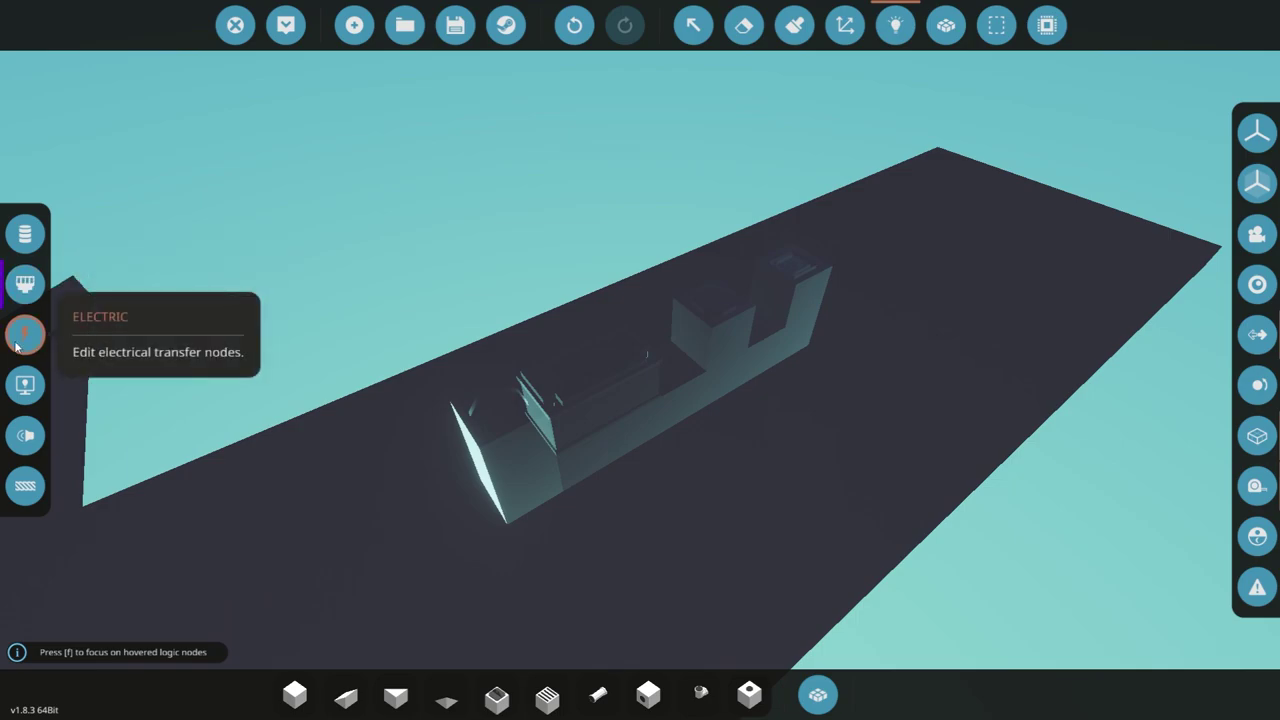
click(25, 385)
click(33, 442)
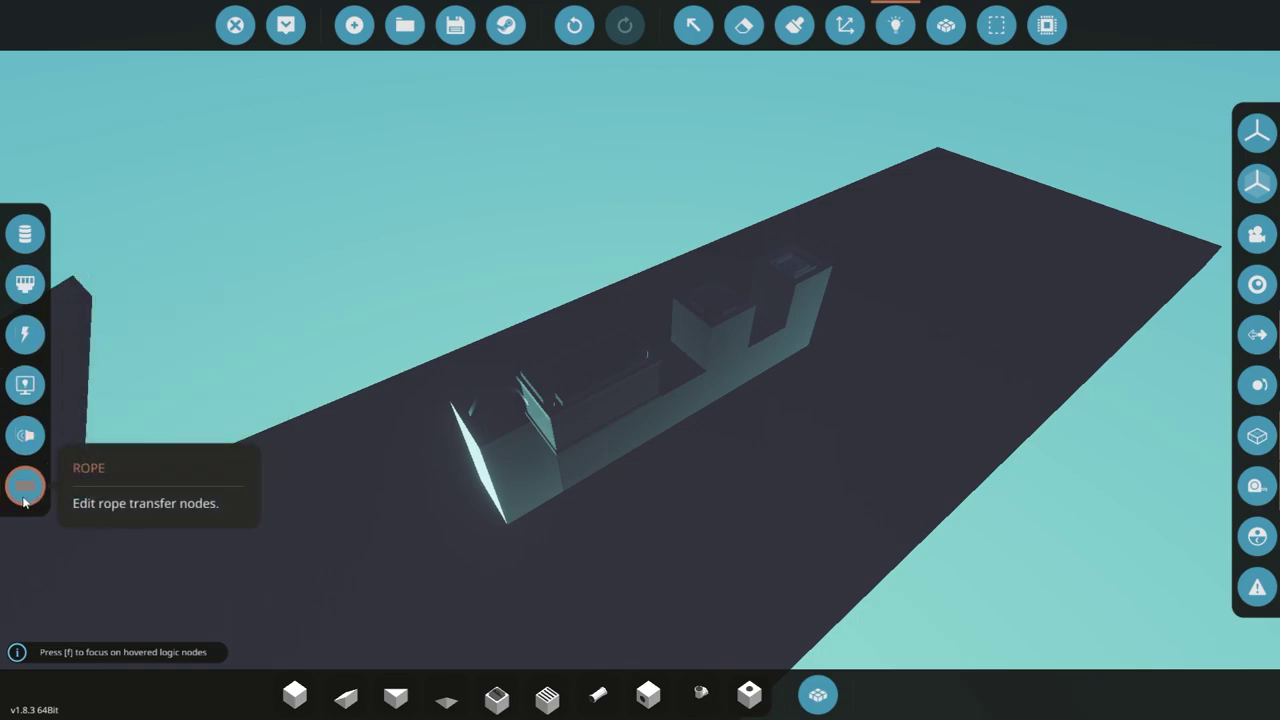
click(497, 695)
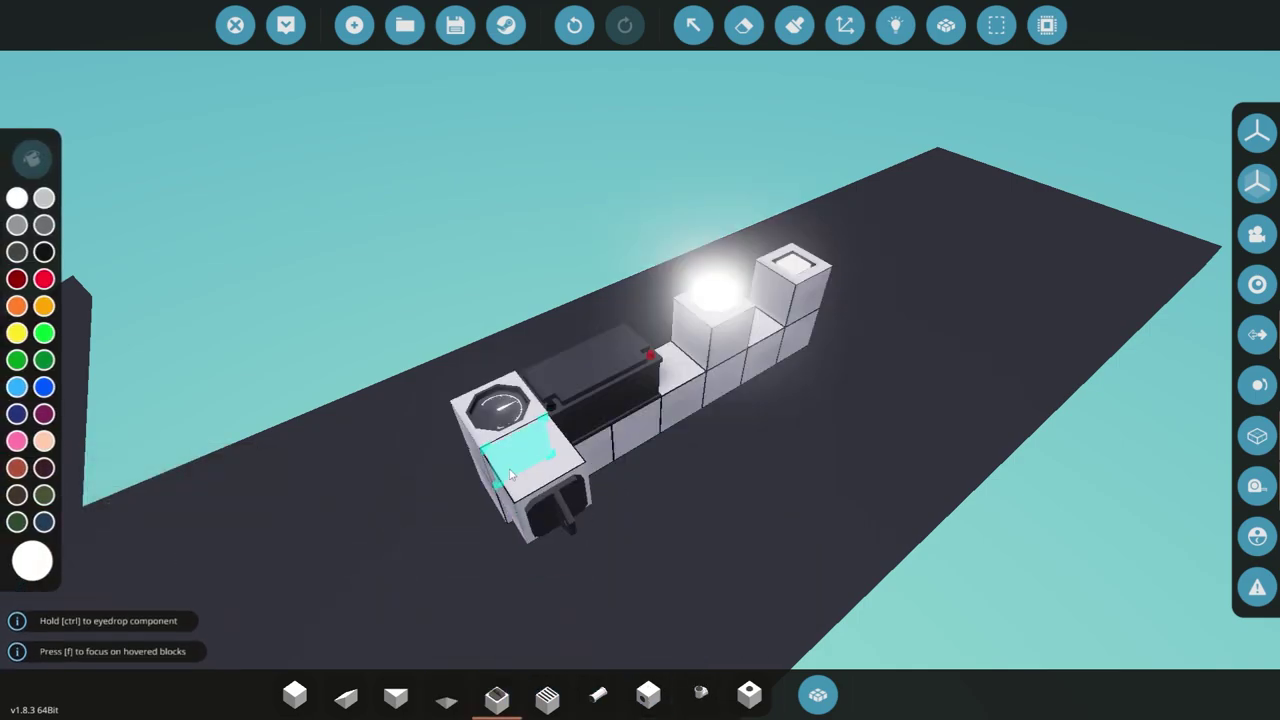
key(k)
key(k)
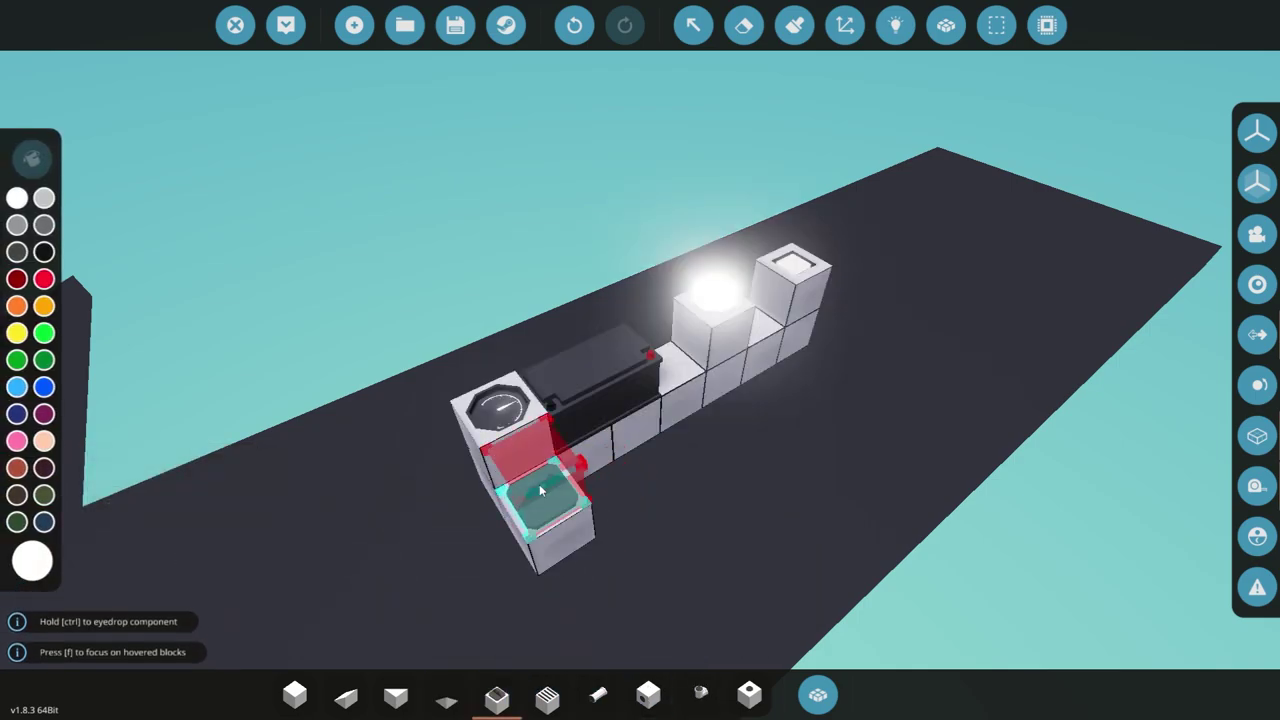
click(815, 332)
click(895, 25)
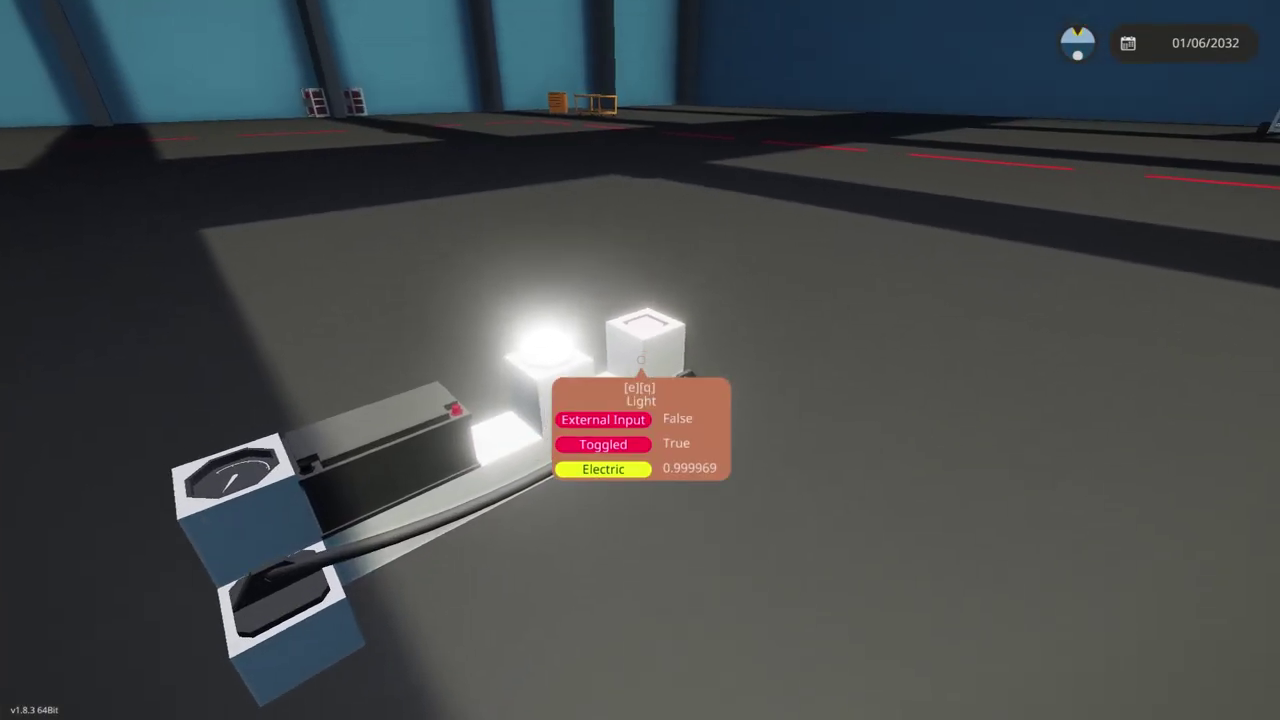
In the spawned build, switch the Light off, take the rope off and attach it to the Rope Anchor again
key(q)
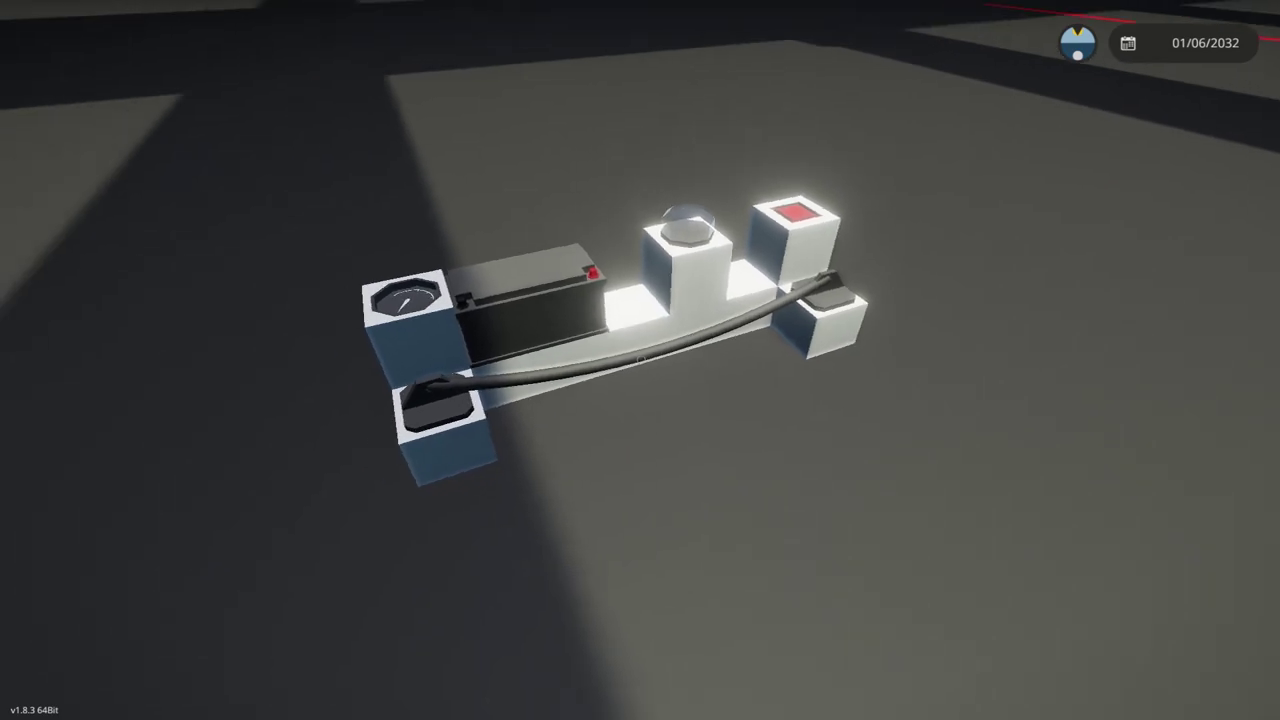
key(e)
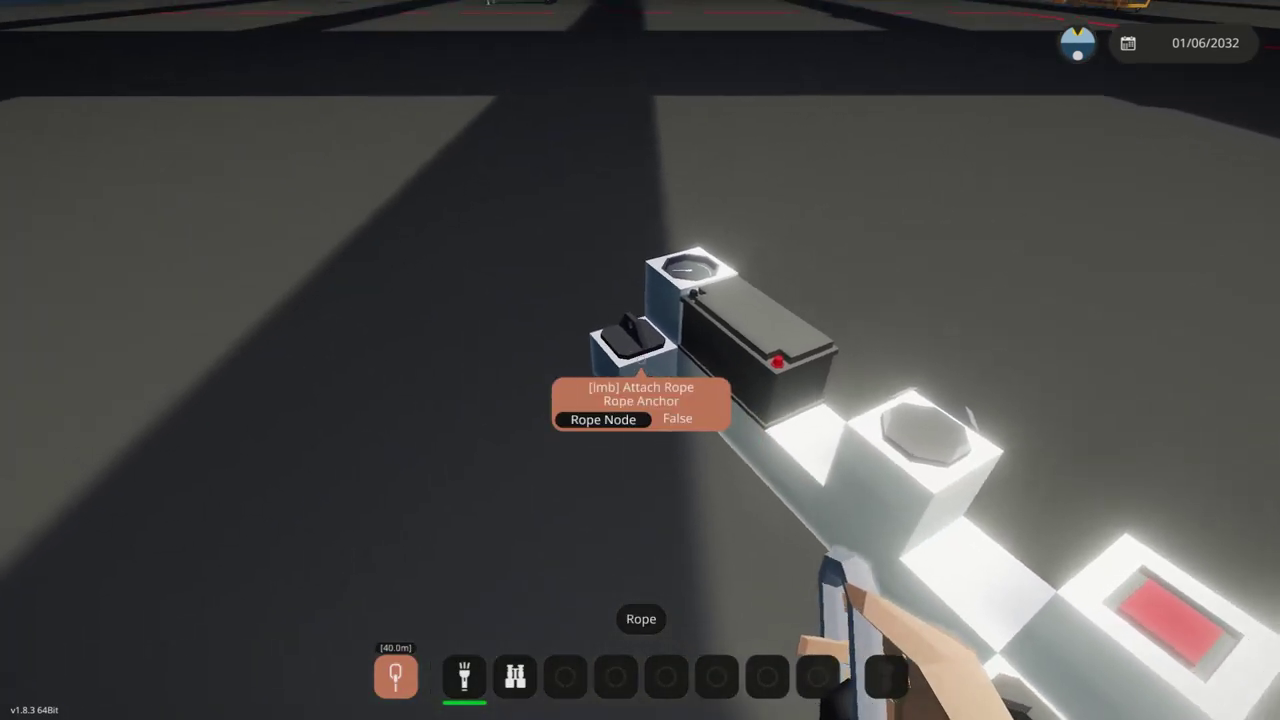
click(640, 360)
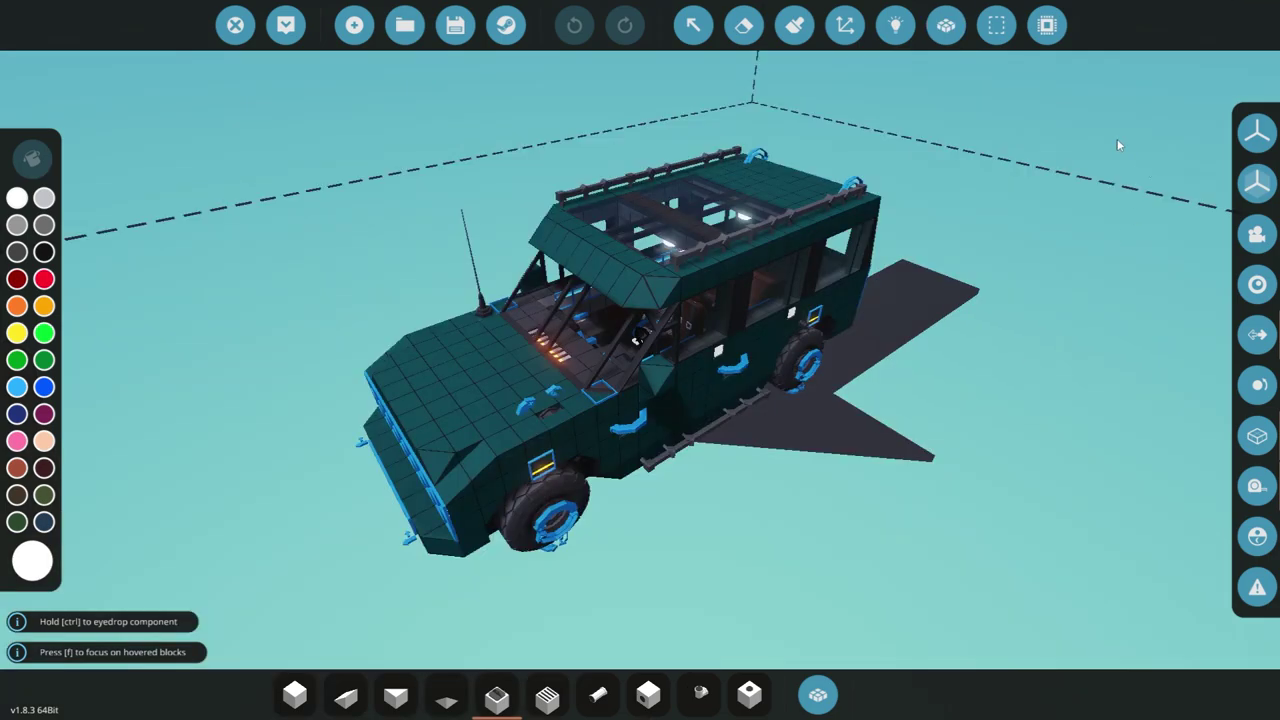
Examine the separately coloured bodies of the dark green vehicle in Merge mode, including its hood, doors and interior
click(953, 36)
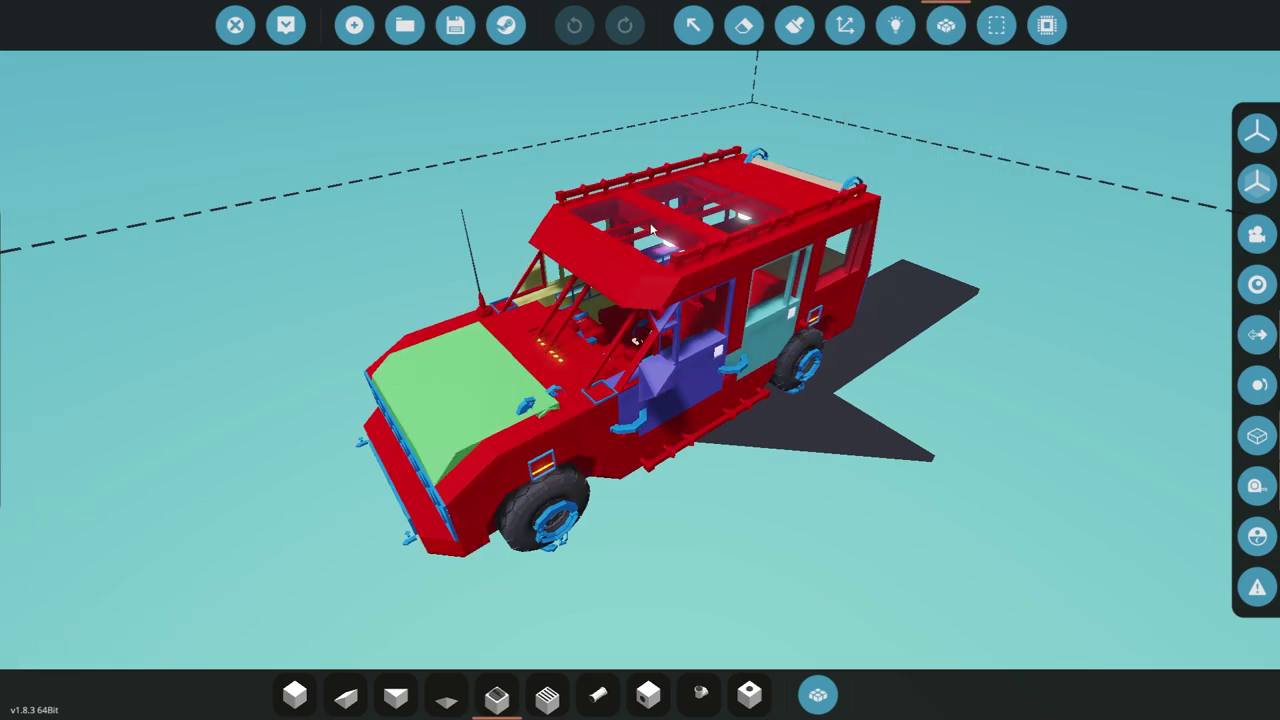
key(a)
drag(589, 302, 751, 276)
key(d)
key(w)
drag(487, 284, 705, 321)
key(d)
key(w)
drag(413, 270, 451, 427)
Examine the row of differently coloured vehicles as a whole, and compare their separate bodies in Merge mode
key(s)
key(s)
key(a)
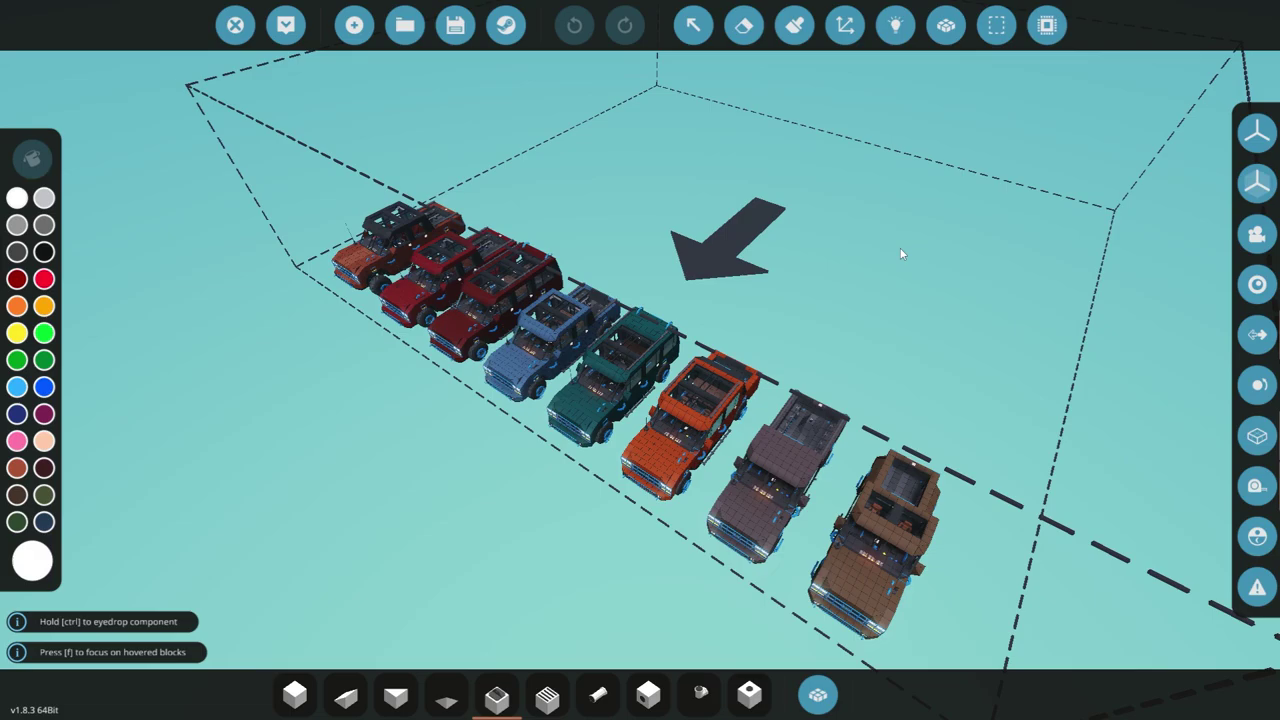
key(s)
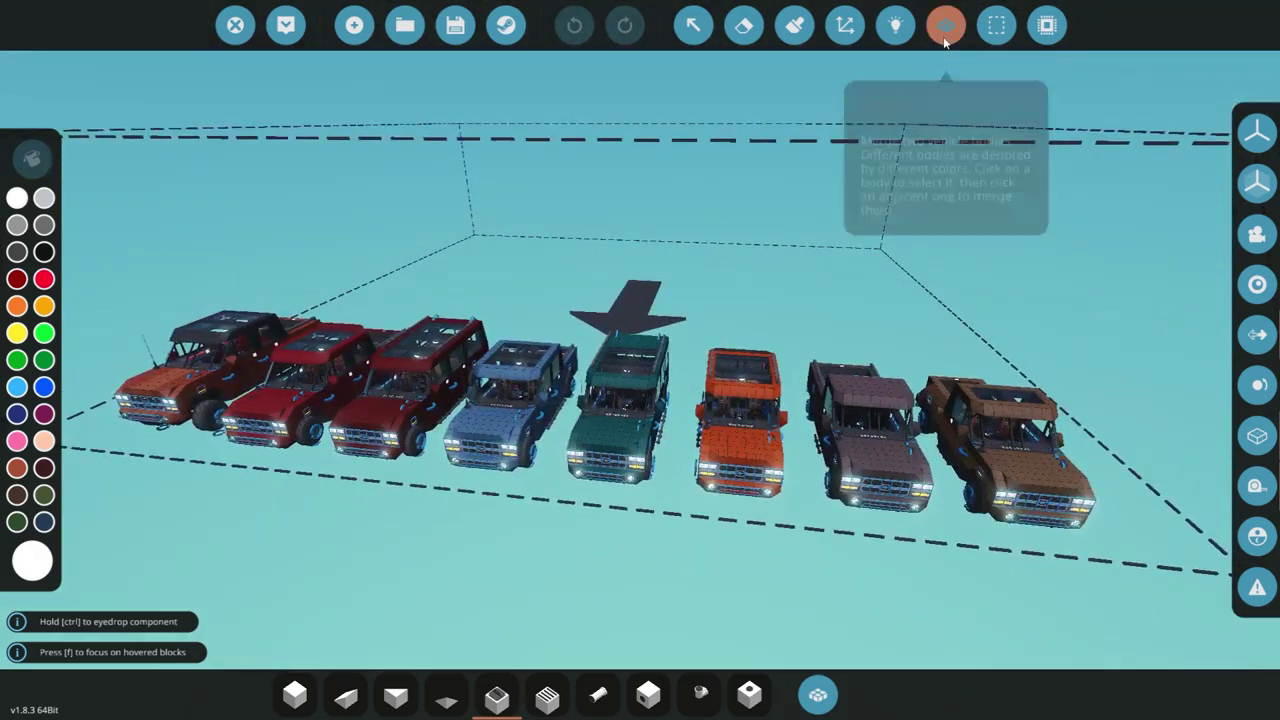
click(946, 25)
key(w)
key(d)
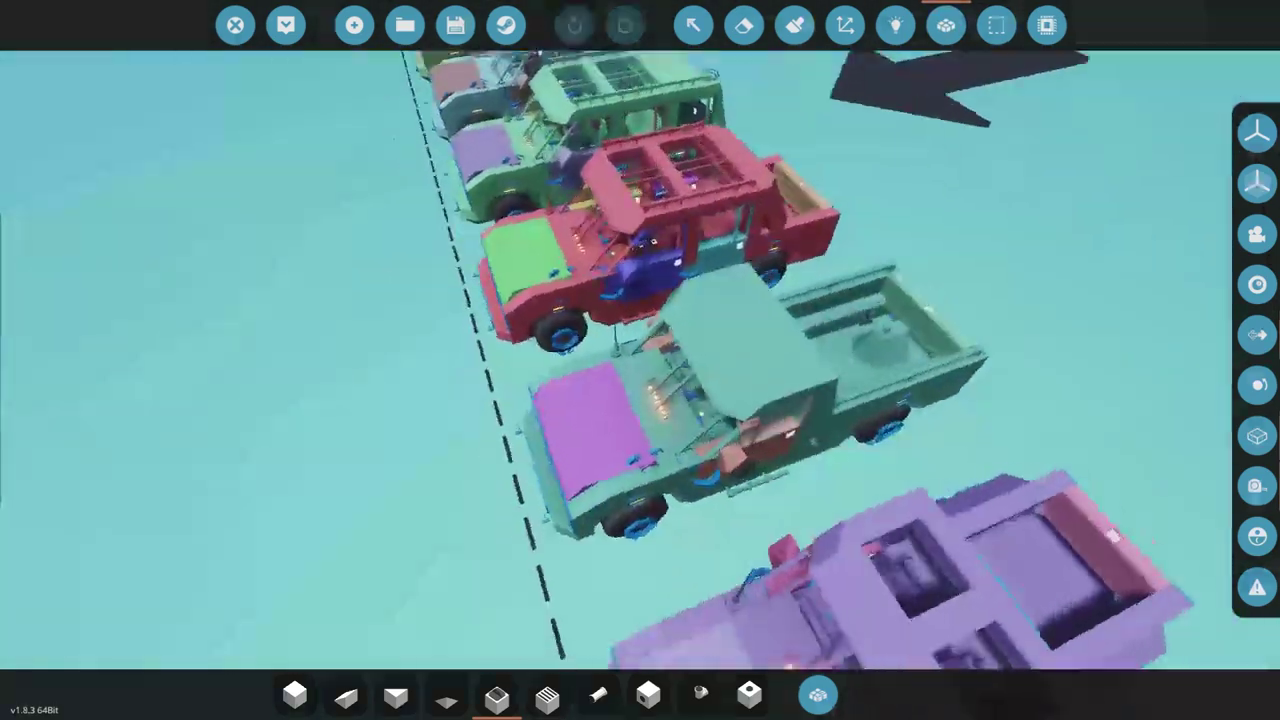
key(a)
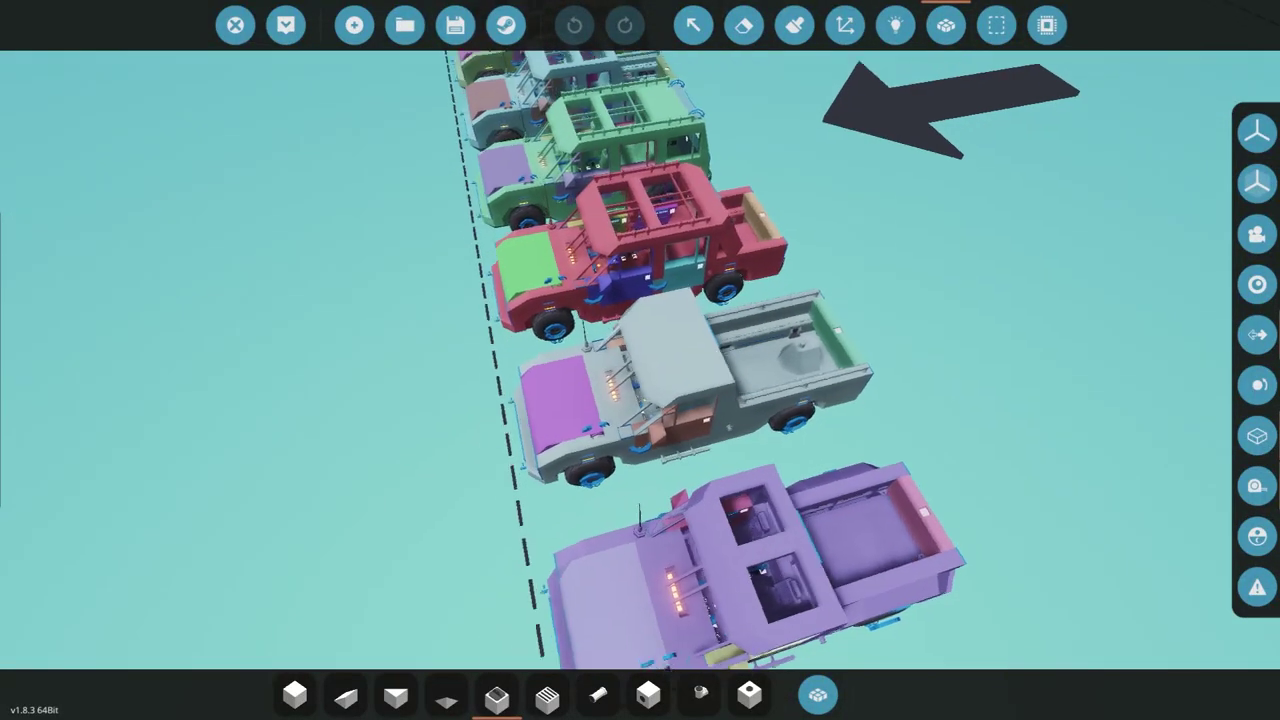
key(w)
Bridge the roofs of the grey-brown pickup and the neighbouring brown vehicle with a single straight row of white blocks
key(1)
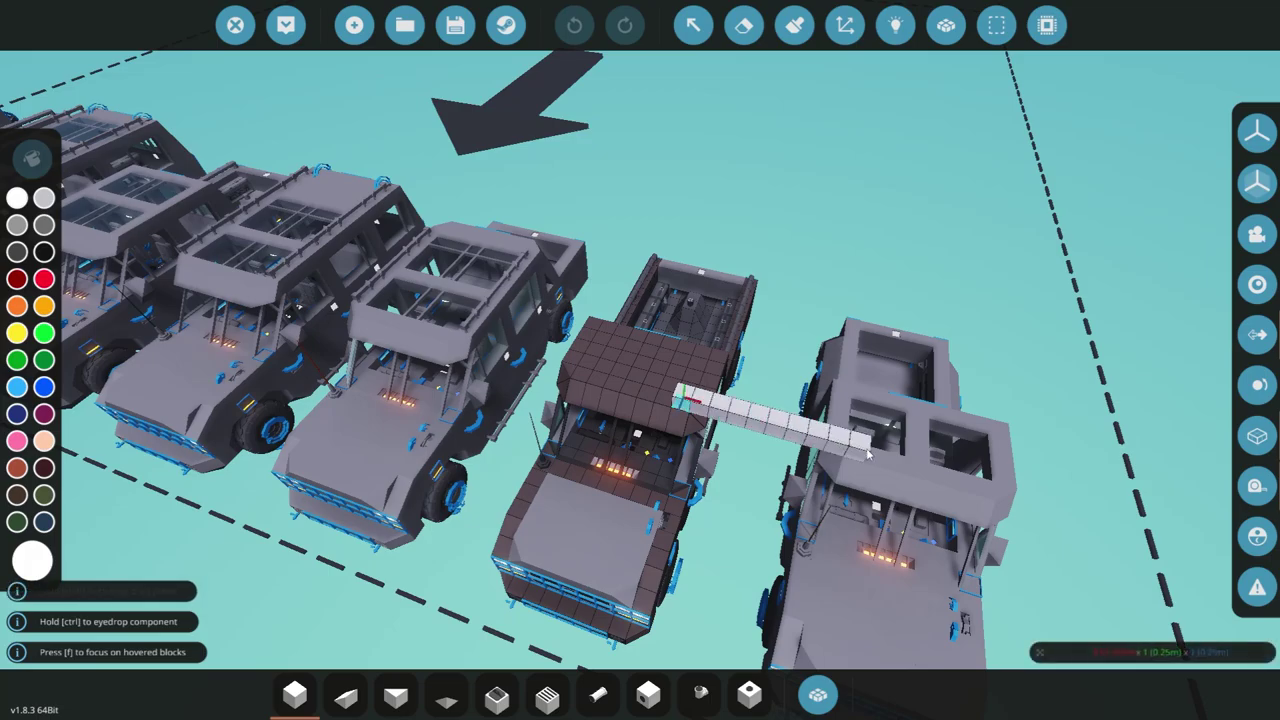
drag(868, 454, 870, 455)
key(w)
key(d)
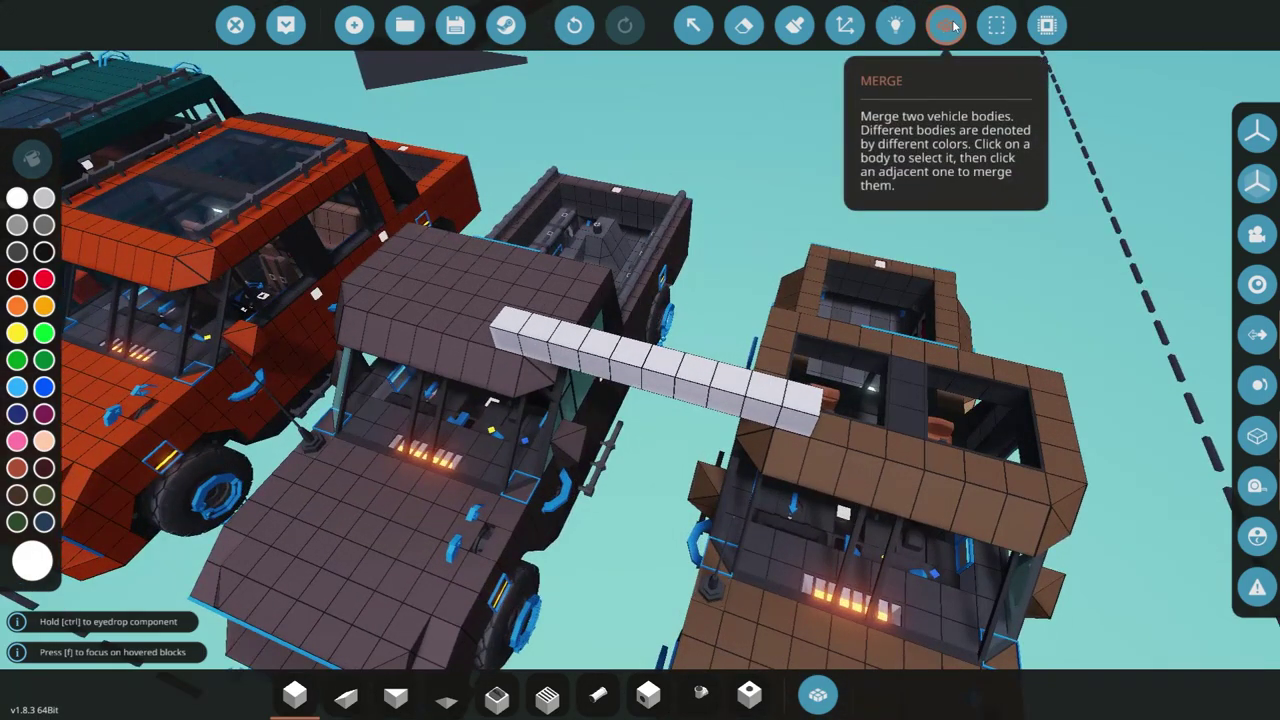
Merge the grey-brown pickup's body with the neighbouring brown vehicle's body across the row of blocks joining their roofs
click(946, 26)
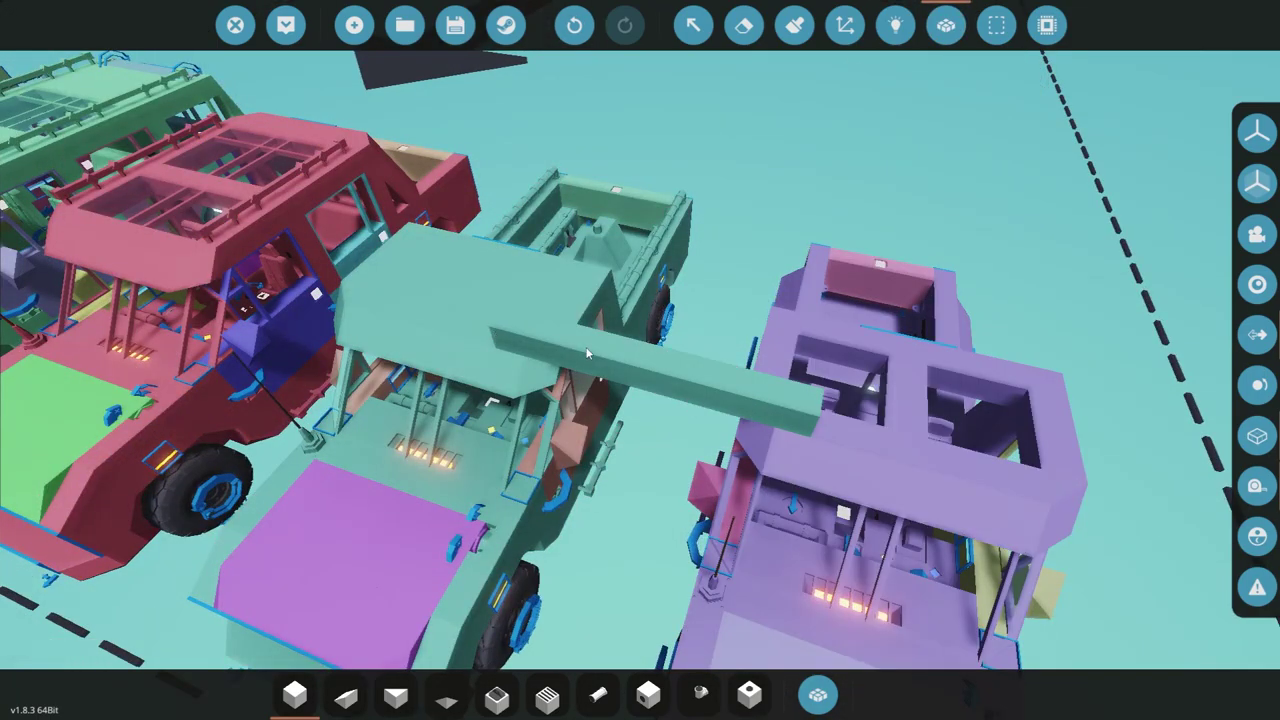
click(757, 393)
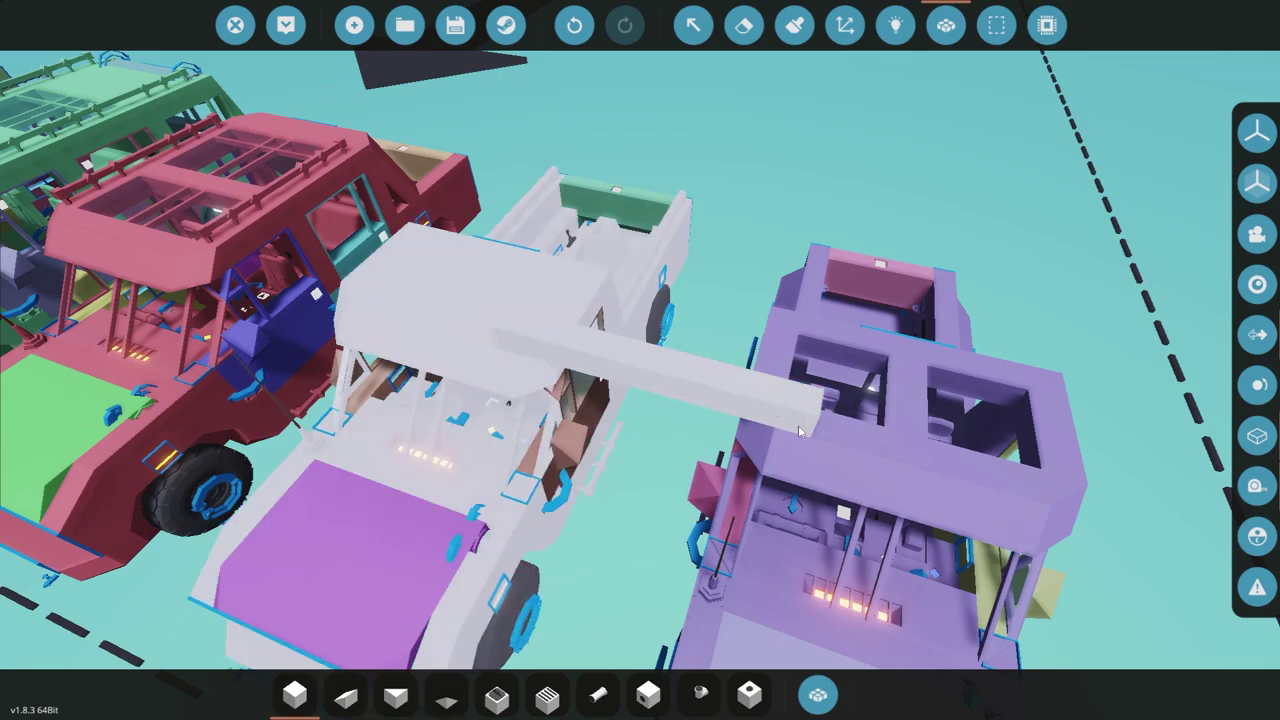
click(869, 450)
drag(991, 270, 960, 200)
key(w)
key(s)
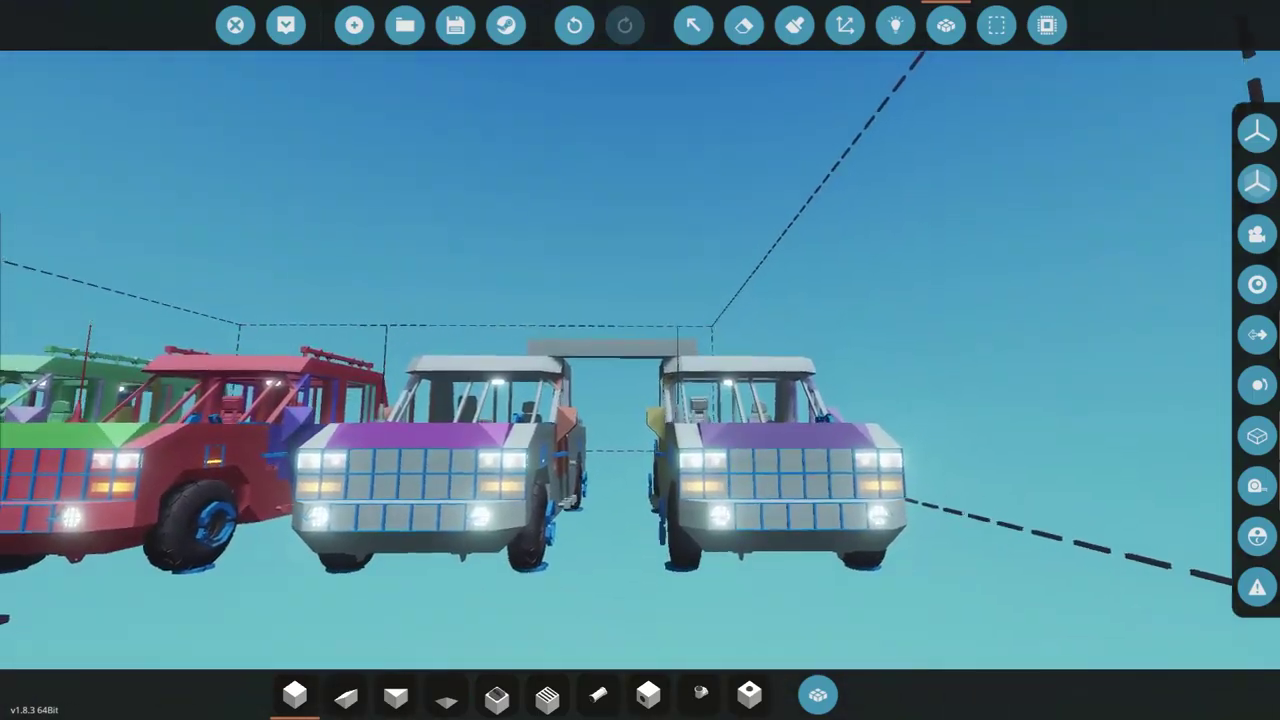
key(w)
key(w)
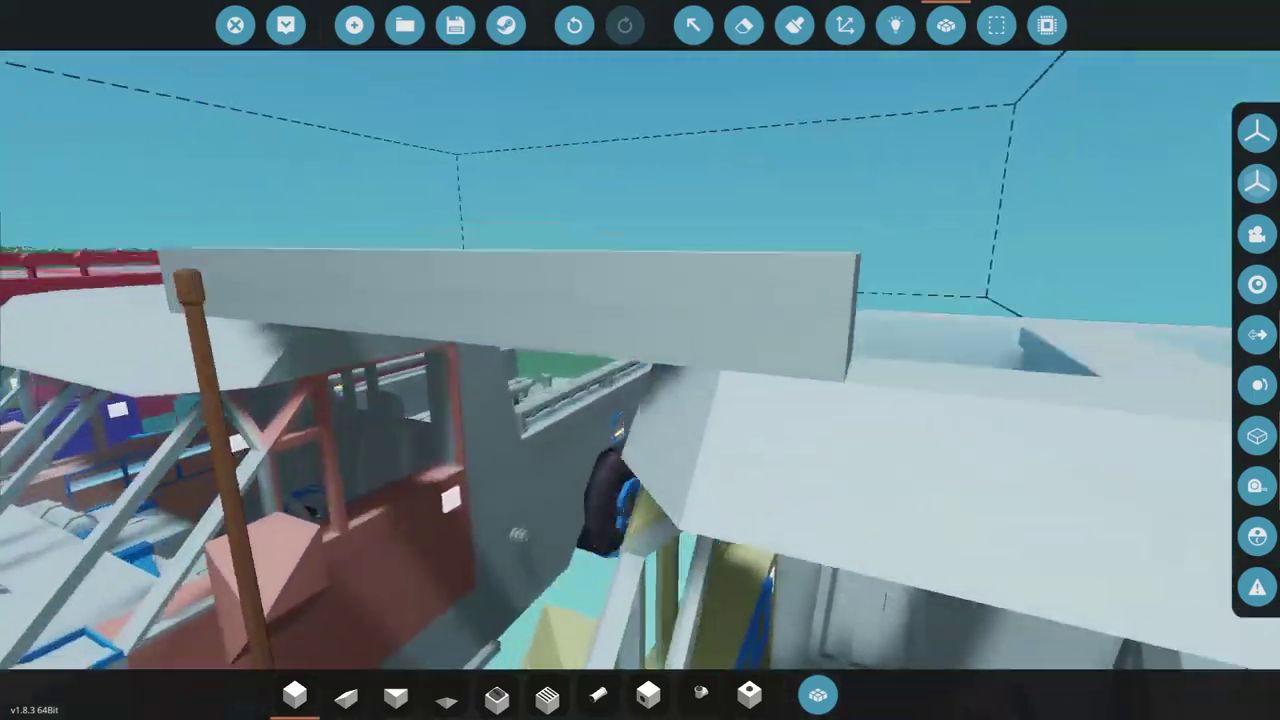
Remove the connecting row of blocks between the two roofs, and check the bodies' colours in Merge mode
key(s)
key(x)
mouse_move(732, 461)
mouse_down()
mouse_move(554, 396)
mouse_move(322, 340)
mouse_up()
key(s)
click(944, 28)
key(s)
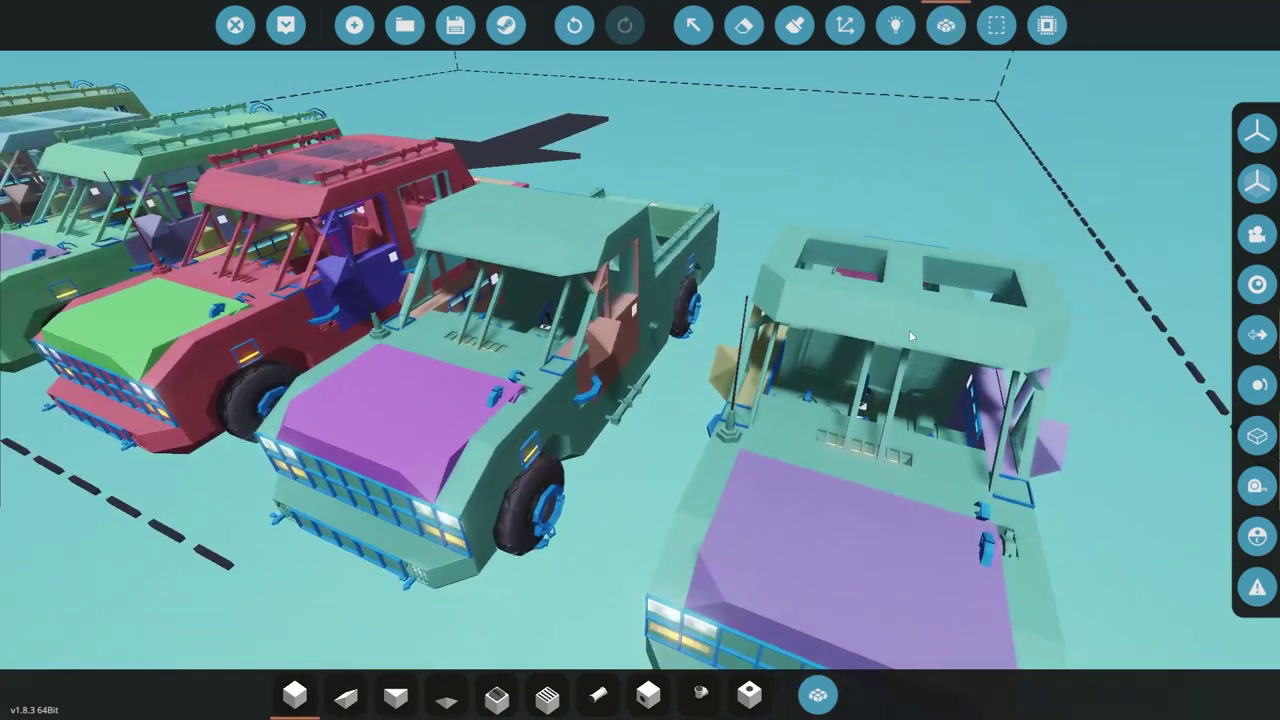
key(s)
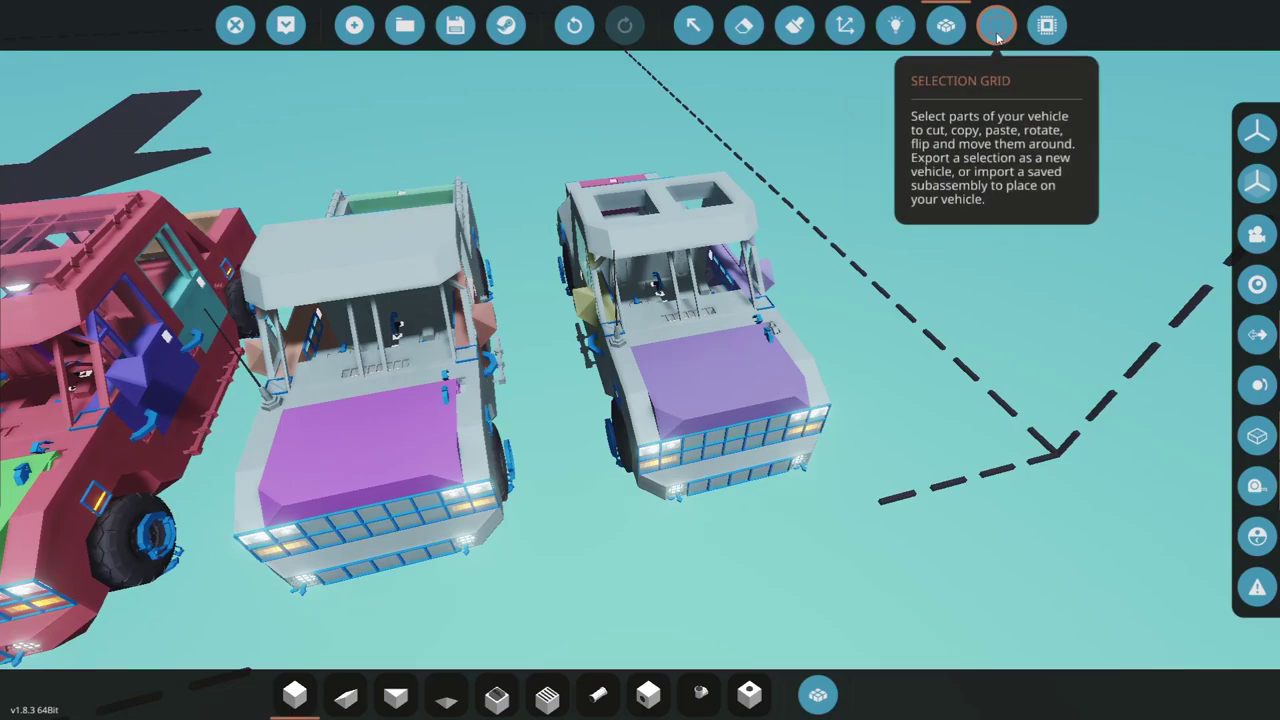
Enclose the whole brown vehicle at the end of the row in the selection grid
click(997, 28)
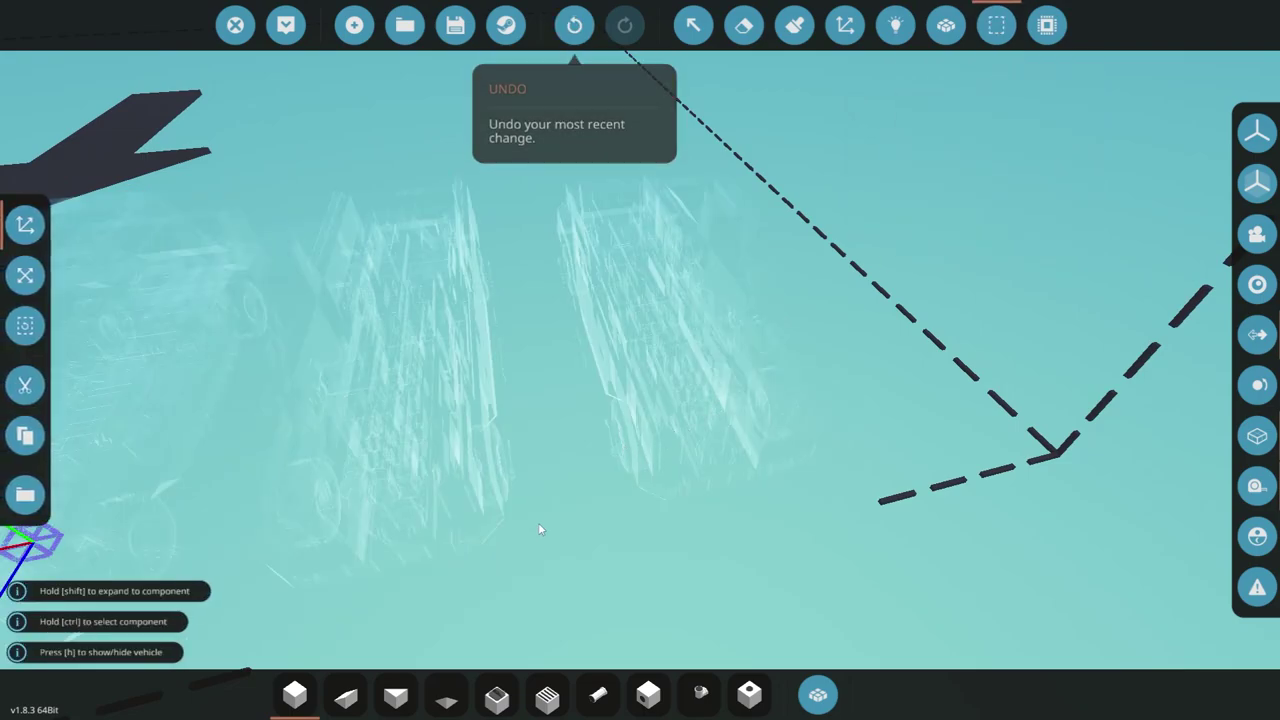
drag(620, 474, 820, 415)
click(821, 415)
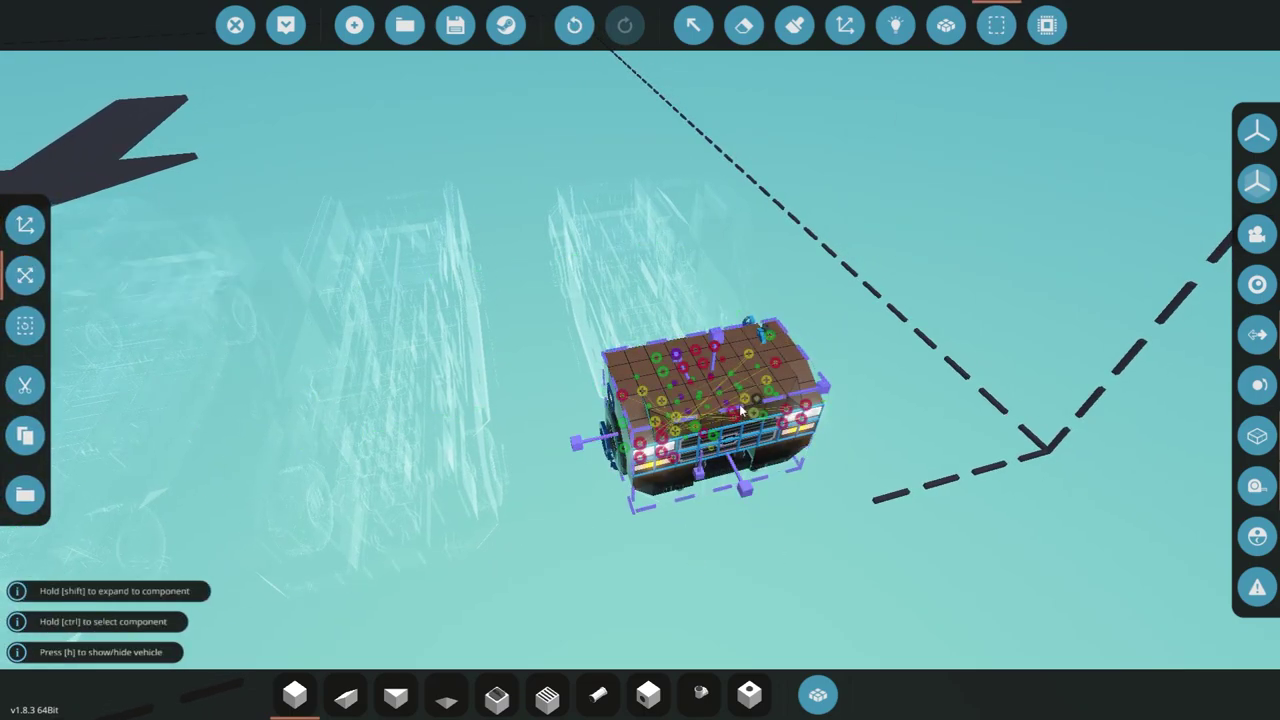
drag(624, 240, 623, 236)
drag(621, 182, 632, 78)
drag(545, 218, 474, 226)
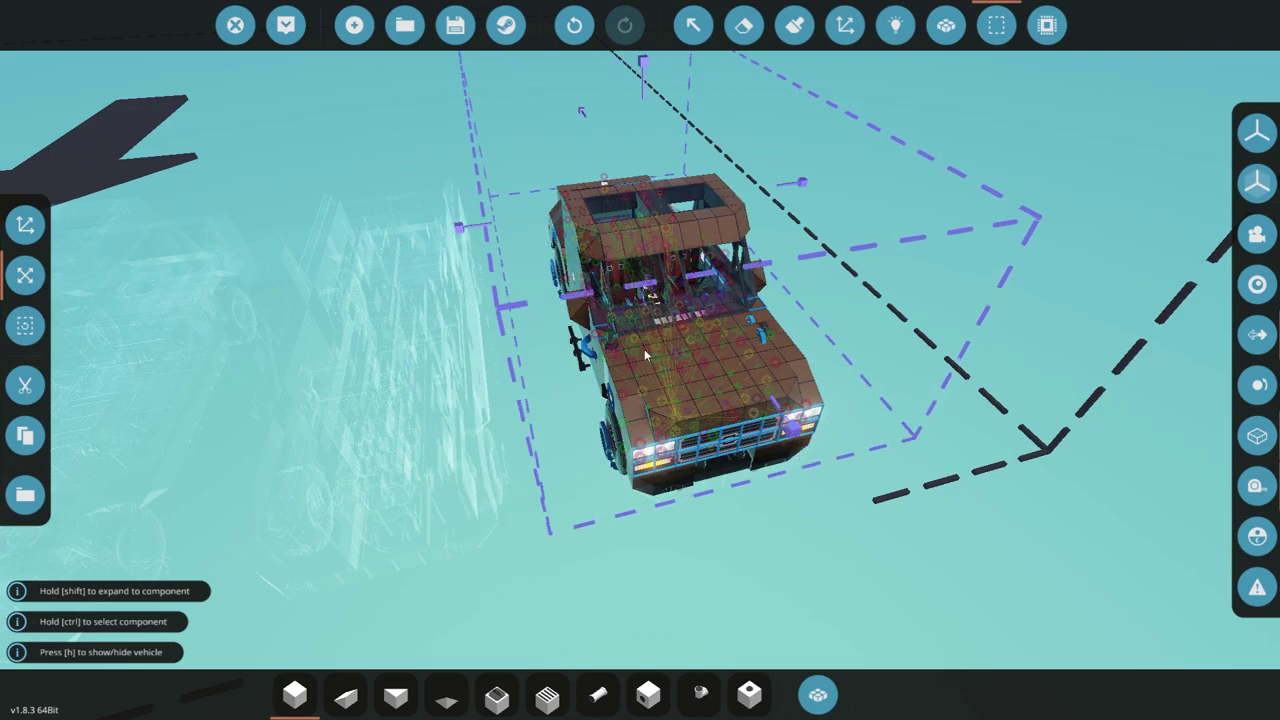
Cut the brown vehicle out of the build, paste it back in place and display the bodies in Merge mode
click(25, 384)
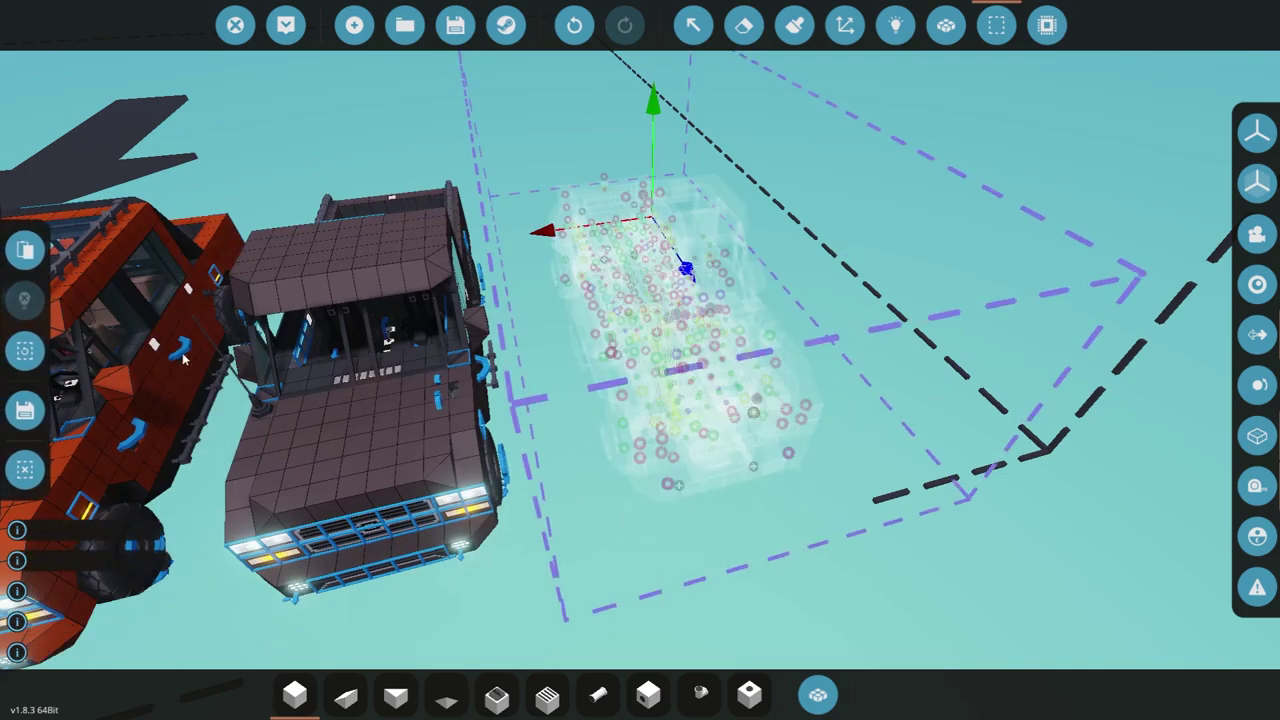
click(25, 250)
click(946, 25)
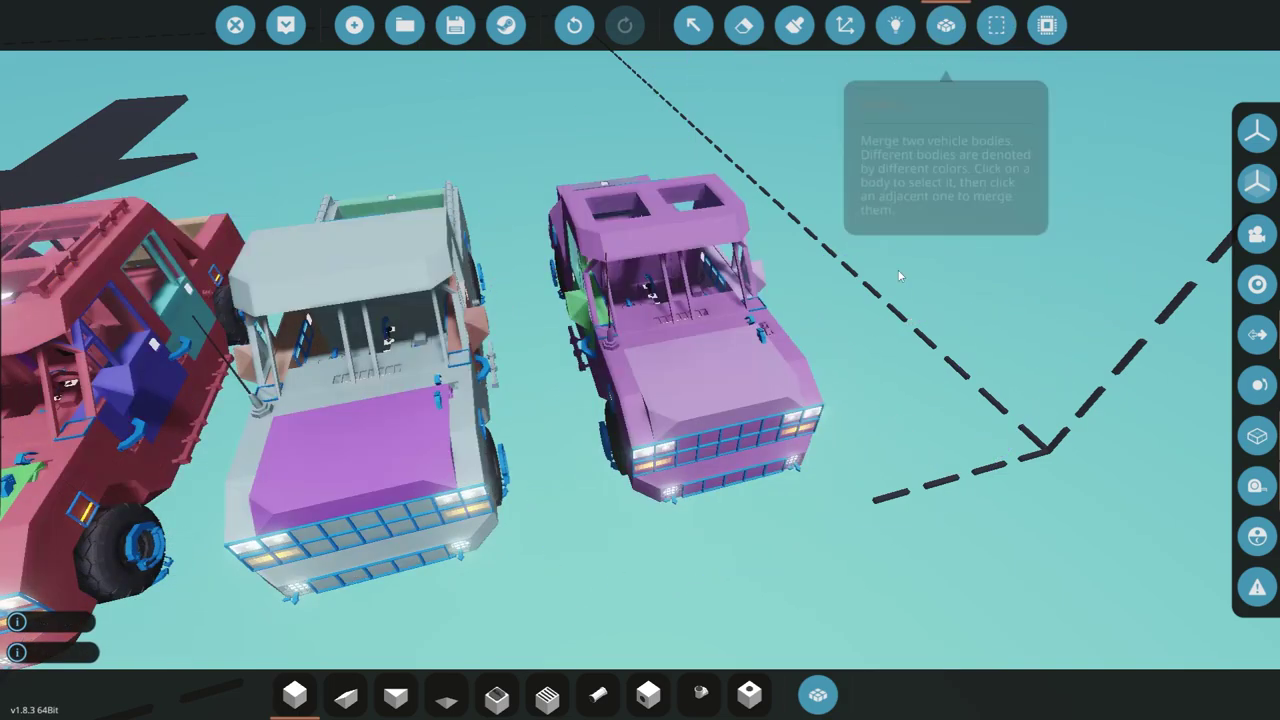
drag(334, 280, 473, 315)
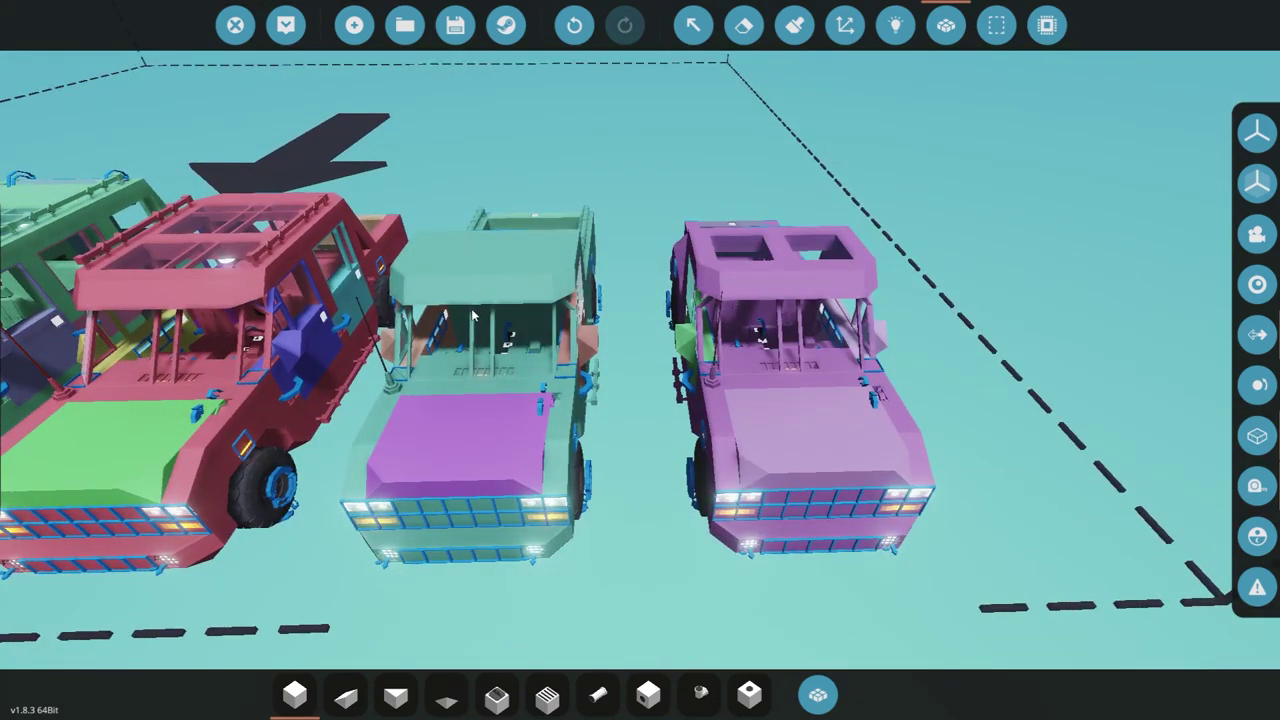
key(a)
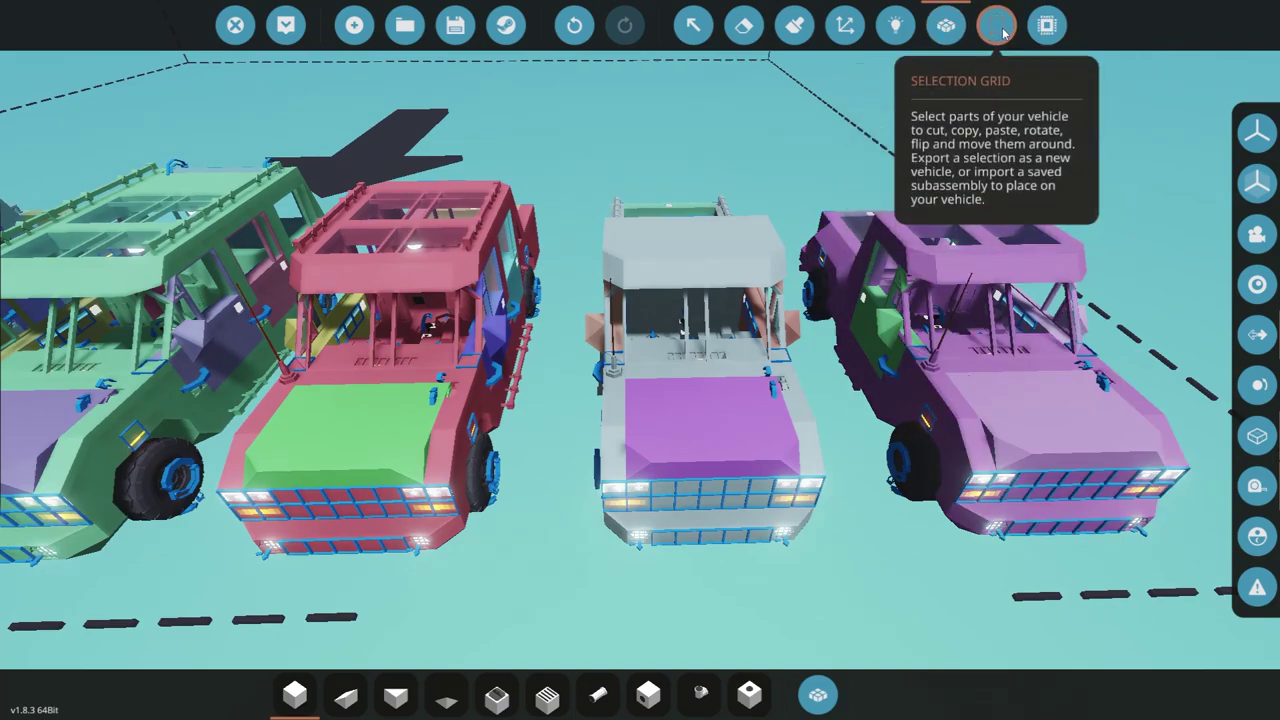
Examine the pasted end vehicle in Merge mode and in the selection grid, including its place in the whole row
click(942, 33)
click(942, 31)
click(947, 30)
click(946, 31)
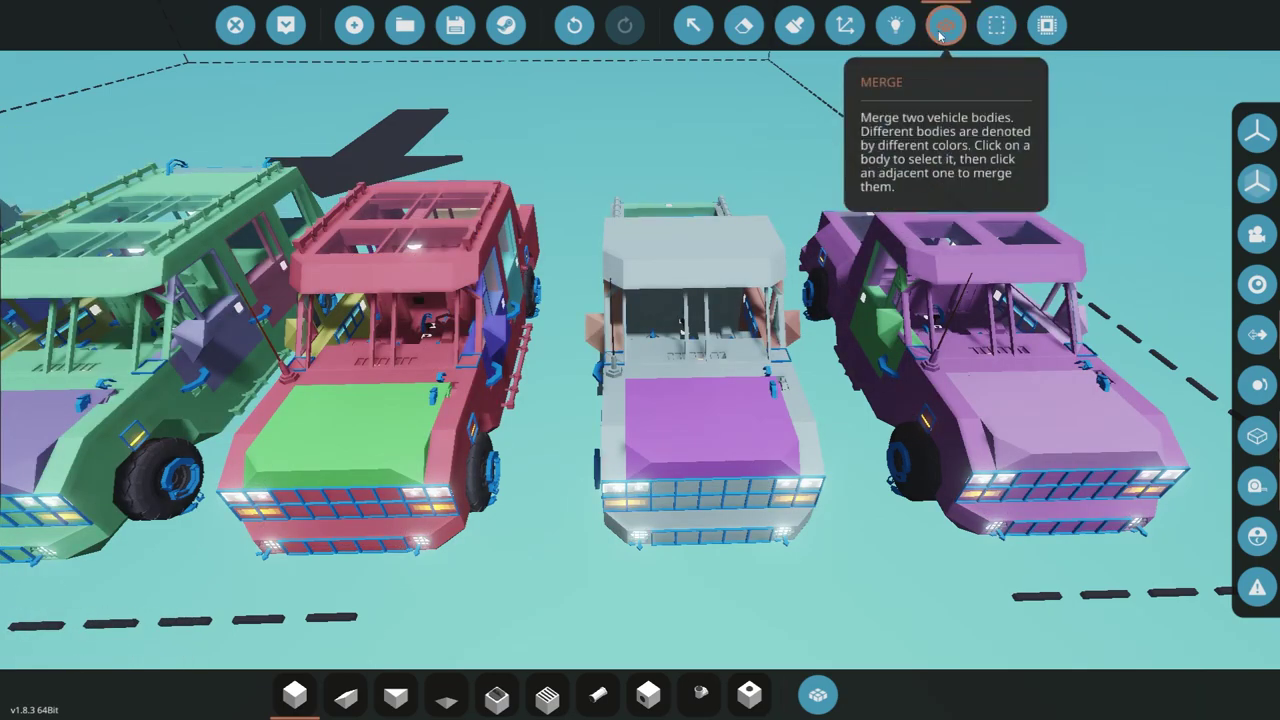
click(997, 25)
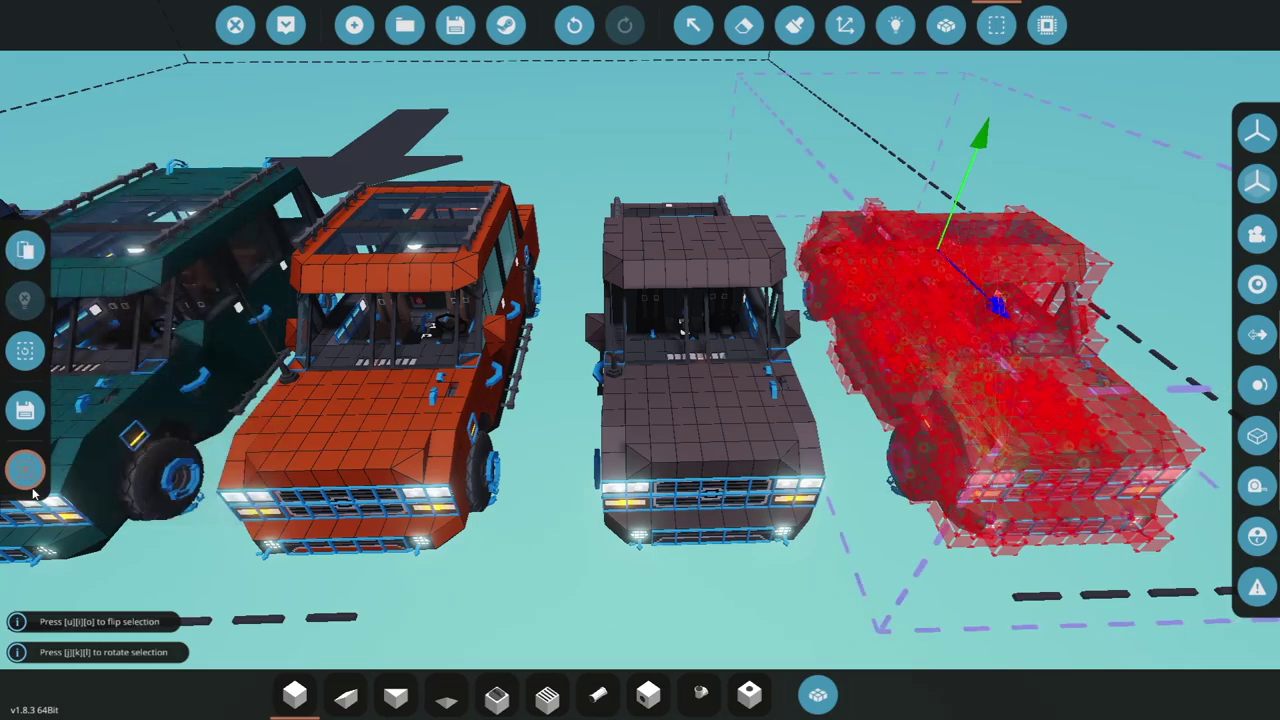
scroll(655, 431, down, 5)
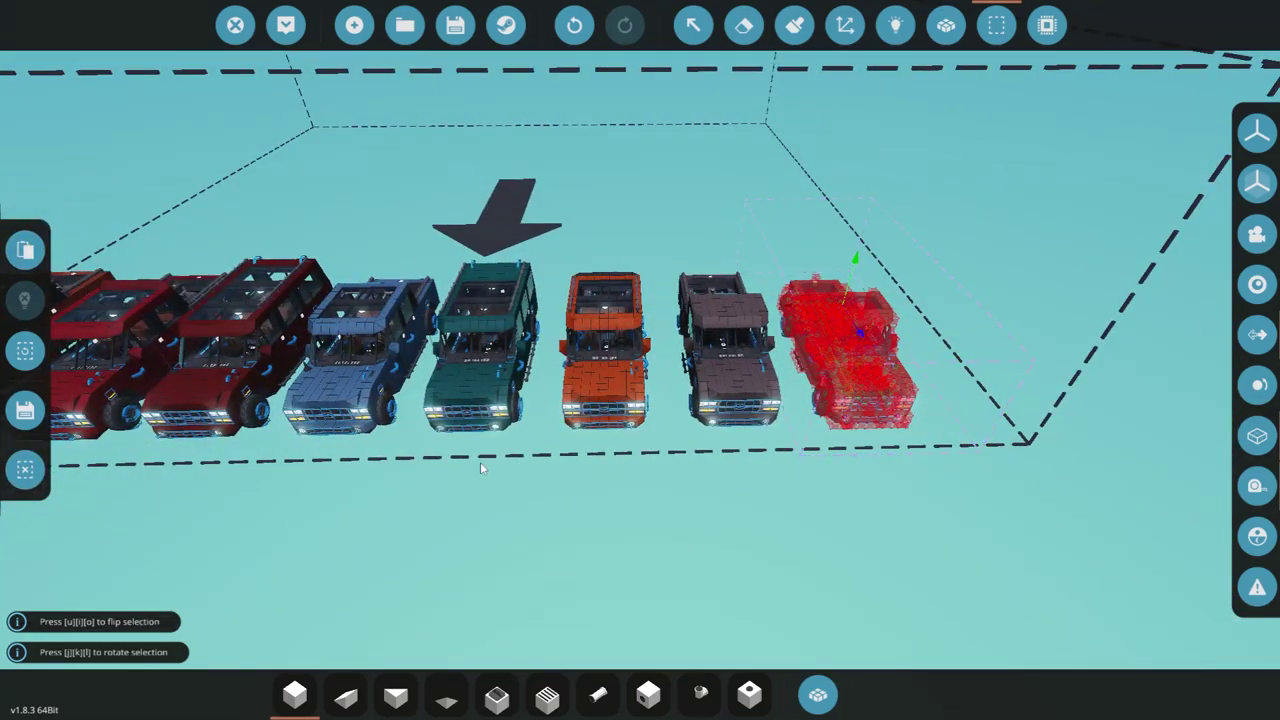
drag(481, 461, 400, 470)
scroll(400, 470, up, 1)
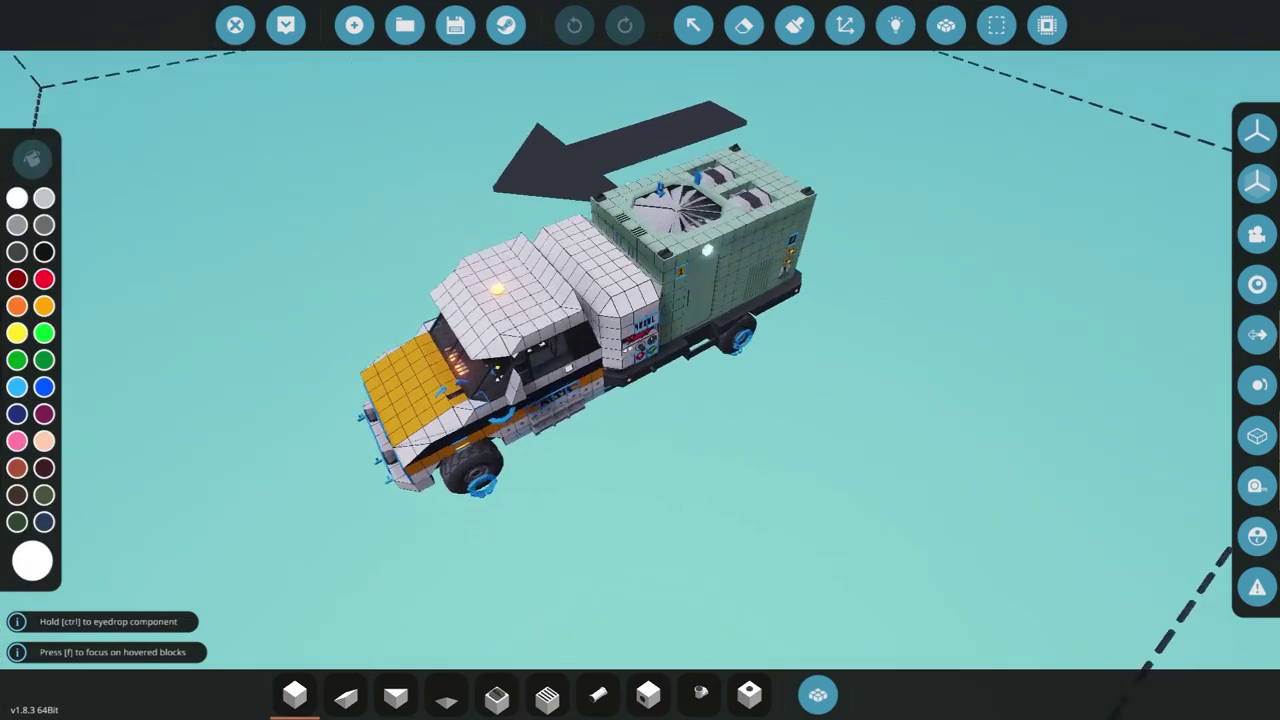
Load the saved ALTA RAT sXs into the selection grid and paste it on top of the truck's green generator box
drag(1040, 420, 985, 357)
click(997, 33)
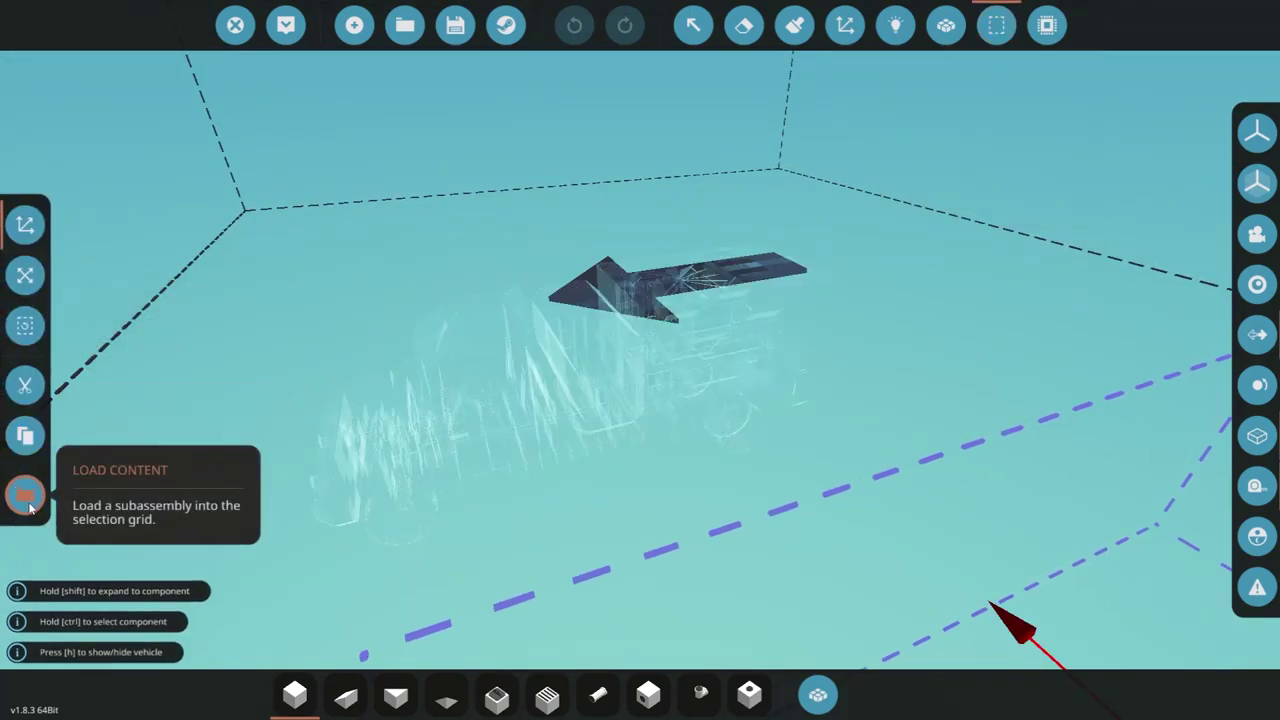
click(28, 503)
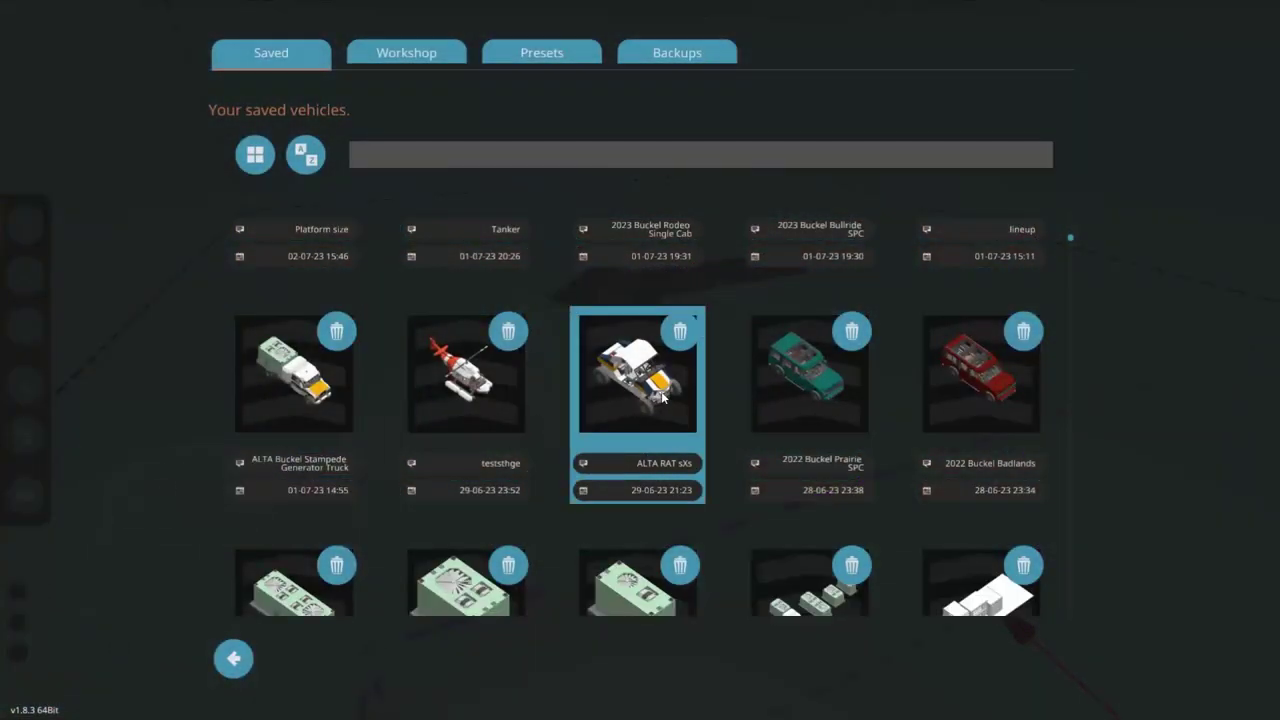
click(654, 408)
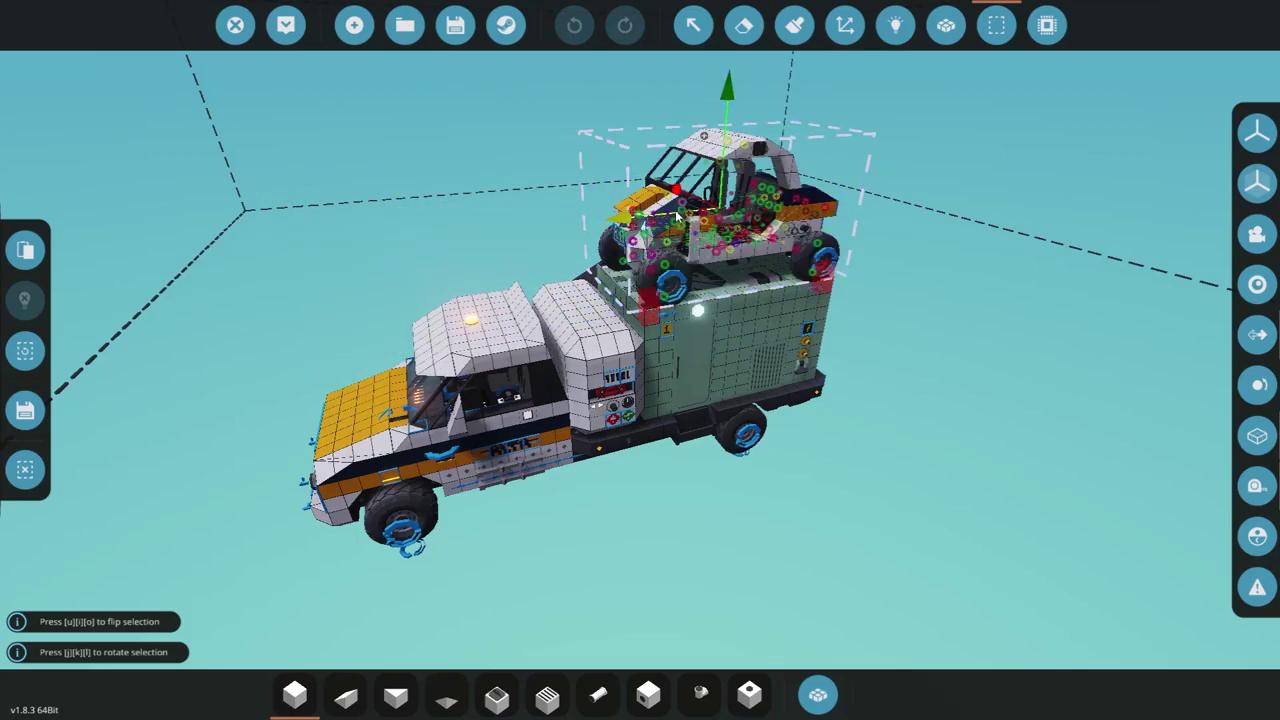
click(25, 250)
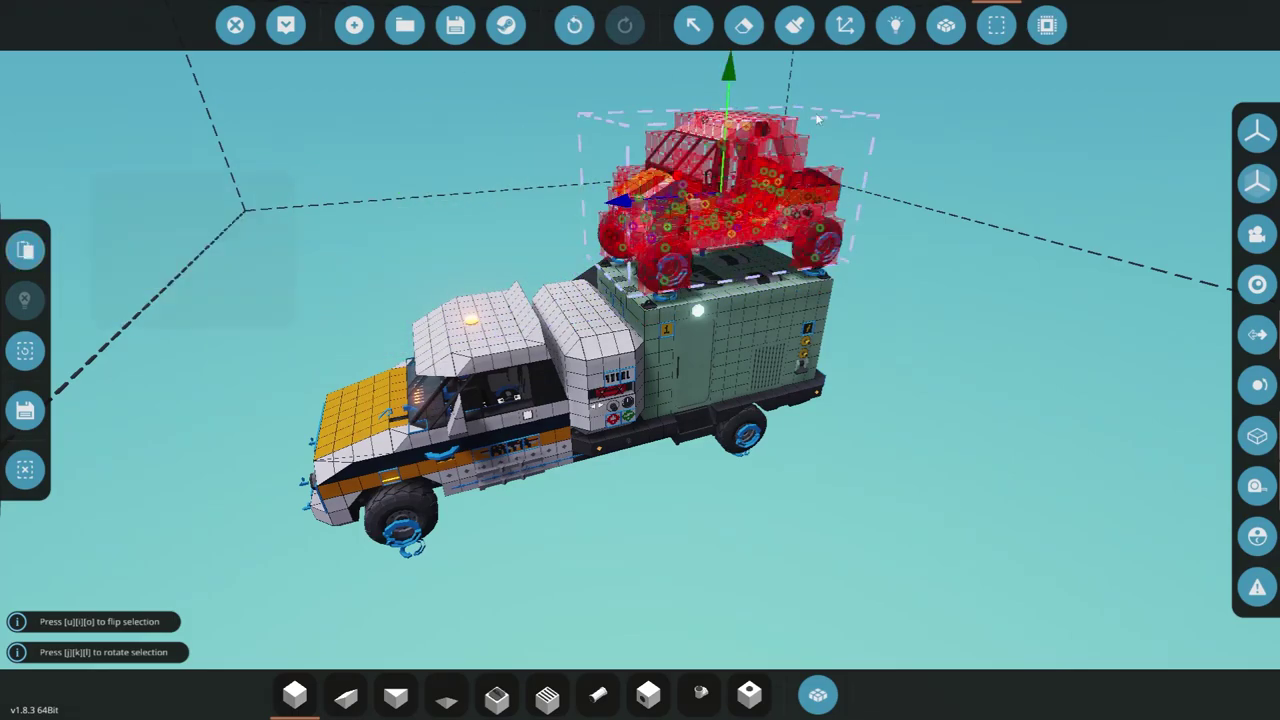
Check the buggy and truck bodies in Merge mode, spawn the combined vehicle and return it to the editor
click(996, 25)
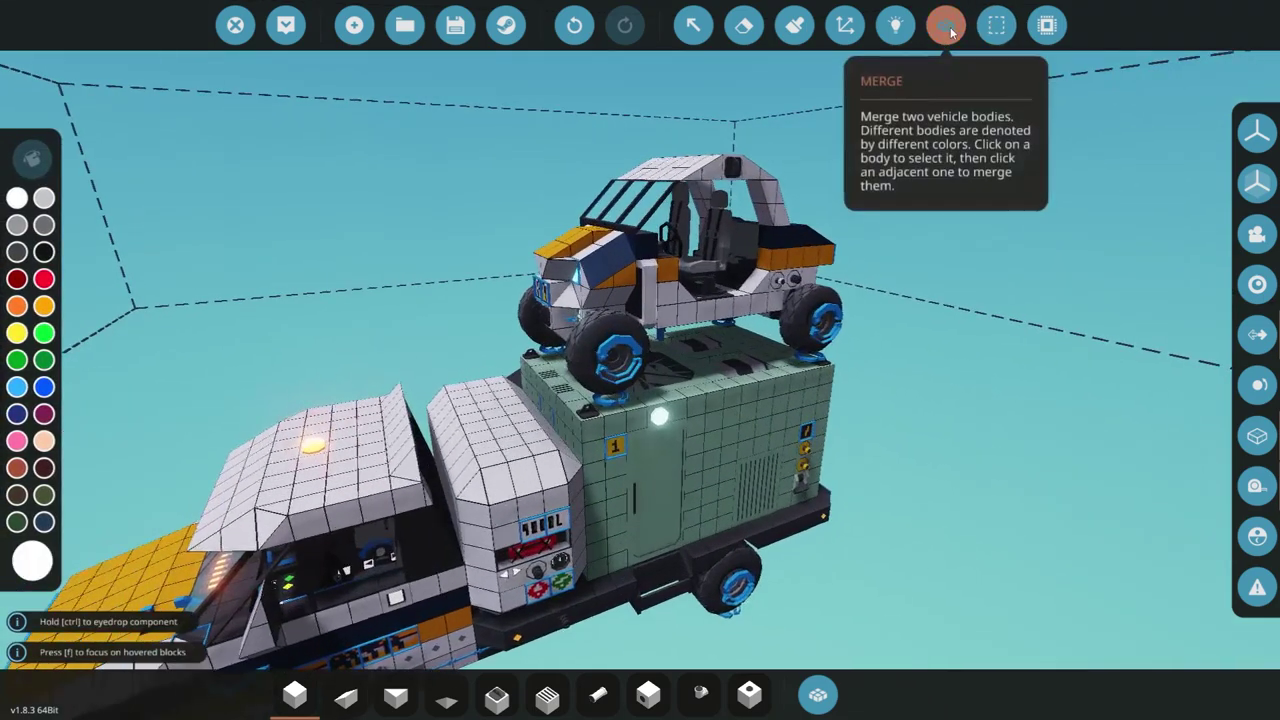
click(946, 25)
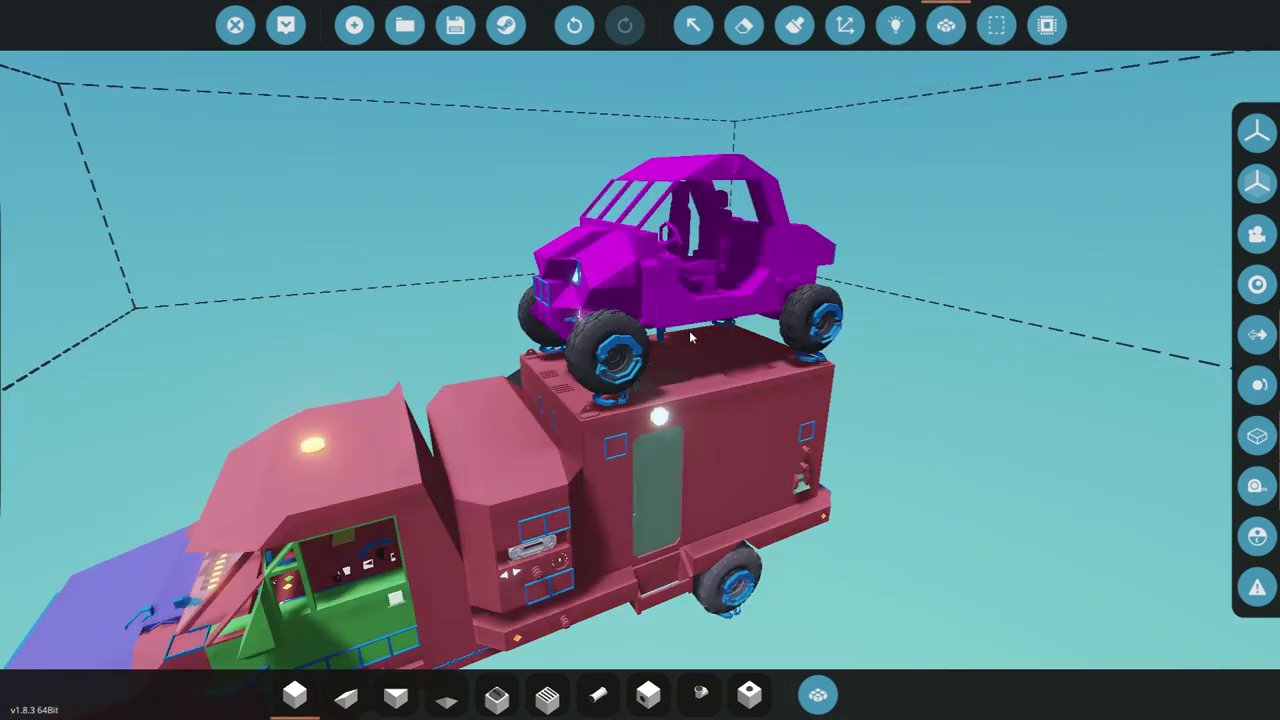
click(286, 25)
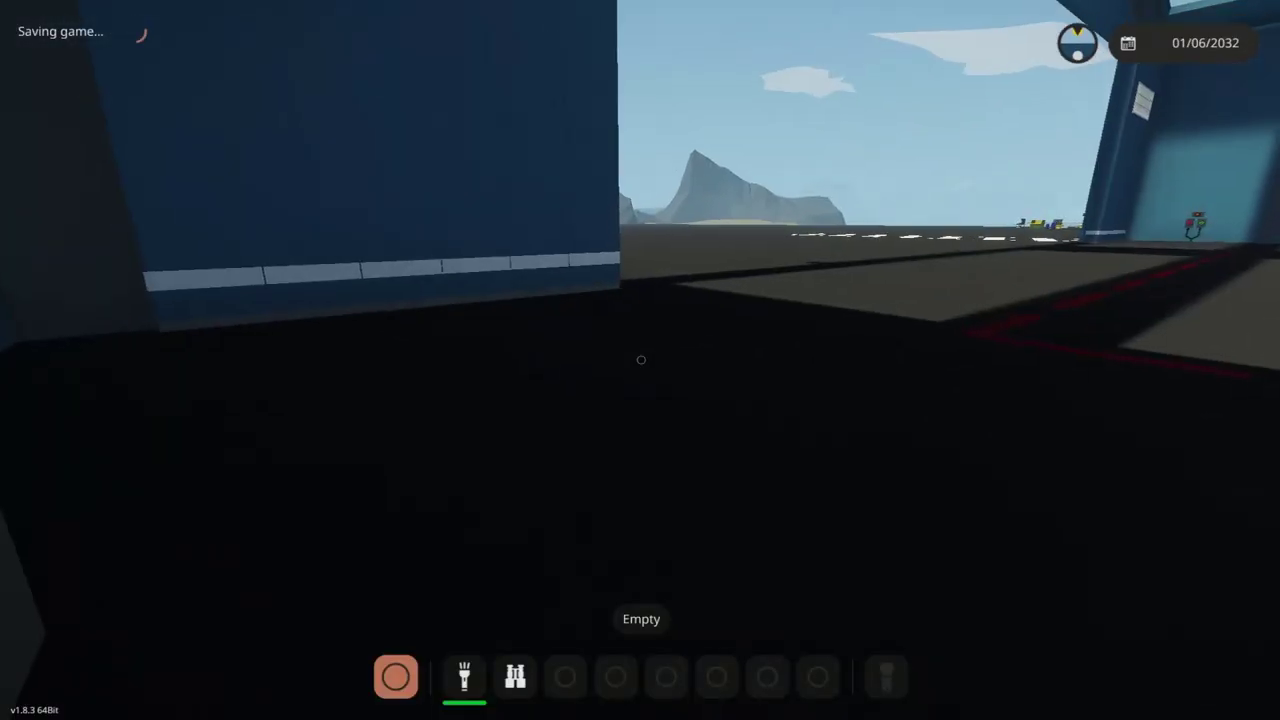
scroll(641, 360, up, 3)
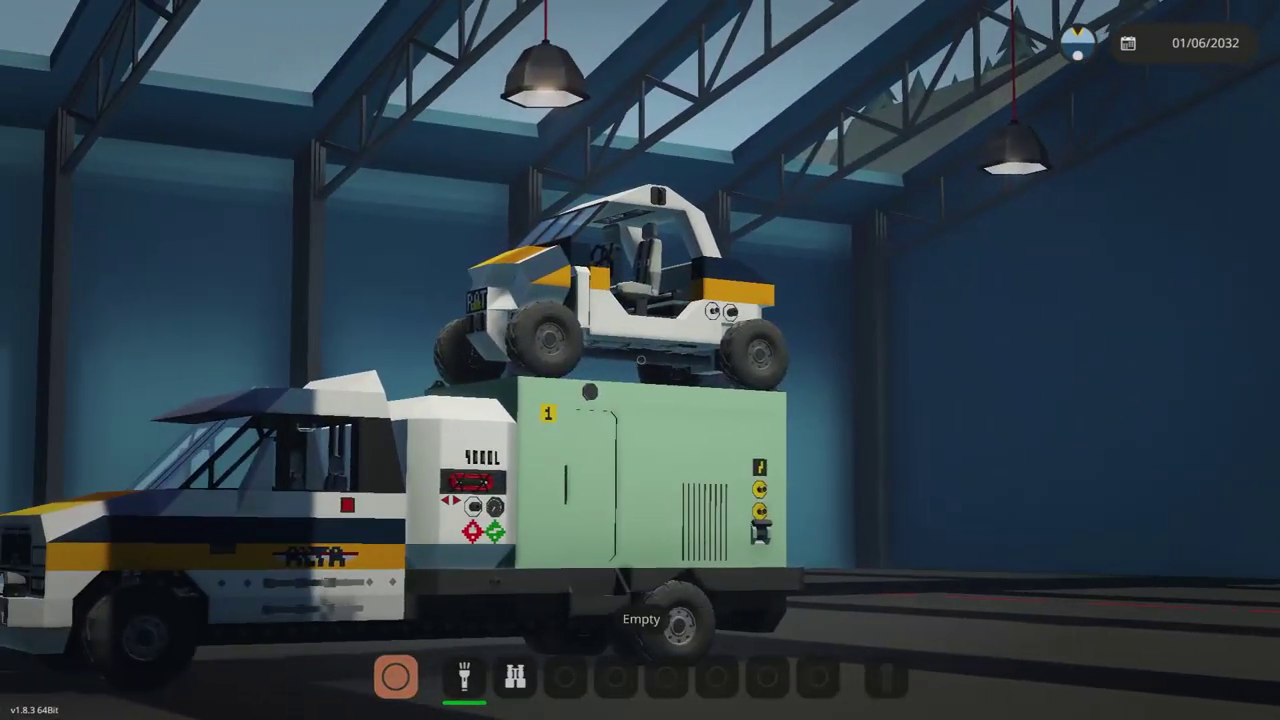
key(q)
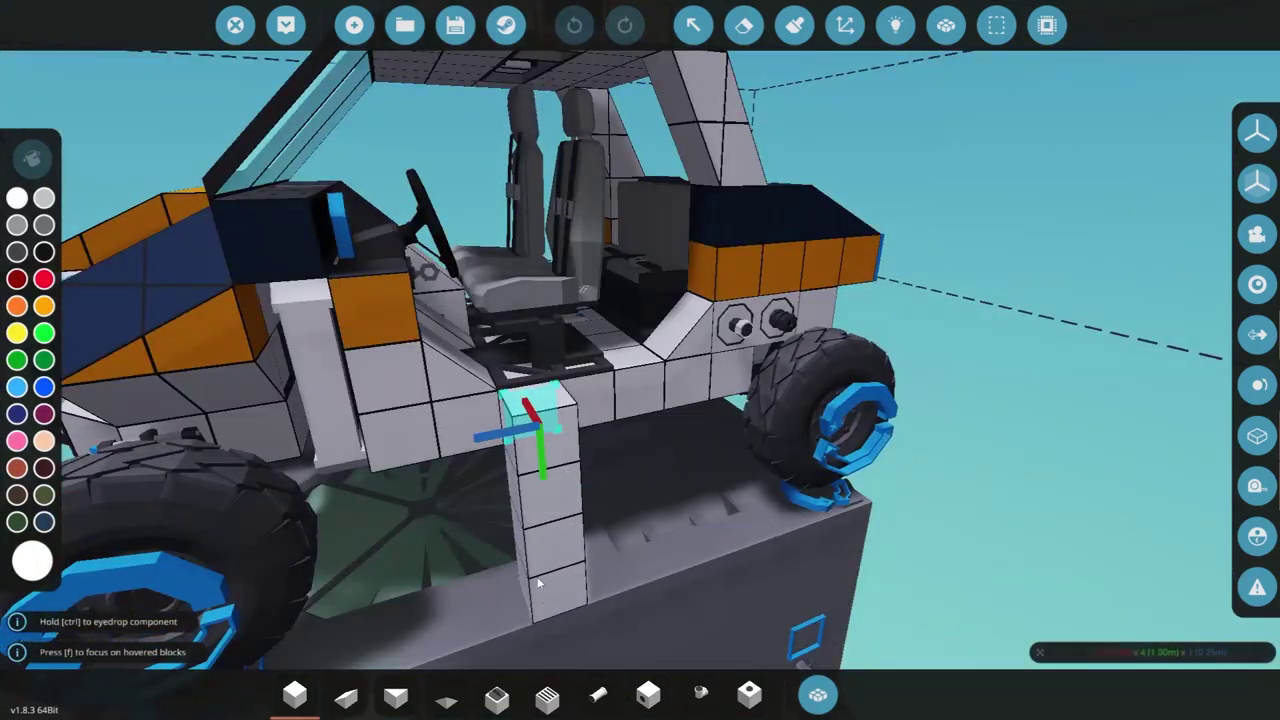
Connect the buggy's side to the generator box with a vertical column of four white blocks, and check the bodies in Merge mode
click(946, 25)
drag(560, 434, 652, 596)
scroll(652, 596, down, 4)
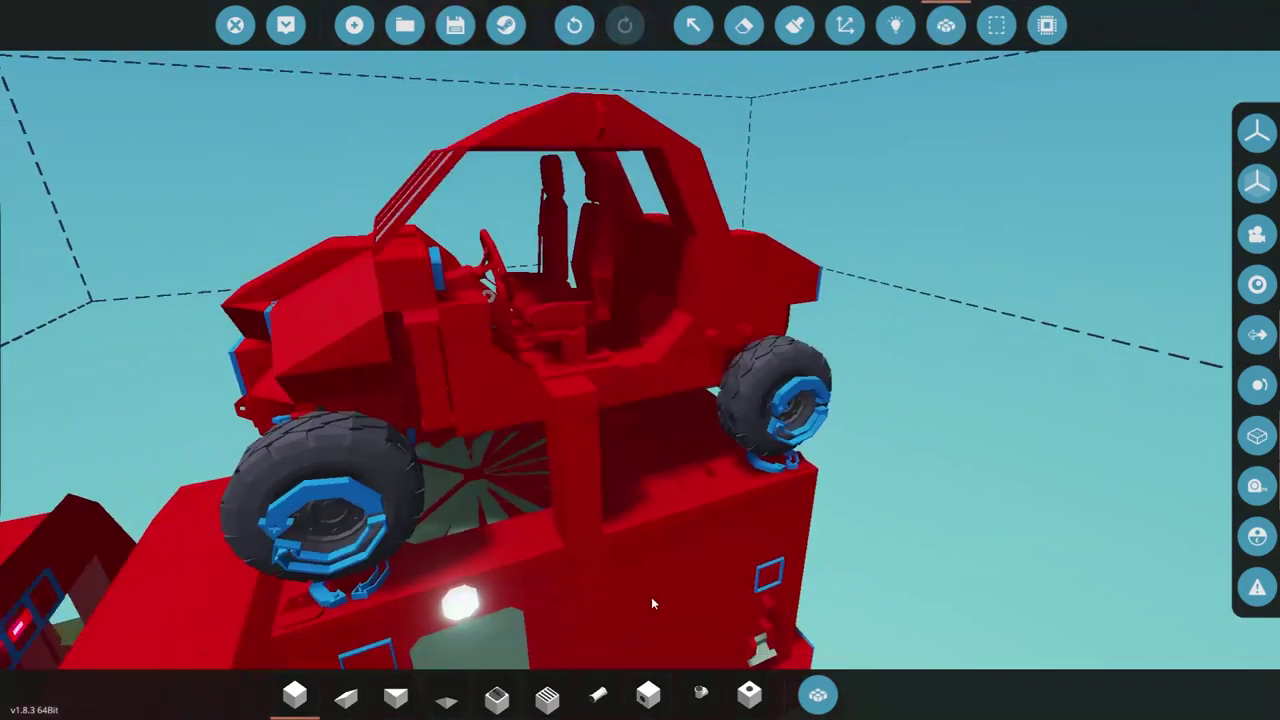
click(744, 25)
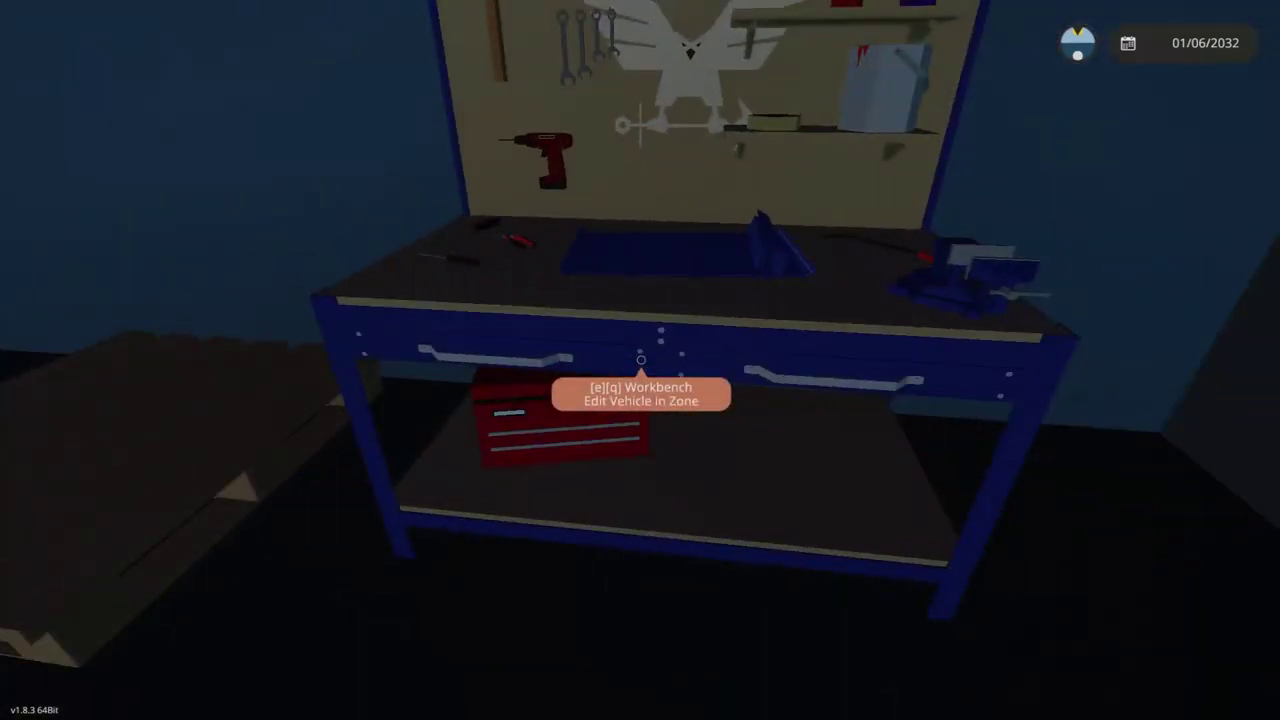
Reopen the spawned vehicle at the workbench and lift the buggy off the generator box with the selection grid
key(q)
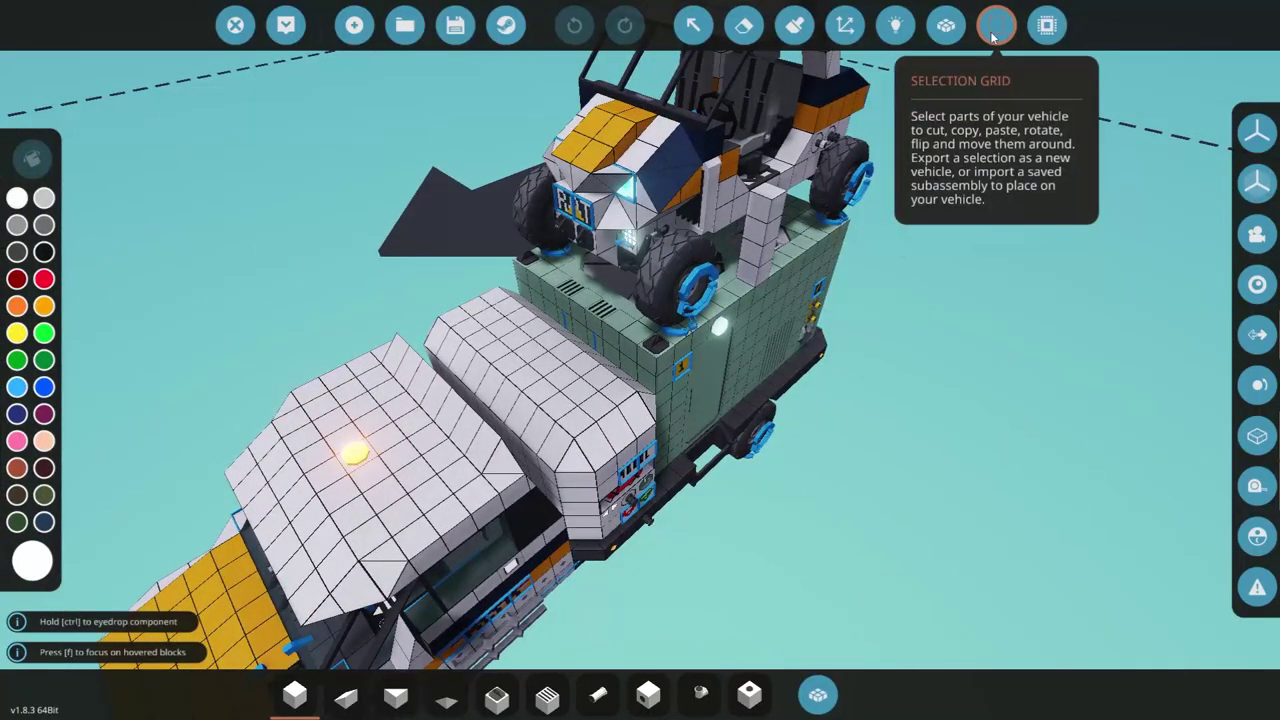
click(992, 36)
click(988, 41)
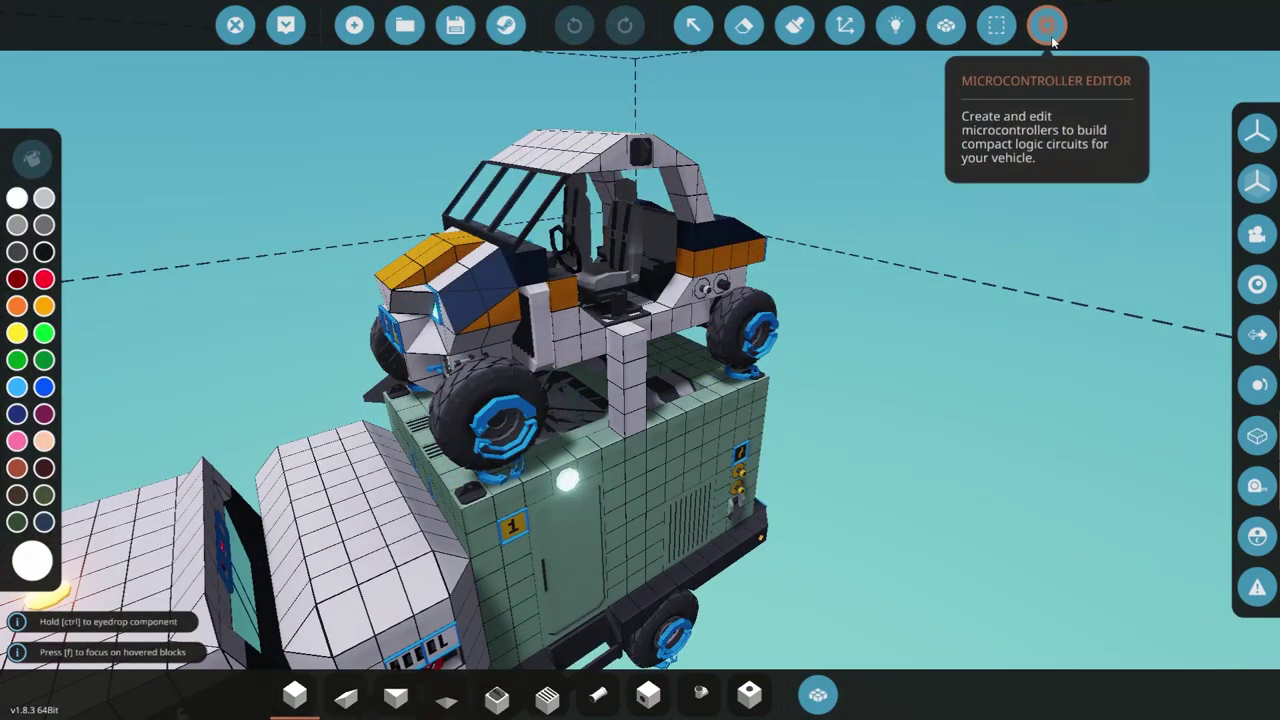
click(996, 25)
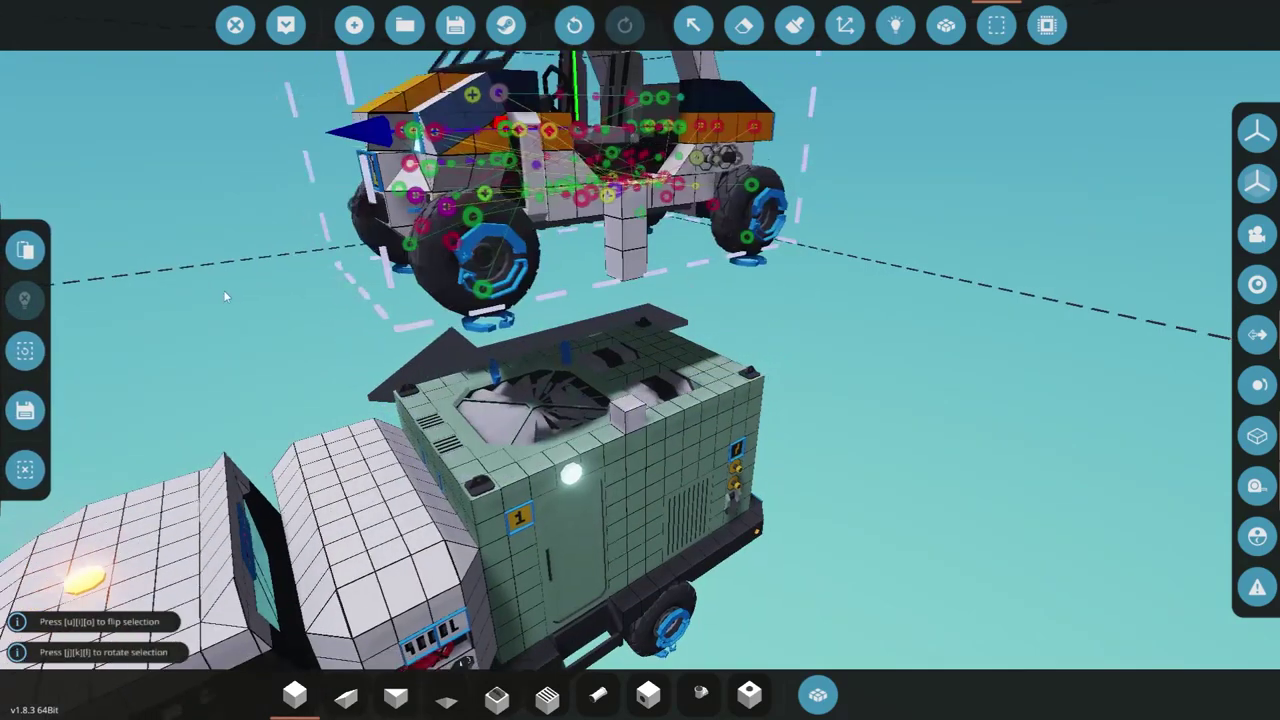
click(25, 250)
Cut the lifted buggy out of the build and clear it from the selection grid
click(25, 470)
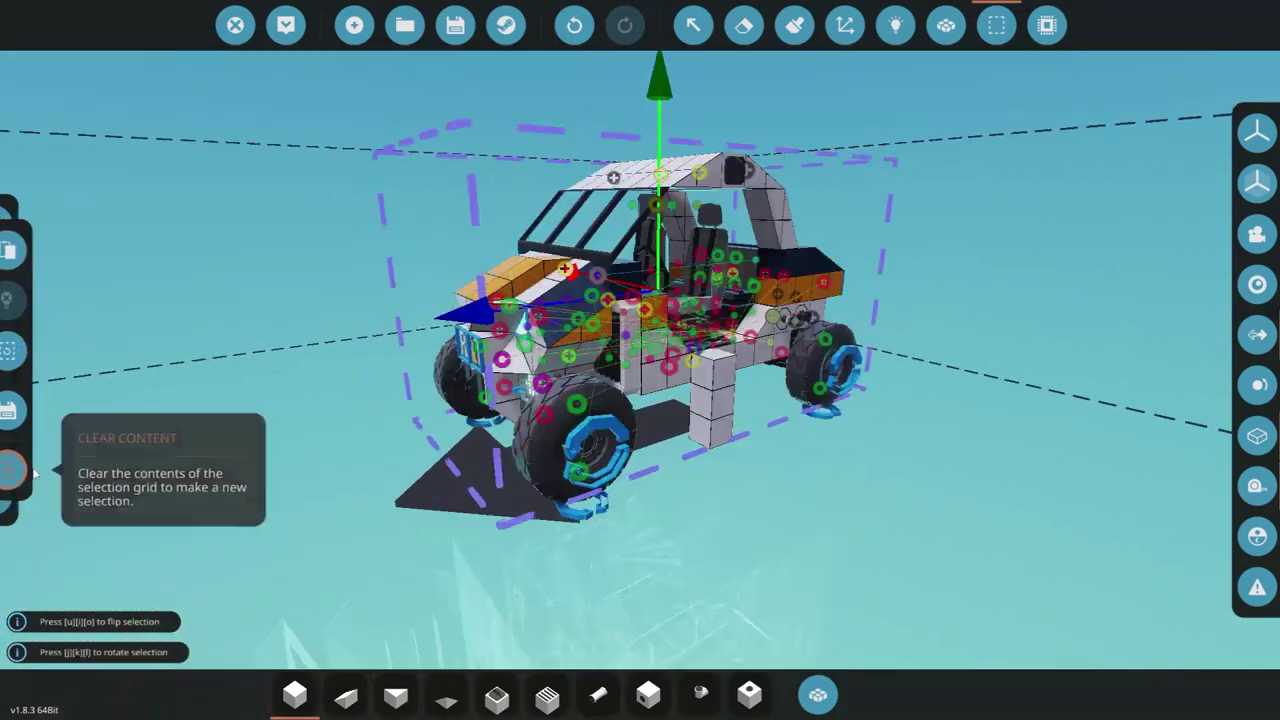
click(25, 385)
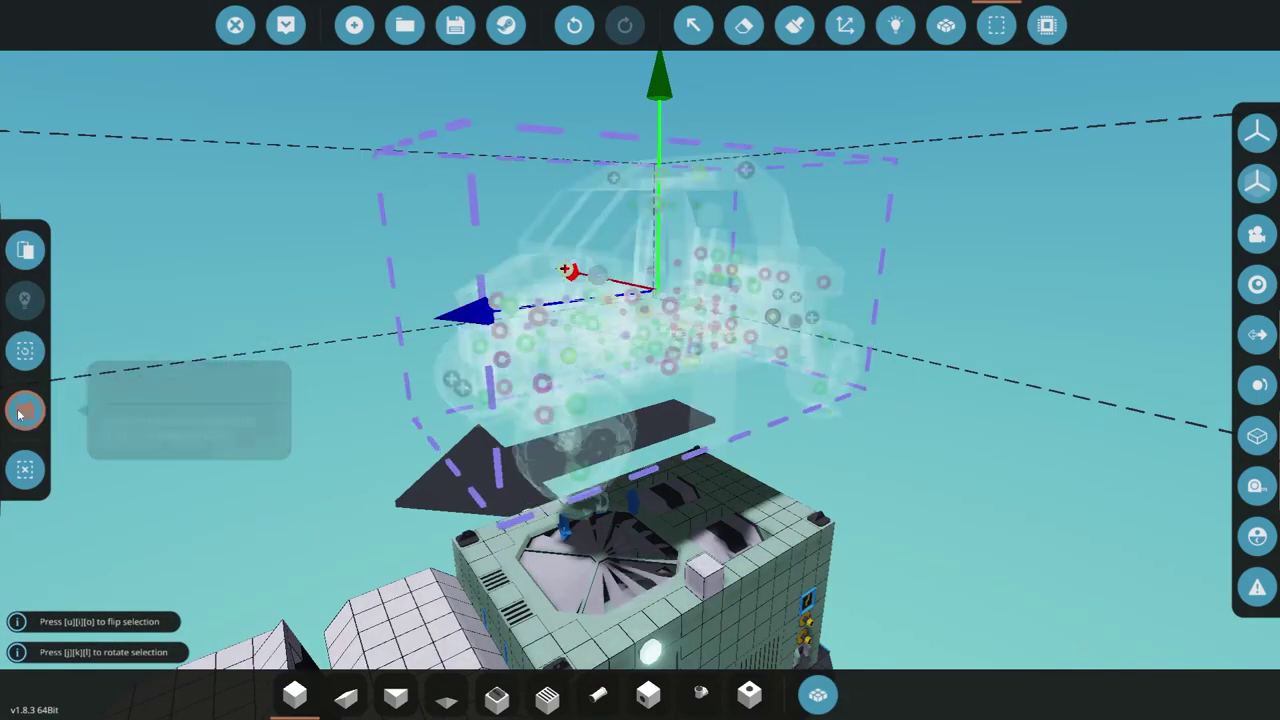
click(25, 468)
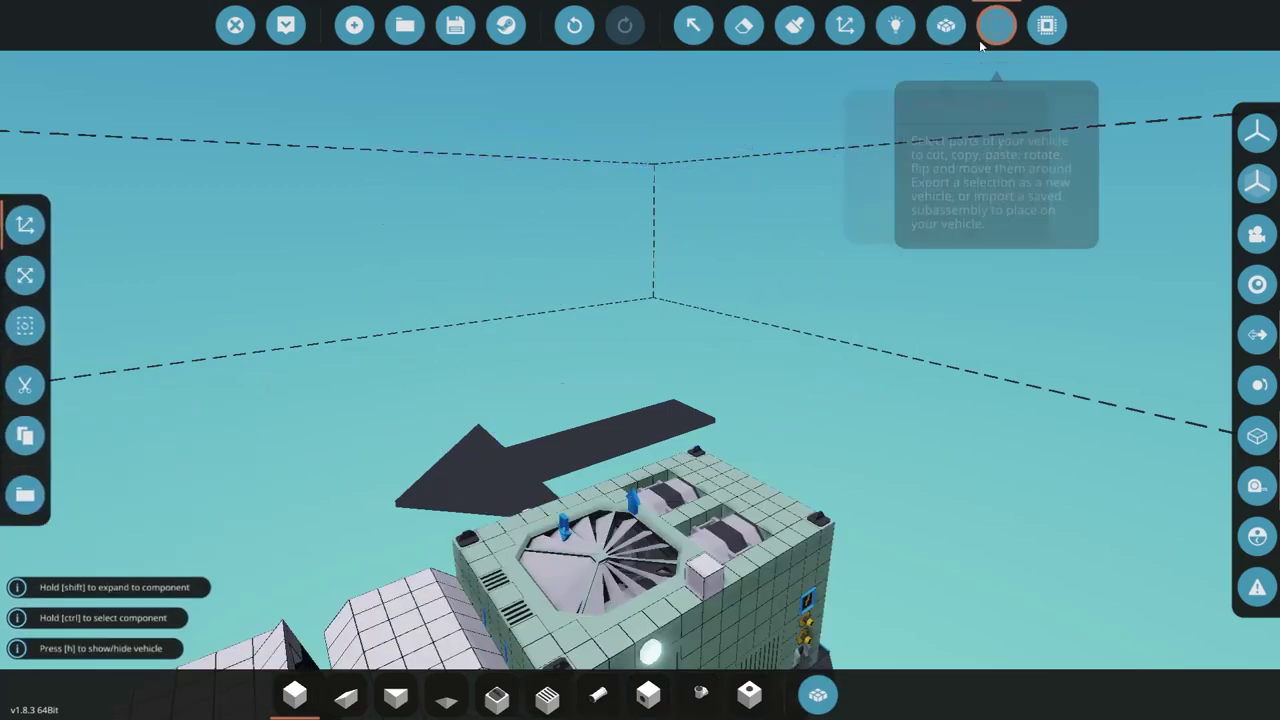
Erase the leftover white block on the generator box and return to the selection grid
click(744, 26)
click(708, 506)
click(996, 26)
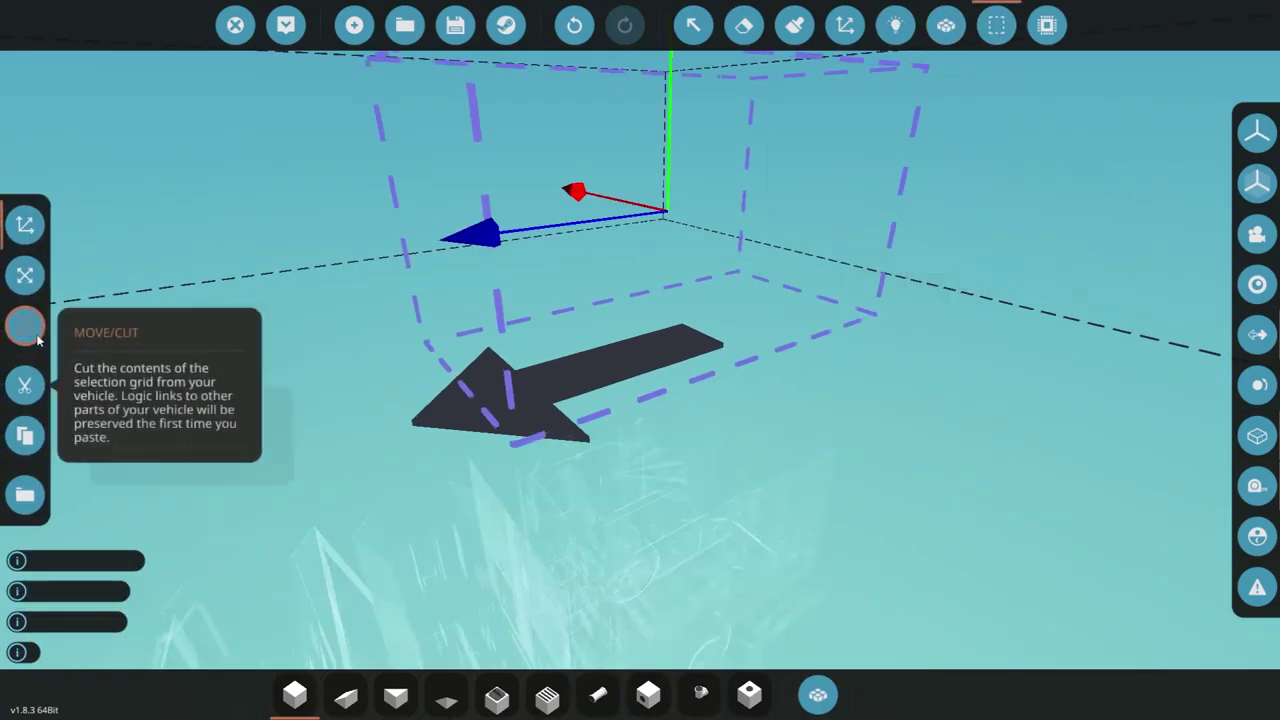
Reset the selection grid to its default size and expand it to enclose the entire truck from roof to wheels
click(25, 275)
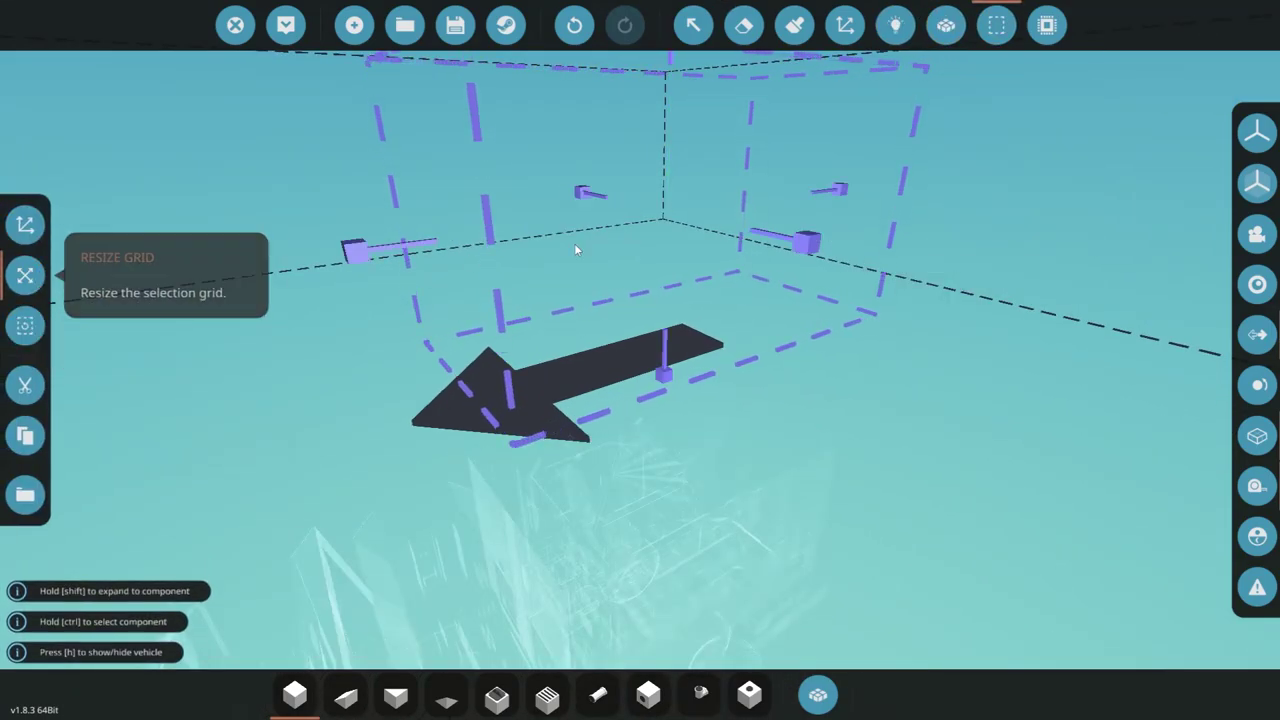
scroll(640, 246, down, 2)
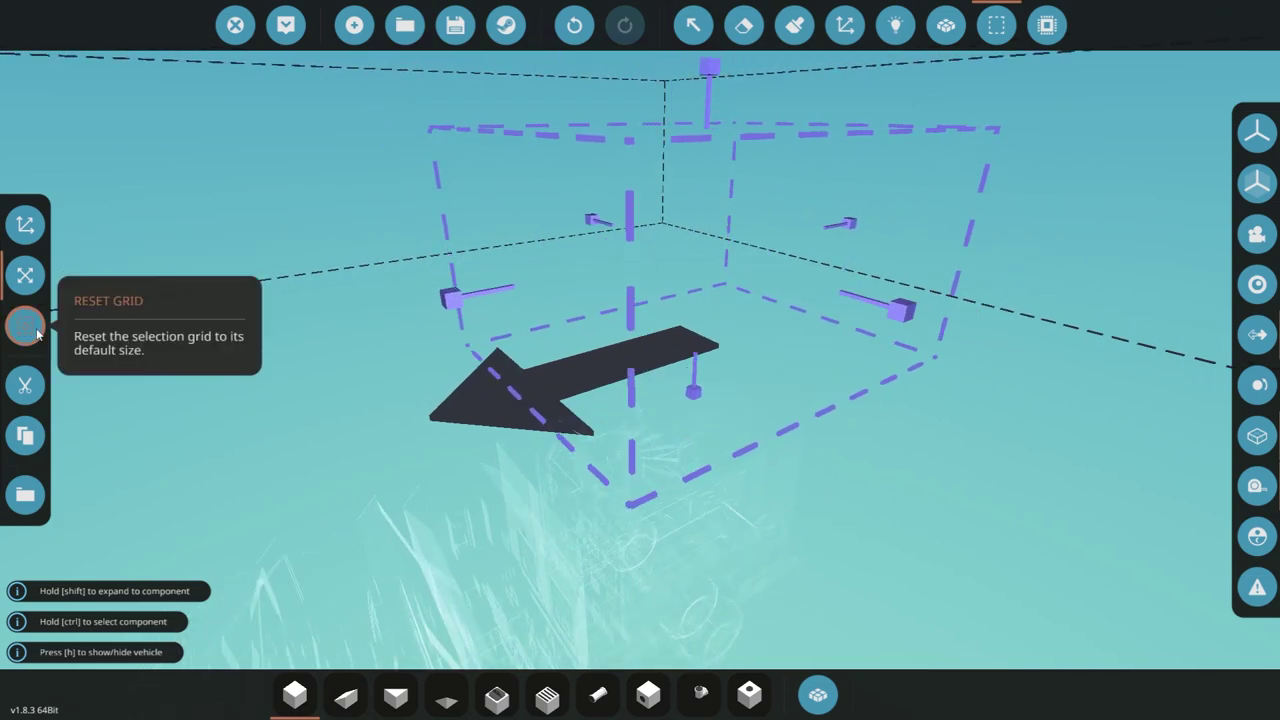
drag(471, 459, 566, 478)
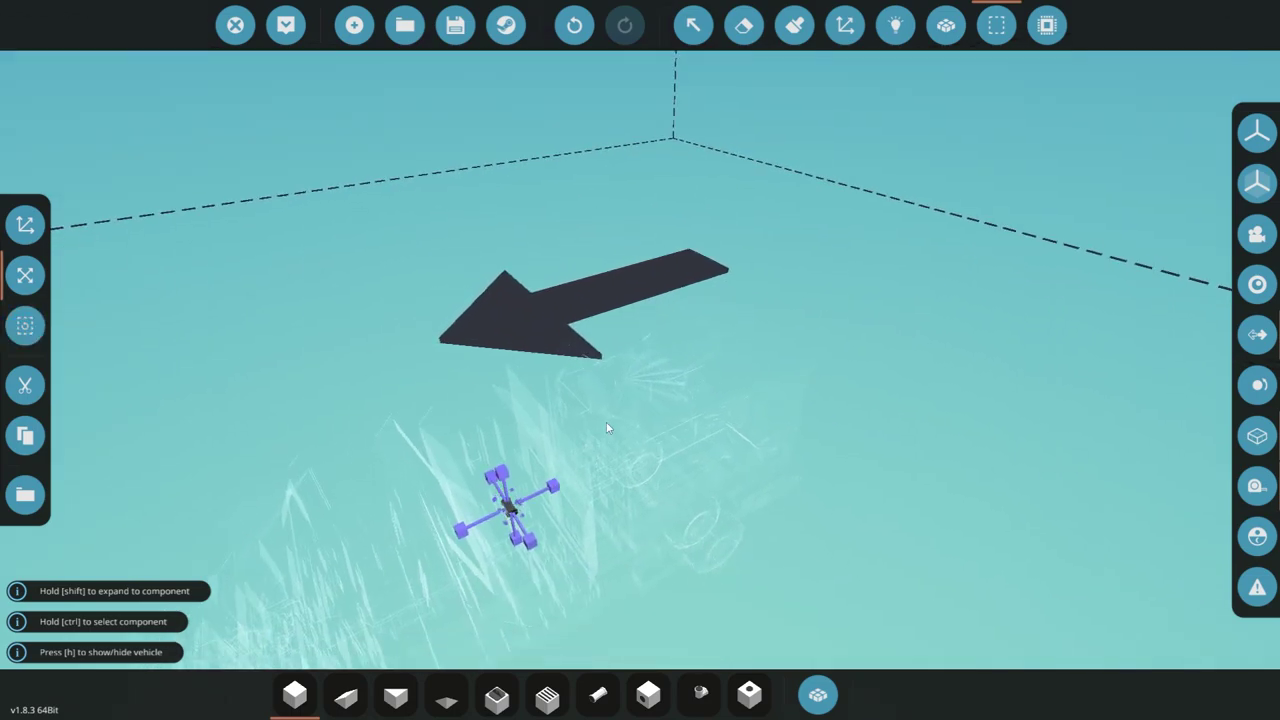
click(757, 443)
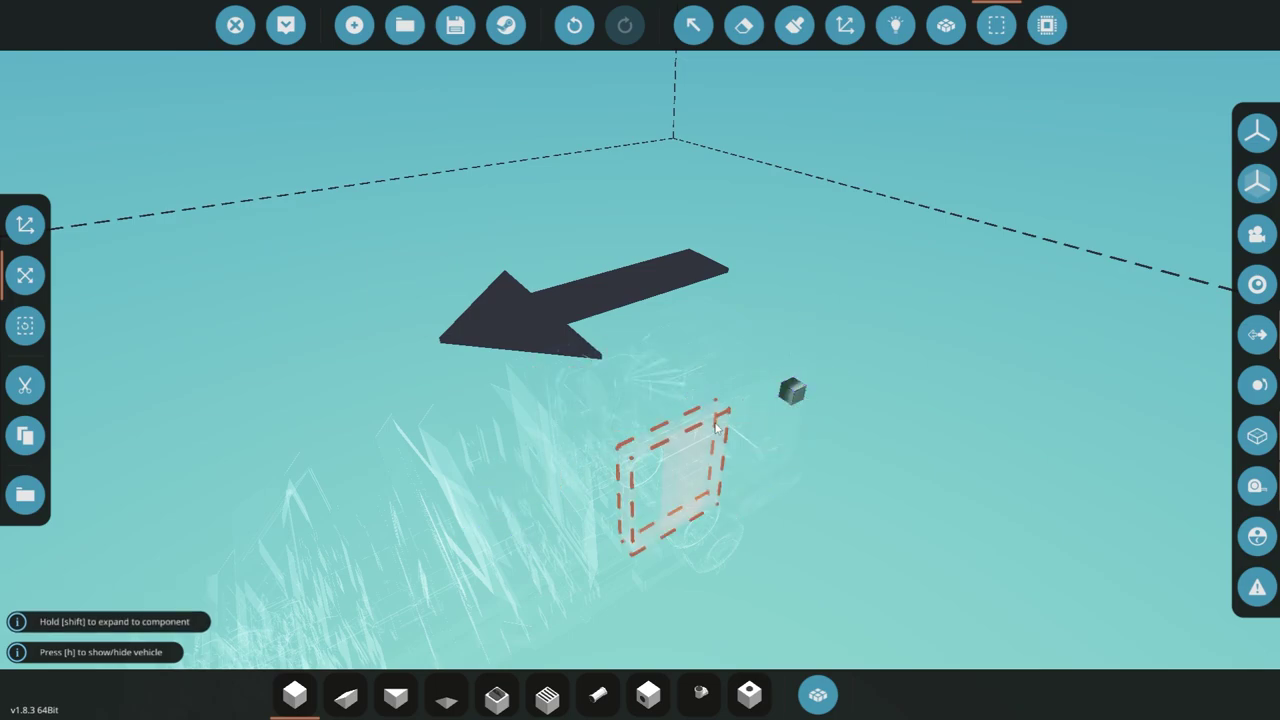
click(443, 397)
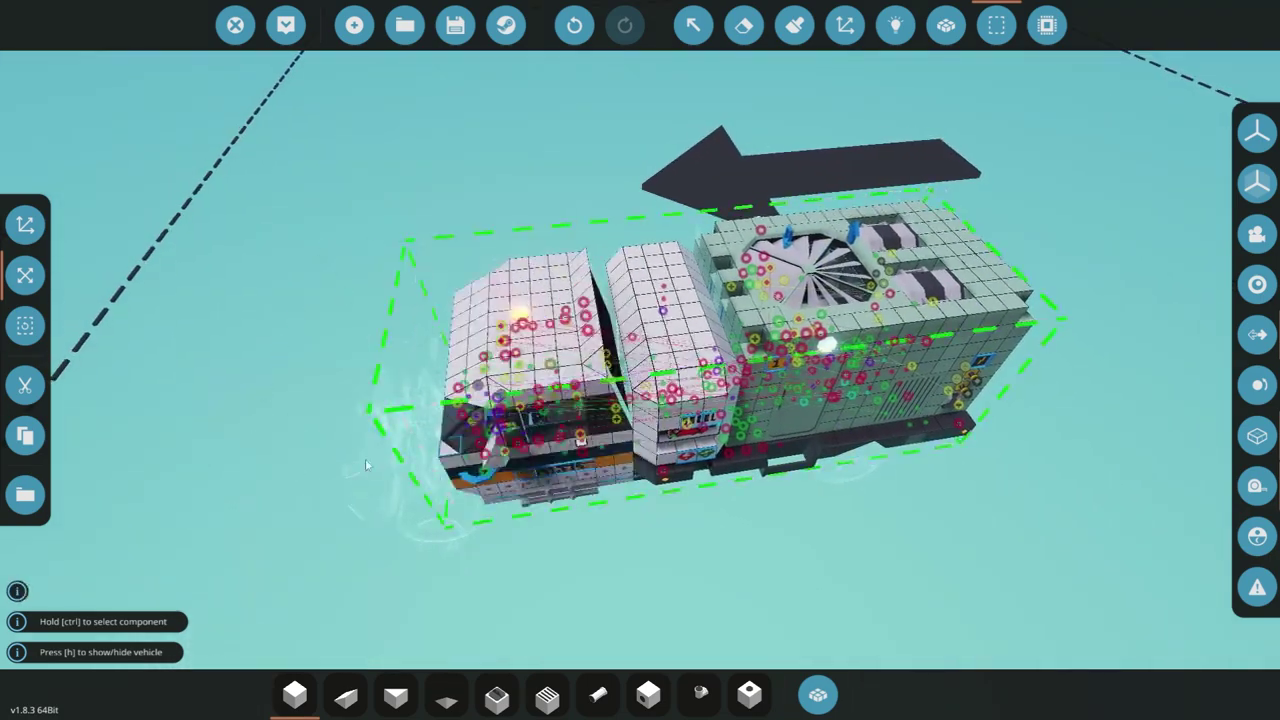
click(365, 458)
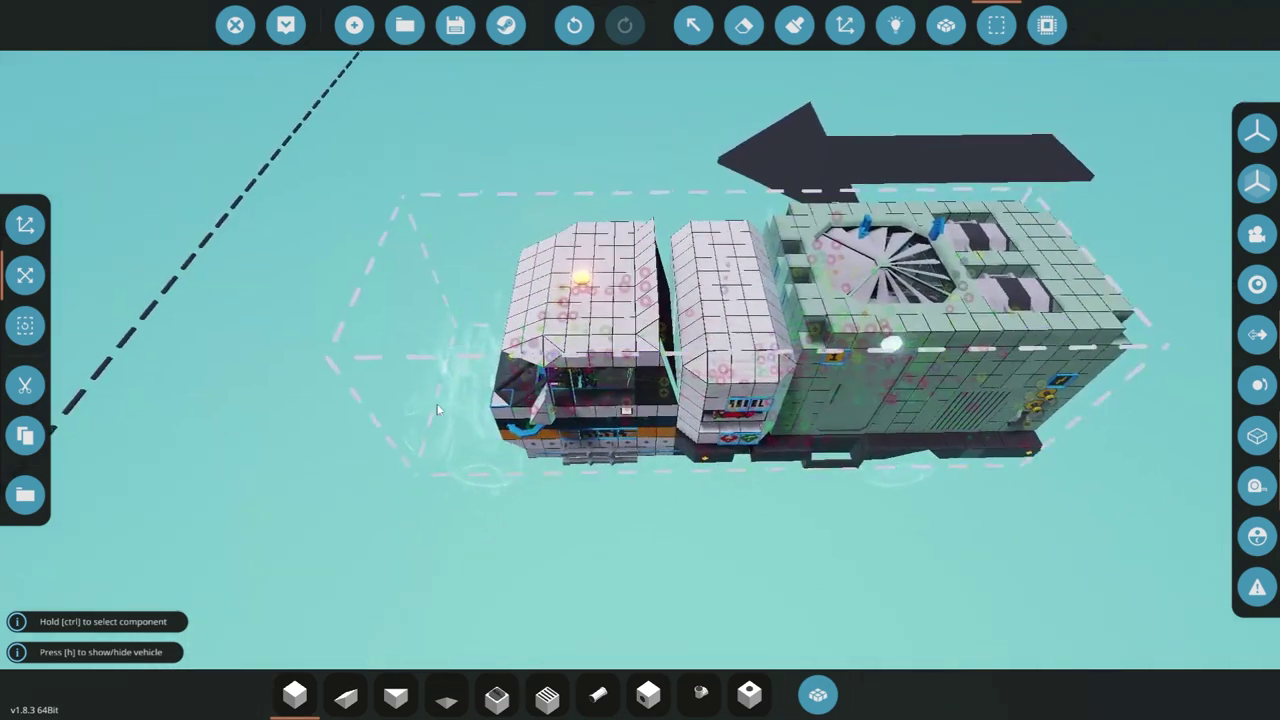
click(25, 276)
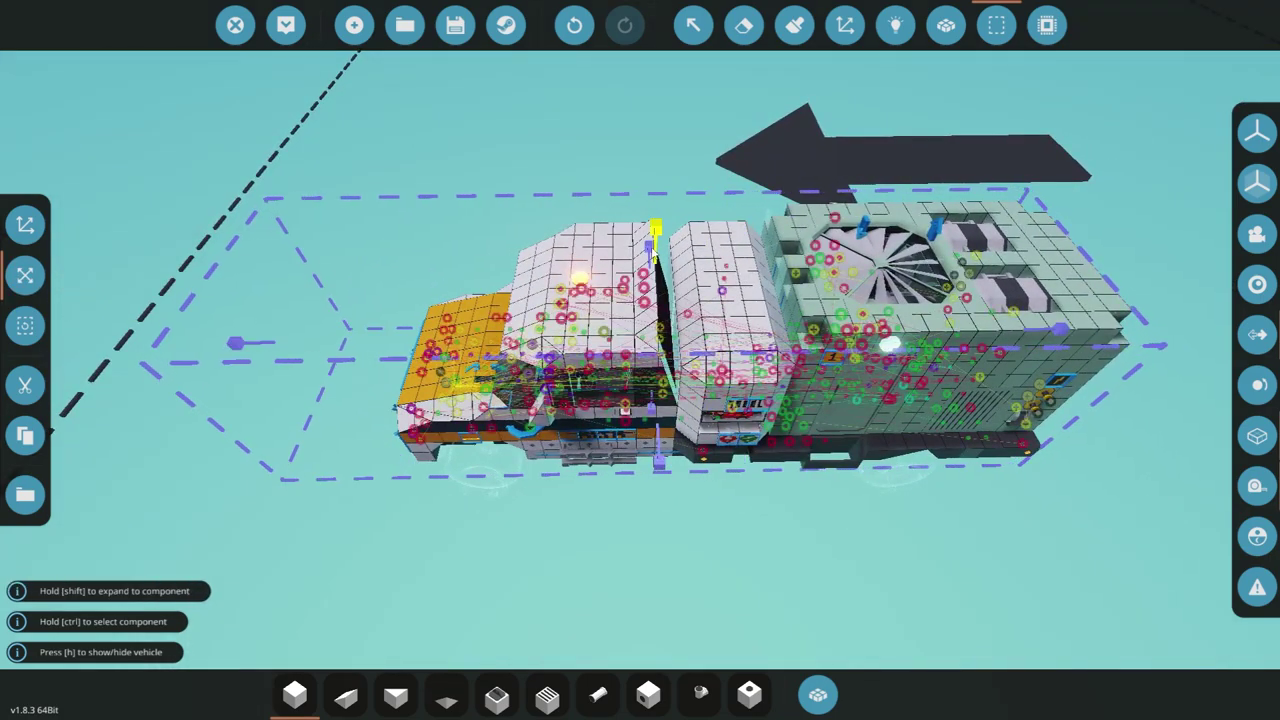
drag(670, 173, 668, 163)
drag(660, 446, 694, 561)
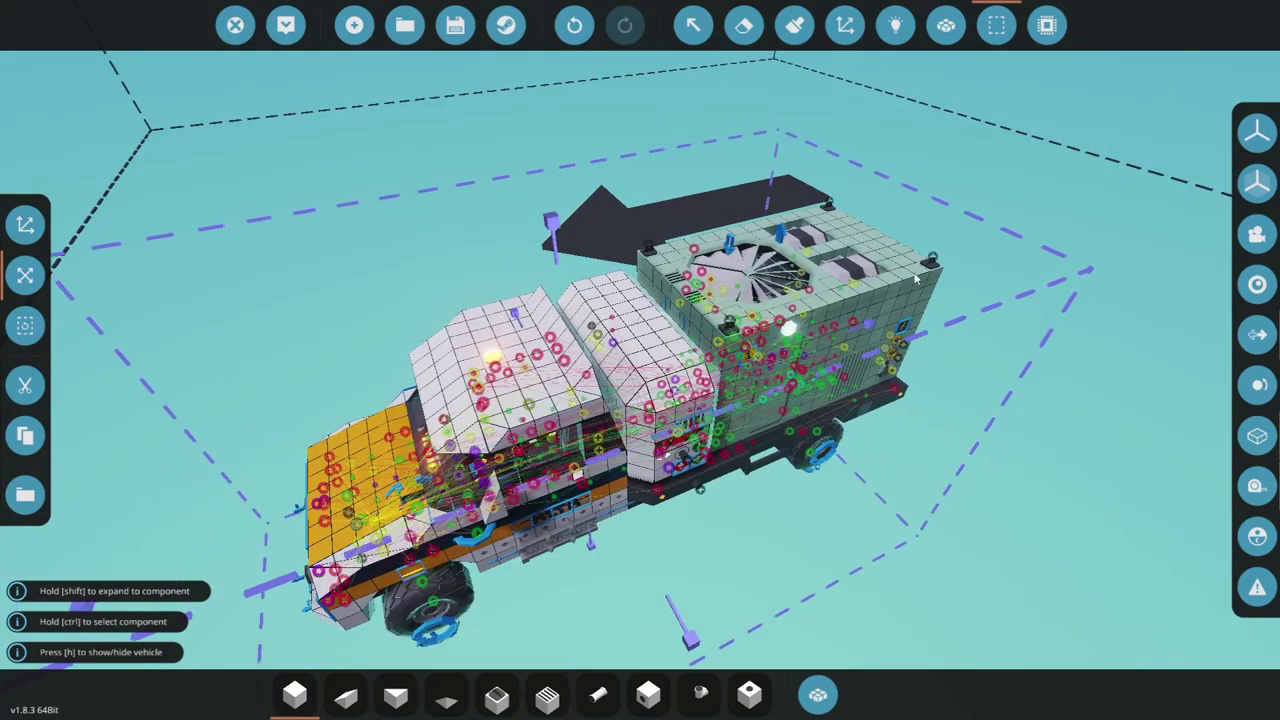
Cut the selected truck out of the build and paste it back in
click(25, 385)
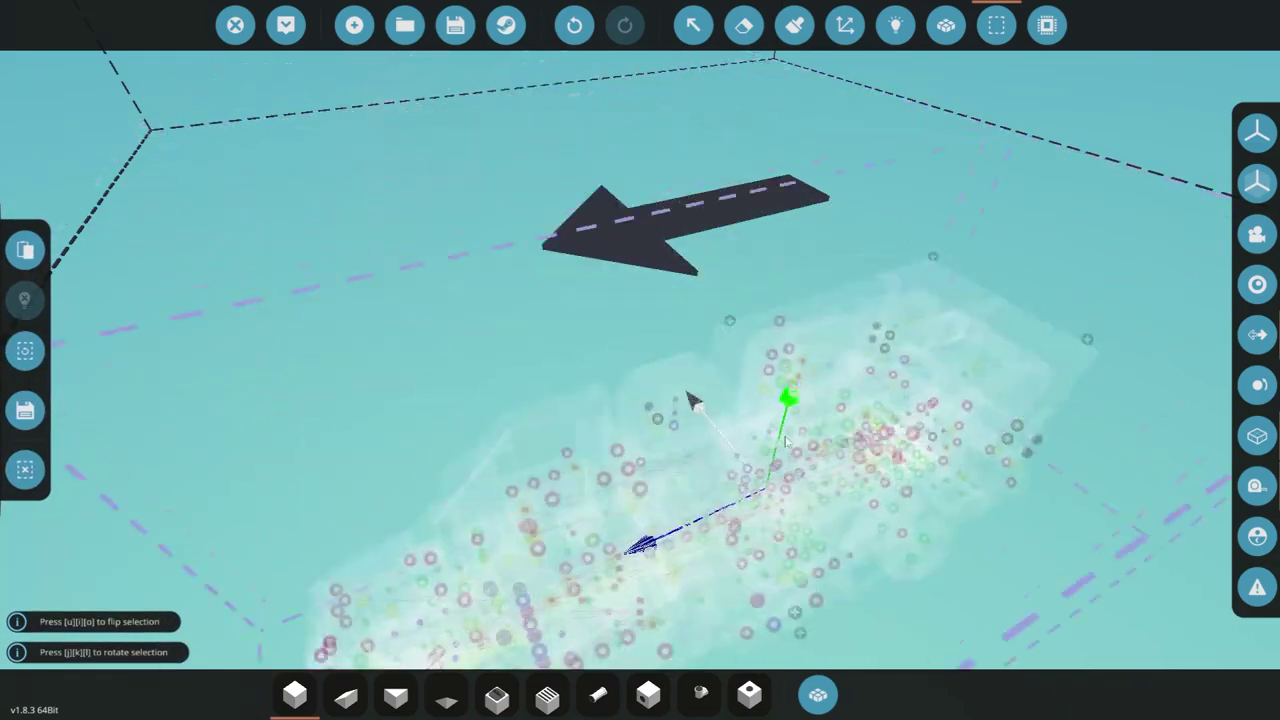
drag(594, 280, 762, 326)
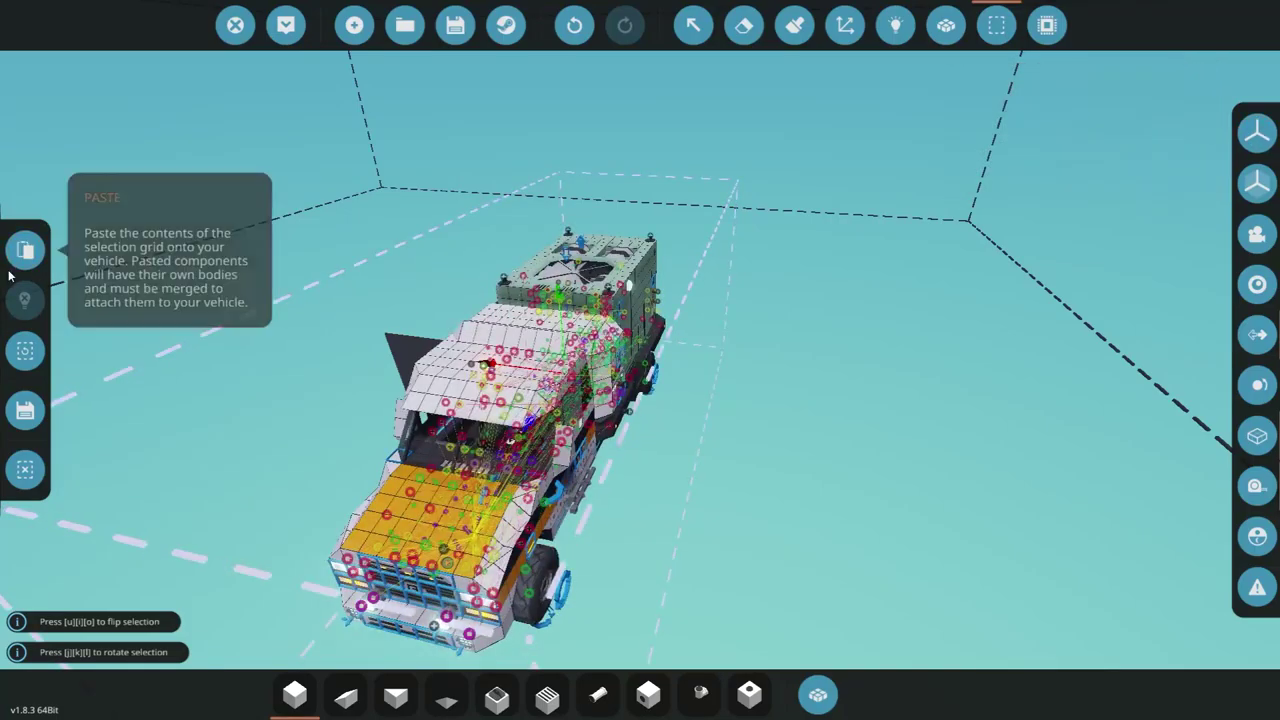
click(25, 250)
Turn on X-axis symmetry and leave the selection grid to check the mirror plane against the pasted truck
click(1258, 135)
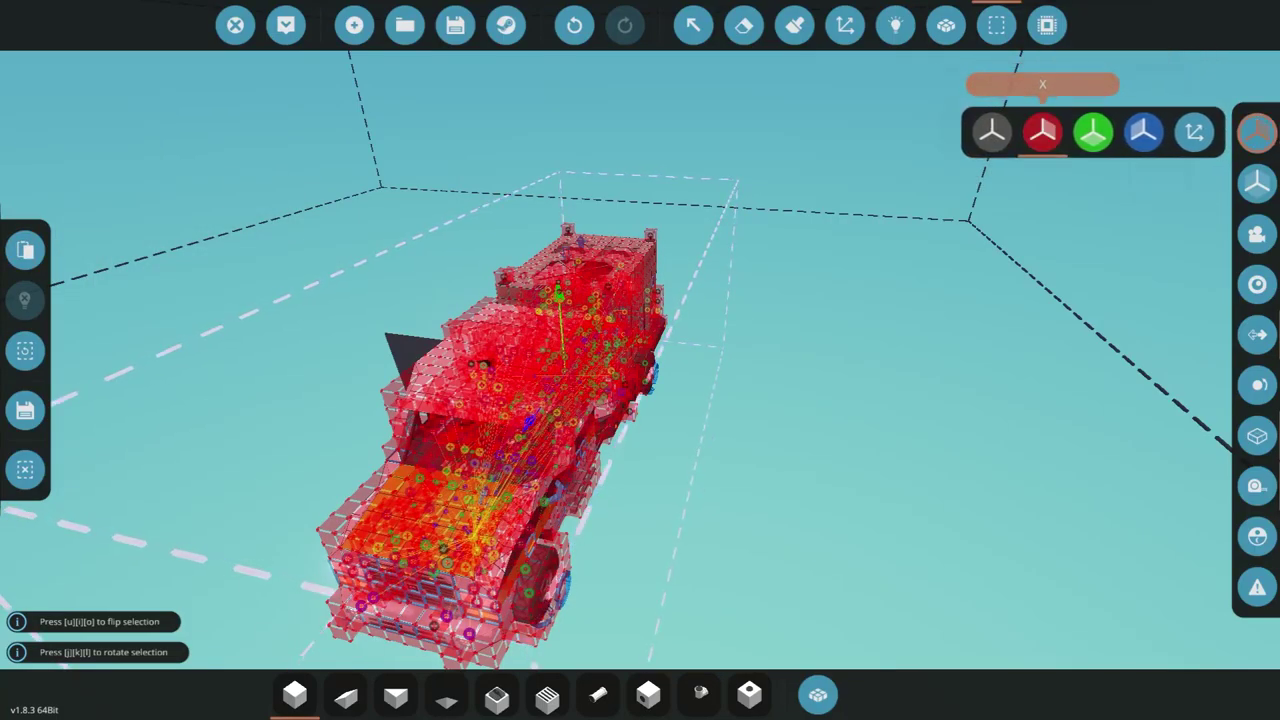
click(997, 25)
mouse_move(1071, 420)
mouse_down()
mouse_move(936, 383)
mouse_move(849, 377)
mouse_move(714, 299)
mouse_up()
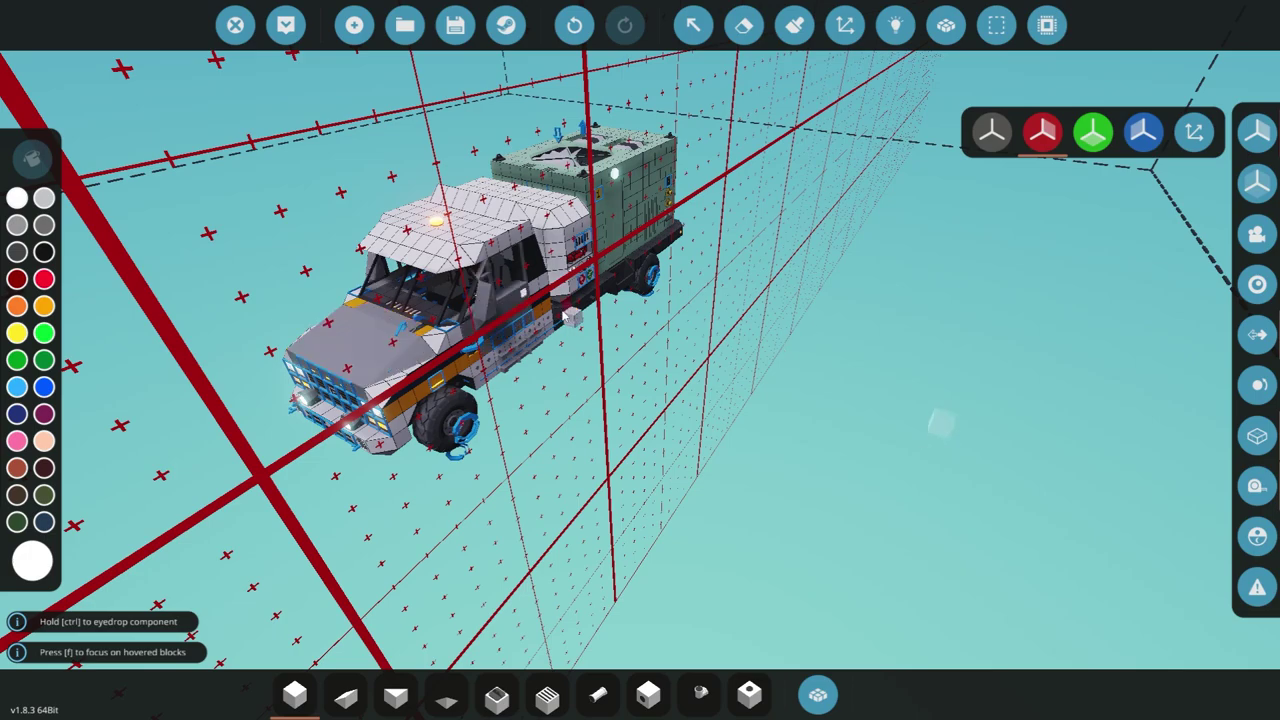
Return to the selection grid, clear its contents and copy the truck into it
click(996, 25)
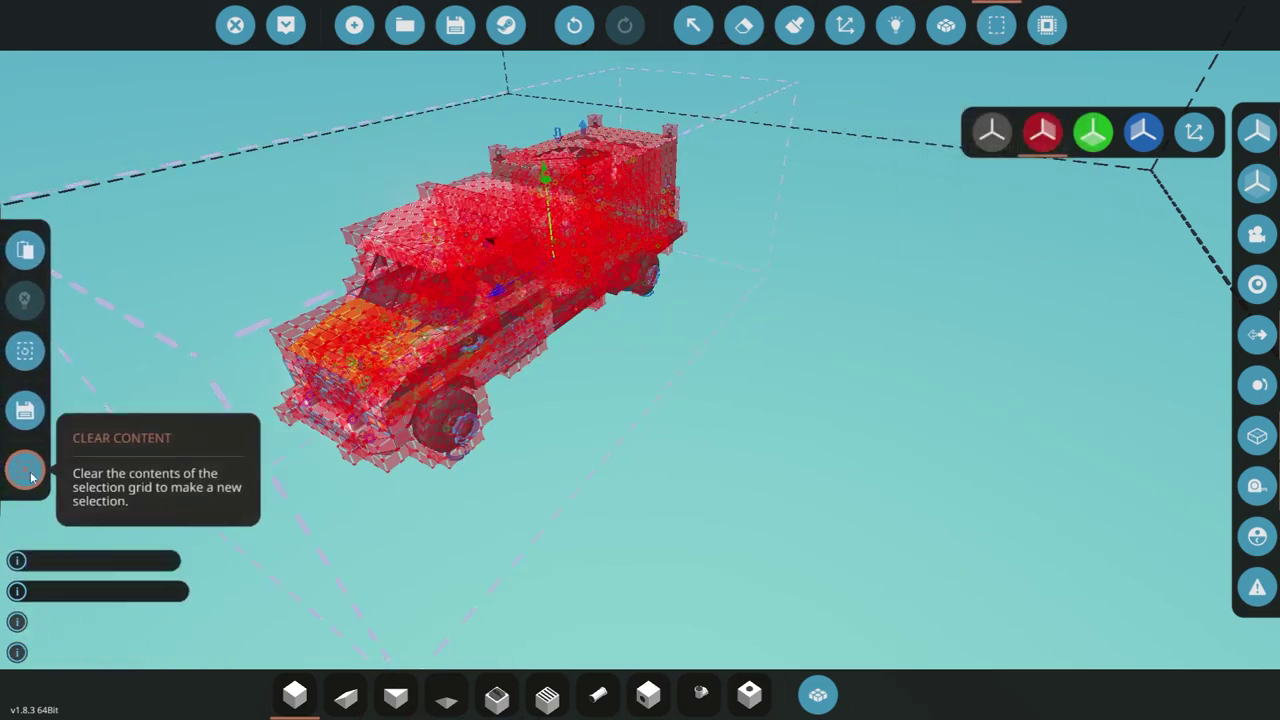
click(24, 490)
click(24, 435)
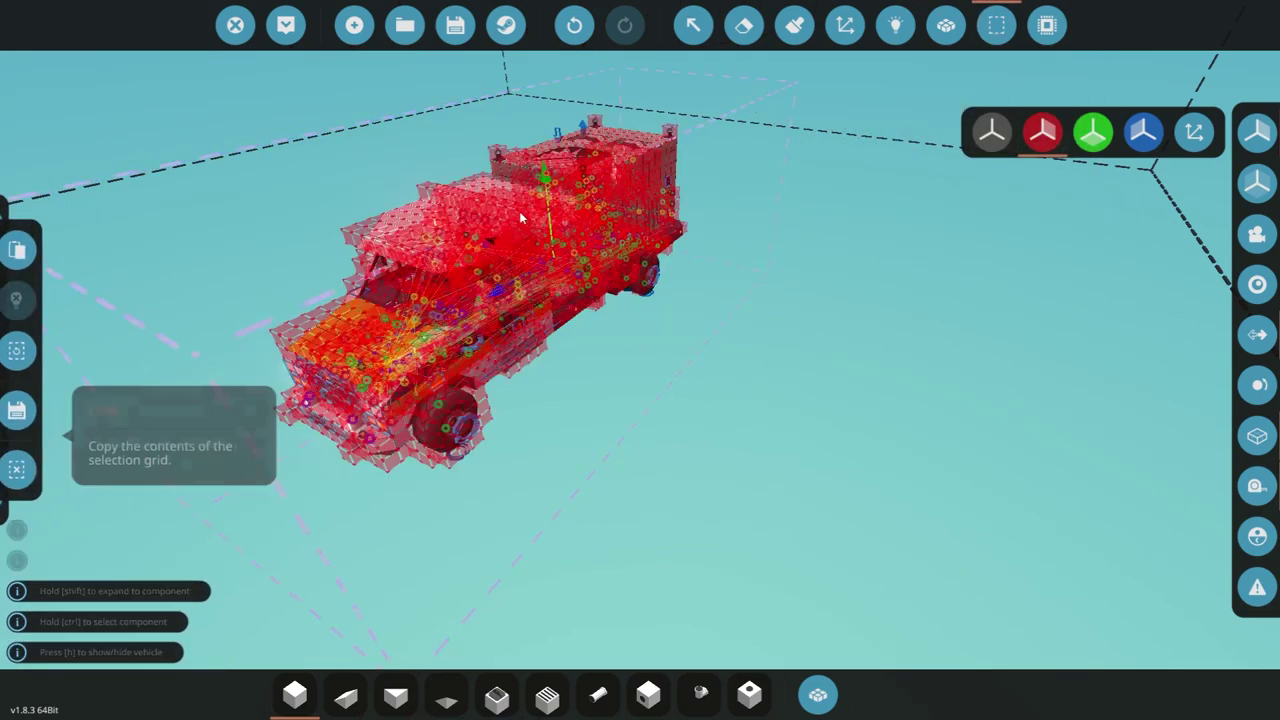
key(ctrl+v)
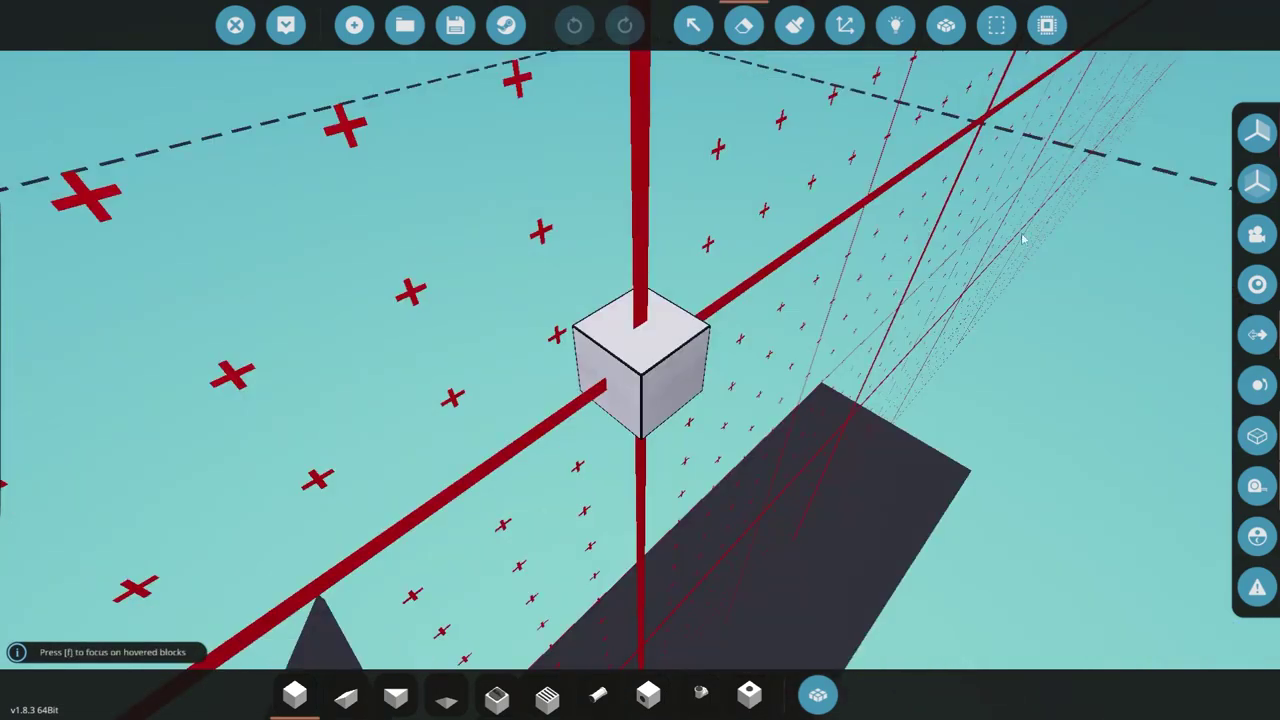
Turn off symmetry on the new single-block vehicle and extend the block into a flat six-by-five platform of white blocks
click(1257, 132)
click(992, 132)
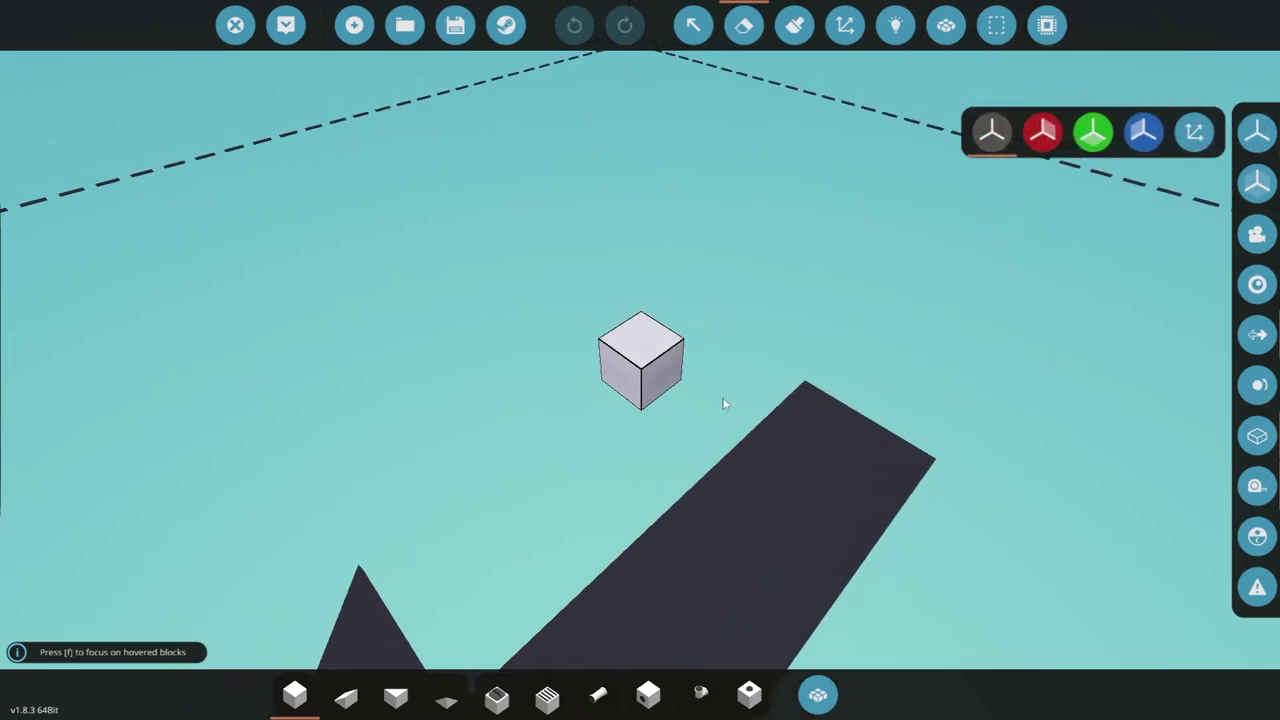
click(630, 370)
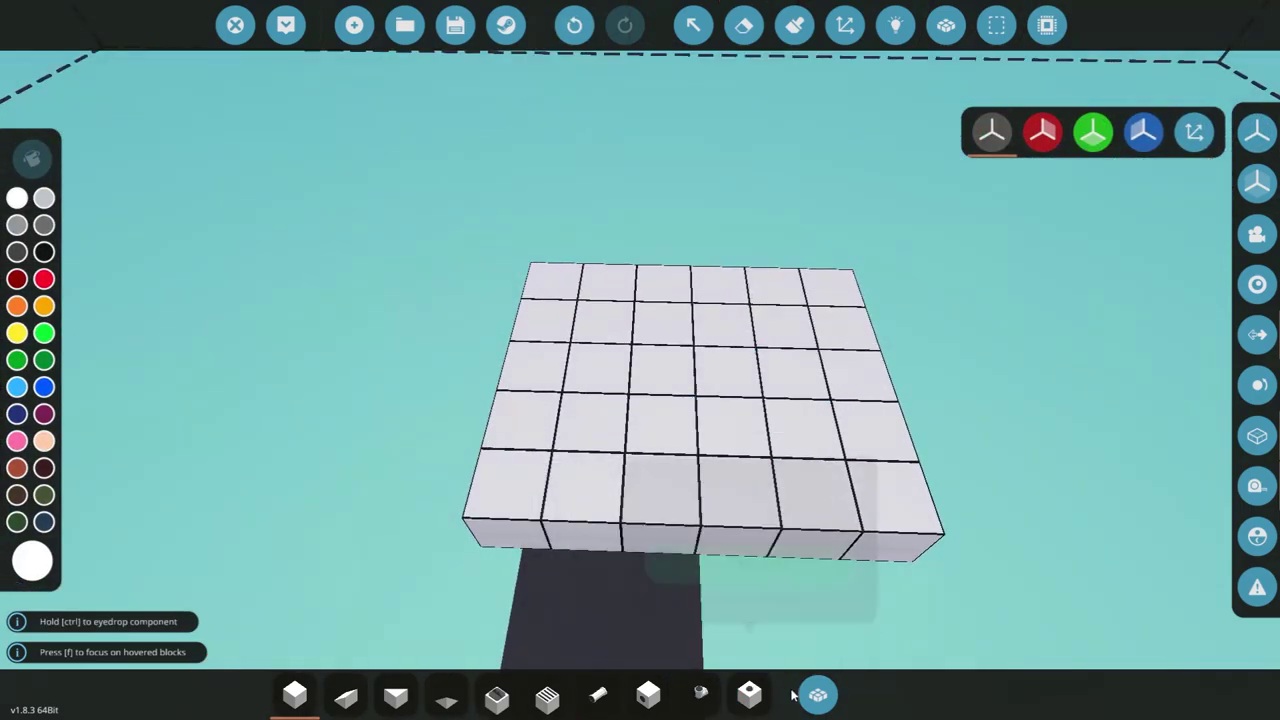
Place a Light and an Electric Battery Small side by side along the platform's far edge
click(816, 695)
text(ligh)
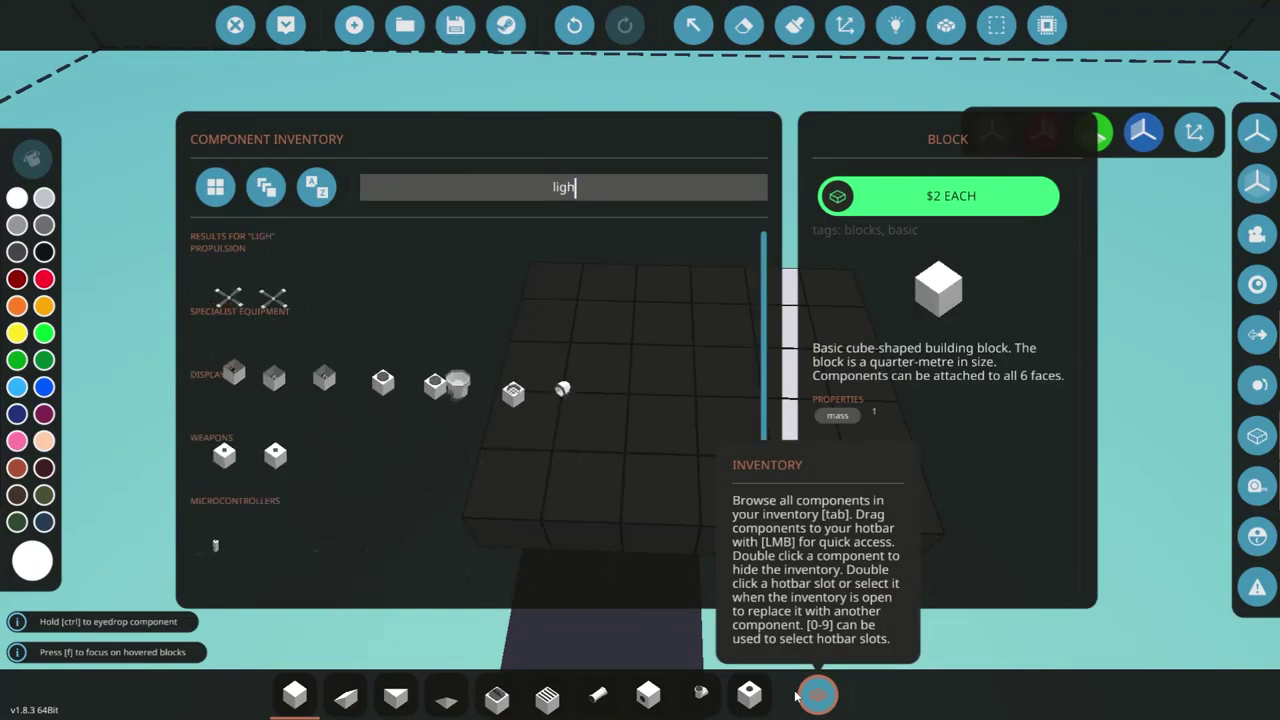
click(820, 694)
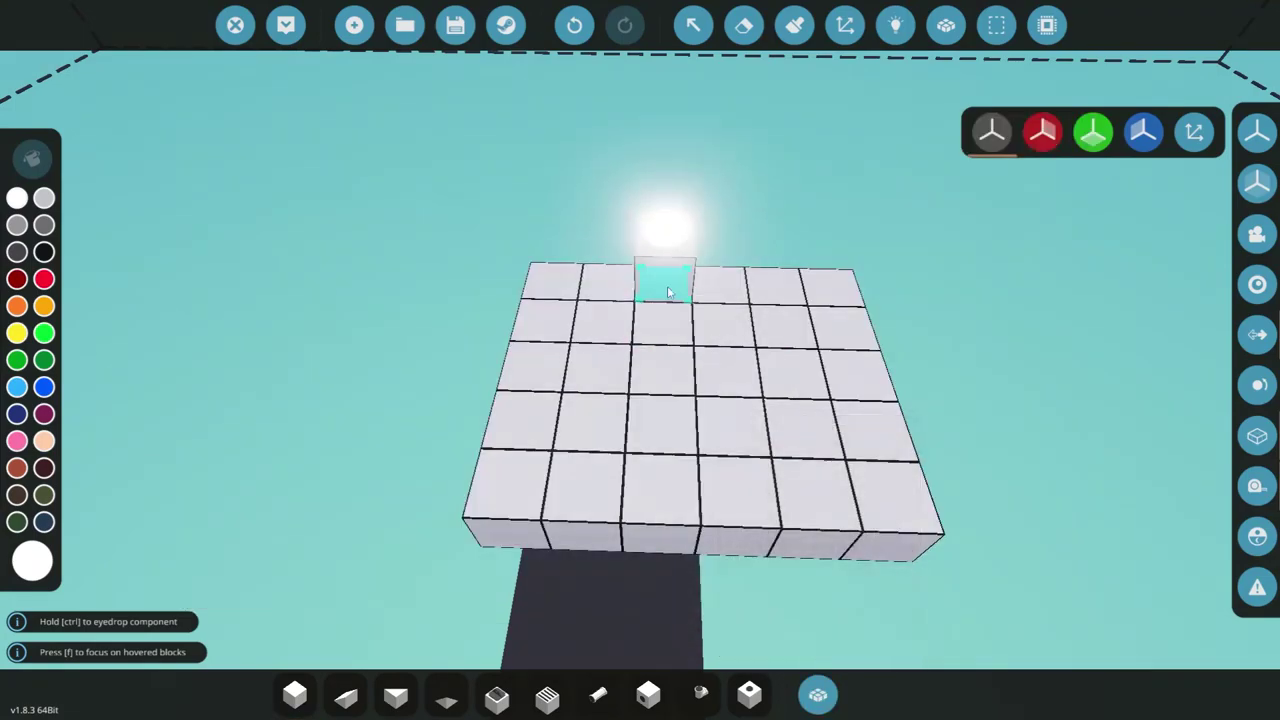
click(820, 696)
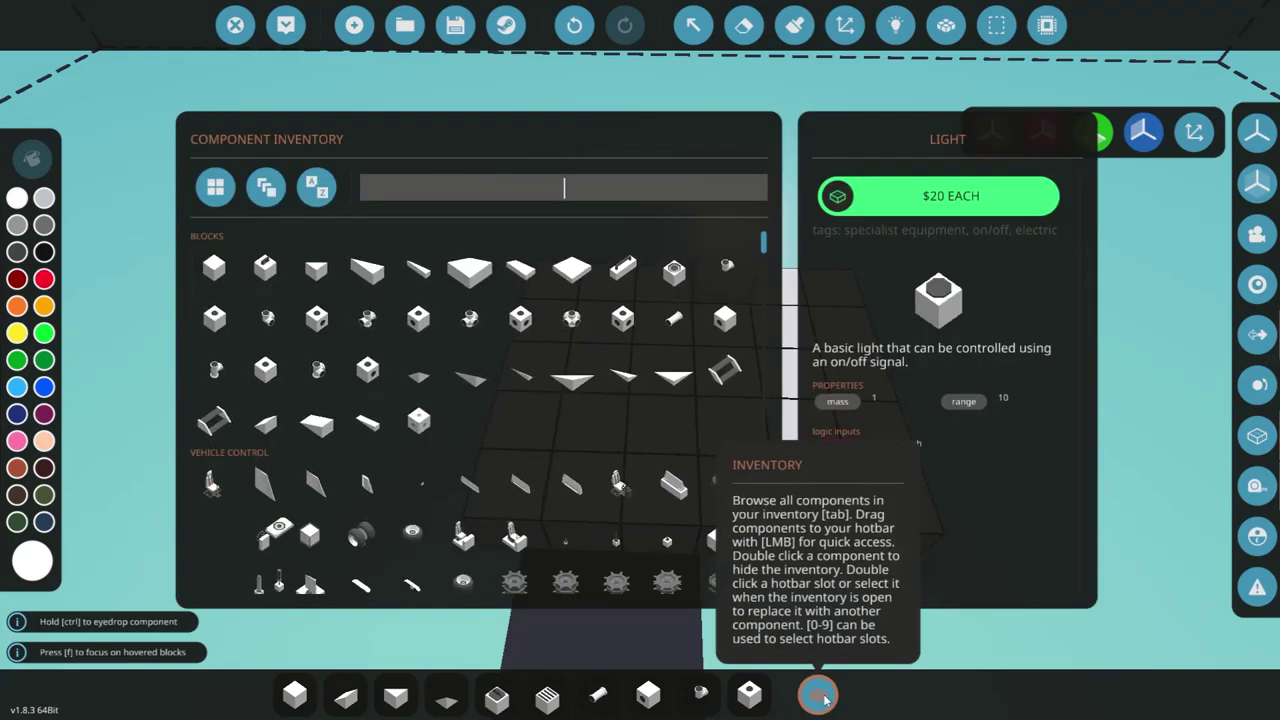
text(bnat)
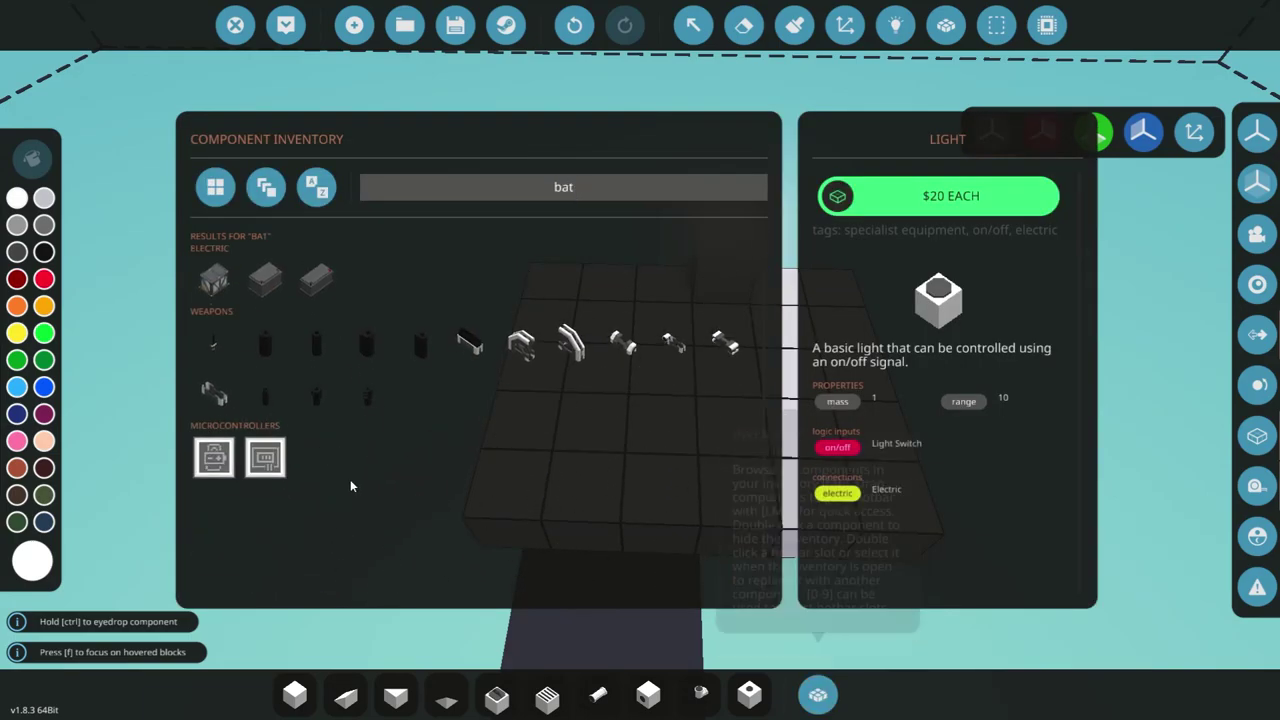
click(315, 279)
click(820, 695)
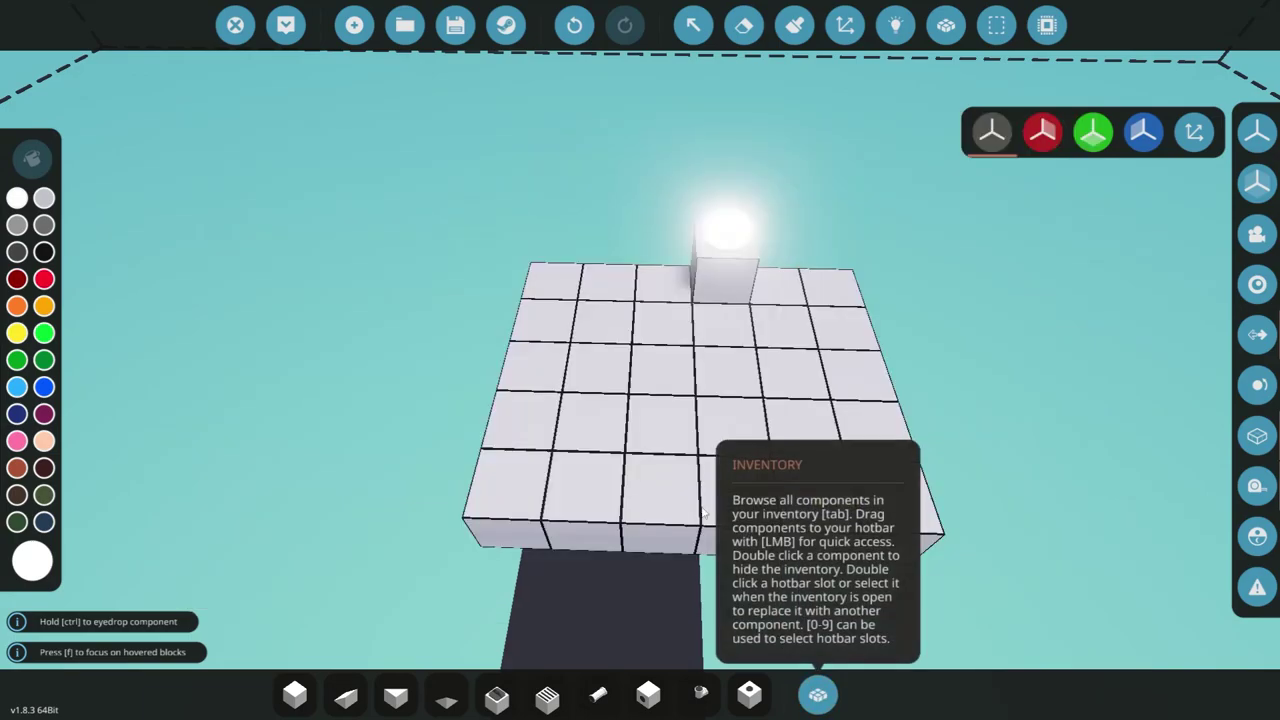
Place two Toggle Buttons near the platform's front edge, one block apart
click(820, 696)
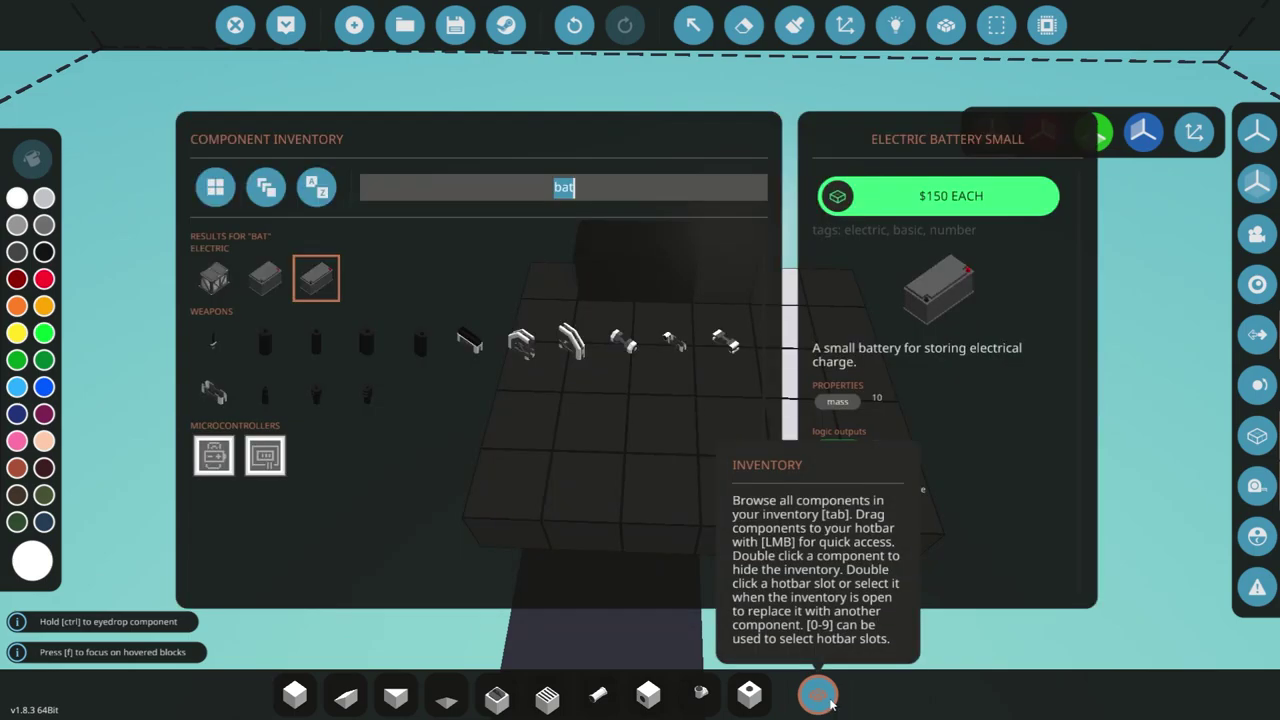
text(toig)
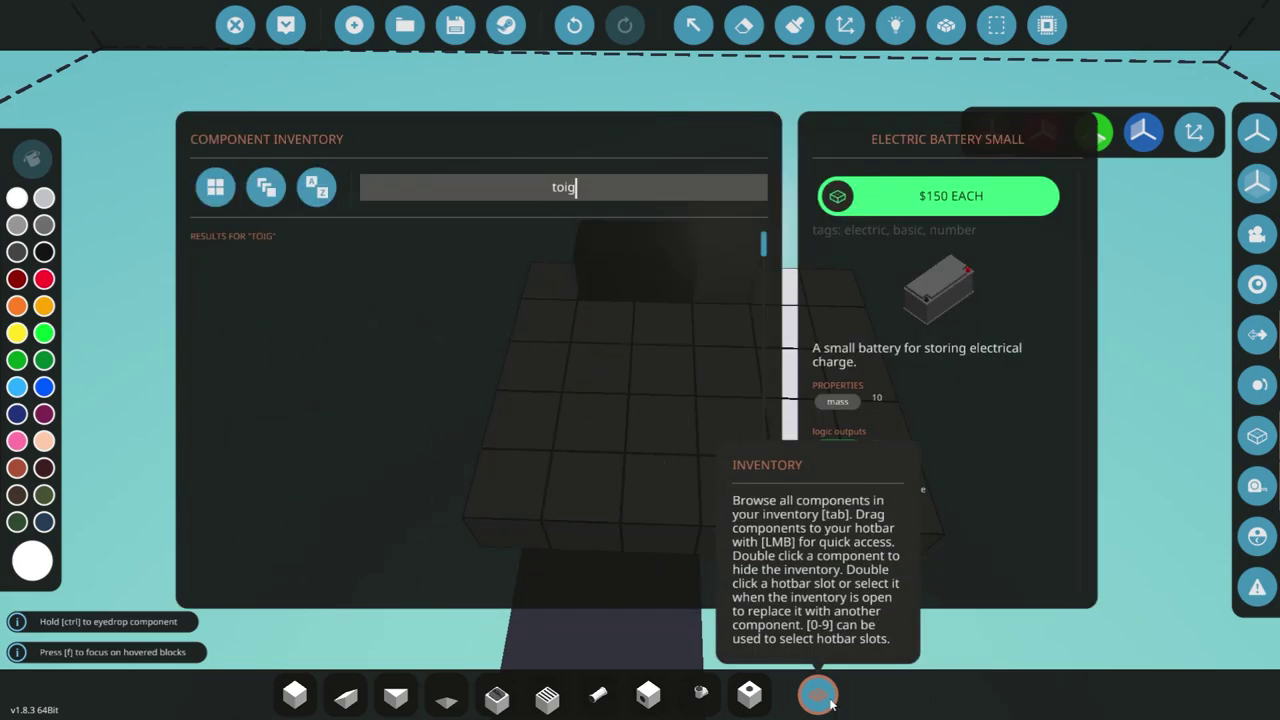
text(g)
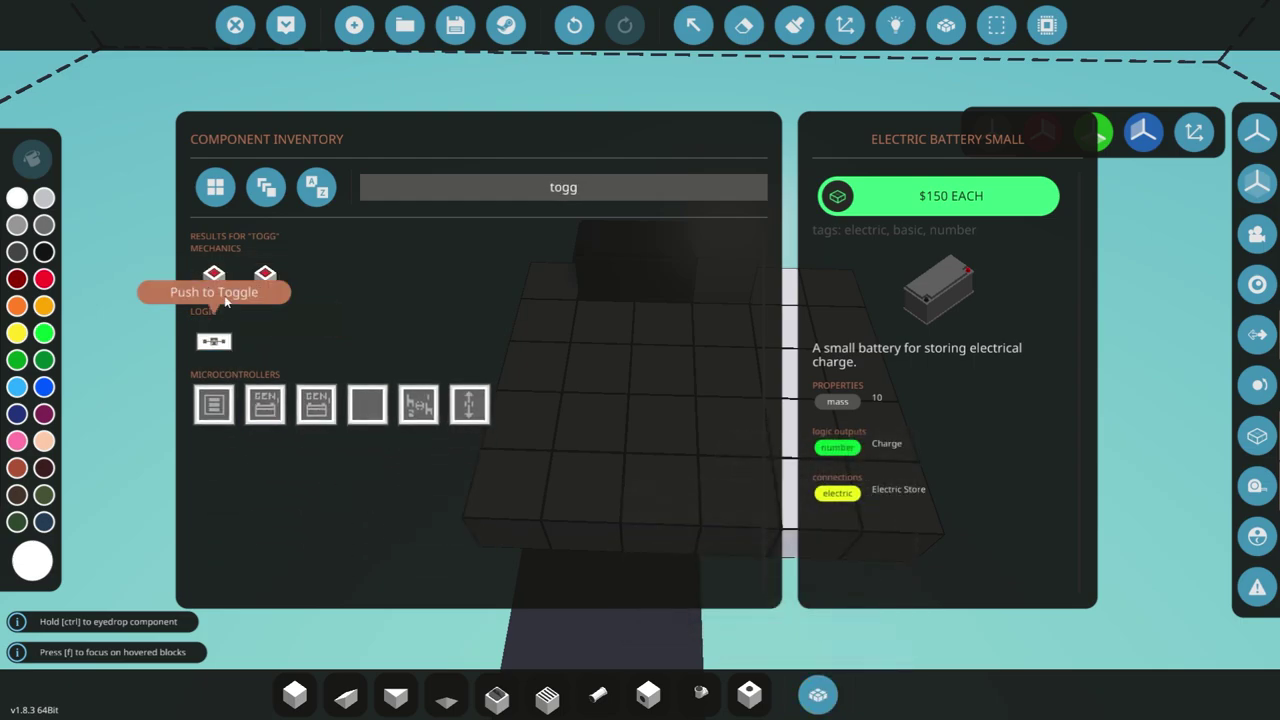
click(219, 284)
click(819, 695)
click(751, 452)
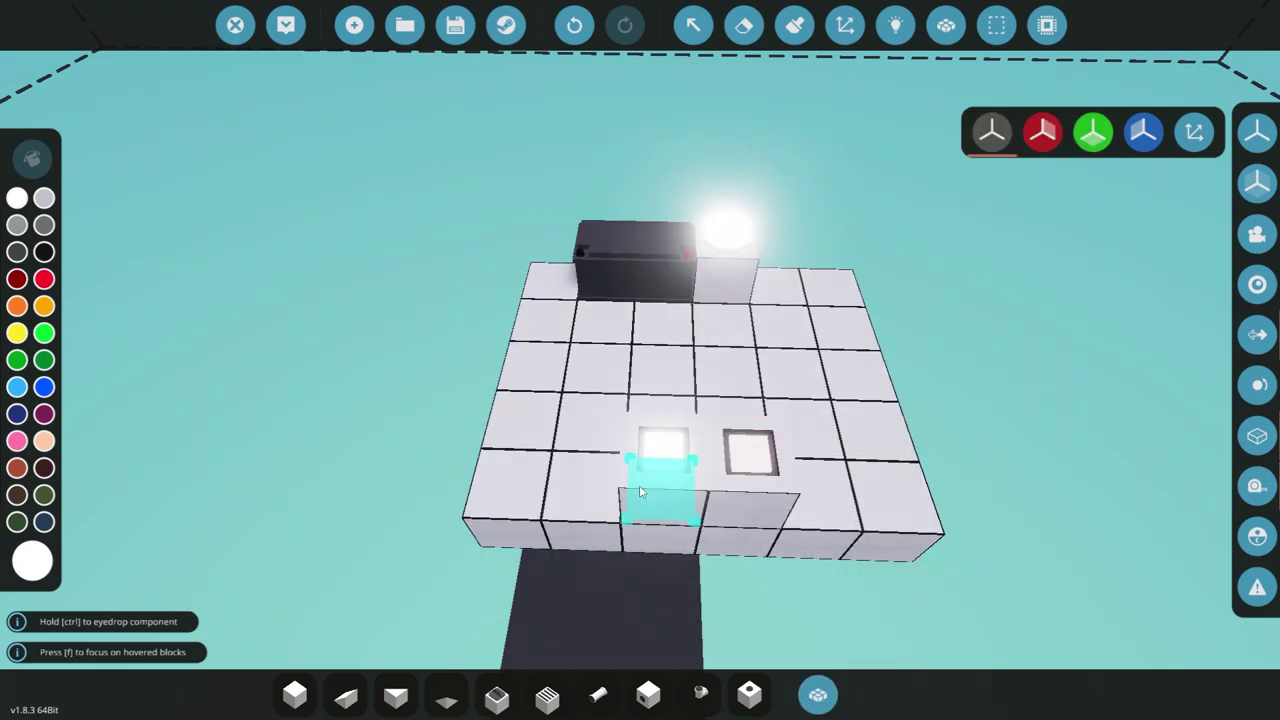
Wire the battery's electric node to the light and both Toggle Buttons in Logic mode
click(896, 30)
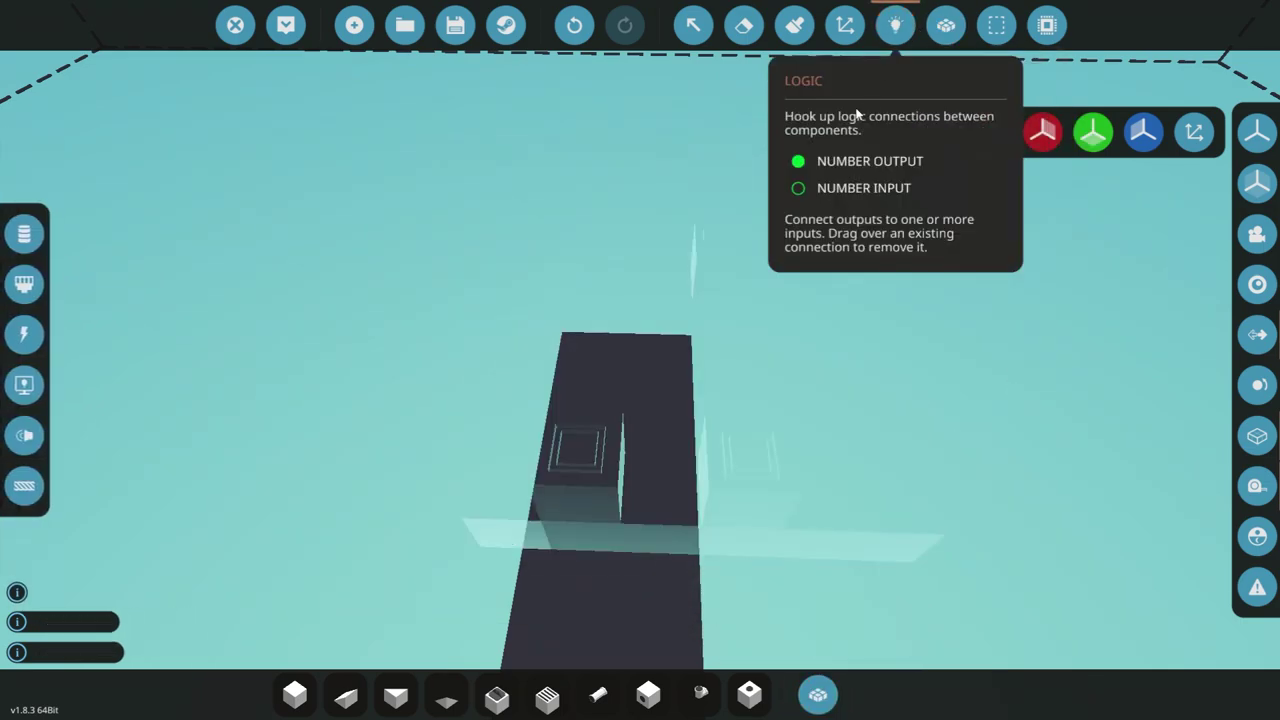
click(946, 30)
click(895, 25)
click(25, 335)
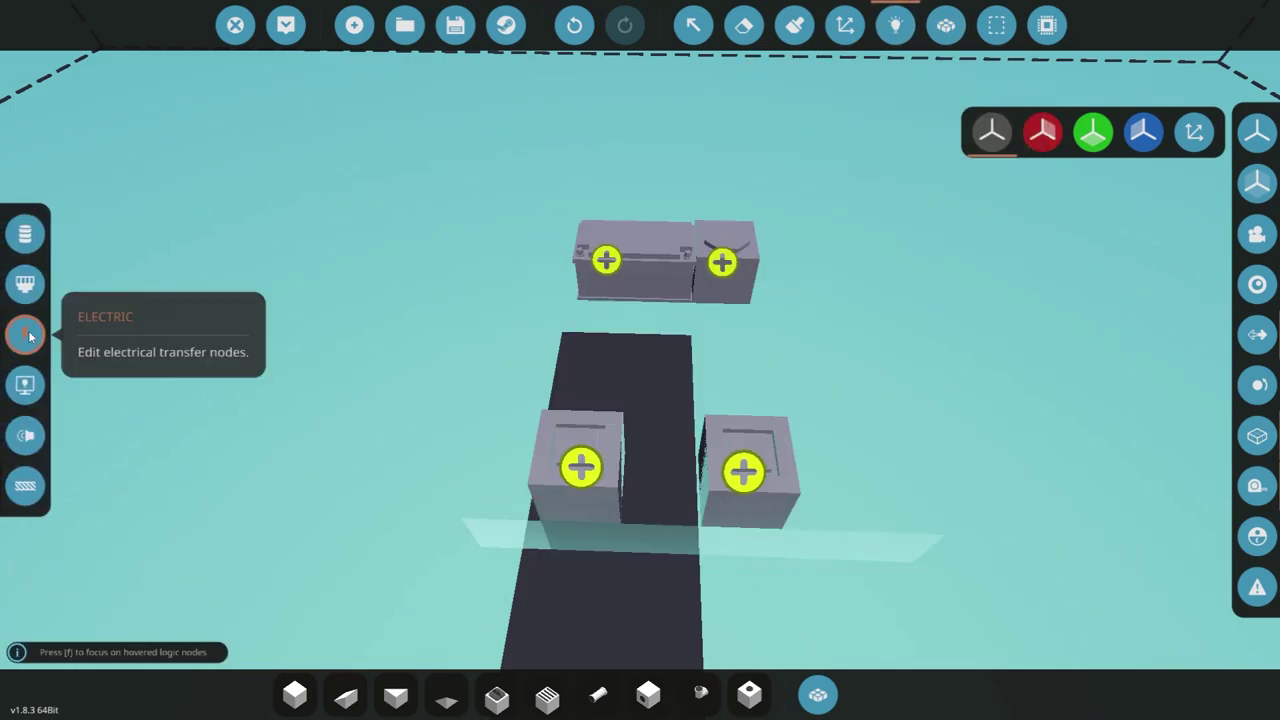
drag(738, 272, 743, 465)
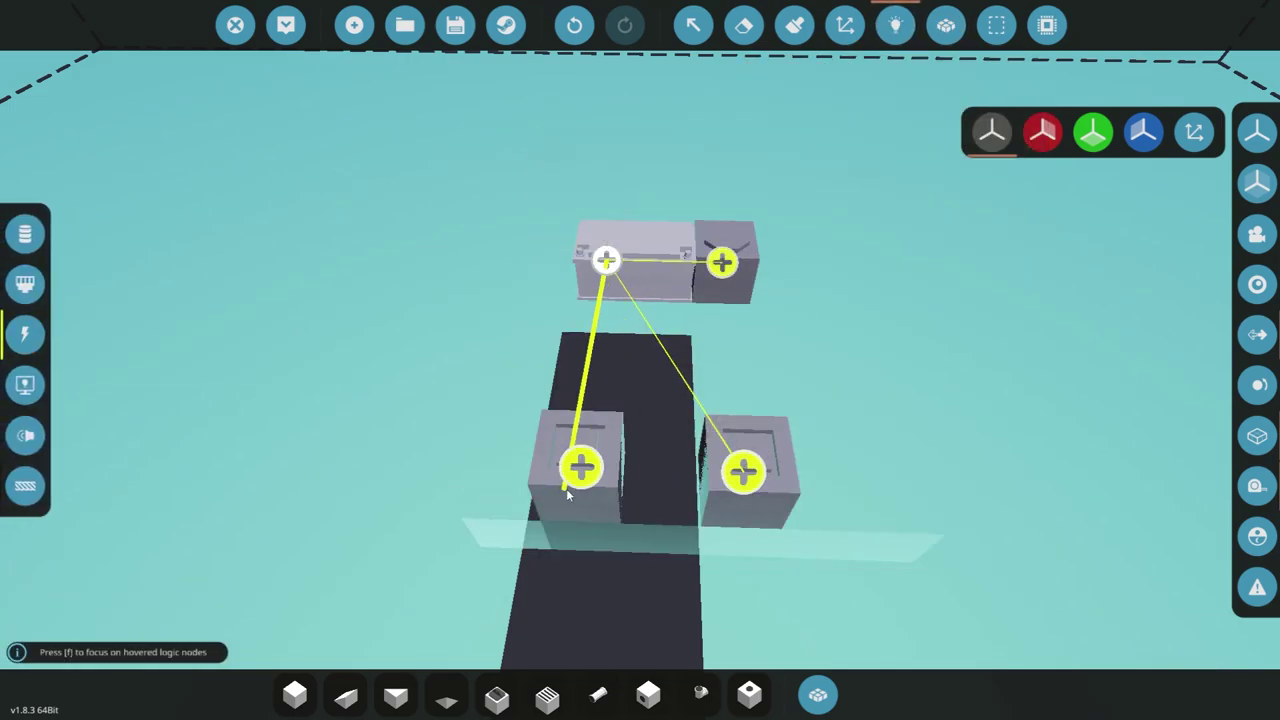
drag(585, 490, 719, 470)
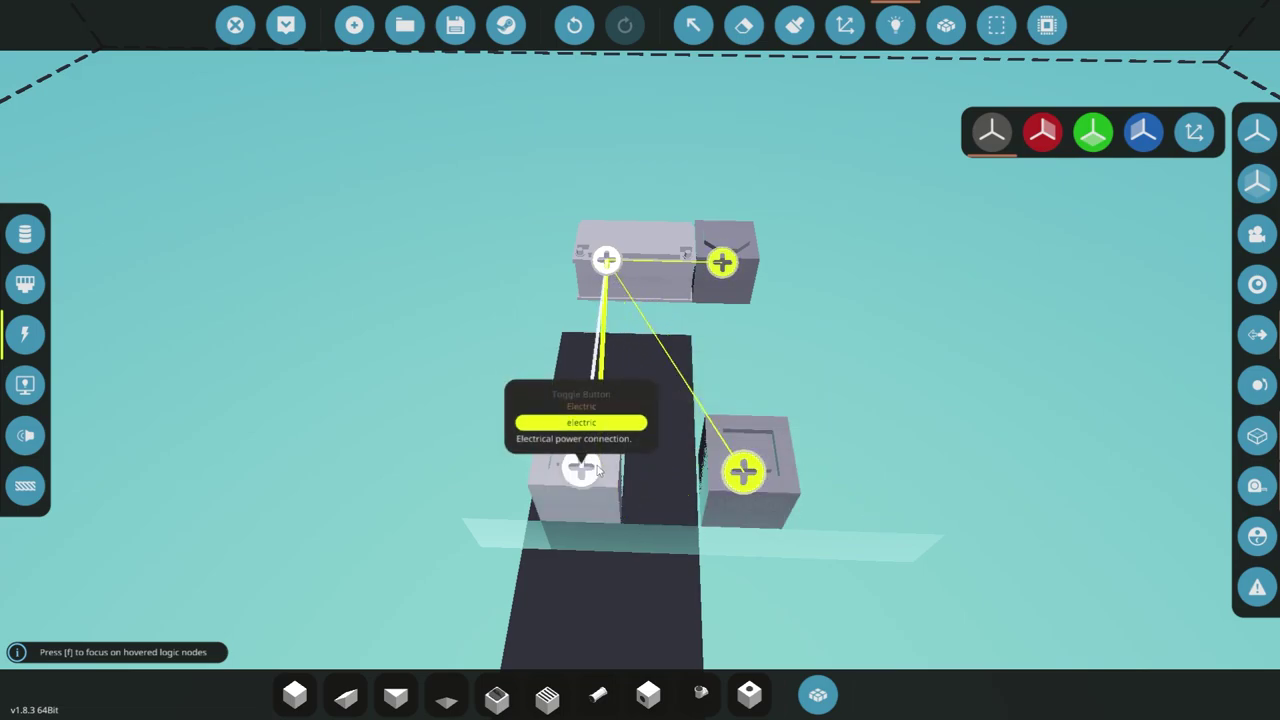
drag(599, 469, 590, 468)
Link each Toggle Button's on/off output to the light's on/off input among the data nodes
click(25, 233)
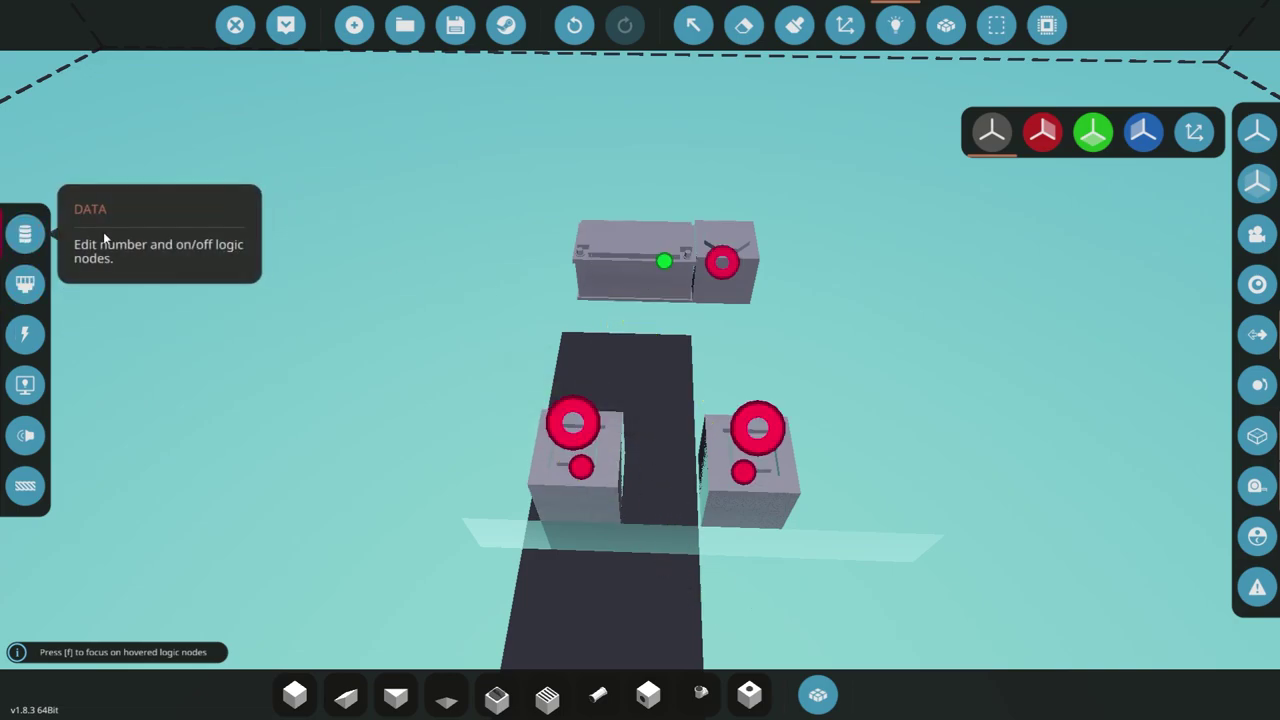
drag(744, 488, 723, 262)
drag(581, 467, 723, 262)
drag(743, 472, 723, 262)
Find the Or logic gate in the component inventory and place it between the two Toggle Buttons and the battery
click(820, 692)
key(BackSpace)
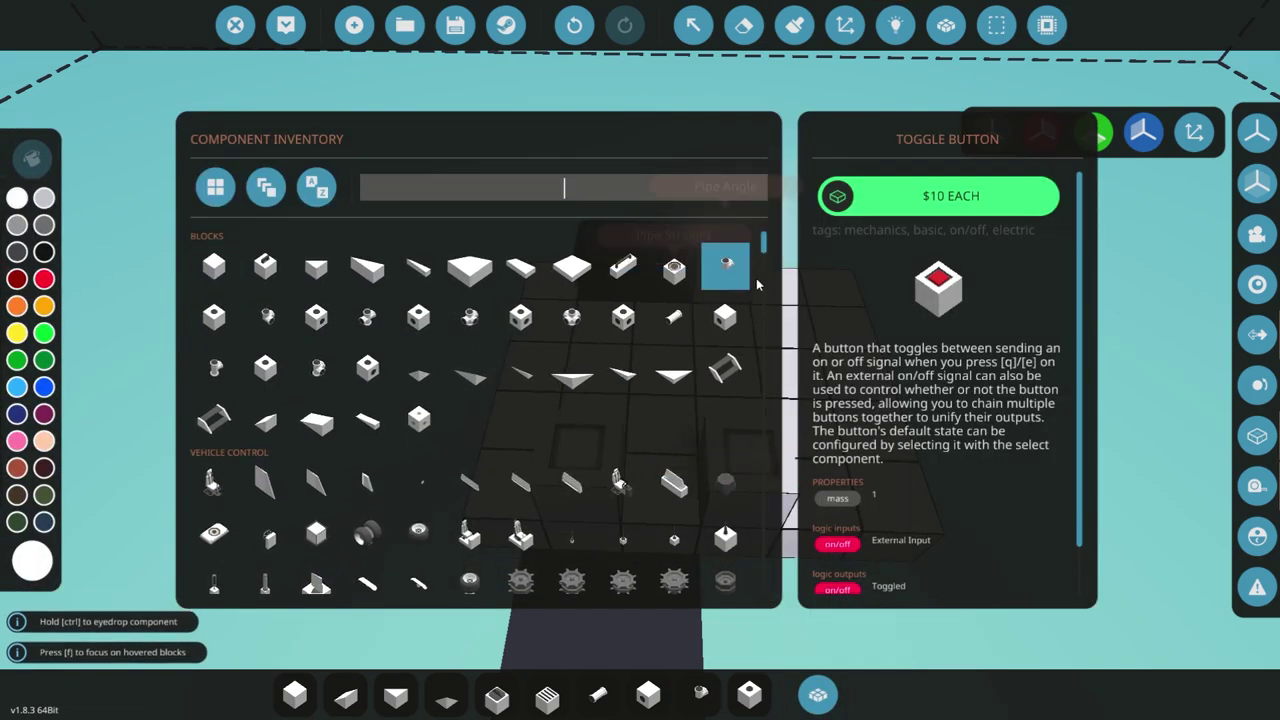
drag(765, 245, 780, 337)
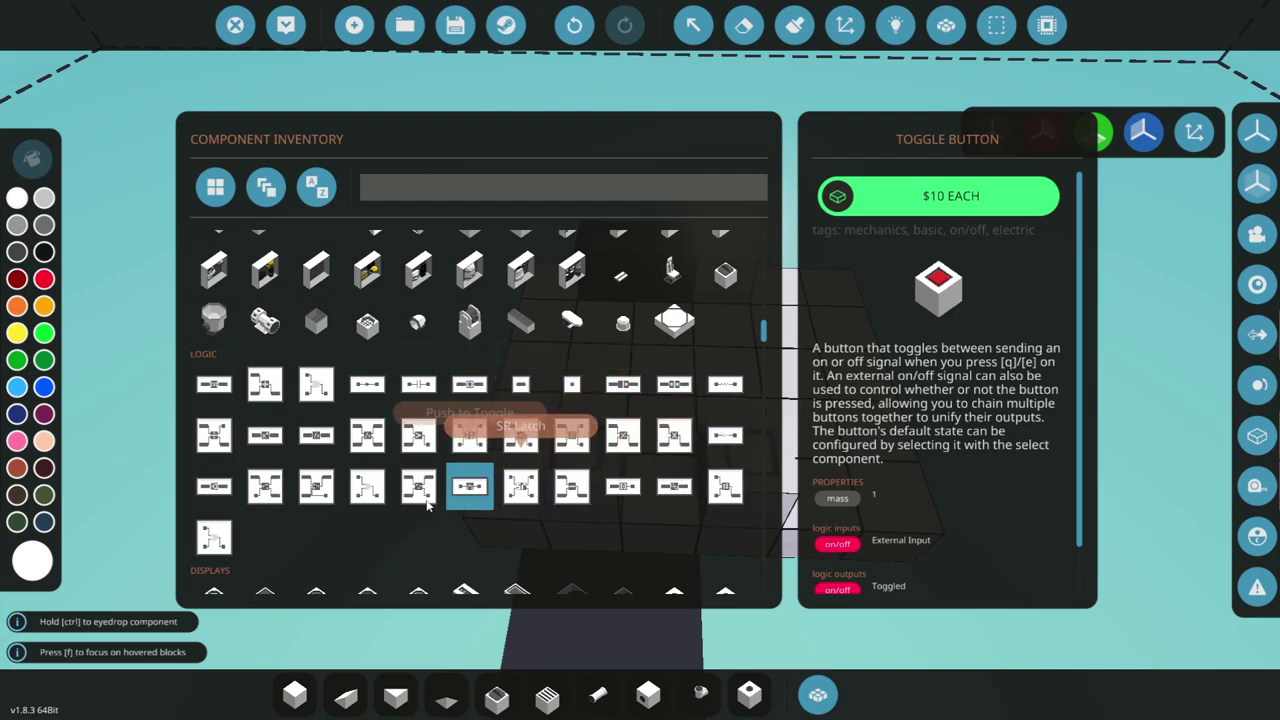
click(488, 178)
text(or)
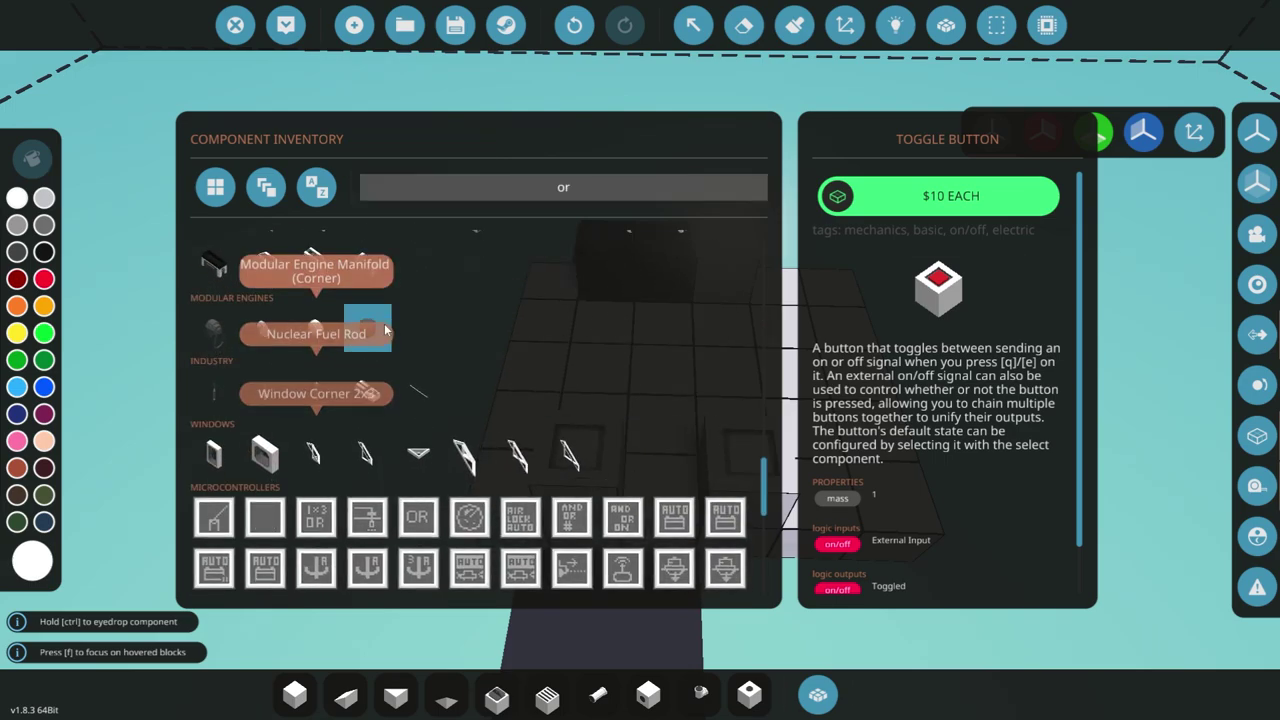
scroll(391, 362, up, 15)
scroll(391, 364, down, 1)
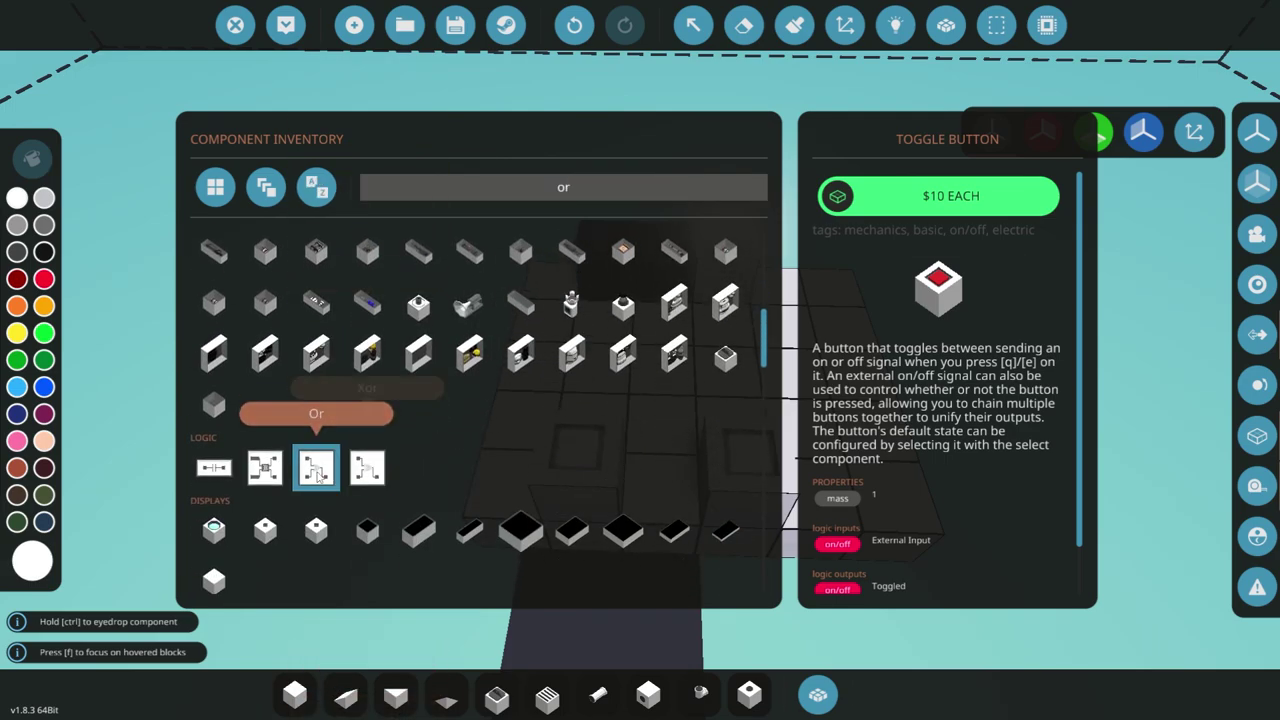
click(316, 478)
click(819, 688)
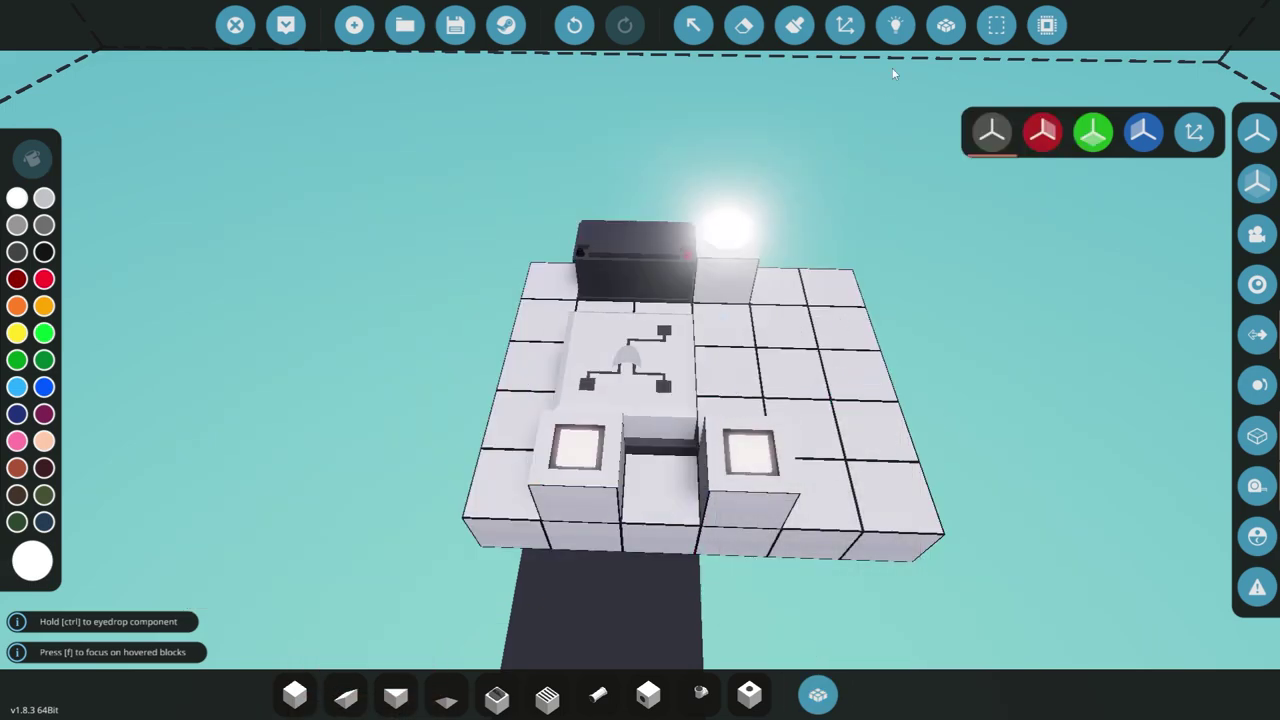
Link both Toggle Buttons' on/off outputs to the Or gate's two inputs, and the gate's output to the light
click(895, 25)
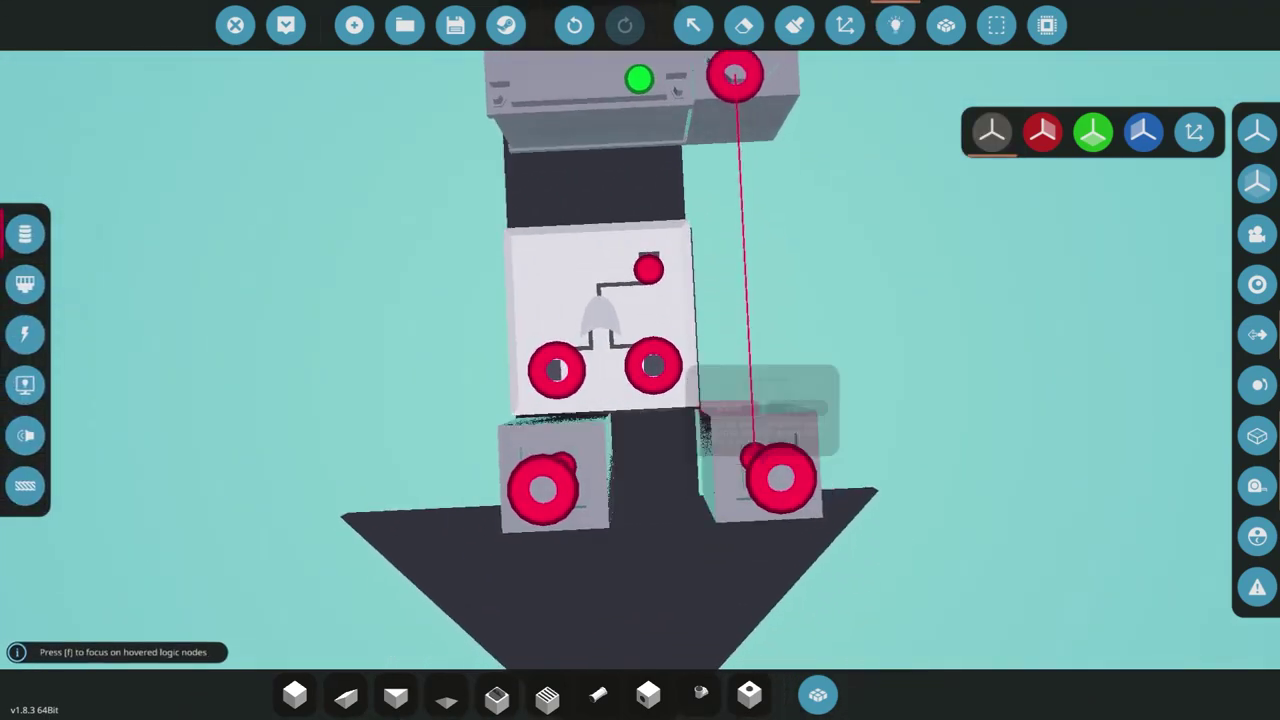
drag(762, 500, 648, 402)
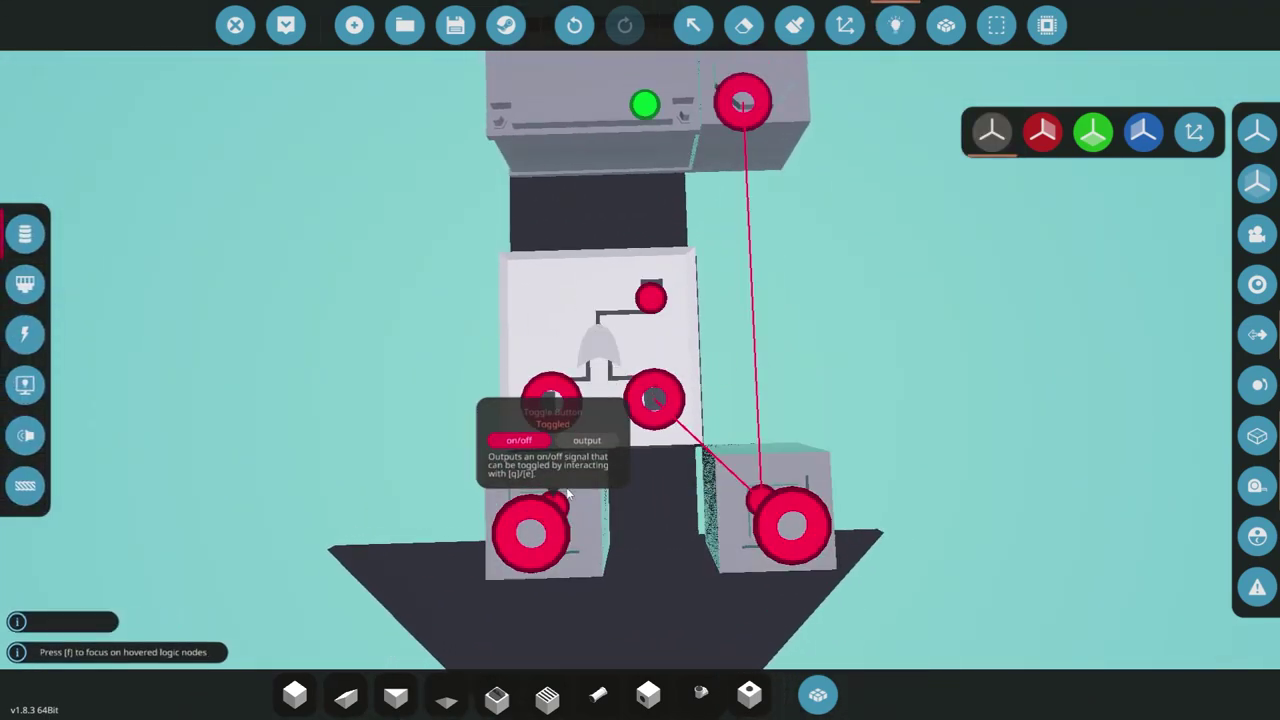
drag(556, 412, 556, 408)
drag(560, 515, 548, 551)
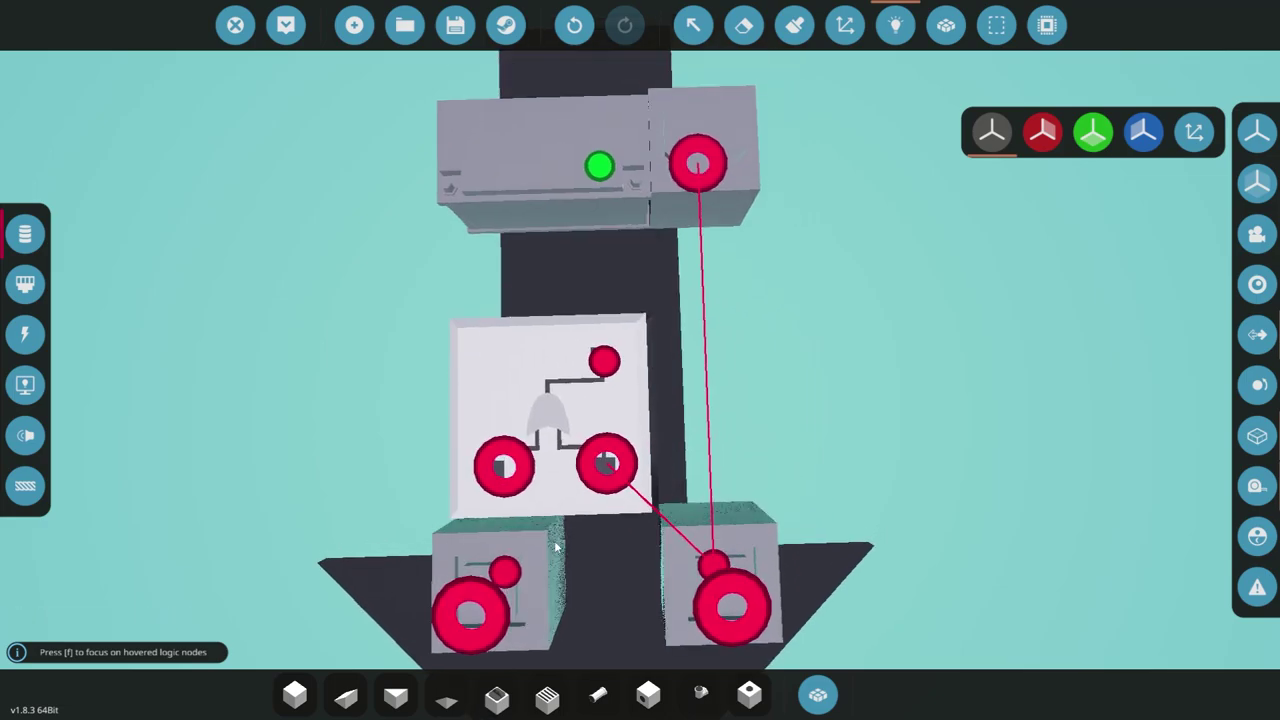
drag(504, 509, 516, 430)
drag(605, 363, 698, 164)
key(s)
key(a)
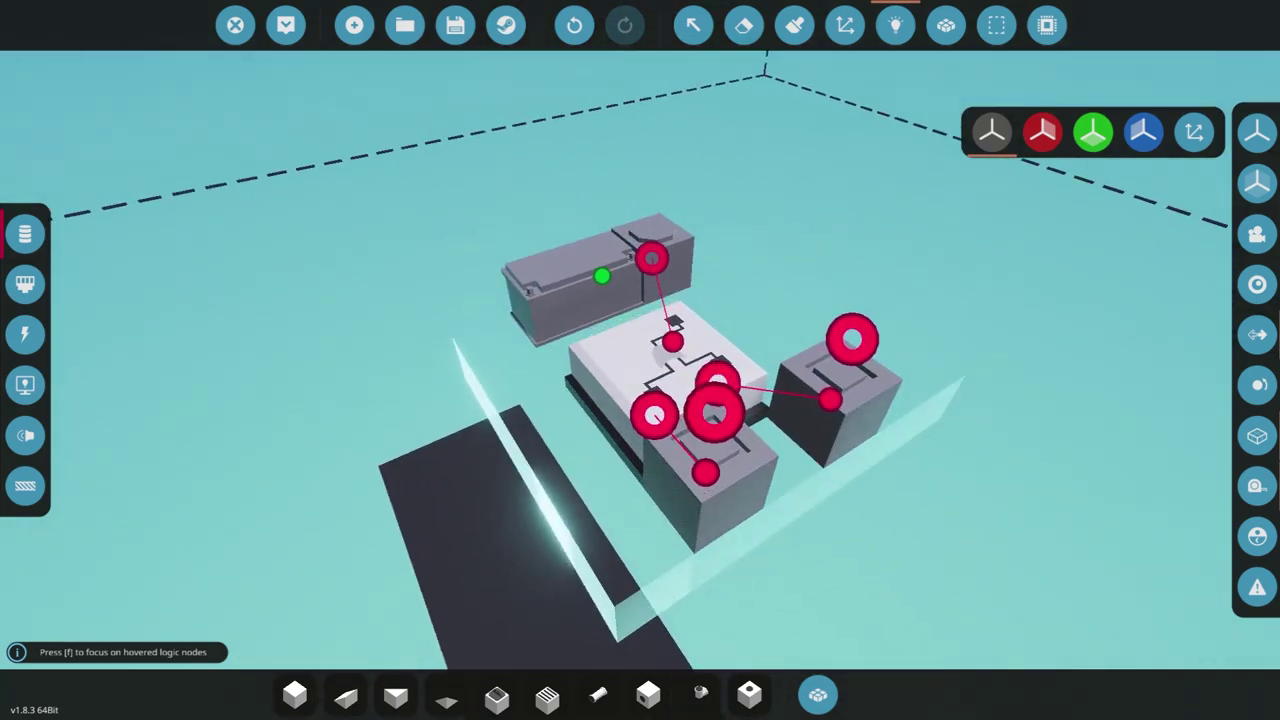
key(d)
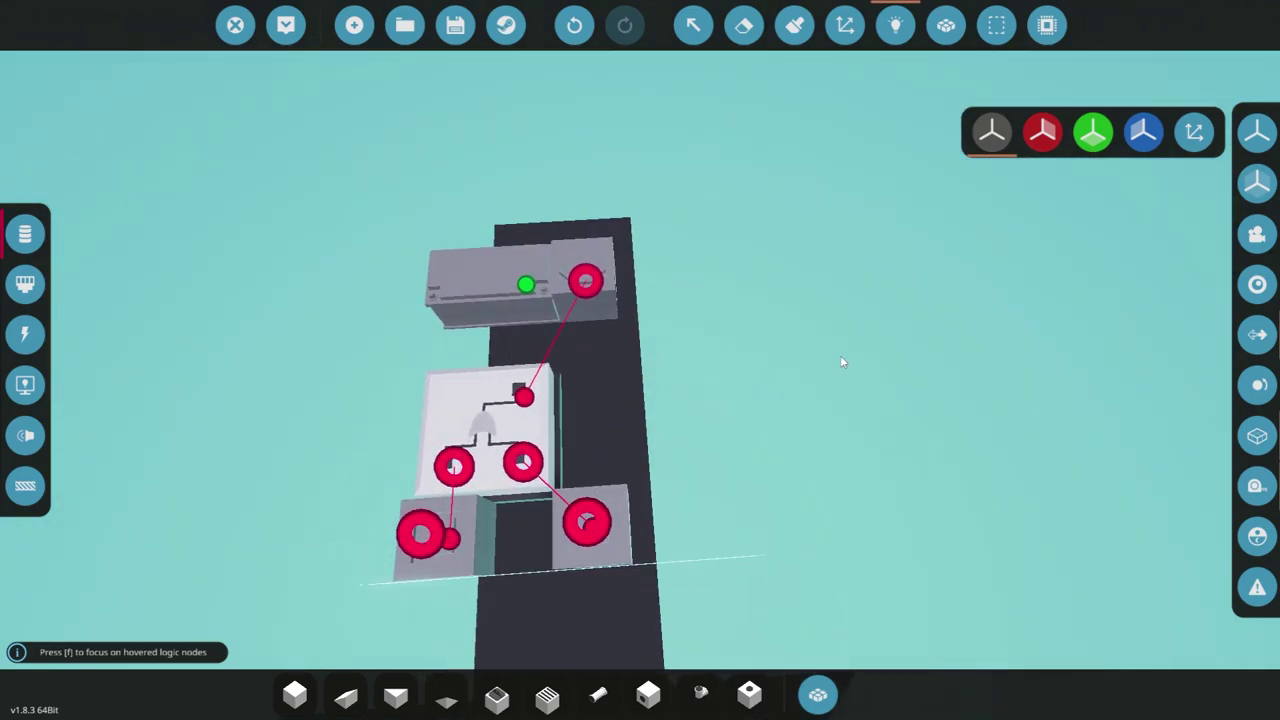
Delete the Or gate from the platform
key(a)
key(d)
key(2)
click(554, 523)
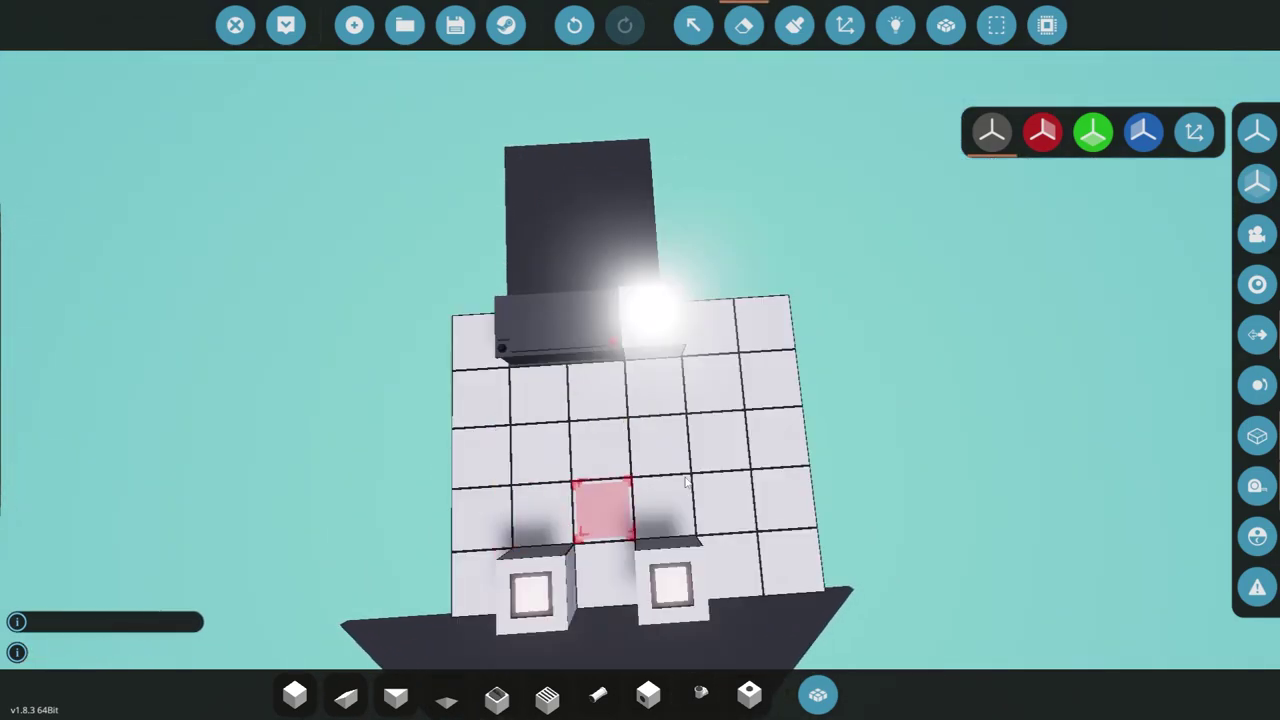
Link the right-hand Toggle Button's output to the light, and cross-link each button's output to the other's External Input
click(895, 25)
key(s)
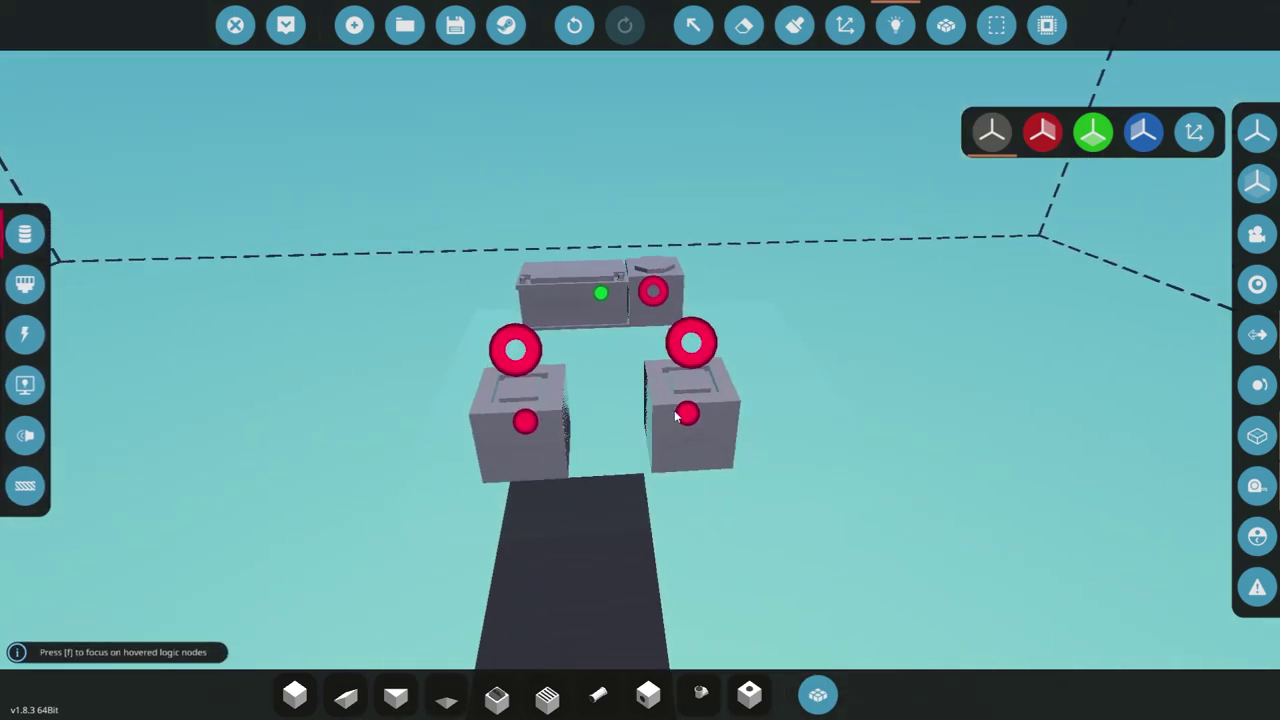
drag(678, 416, 678, 322)
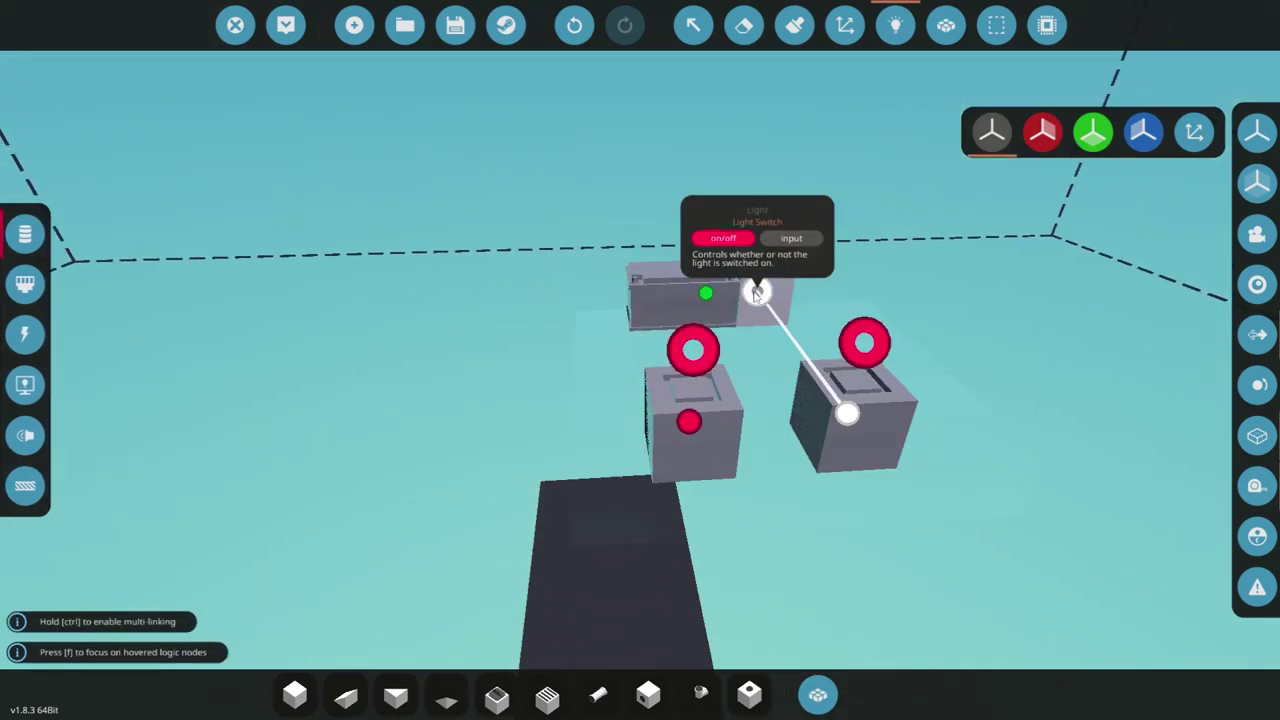
drag(862, 376, 865, 346)
drag(728, 375, 692, 352)
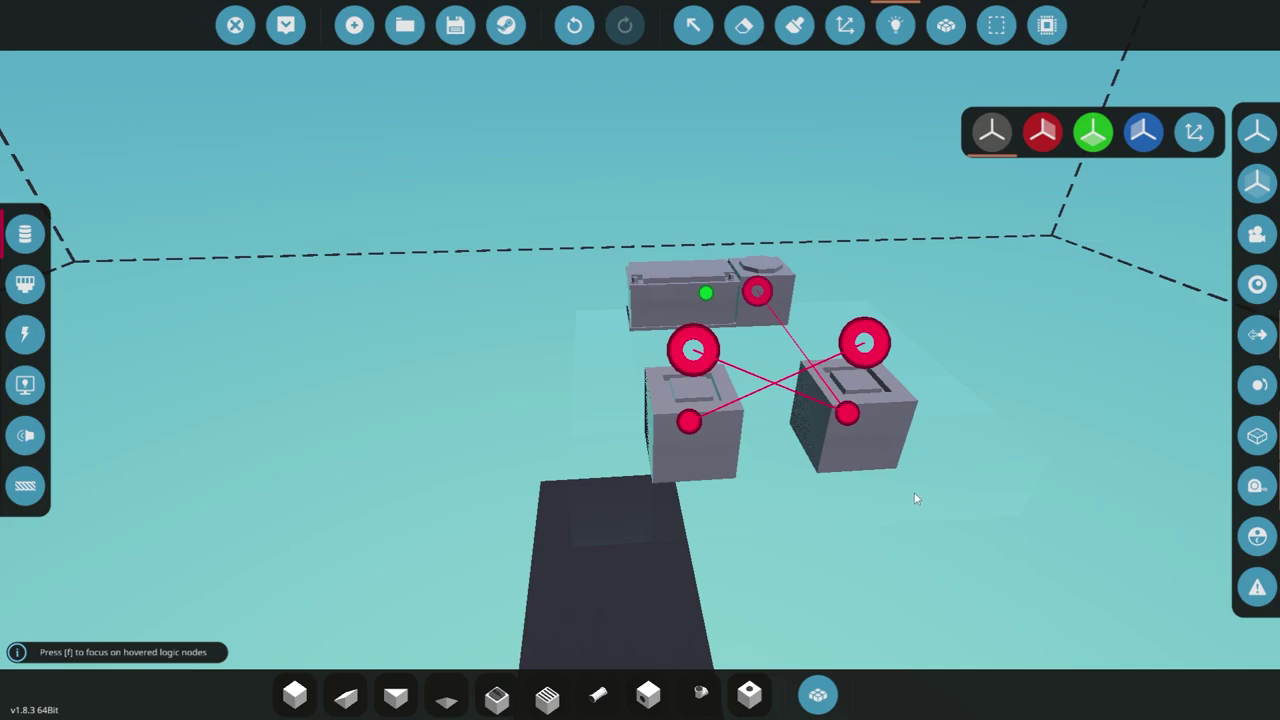
Search the inventory for "blink", place a Blinker behind the left-hand Toggle Button, and link its output to the light
click(818, 694)
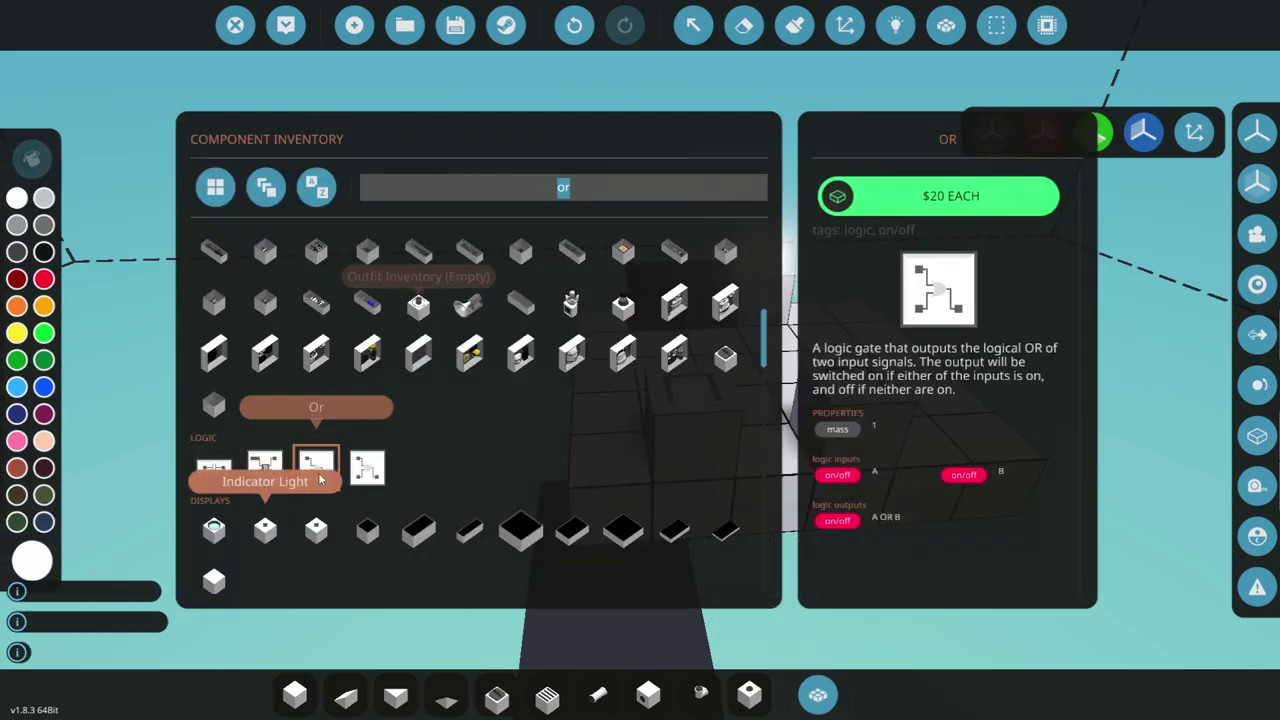
click(820, 696)
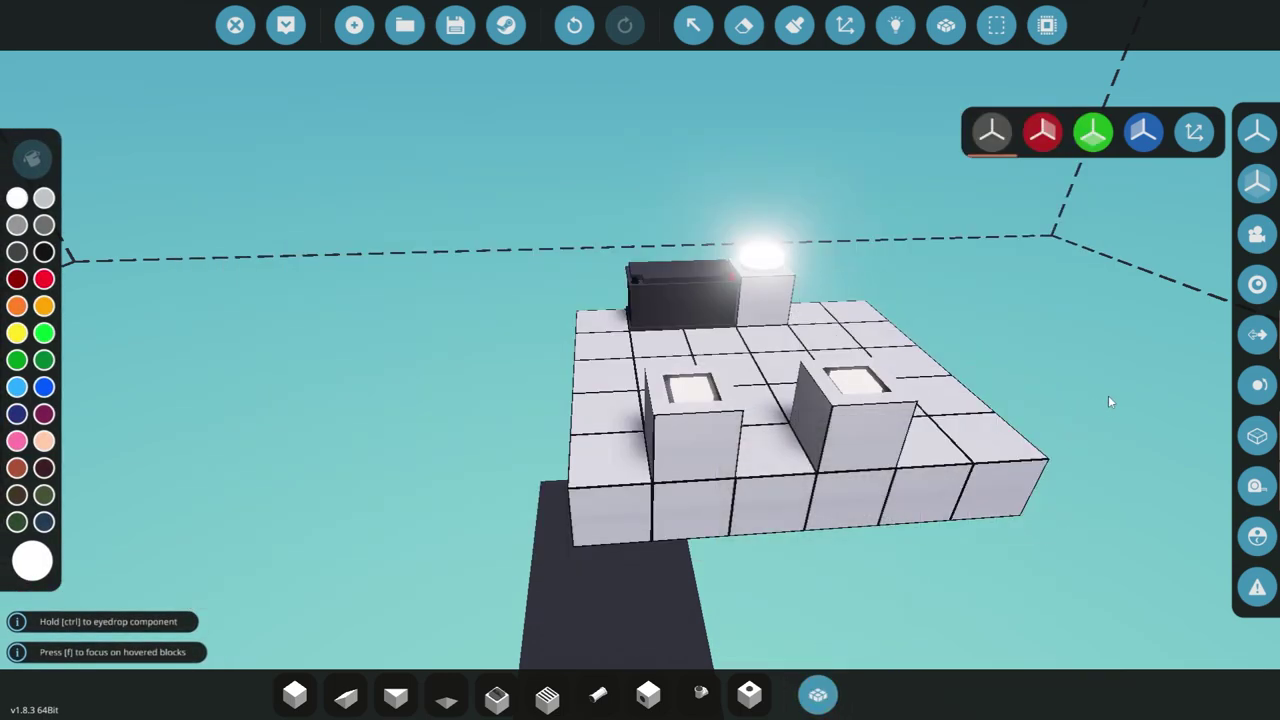
key(d)
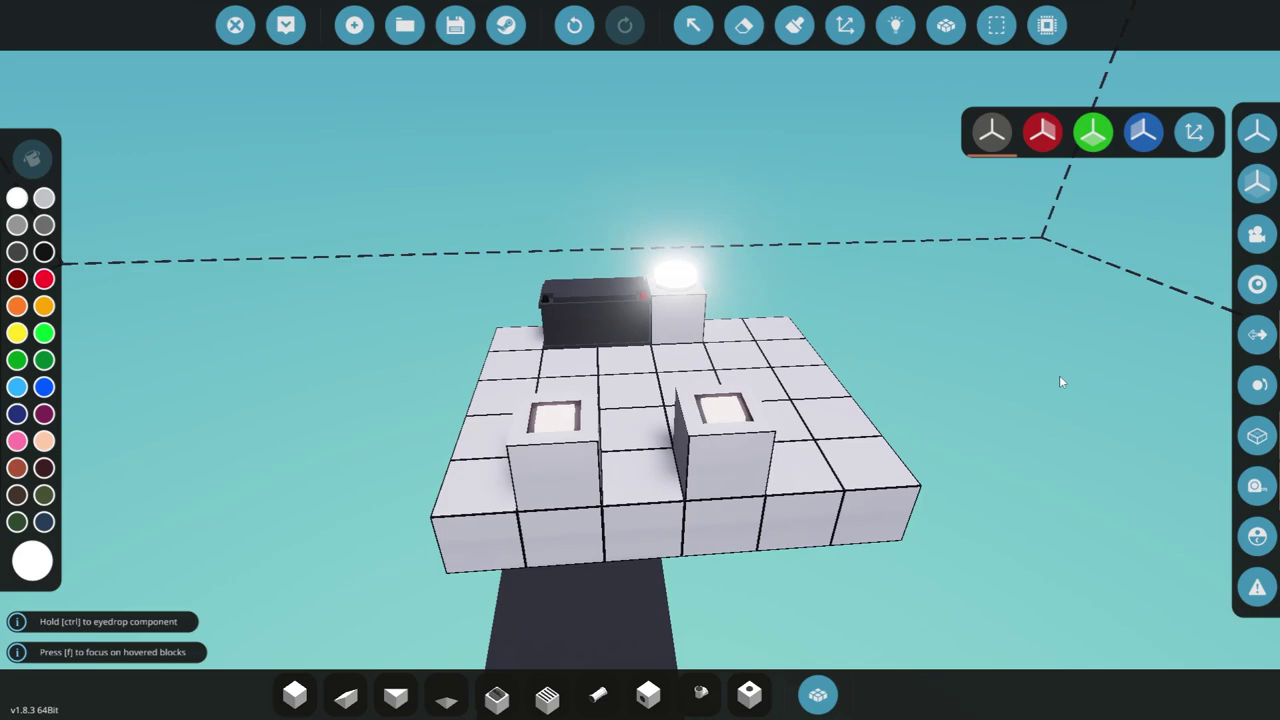
click(818, 694)
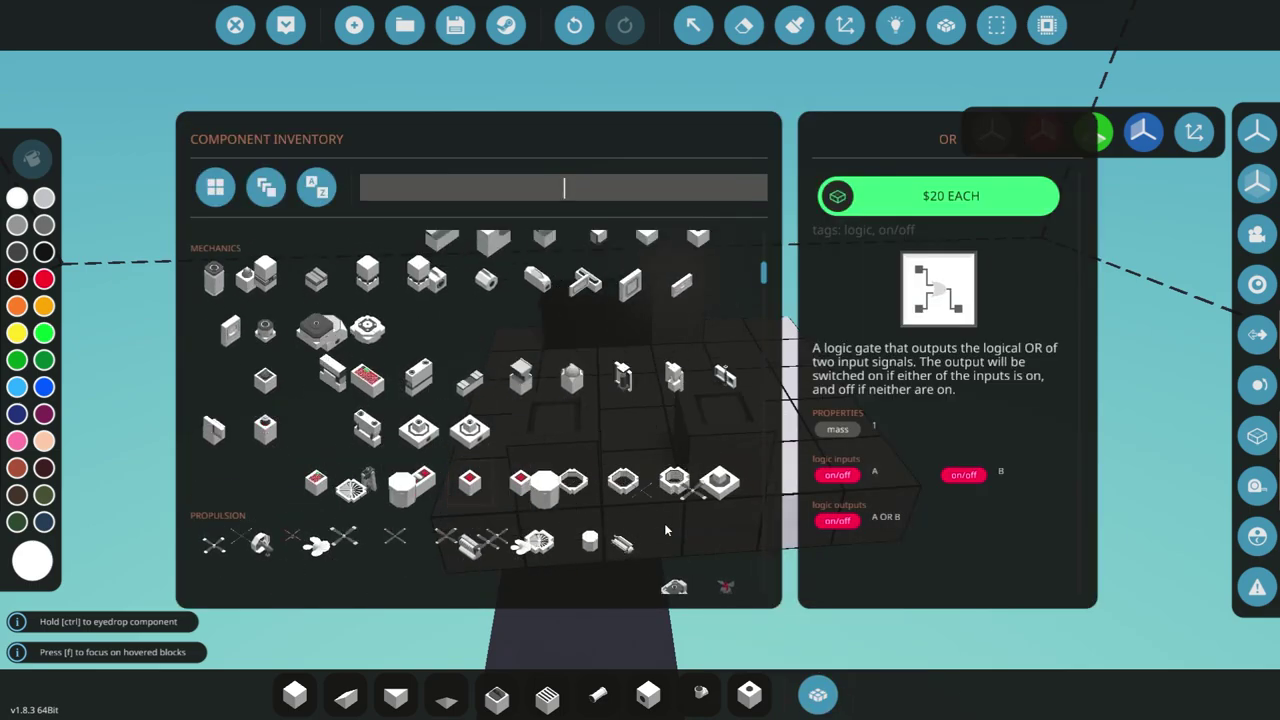
text(blink)
mouse_move(227, 288)
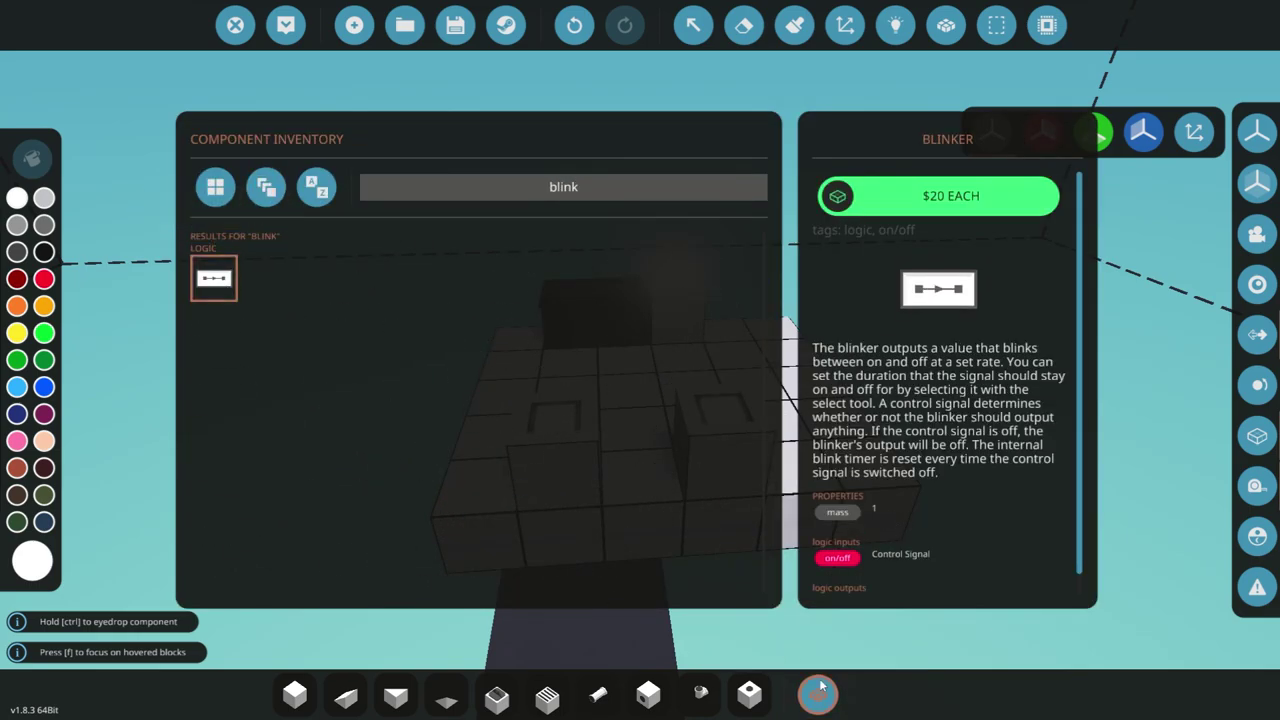
click(823, 686)
click(895, 24)
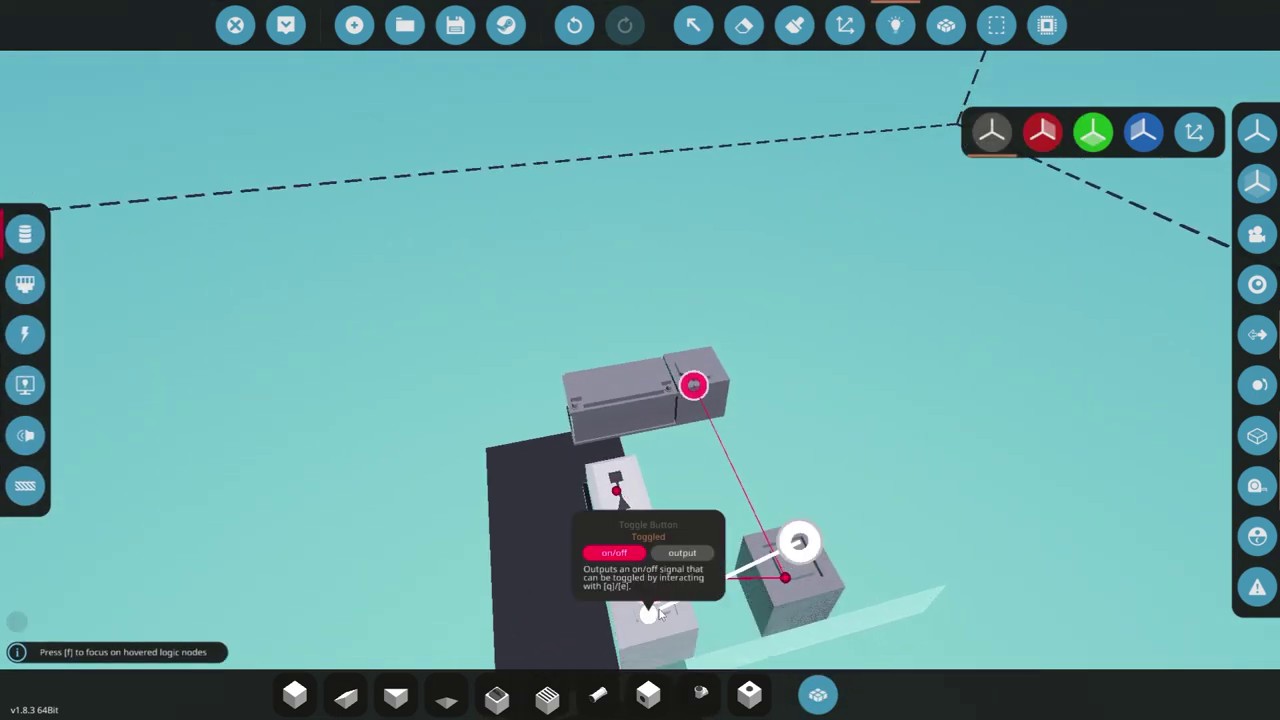
drag(616, 490, 697, 384)
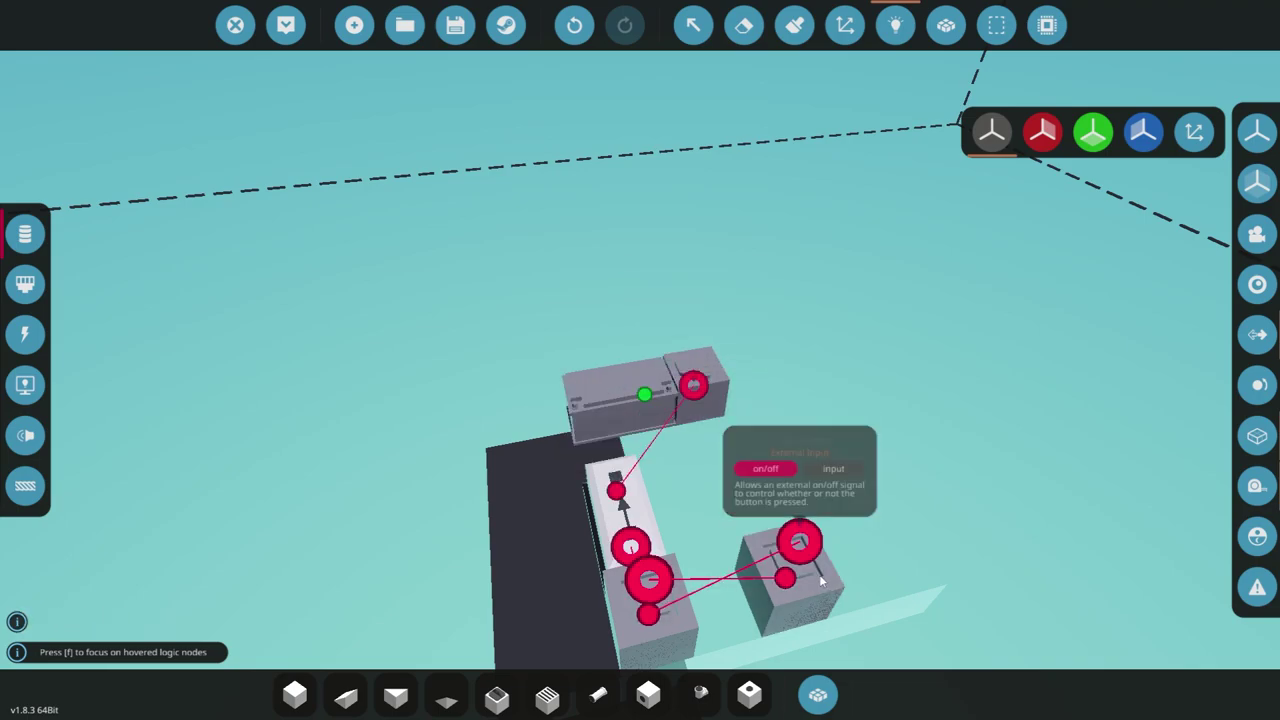
Delete the right-hand Toggle Button from the platform
key(d)
key(2)
click(686, 589)
key(1)
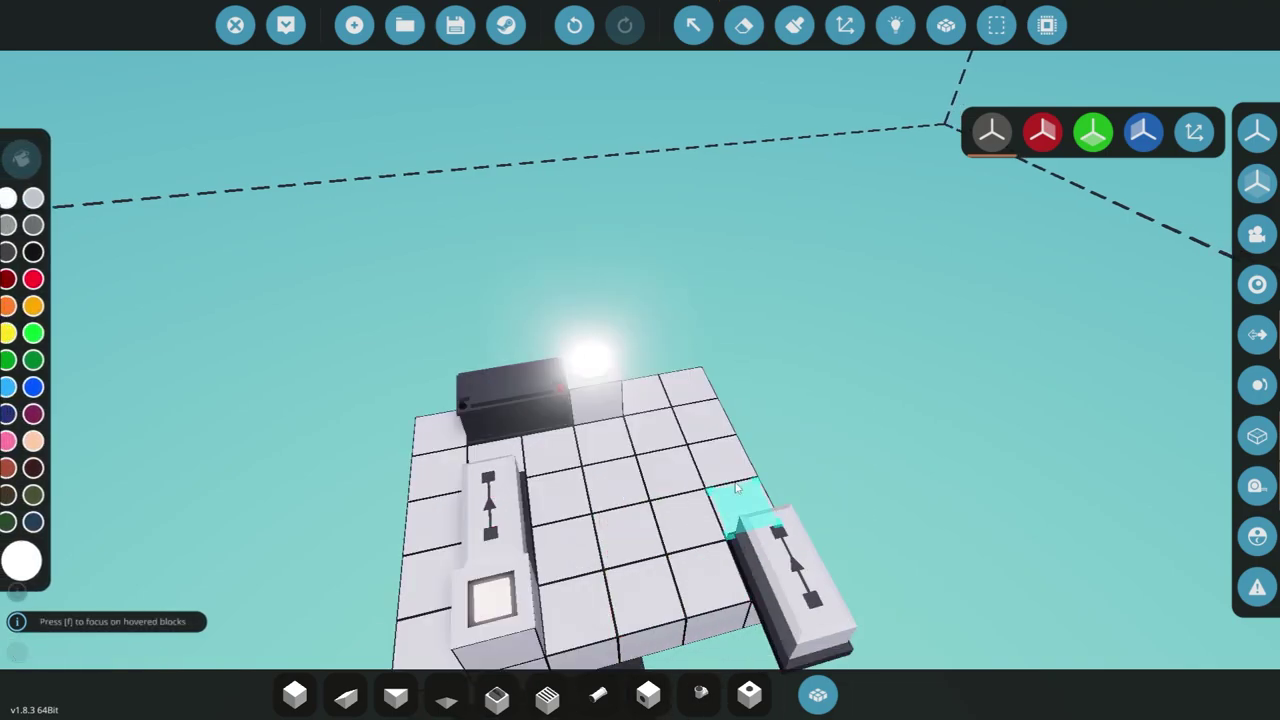
key(a)
Spawn the vehicle in the hangar, inspect its button, Blinker and light up close, and return it to the workbench
click(285, 25)
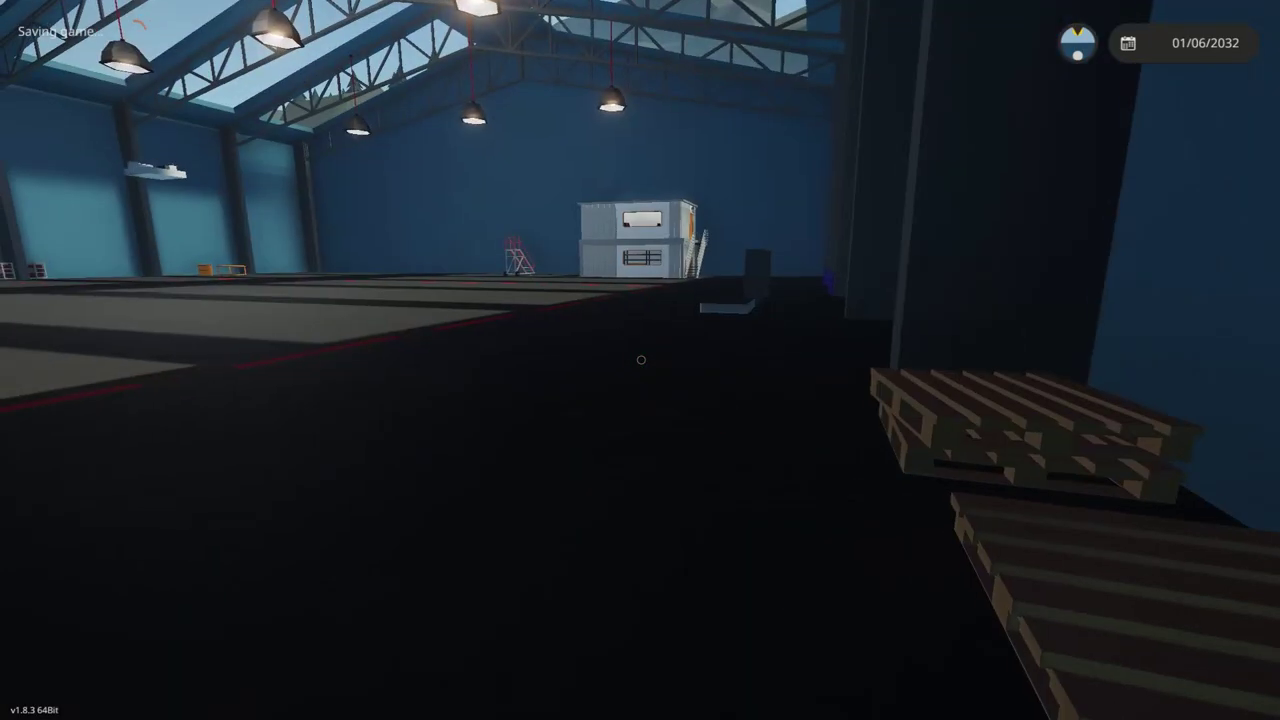
key(w)
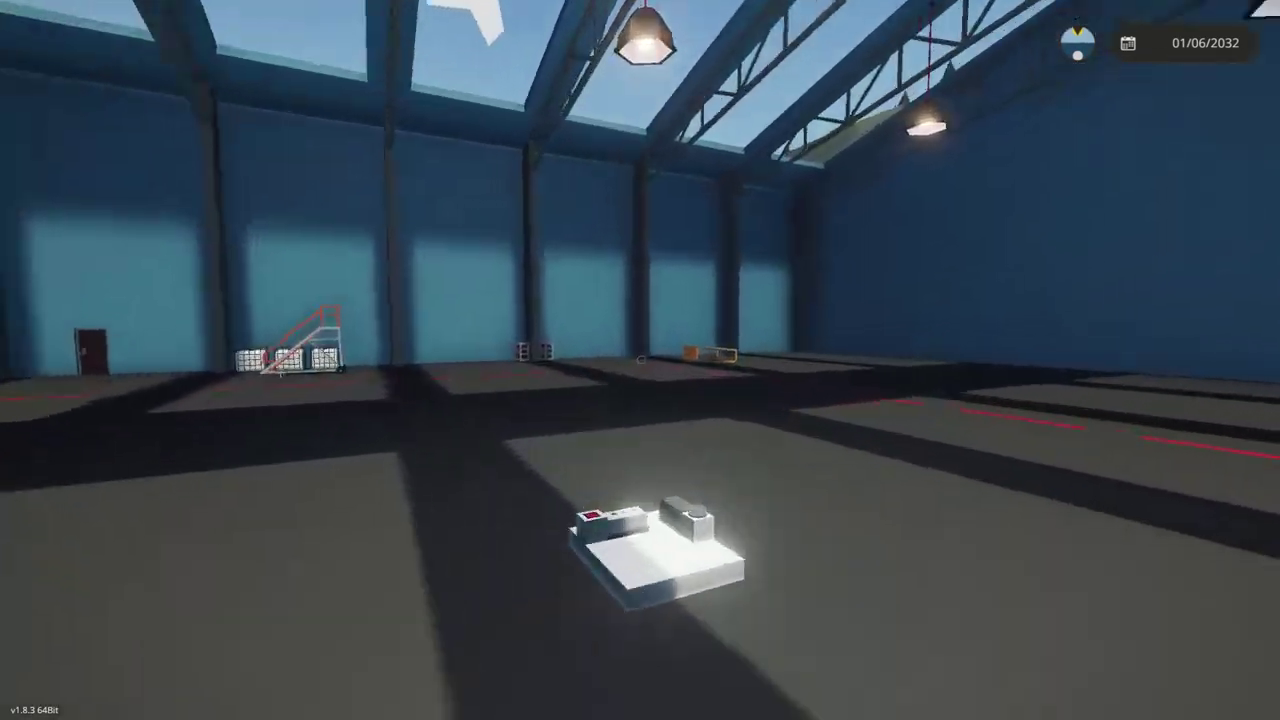
key(w)
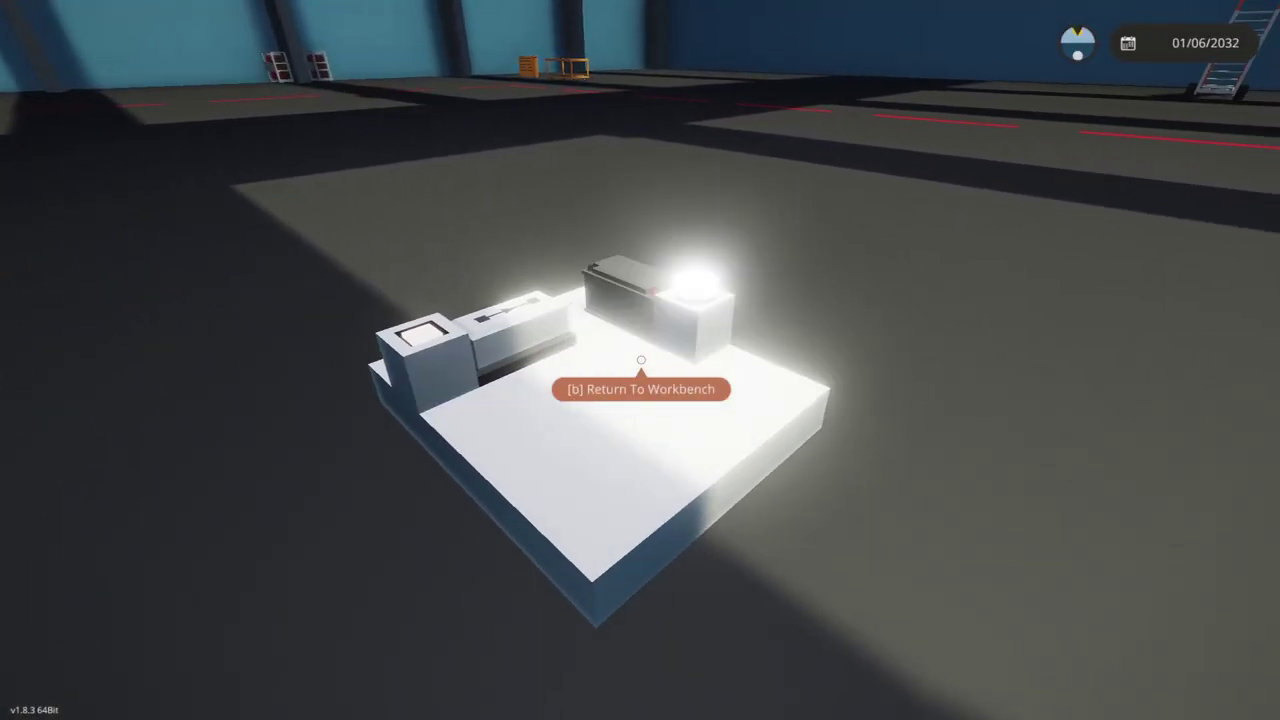
key(b)
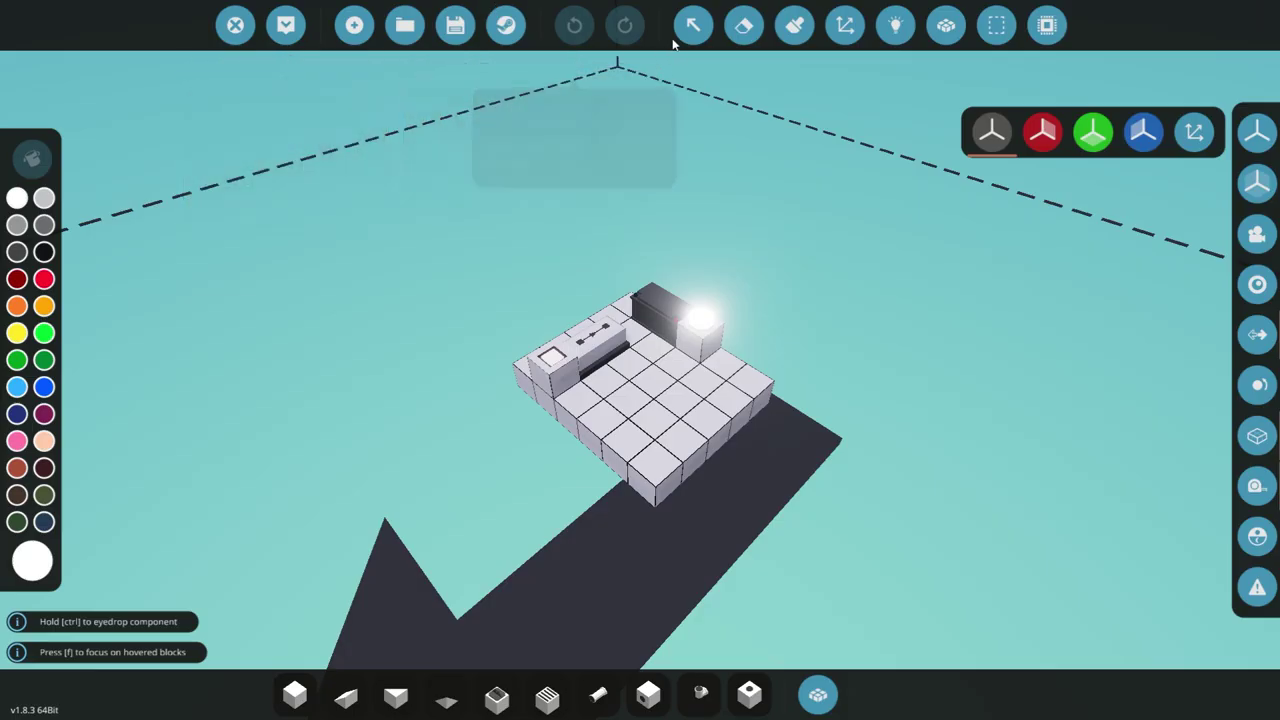
Select the Blinker to examine its Blink On Duration and Blink Off Duration settings, and leave the selection
click(688, 30)
scroll(680, 400, up, 3)
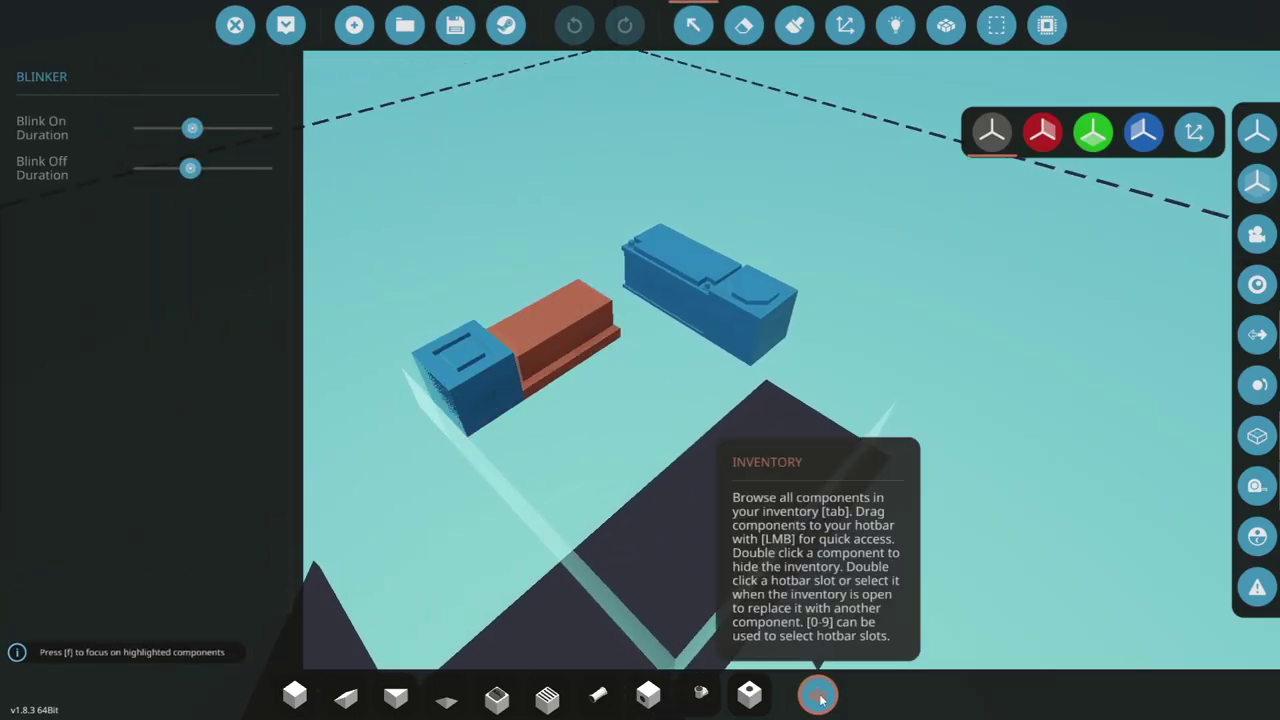
key(q)
scroll(520, 530, down, 2)
scroll(520, 535, down, 5)
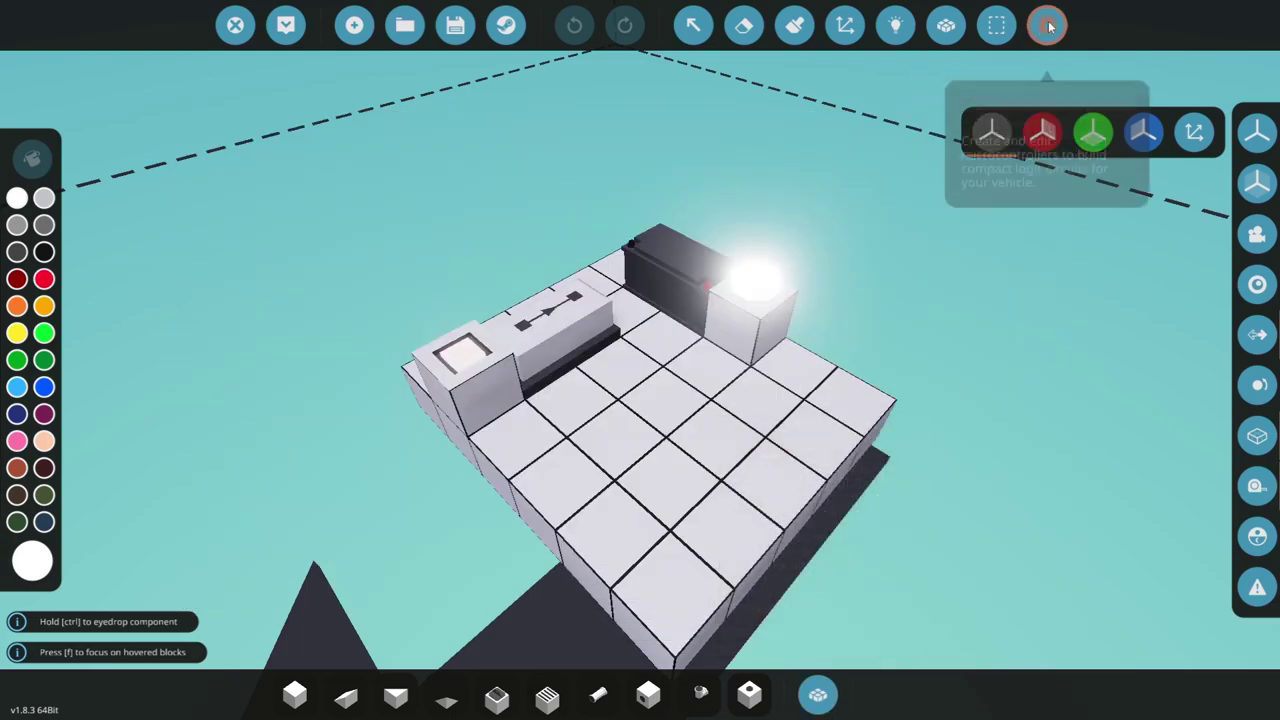
Open the microcontroller tool and return to block placement with the basic cube block
click(1047, 25)
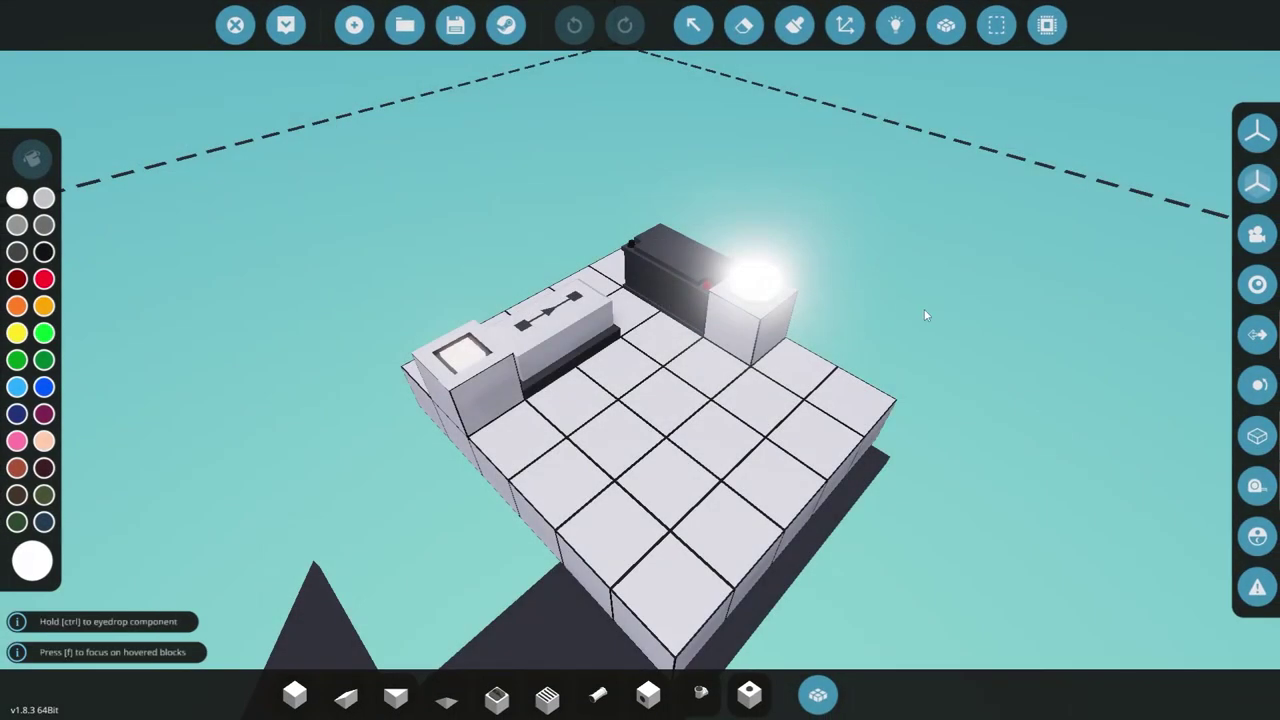
drag(924, 308, 930, 300)
click(295, 694)
key(d)
drag(1000, 322, 926, 331)
Repaint all the vehicle's white surfaces dark magenta using the paint tool's colour replace mode
click(812, 30)
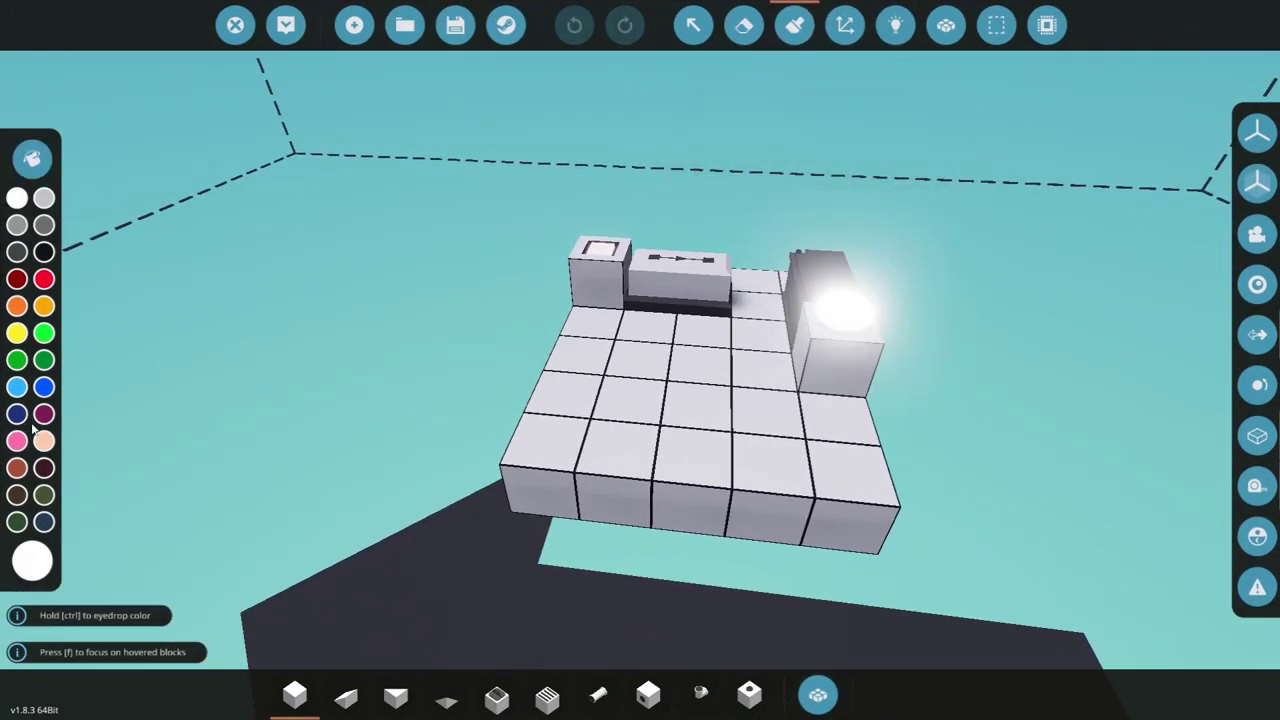
click(32, 158)
click(200, 162)
click(651, 448)
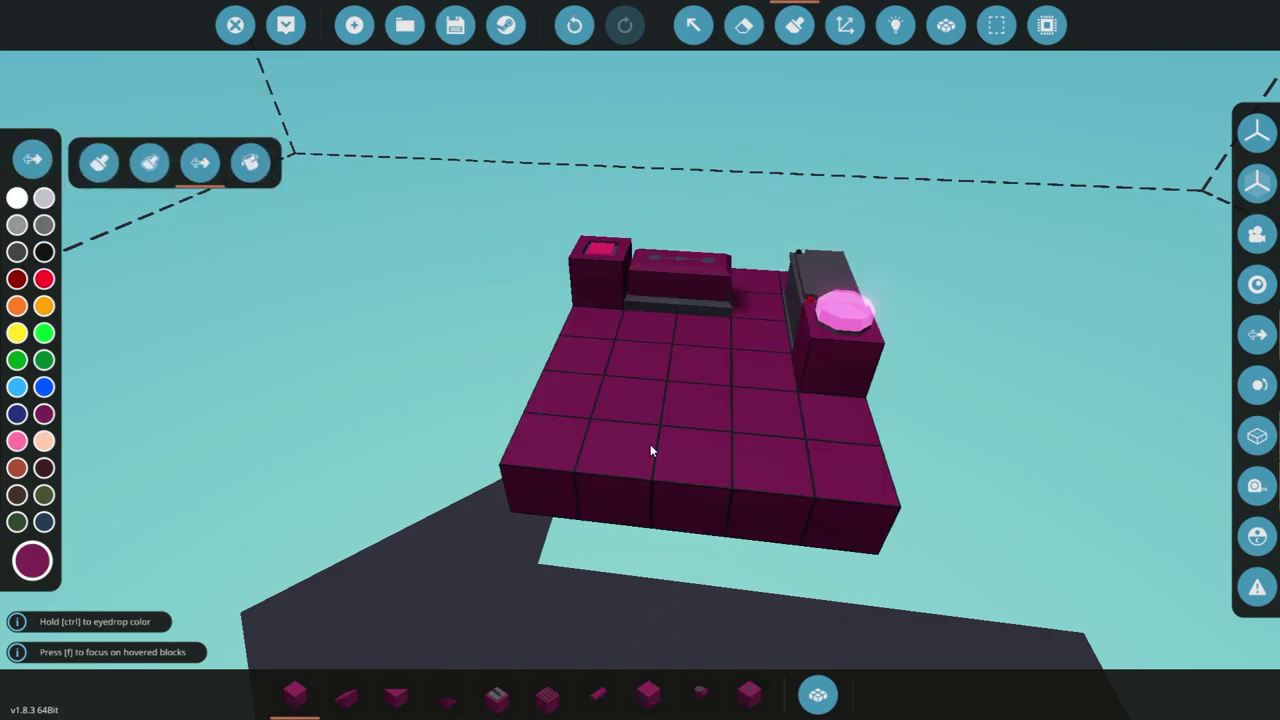
drag(651, 448, 500, 440)
scroll(640, 360, down, 5)
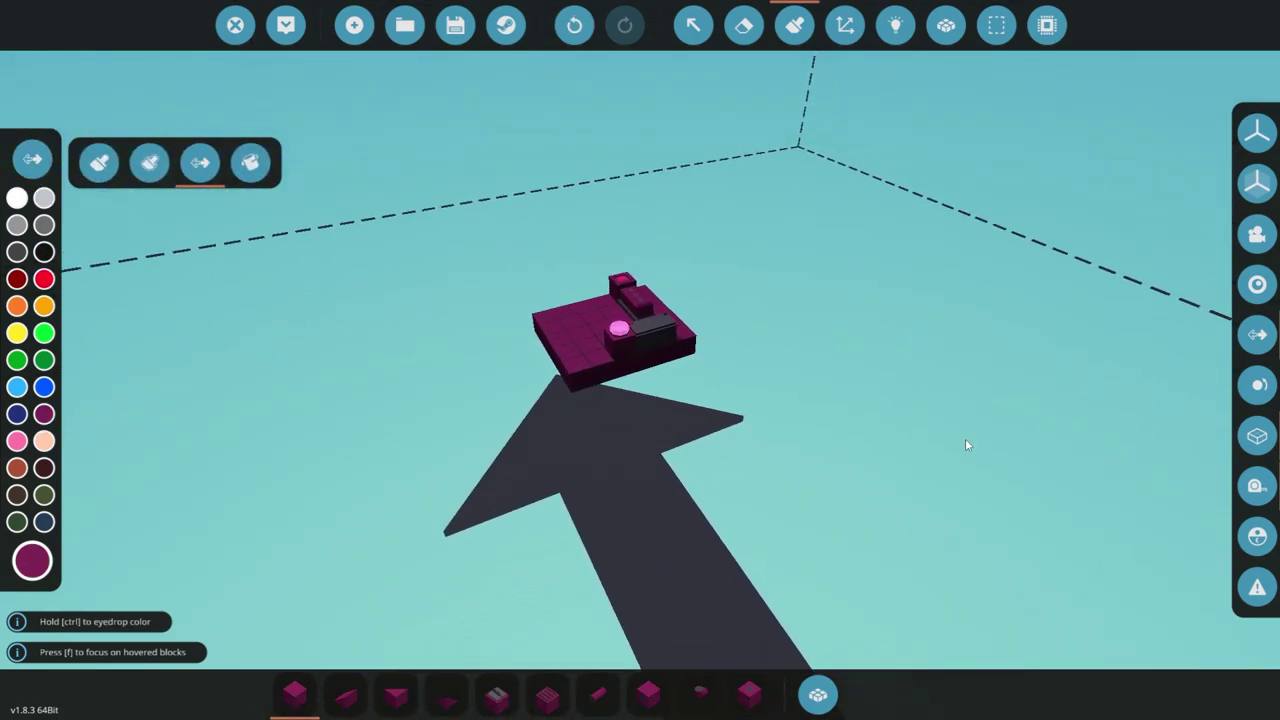